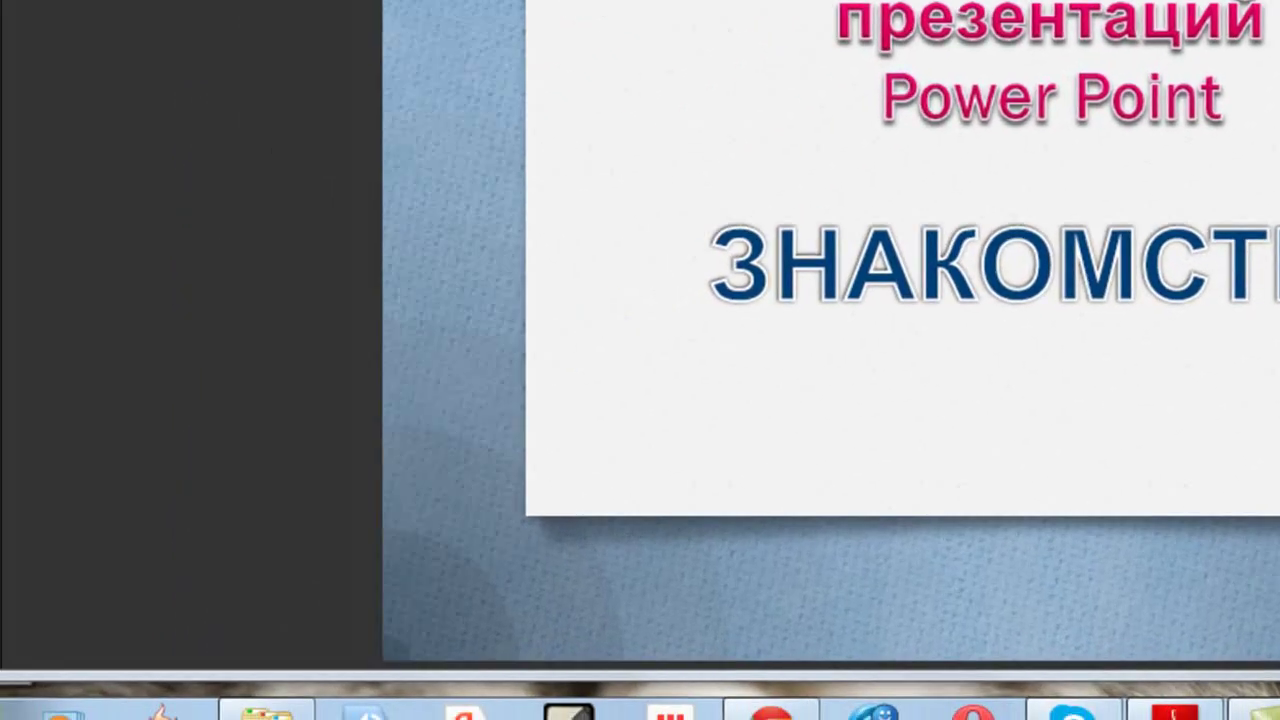
- Launch PowerPoint 2010 from the Start menu's All Programs > Microsoft Office group
{"action": "left_click", "coordinate": [30, 700]}
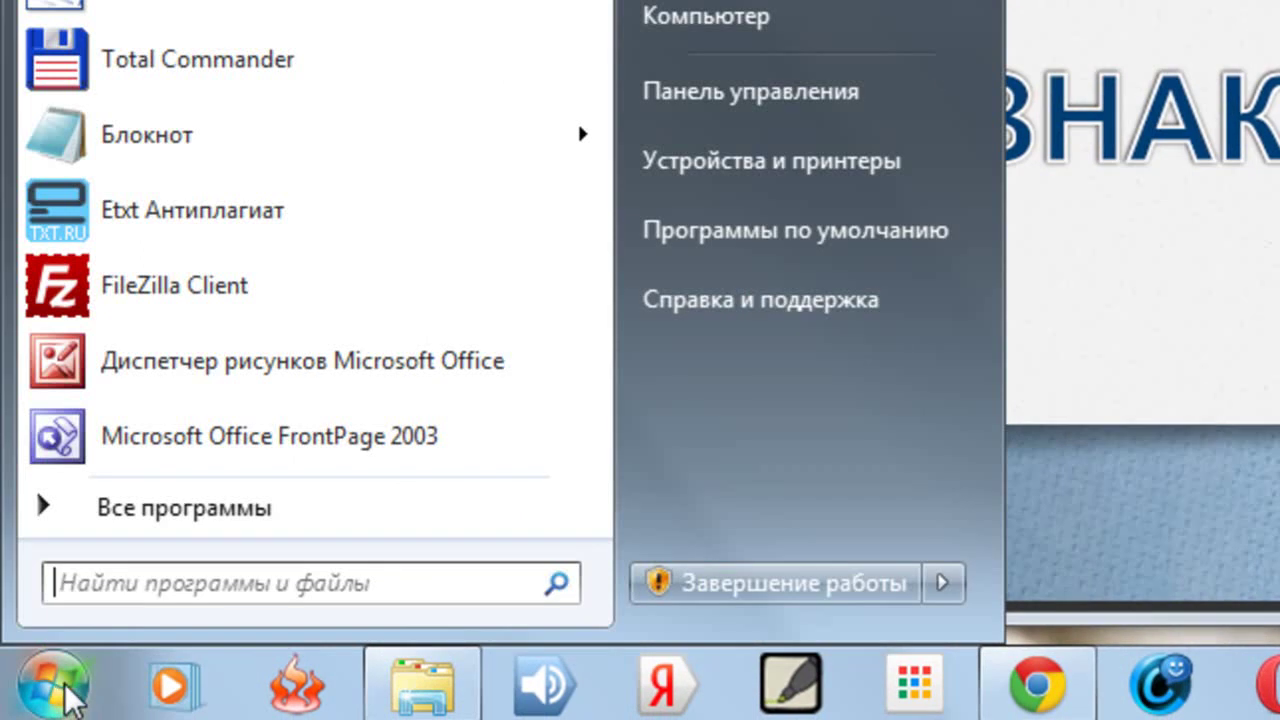
{"action": "left_click", "coordinate": [225, 510]}
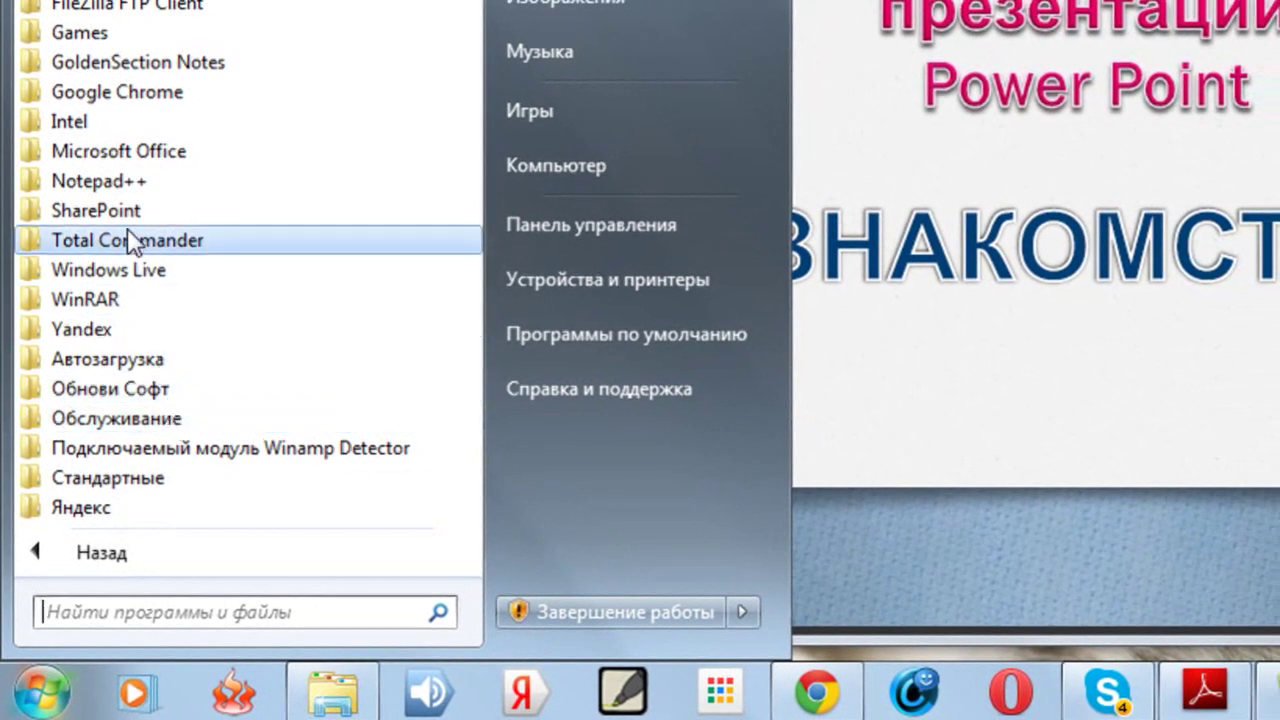
{"action": "left_click", "coordinate": [121, 152]}
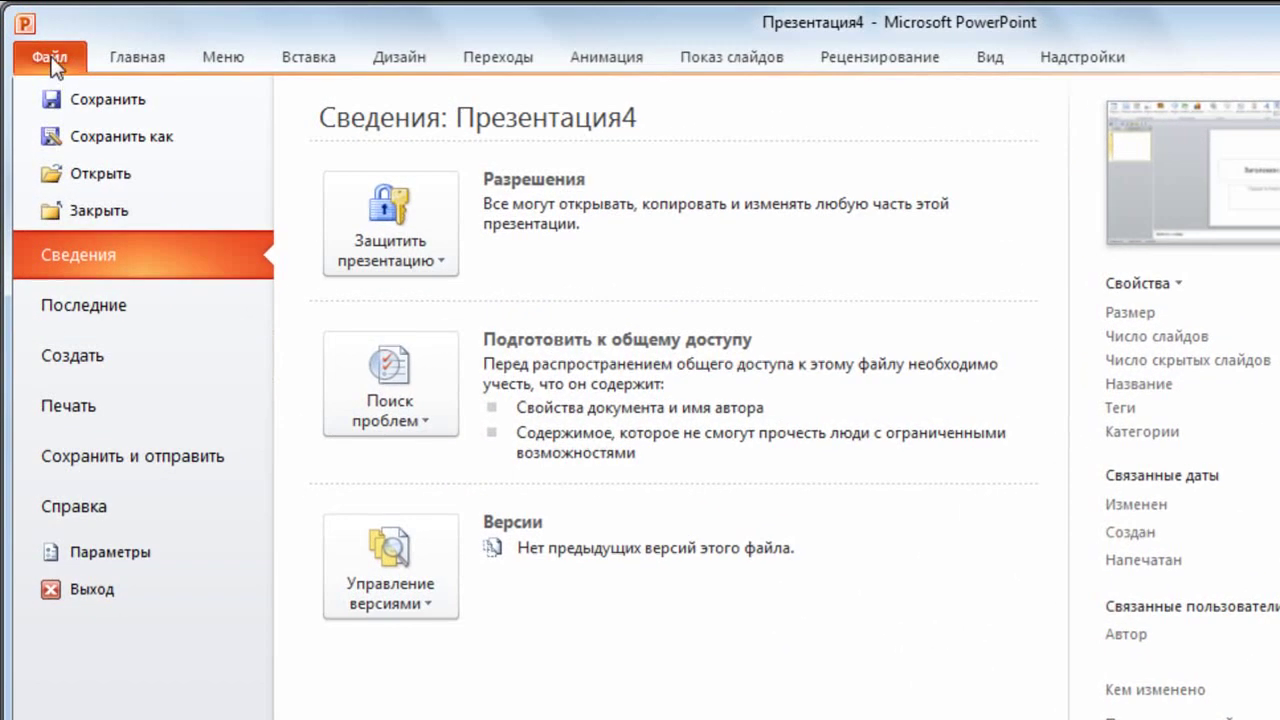
- Create a new blank presentation (Новая презентация) from the File > Создать page
{"action": "left_click", "coordinate": [105, 358]}
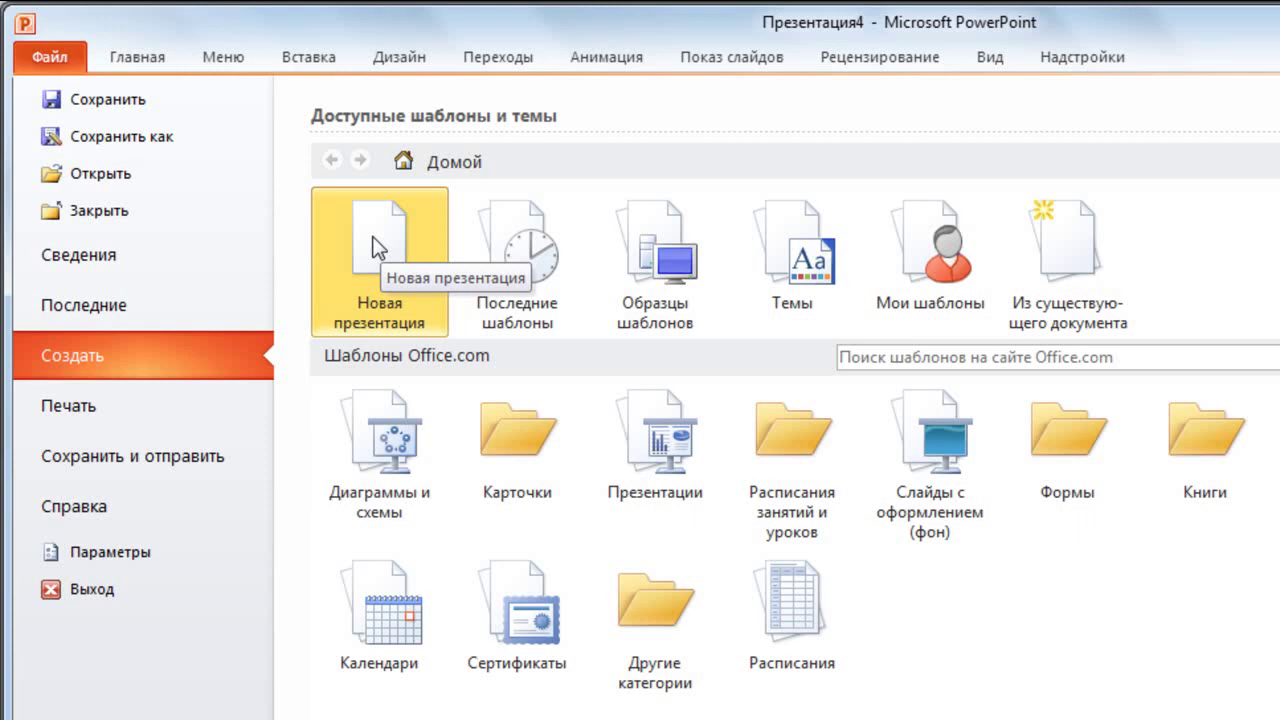
{"action": "double_click", "coordinate": [373, 248]}
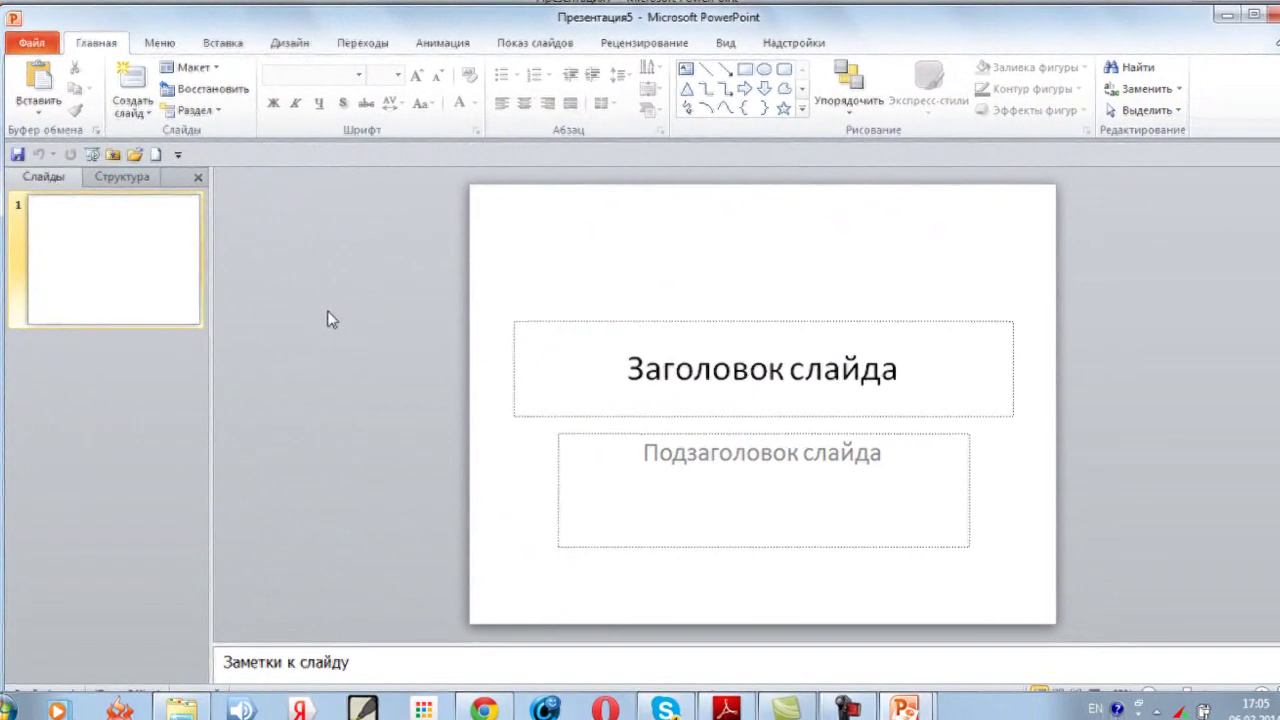
- Maximize the presentation window and show the Главная ribbon tab
{"action": "double_click", "coordinate": [549, 24]}
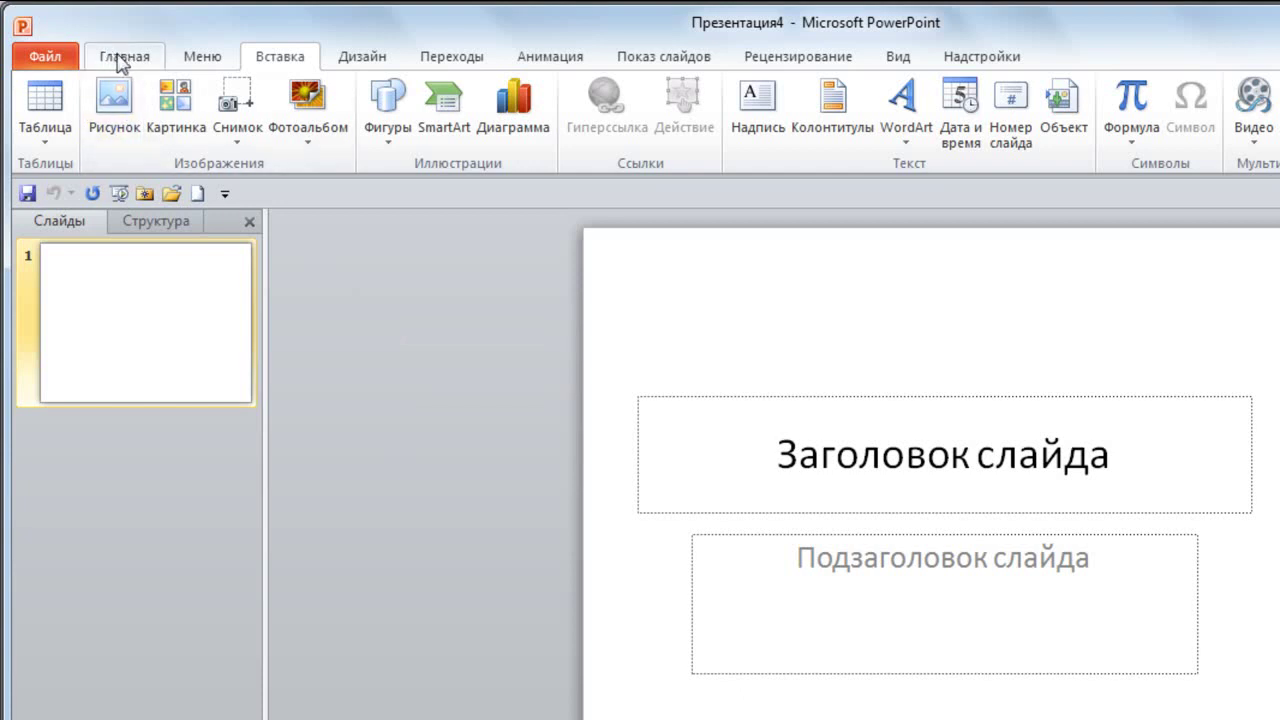
{"action": "left_click", "coordinate": [122, 60]}
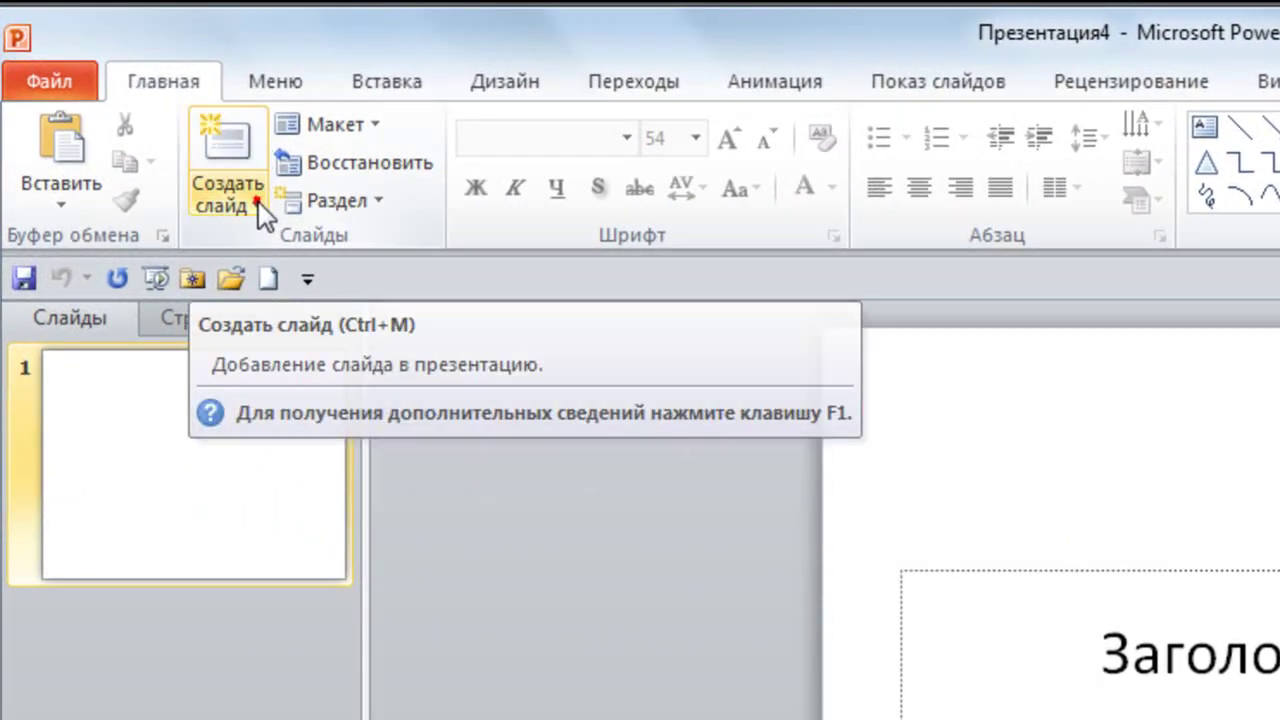
- Add a Заголовок и объект slide after the title slide via Создать слайд
{"action": "left_click", "coordinate": [258, 201]}
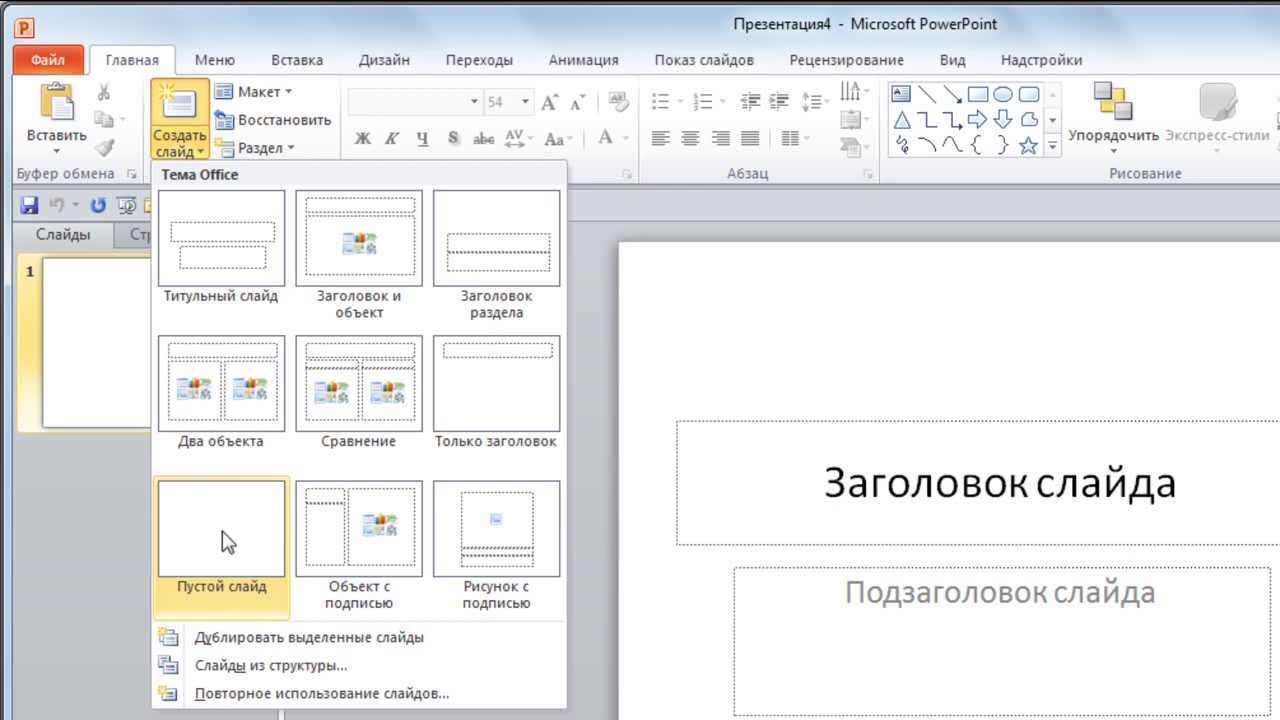
{"action": "left_click", "coordinate": [586, 262]}
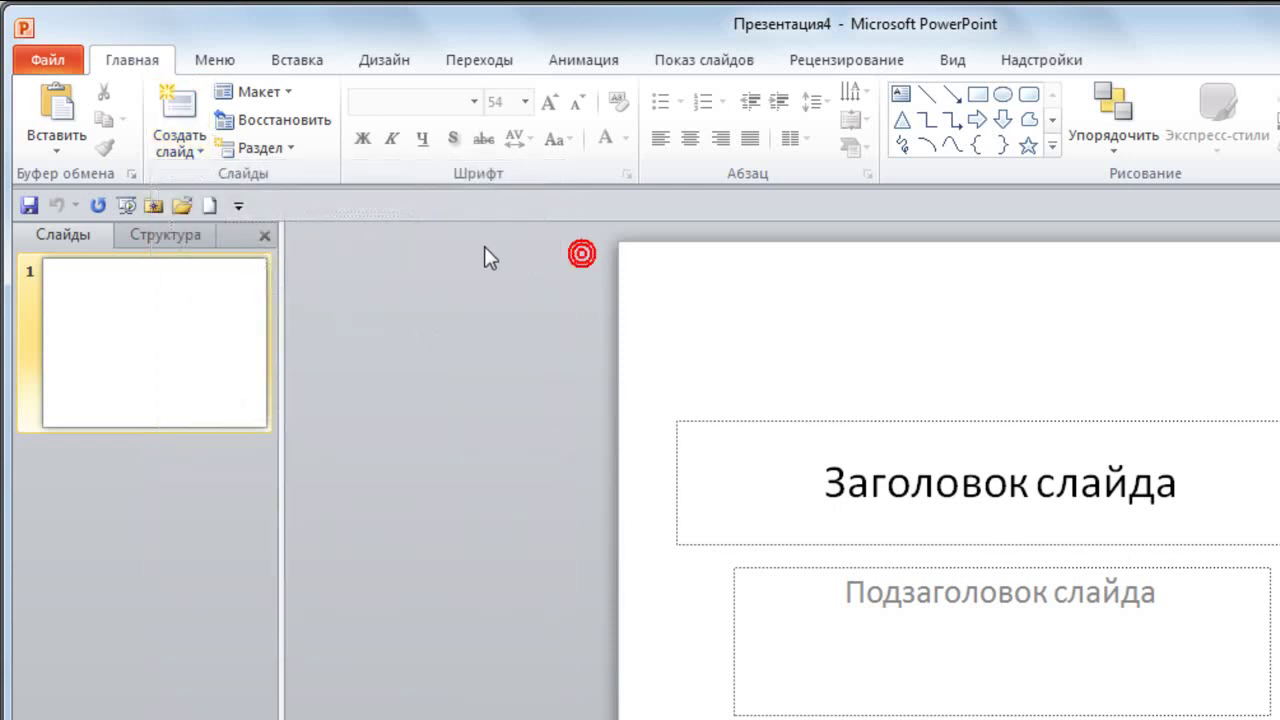
{"action": "left_click", "coordinate": [135, 441]}
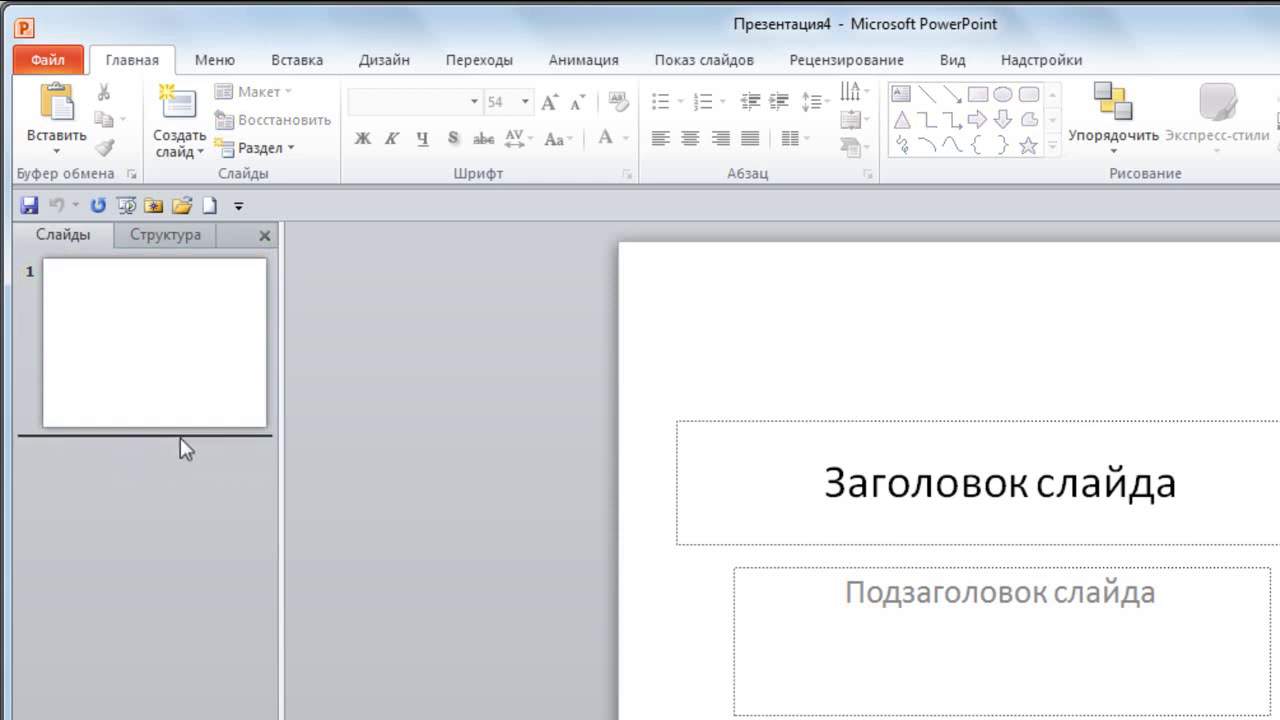
{"action": "left_click", "coordinate": [200, 153]}
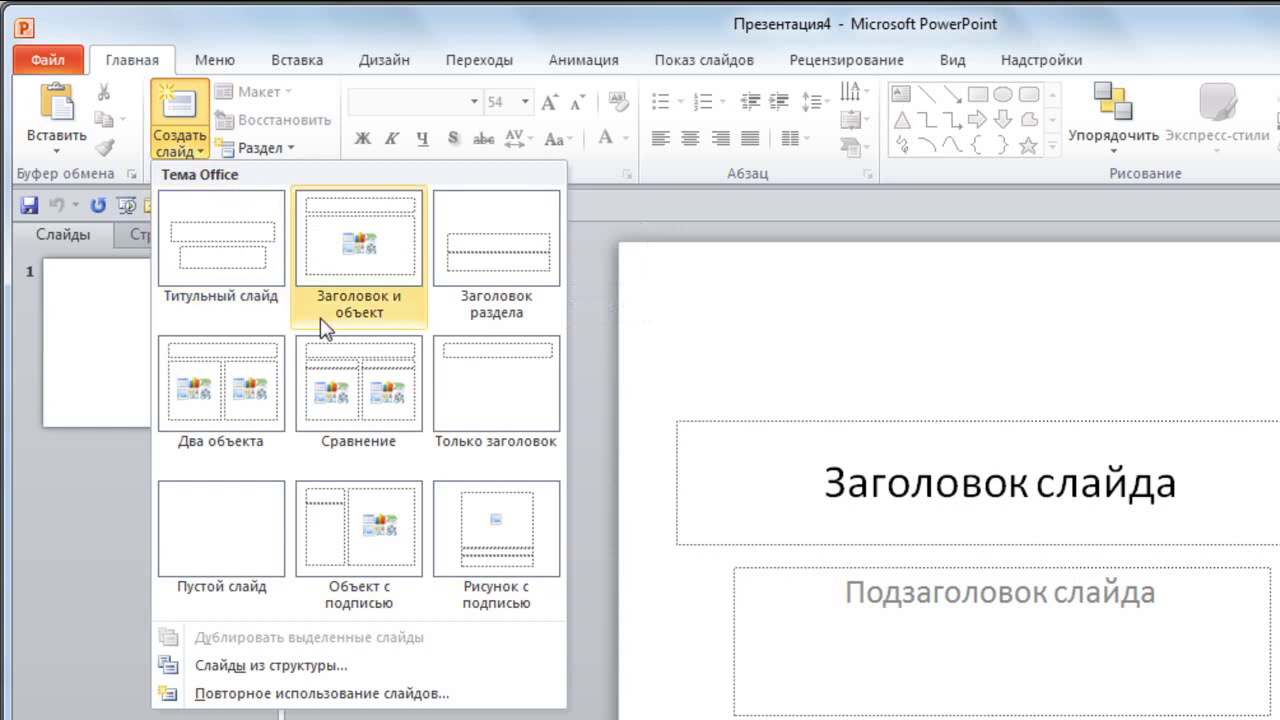
{"action": "left_click", "coordinate": [358, 238]}
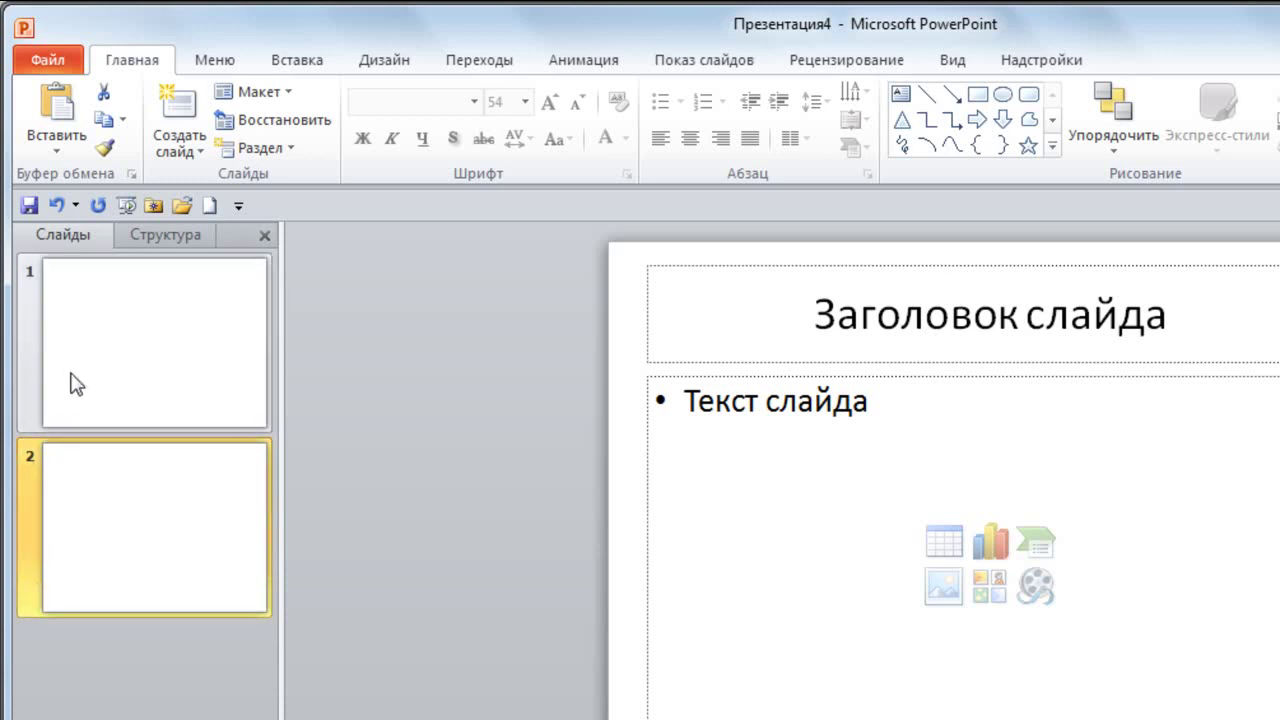
- Insert a Два объекта slide between slides 1 and 2 in the Slides pane
{"action": "left_click", "coordinate": [78, 336]}
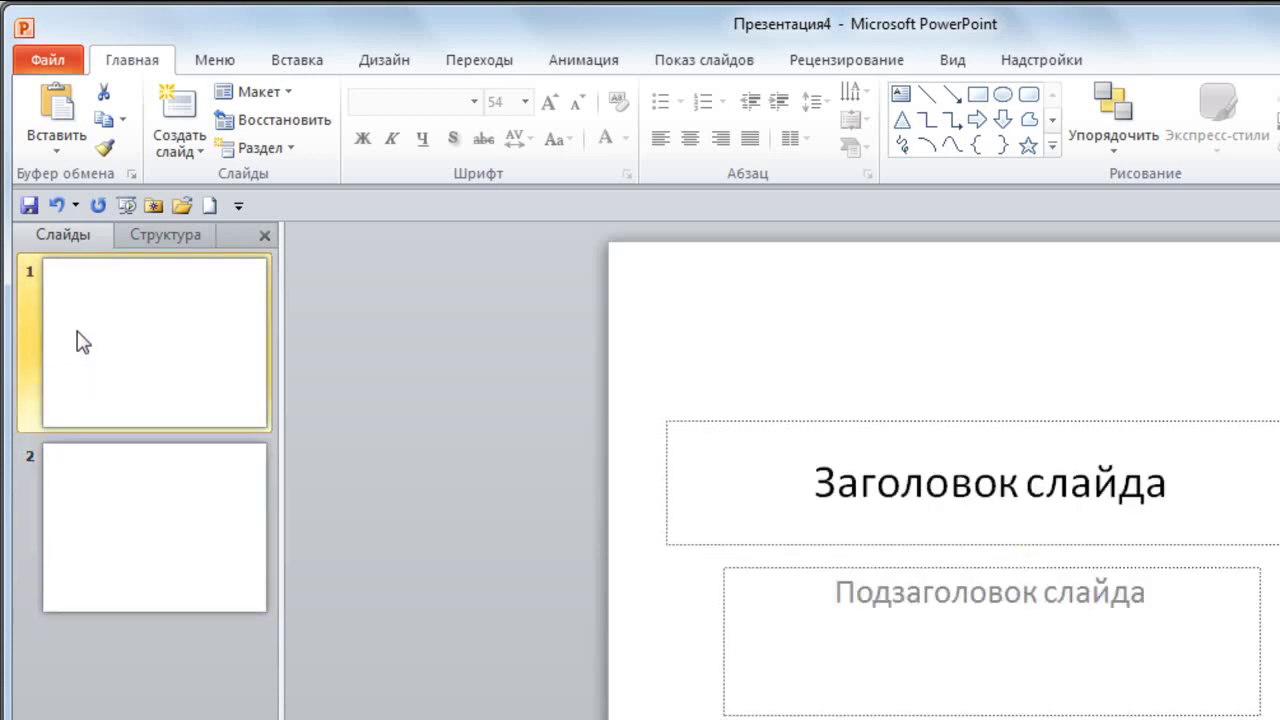
{"action": "left_click", "coordinate": [108, 514]}
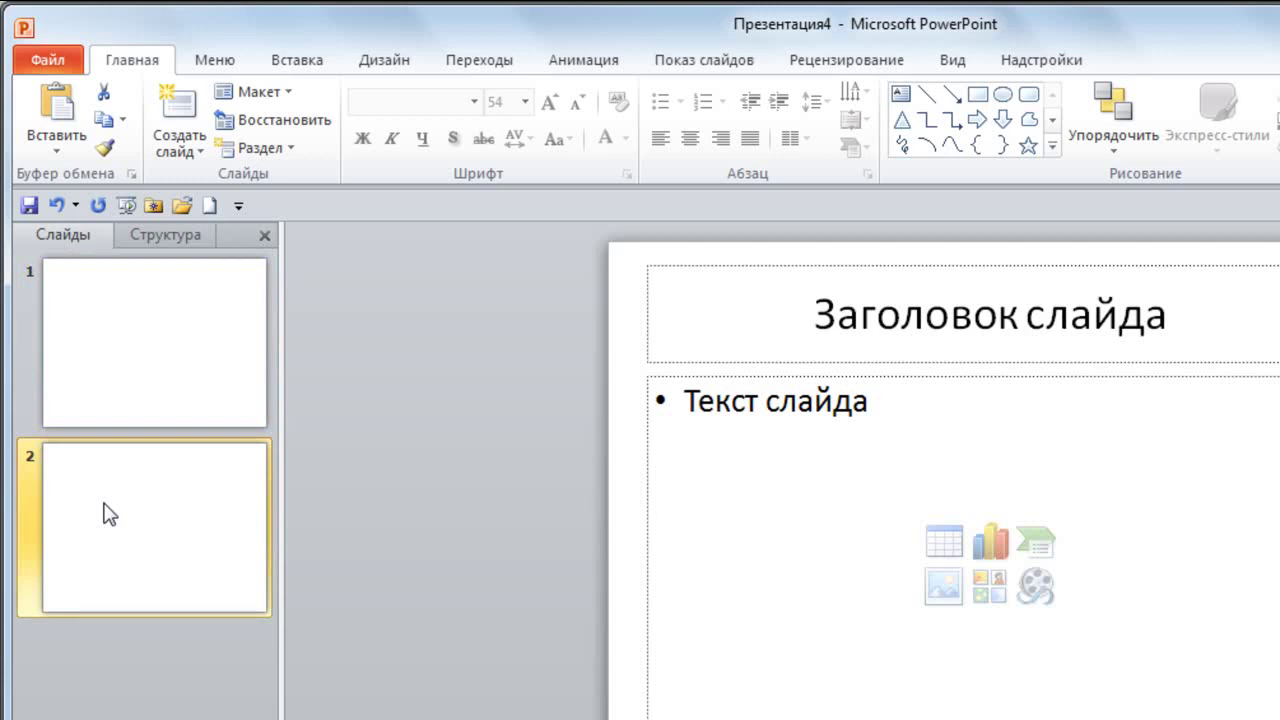
{"action": "left_click", "coordinate": [131, 434]}
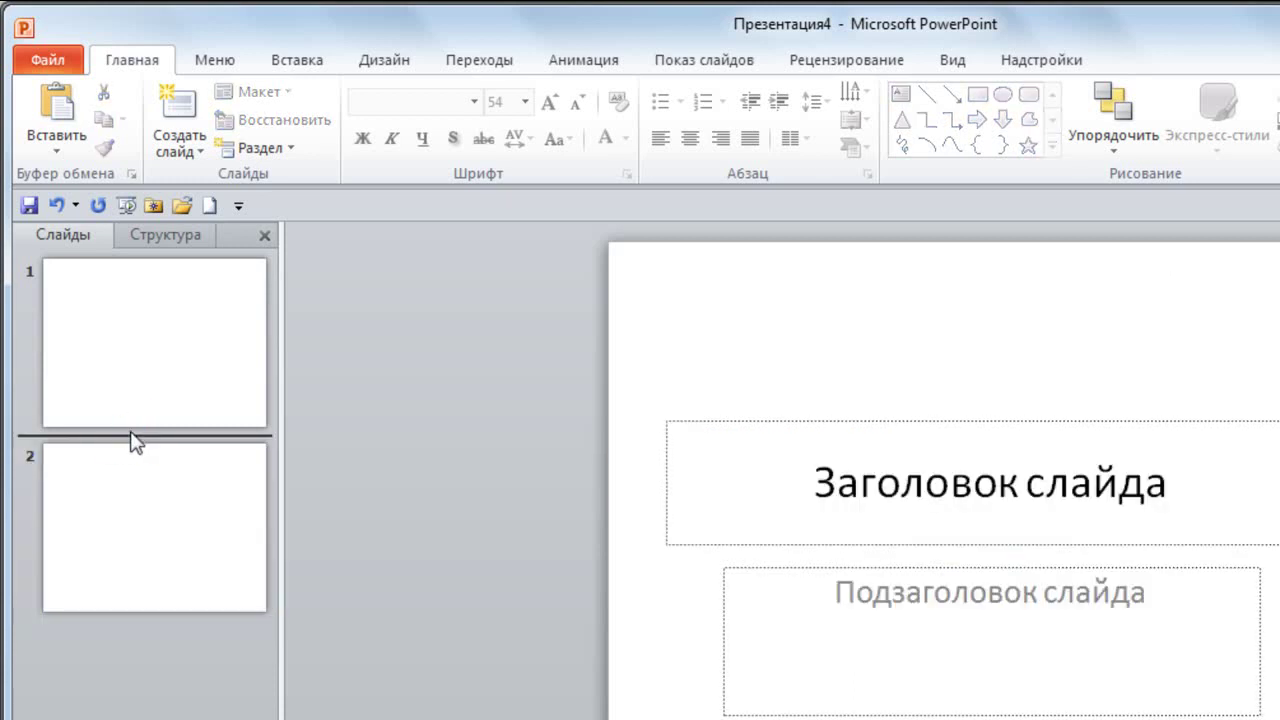
{"action": "left_click", "coordinate": [200, 150]}
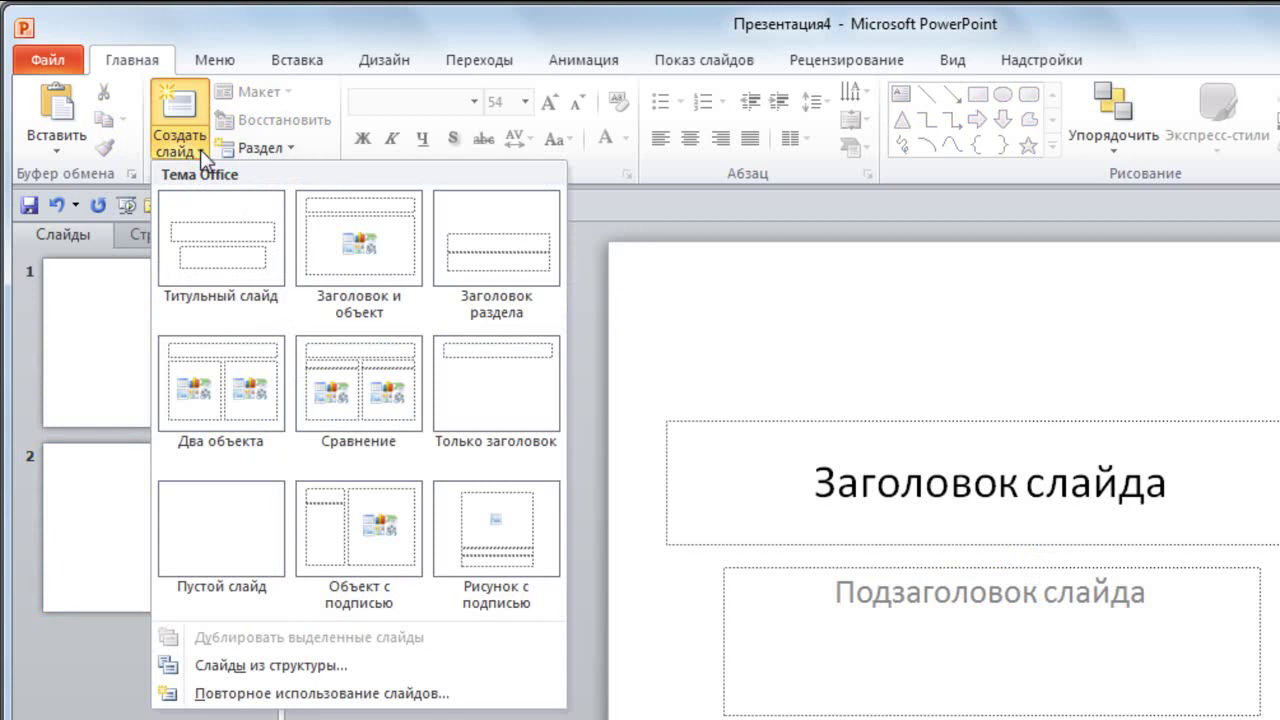
{"action": "left_click", "coordinate": [226, 388]}
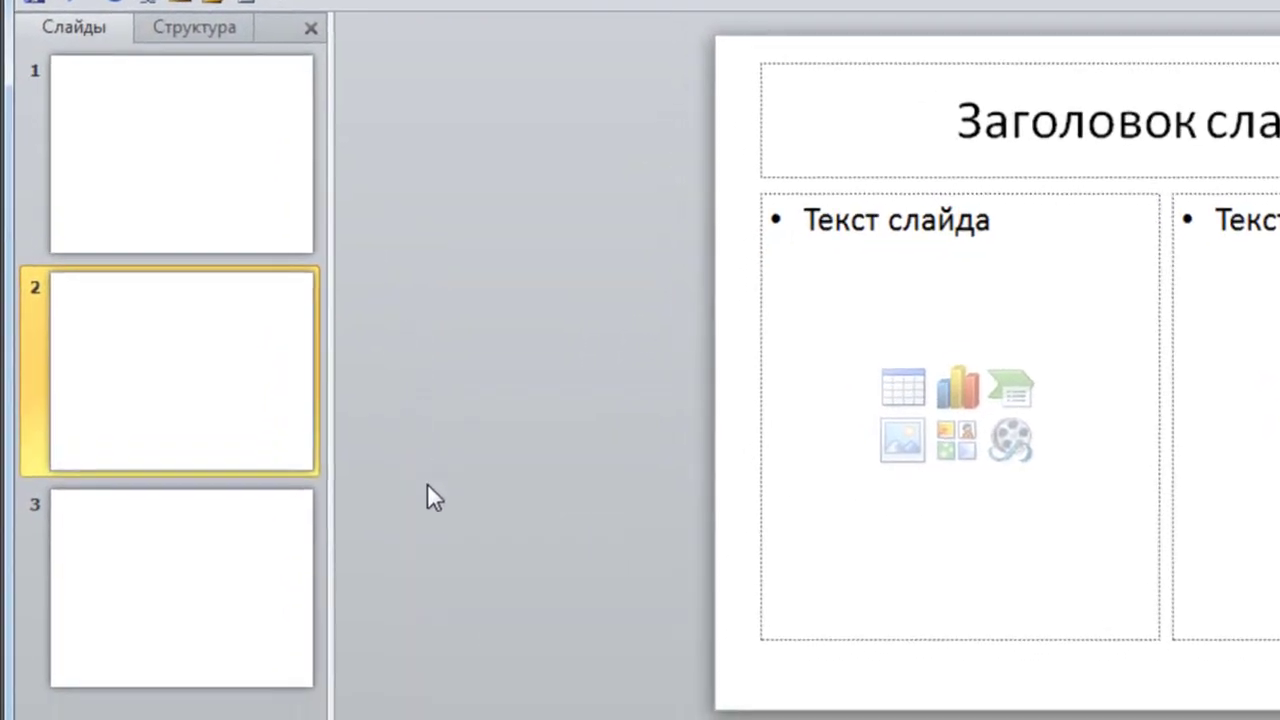
- Drag the title-and-content slide from position 3 up to position 2
{"action": "left_click", "coordinate": [180, 536]}
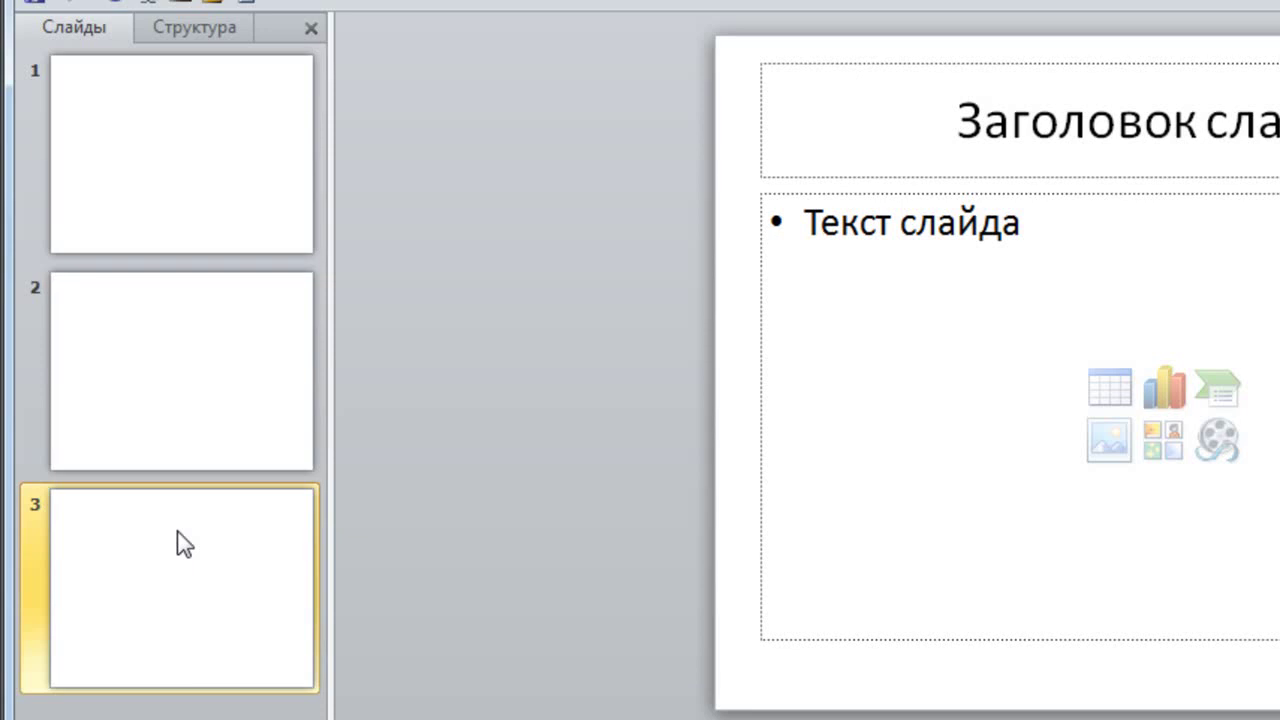
{"action": "left_click_drag", "start_coordinate": [182, 529], "coordinate": [184, 489]}
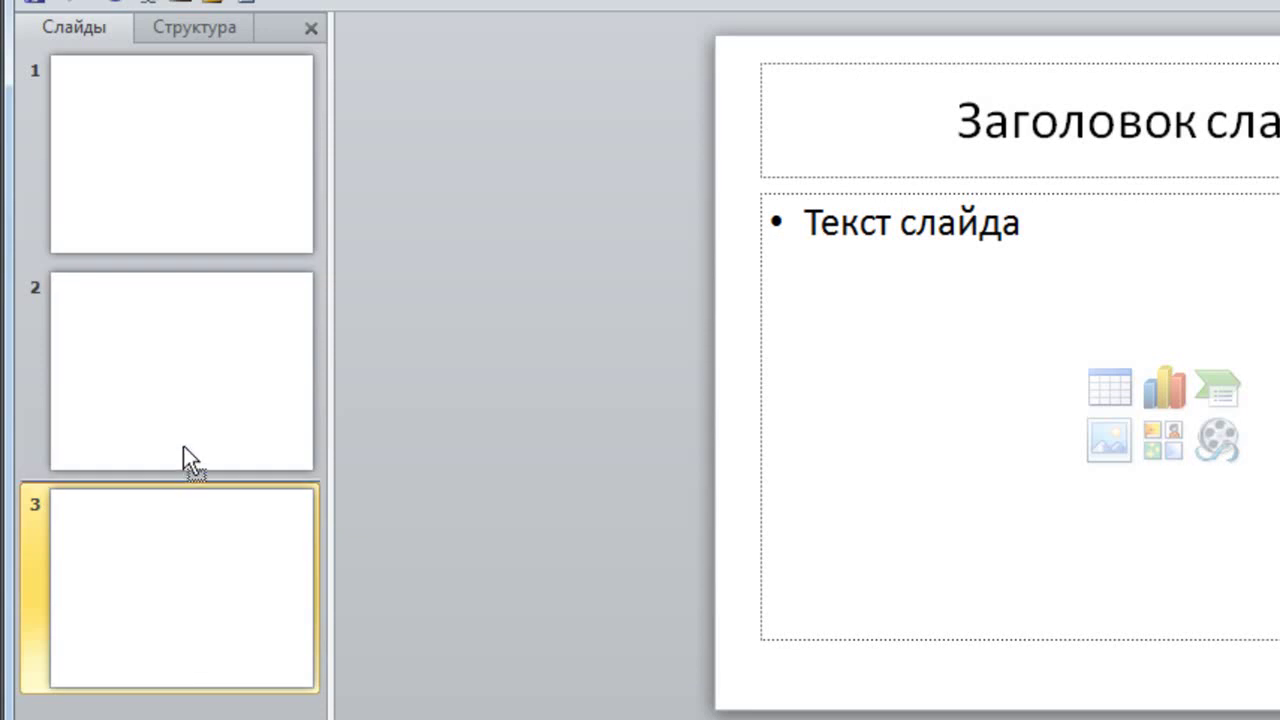
{"action": "left_click_drag", "start_coordinate": [183, 396], "coordinate": [182, 319]}
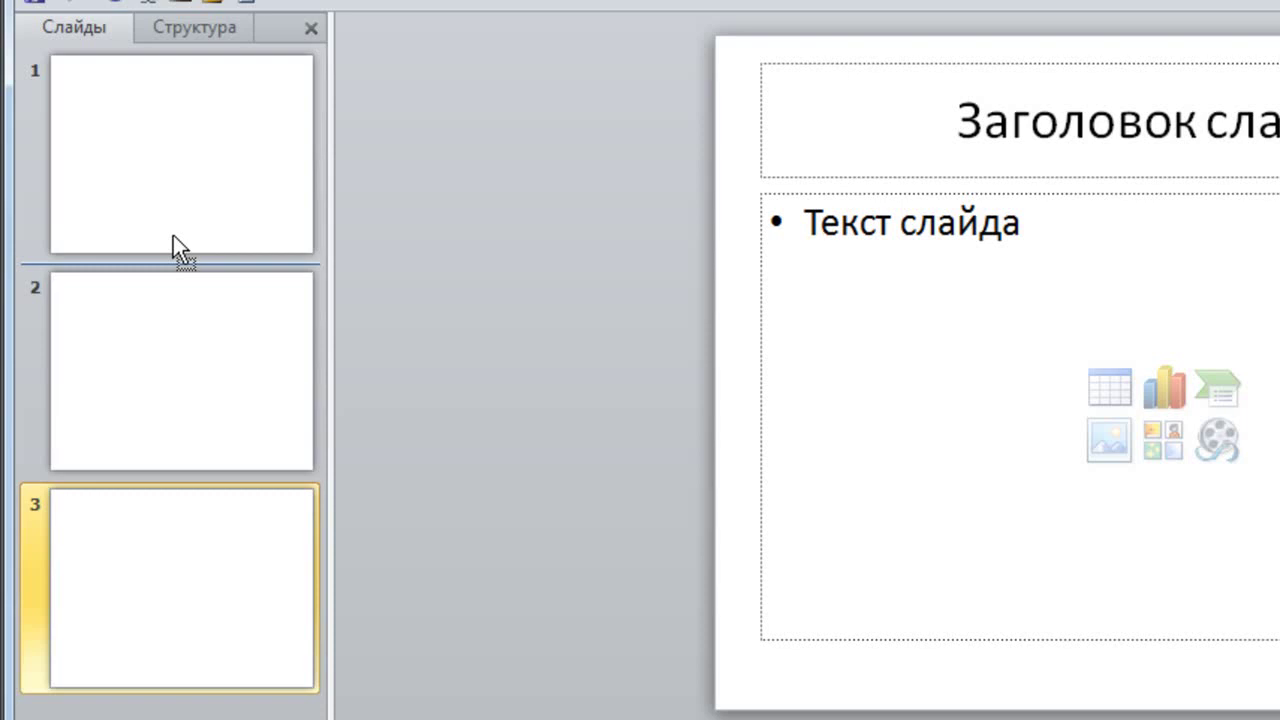
{"action": "left_click_drag", "start_coordinate": [173, 236], "coordinate": [173, 236]}
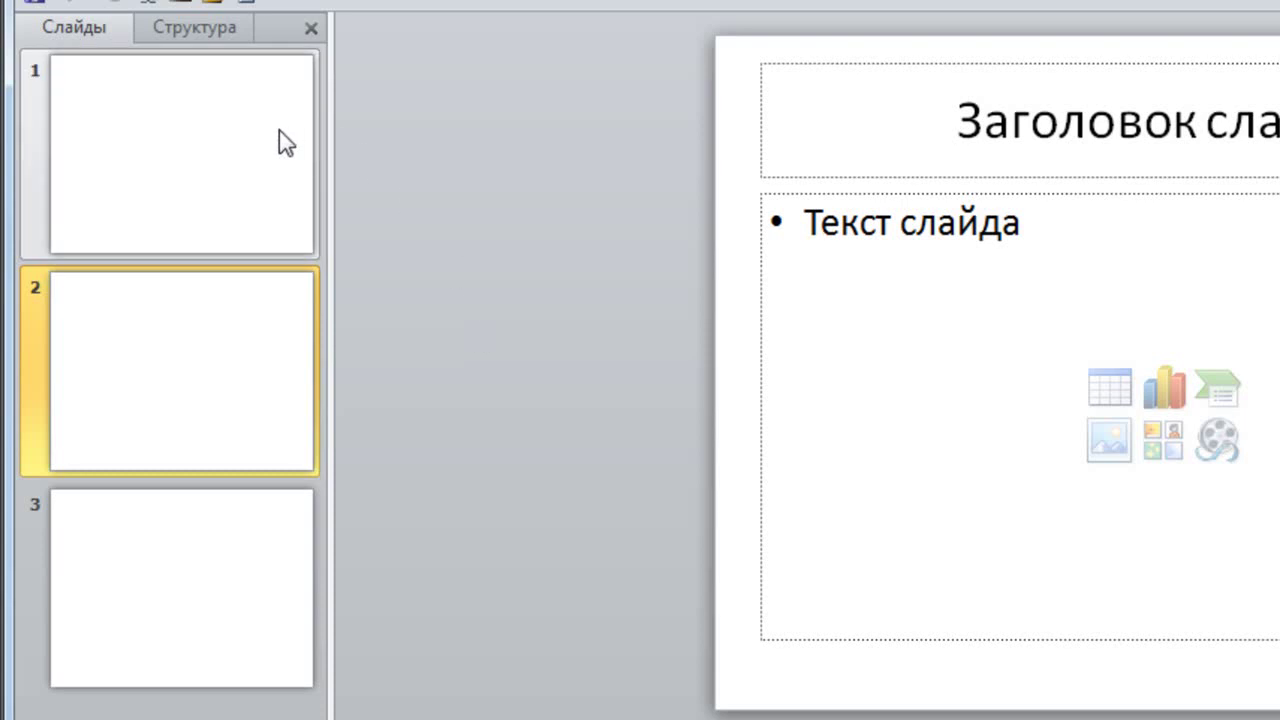
- Drag the title slide to the end of the list, then back to first place
{"action": "left_click", "coordinate": [201, 134]}
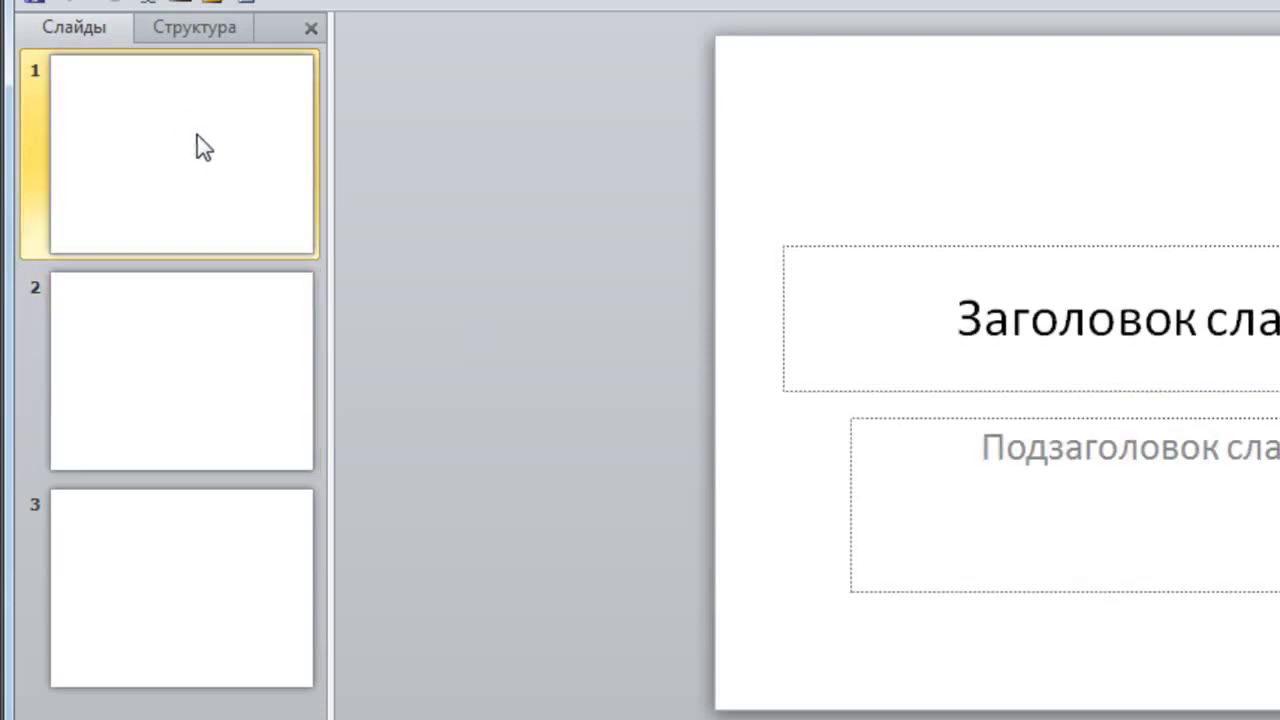
{"action": "left_click_drag", "start_coordinate": [170, 78], "coordinate": [157, 605]}
{"action": "left_click_drag", "start_coordinate": [160, 662], "coordinate": [164, 682]}
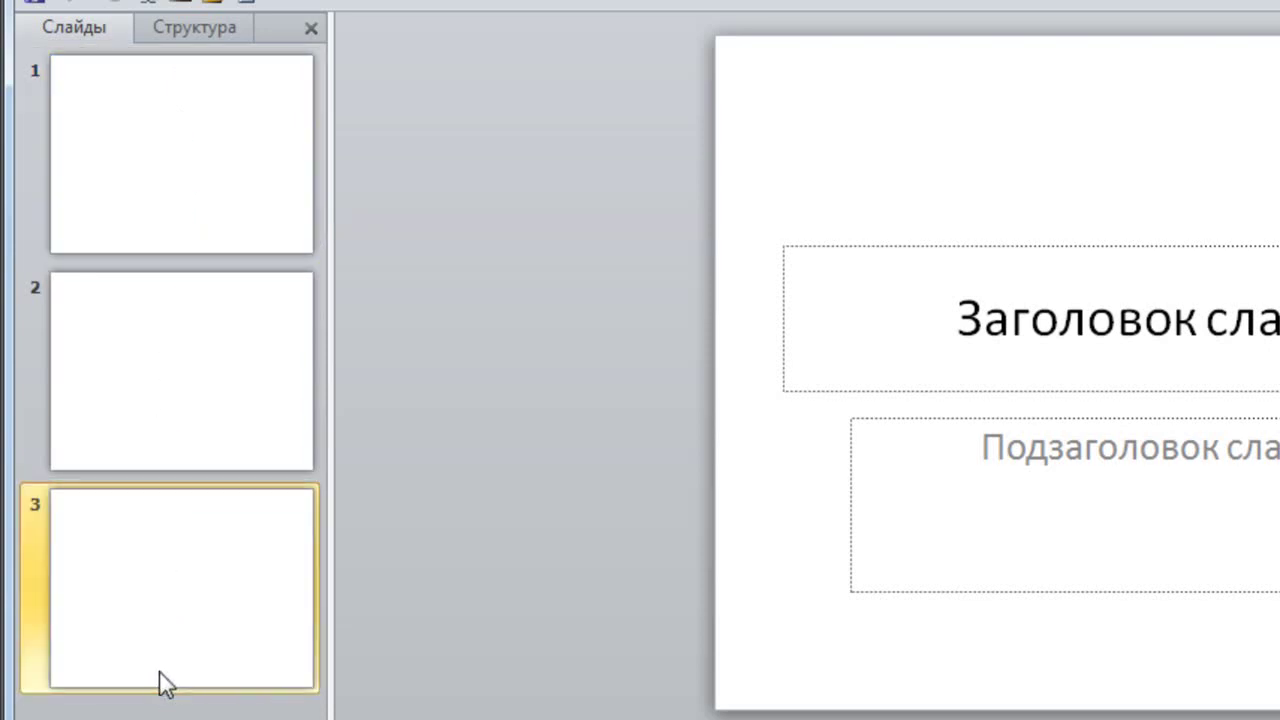
{"action": "left_click", "coordinate": [202, 127]}
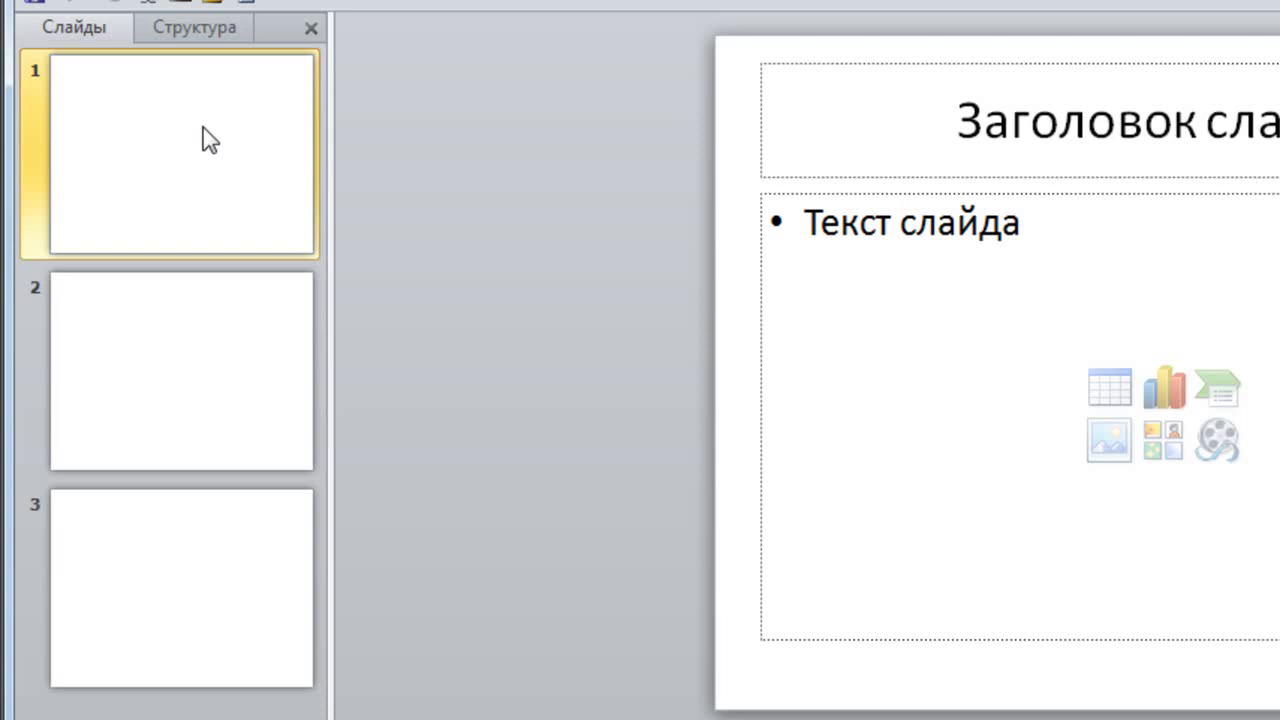
{"action": "left_click", "coordinate": [184, 575]}
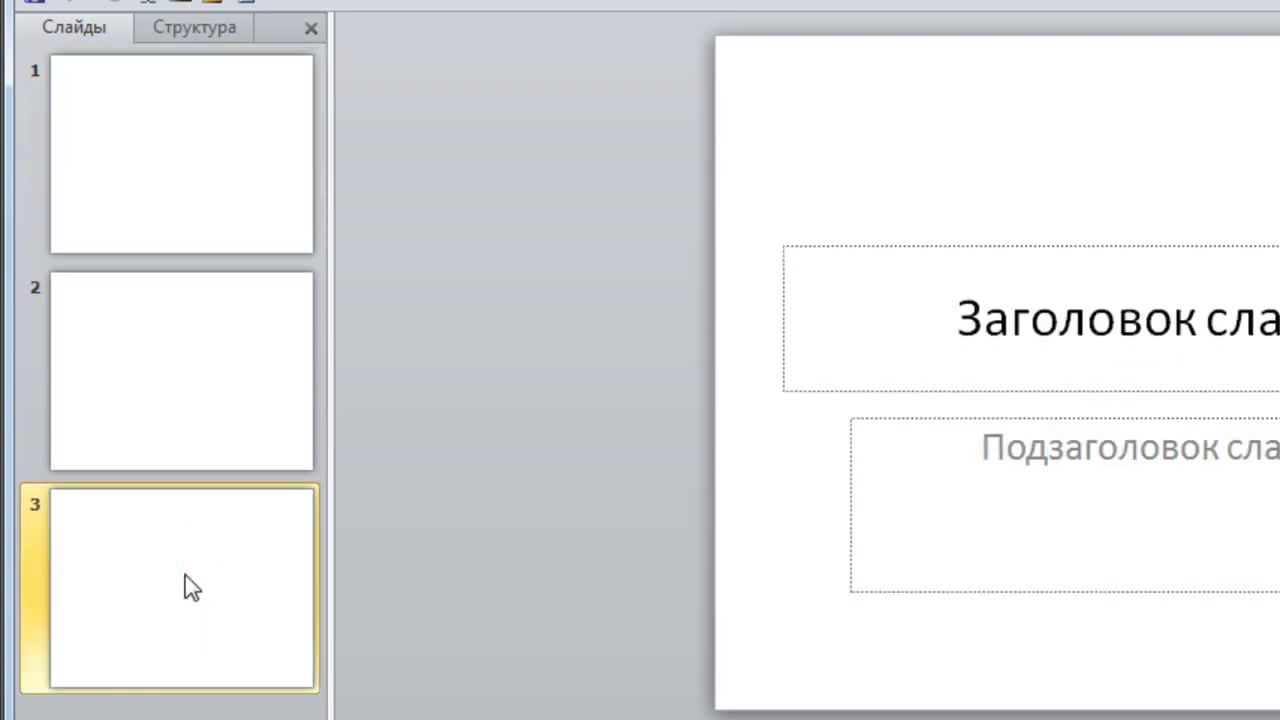
{"action": "mouse_move", "coordinate": [185, 575]}
{"action": "left_mouse_down"}
{"action": "mouse_move", "coordinate": [140, 26]}
{"action": "mouse_move", "coordinate": [160, 45]}
{"action": "left_mouse_up"}
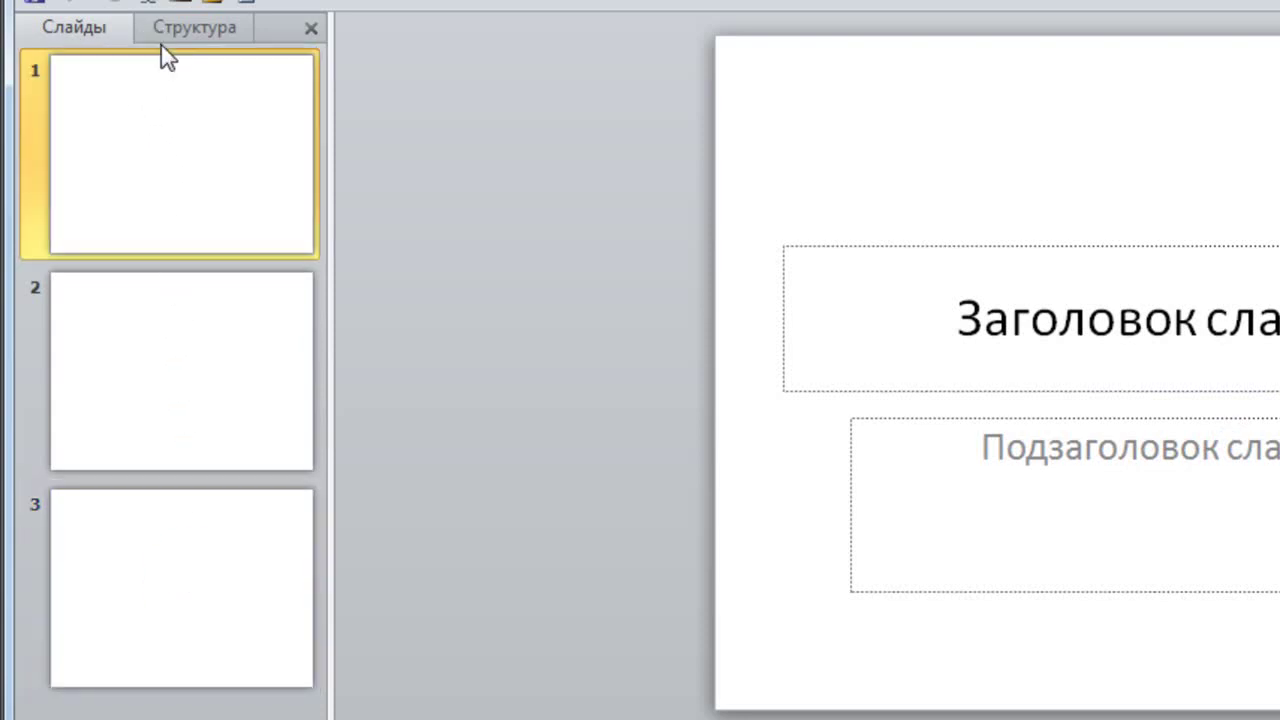
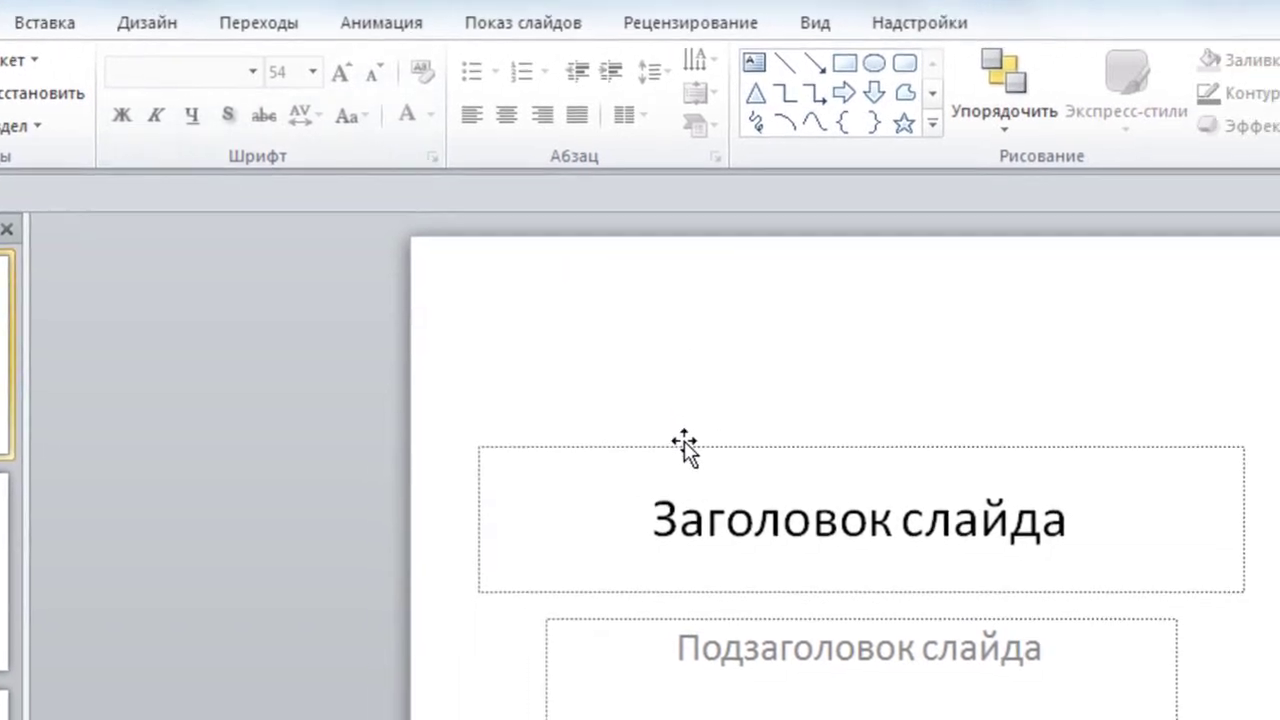
- Enter the heading 'Презентация' in the empty title placeholder
{"action": "left_click", "coordinate": [577, 503]}
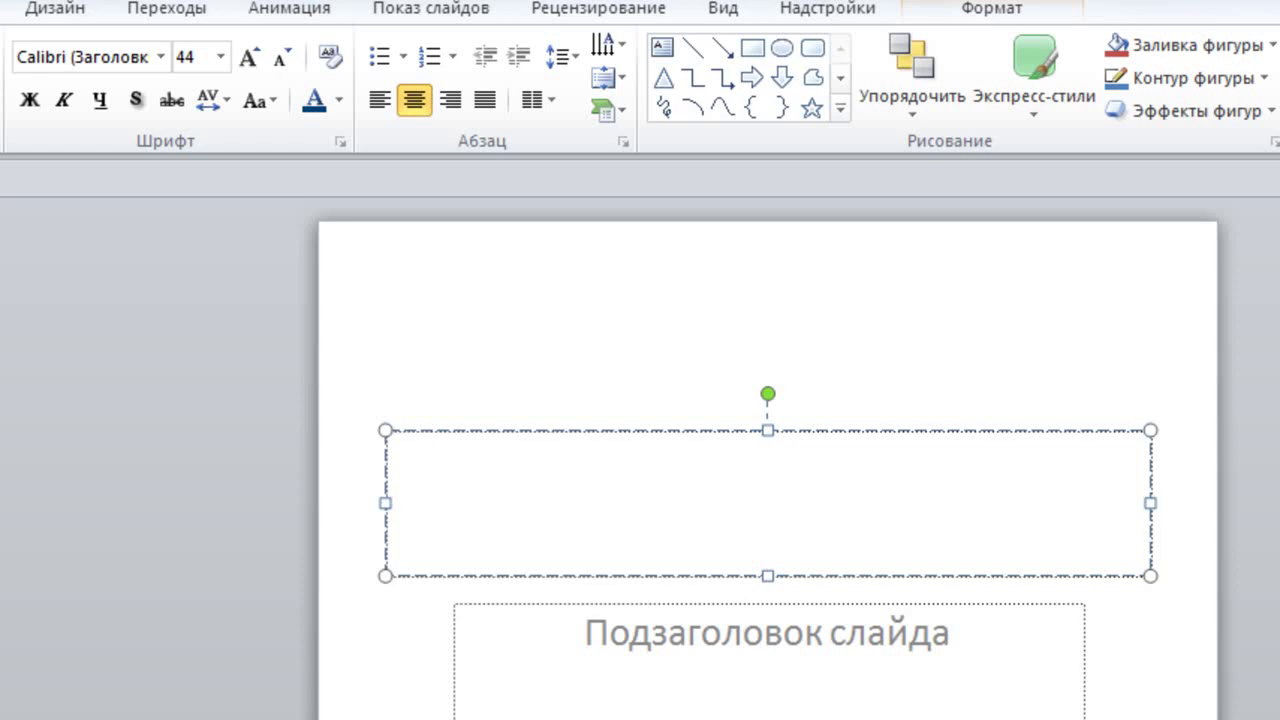
{"action": "type", "text": "Ghtpty"}
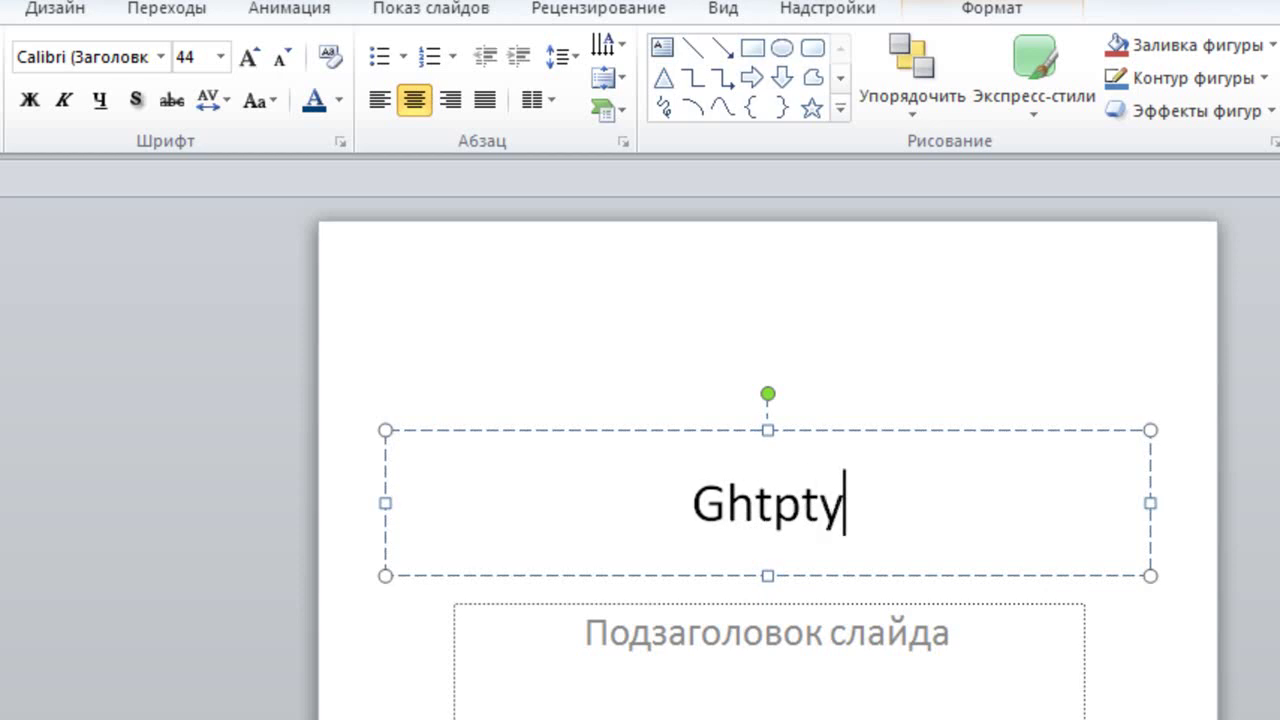
{"action": "type", "text": "Презентация"}
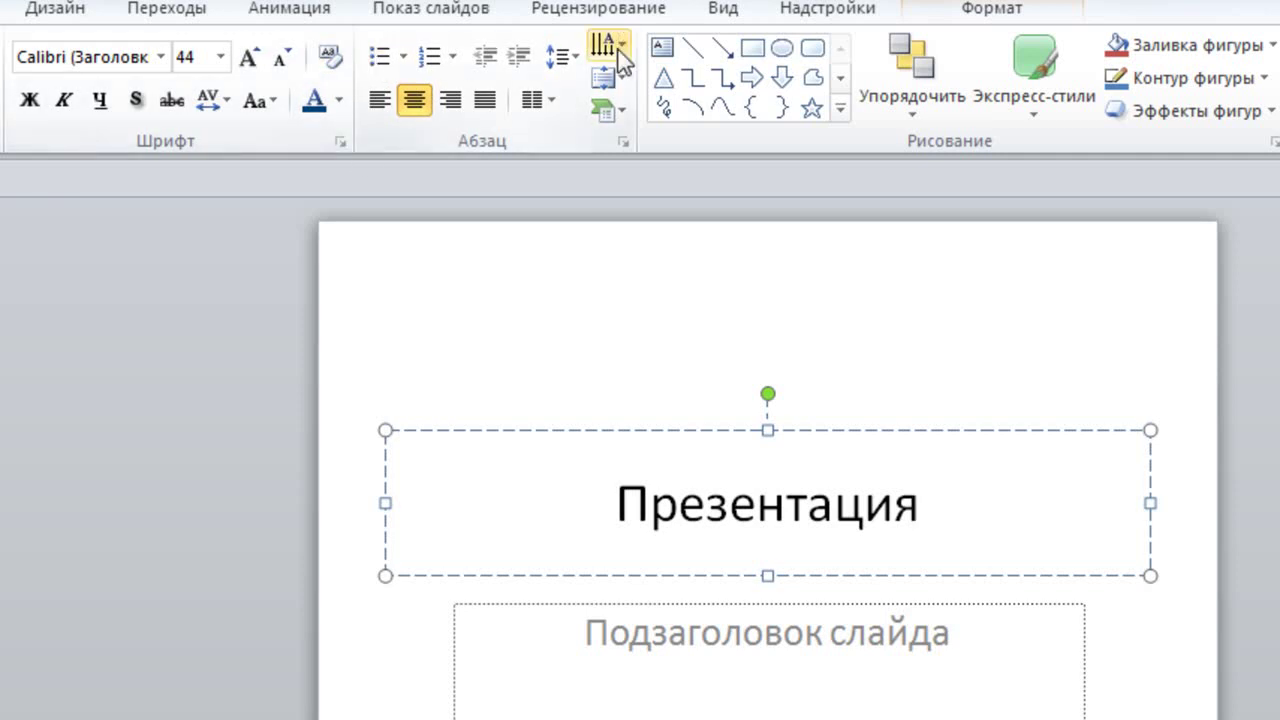
- Format the title 'Презентация' as red, bold, italic, underlined Arial Black at 44 pt
{"action": "left_click_drag", "start_coordinate": [617, 500], "coordinate": [951, 484]}
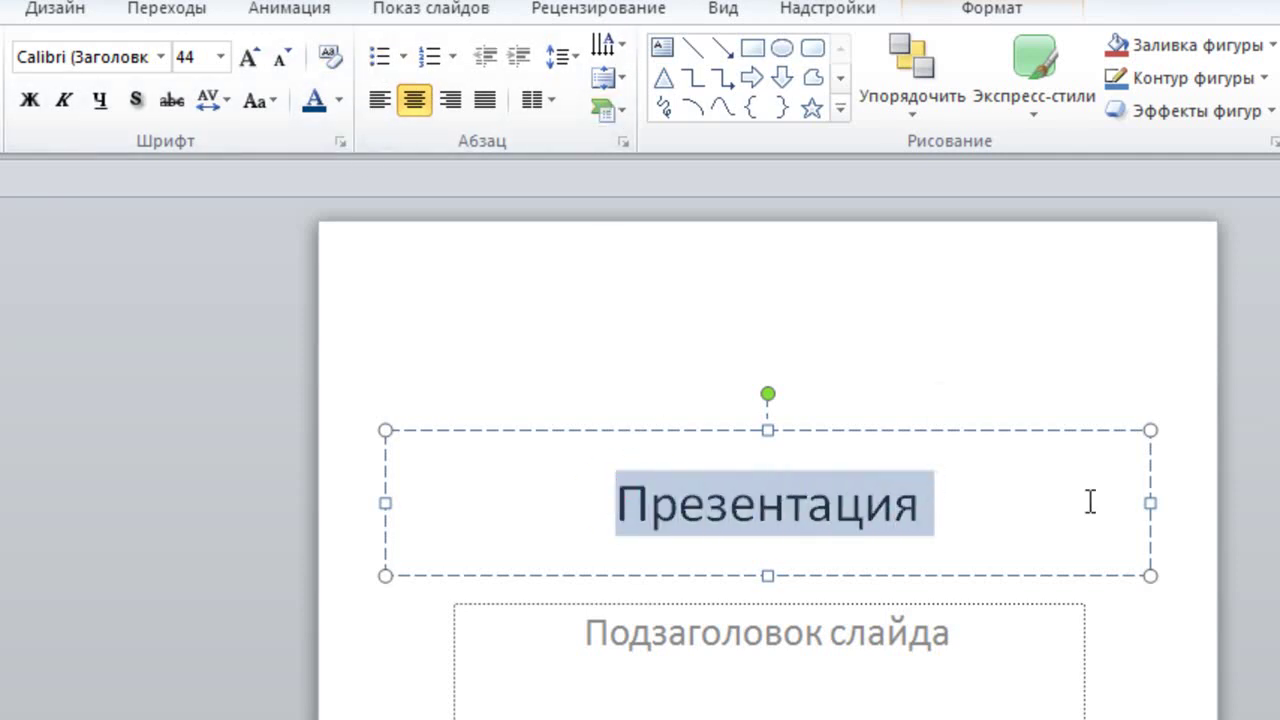
{"action": "left_click", "coordinate": [341, 107]}
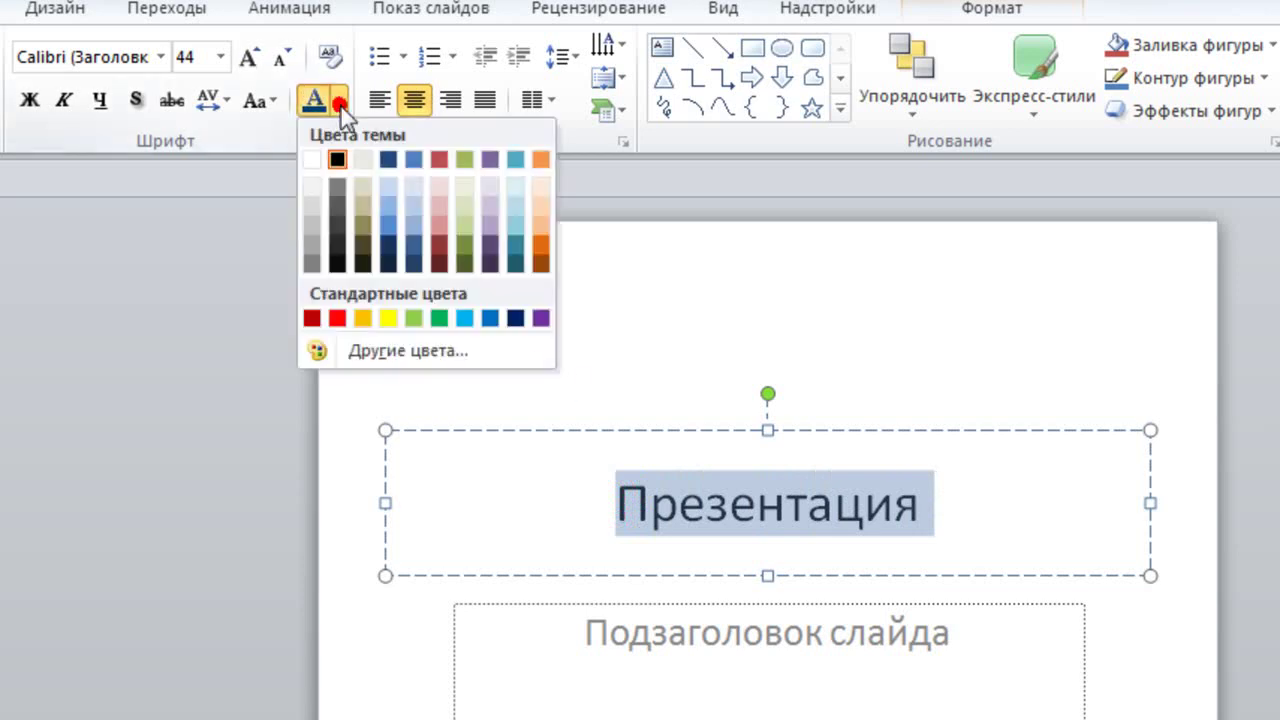
{"action": "left_click", "coordinate": [311, 318]}
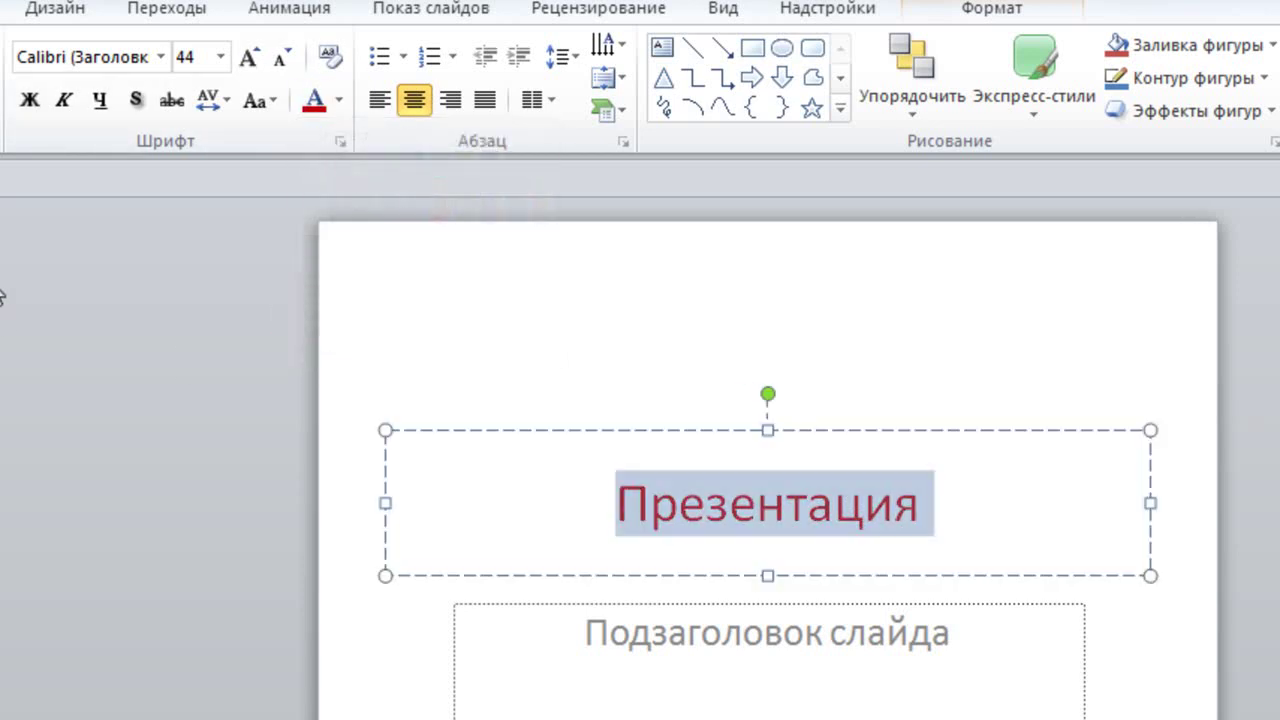
{"action": "left_click", "coordinate": [31, 102]}
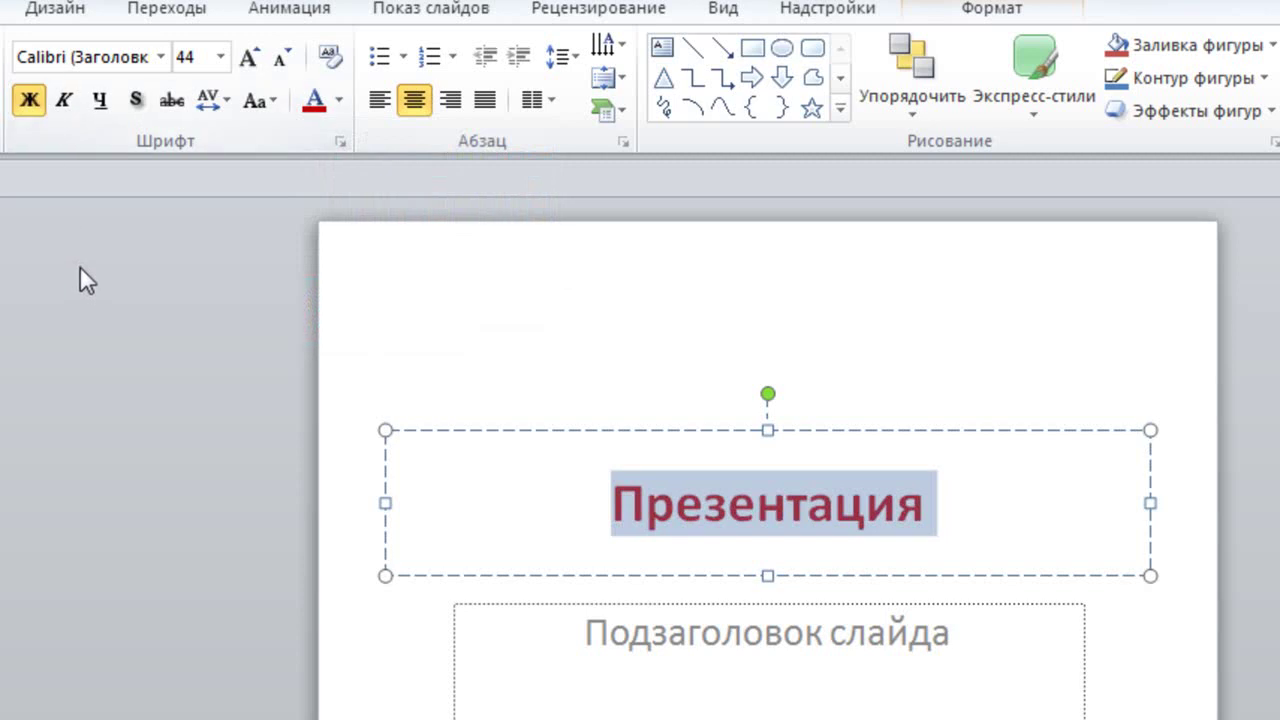
{"action": "left_click", "coordinate": [66, 102]}
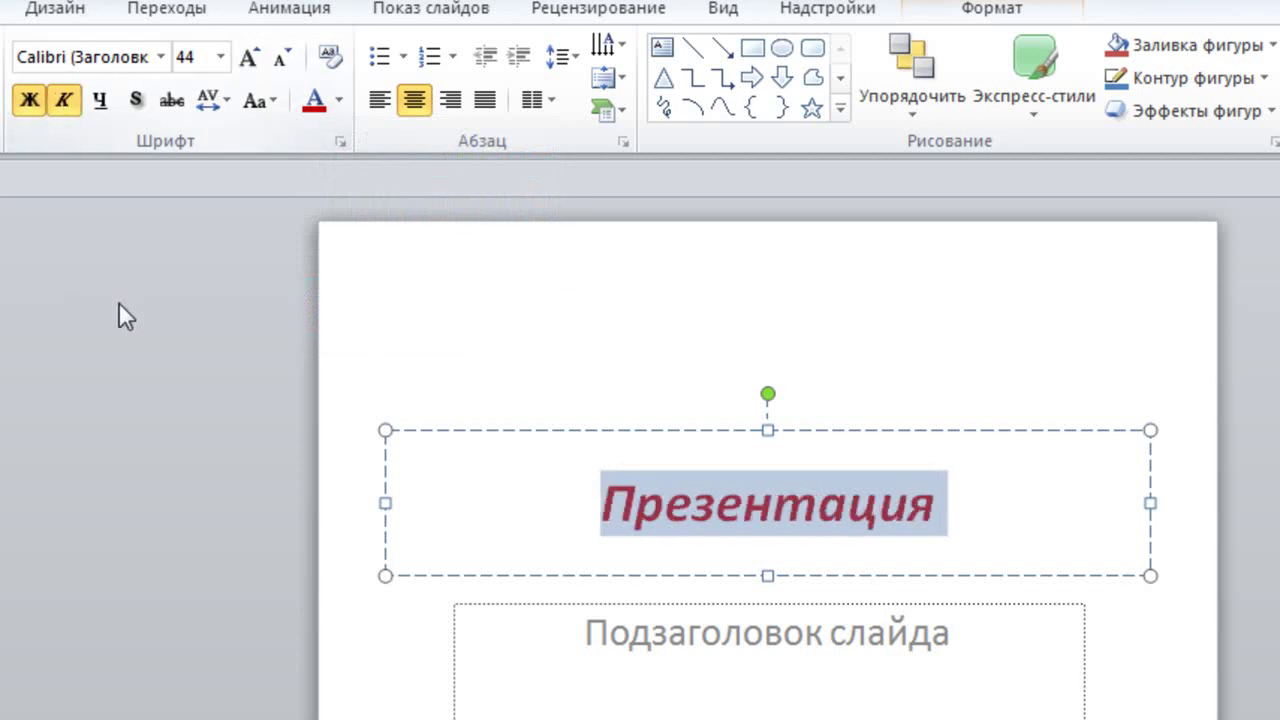
{"action": "left_click", "coordinate": [99, 102]}
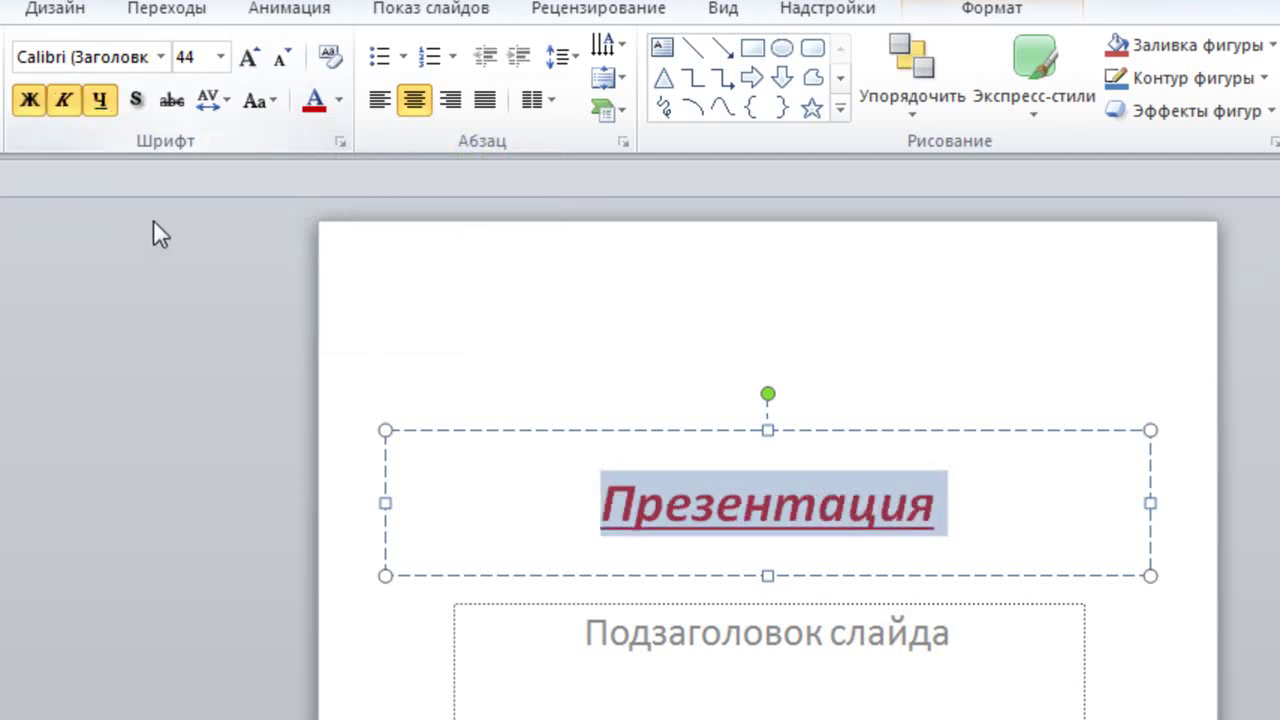
{"action": "left_click", "coordinate": [161, 56]}
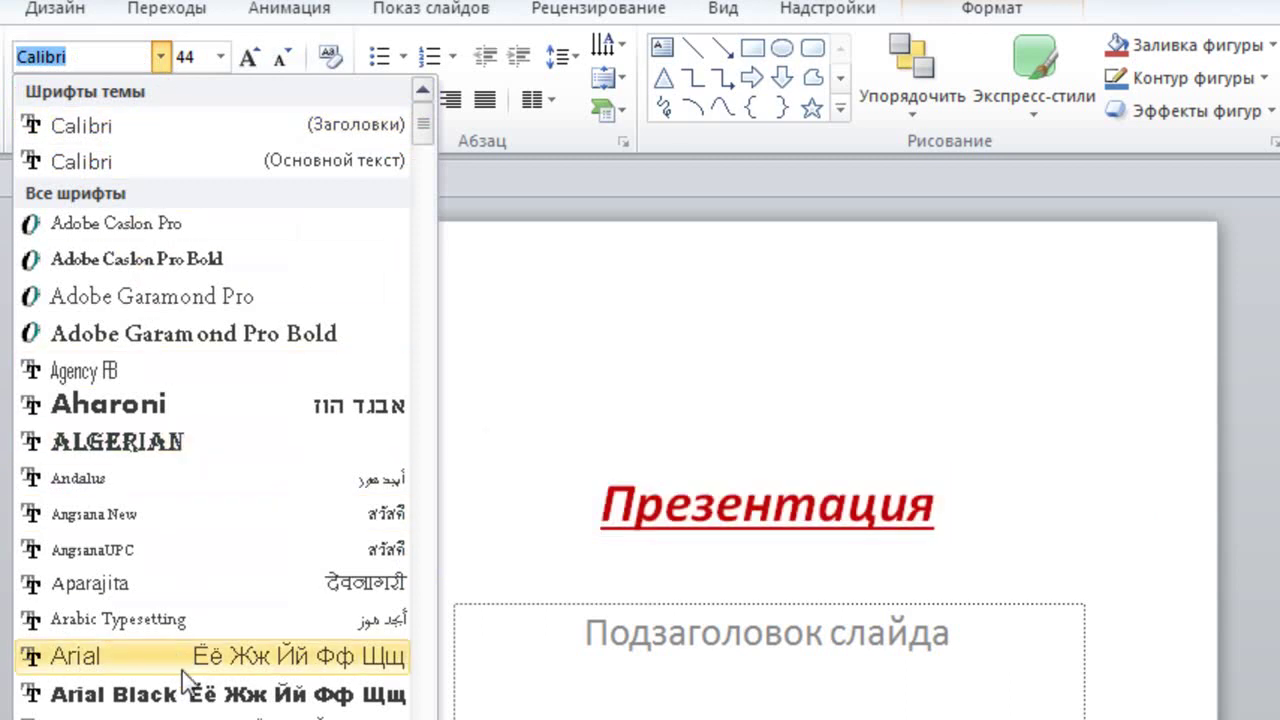
{"action": "left_click", "coordinate": [192, 698]}
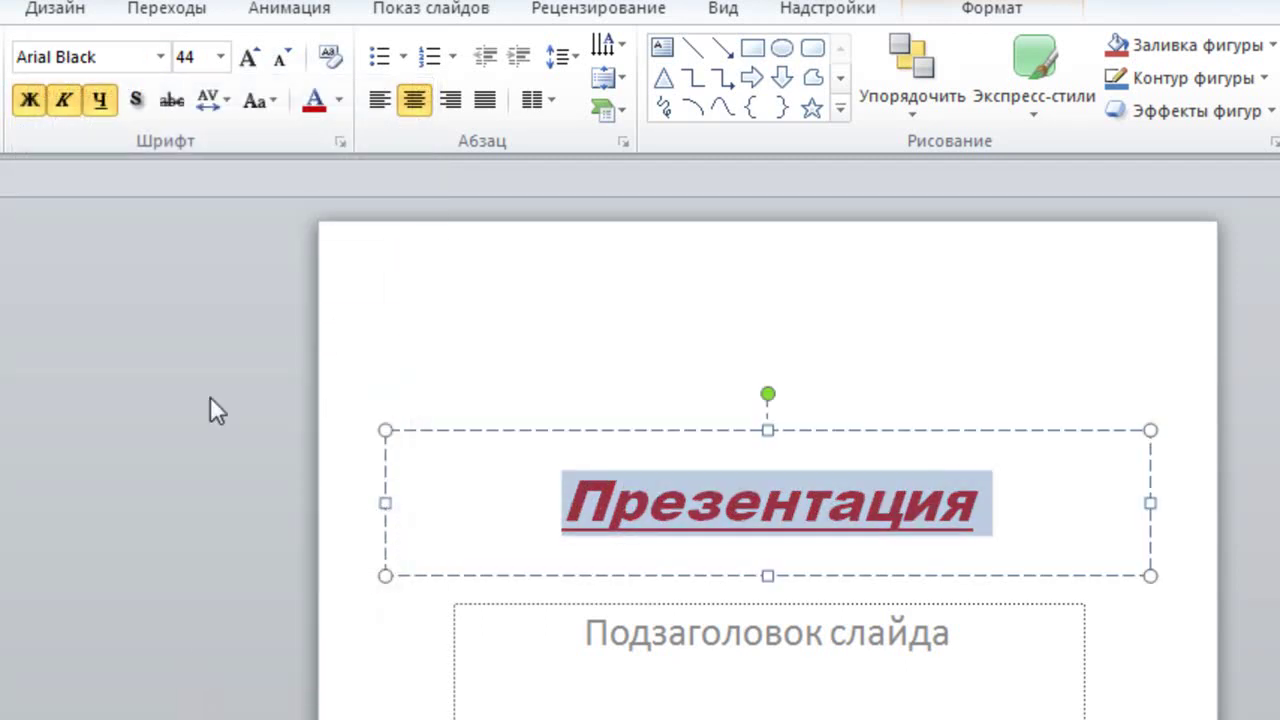
{"action": "left_click", "coordinate": [220, 56]}
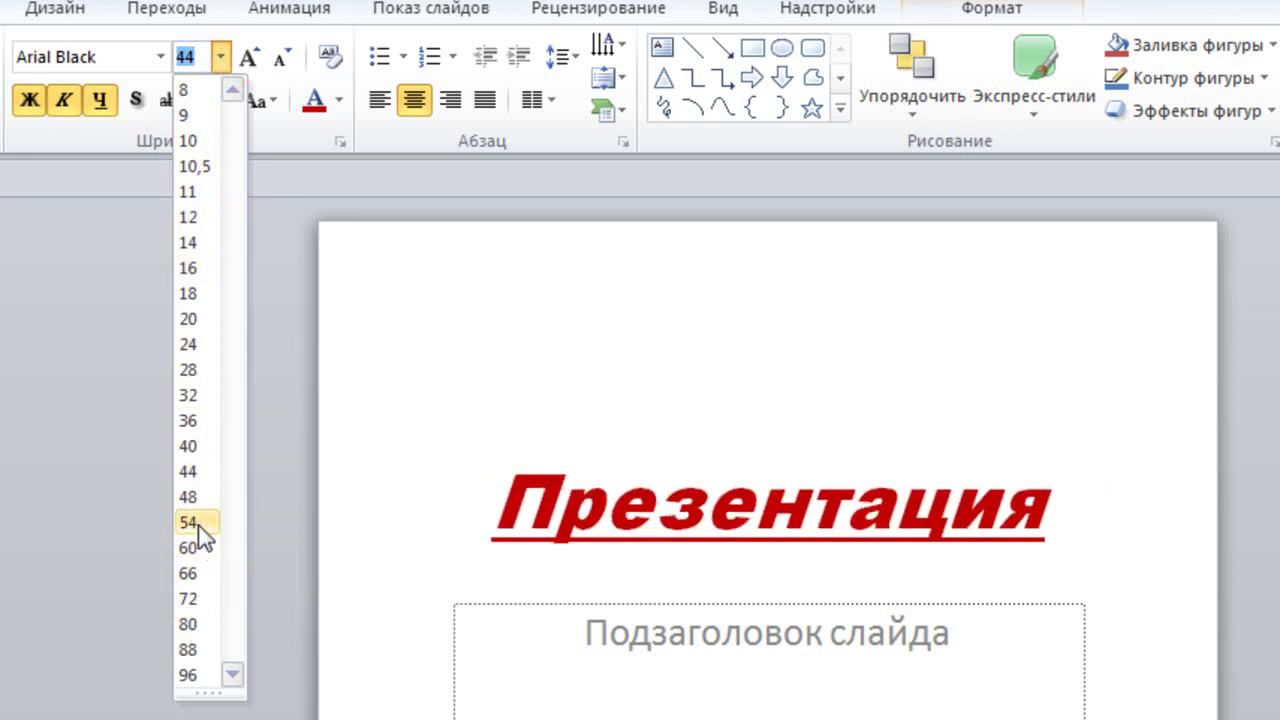
{"action": "left_click", "coordinate": [195, 471]}
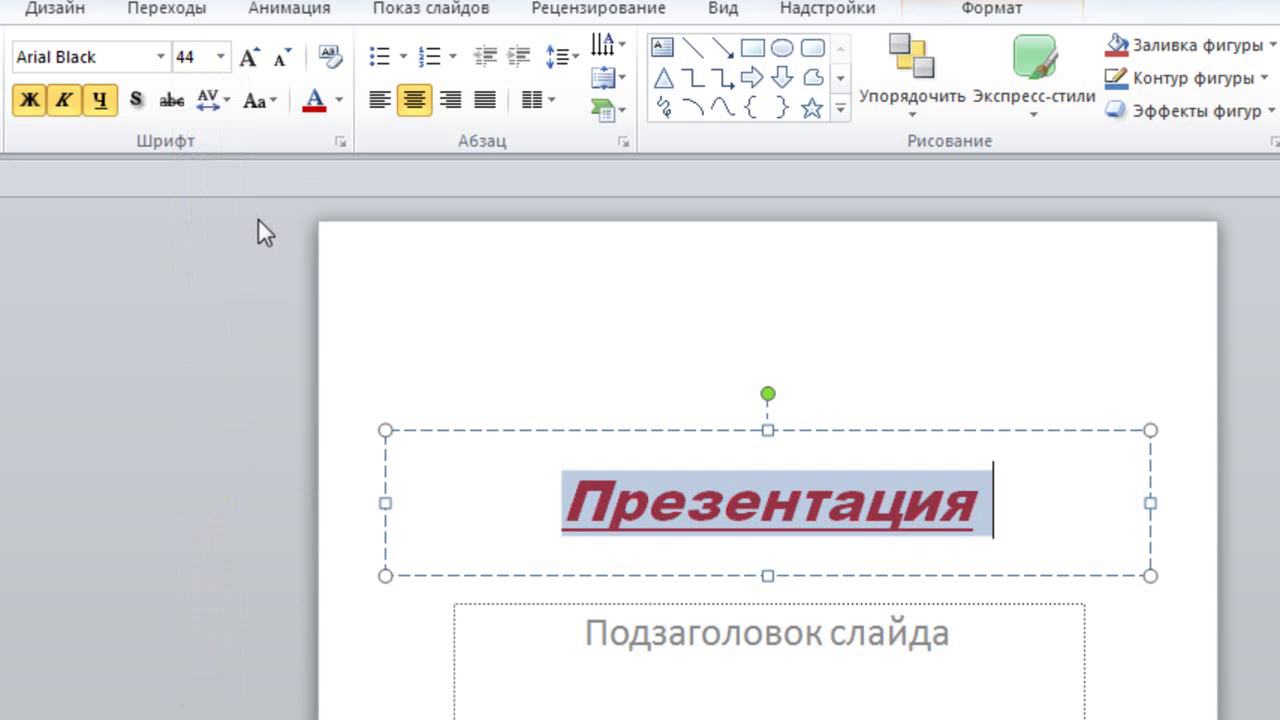
- Number the title as '1.', try left, right and justified alignment, then centre it
{"action": "left_click", "coordinate": [380, 62]}
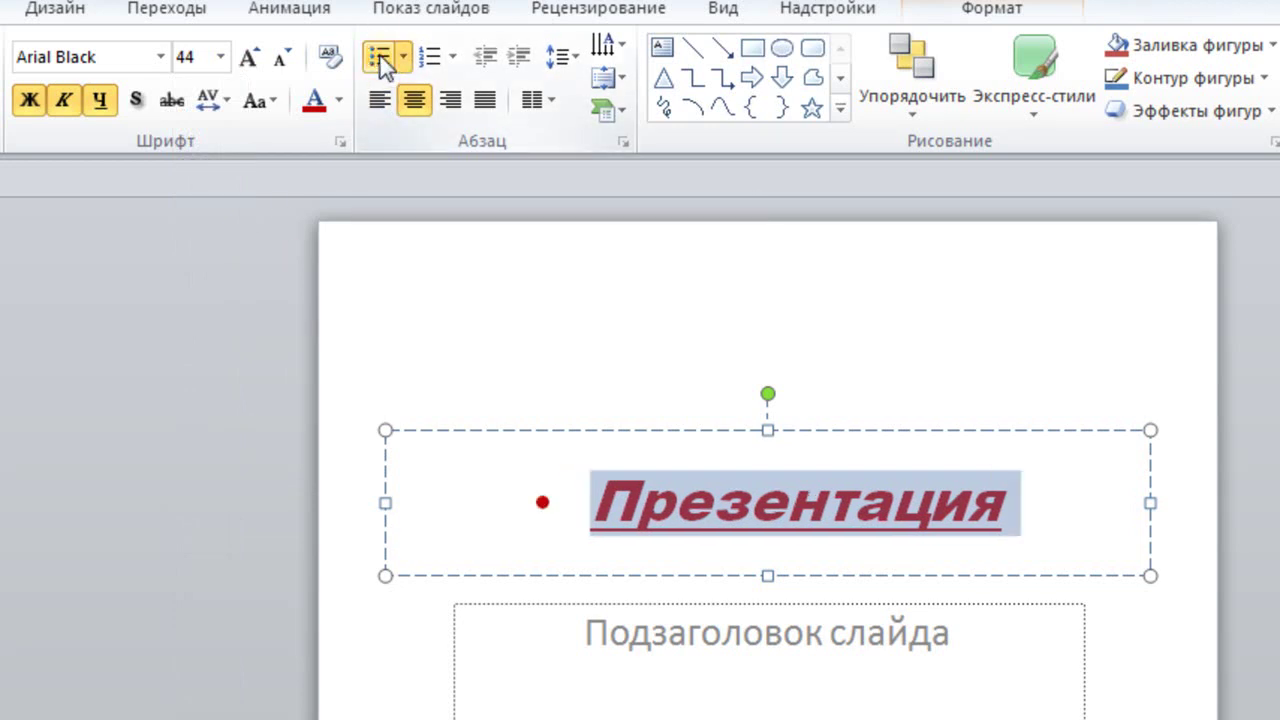
{"action": "left_click", "coordinate": [430, 60]}
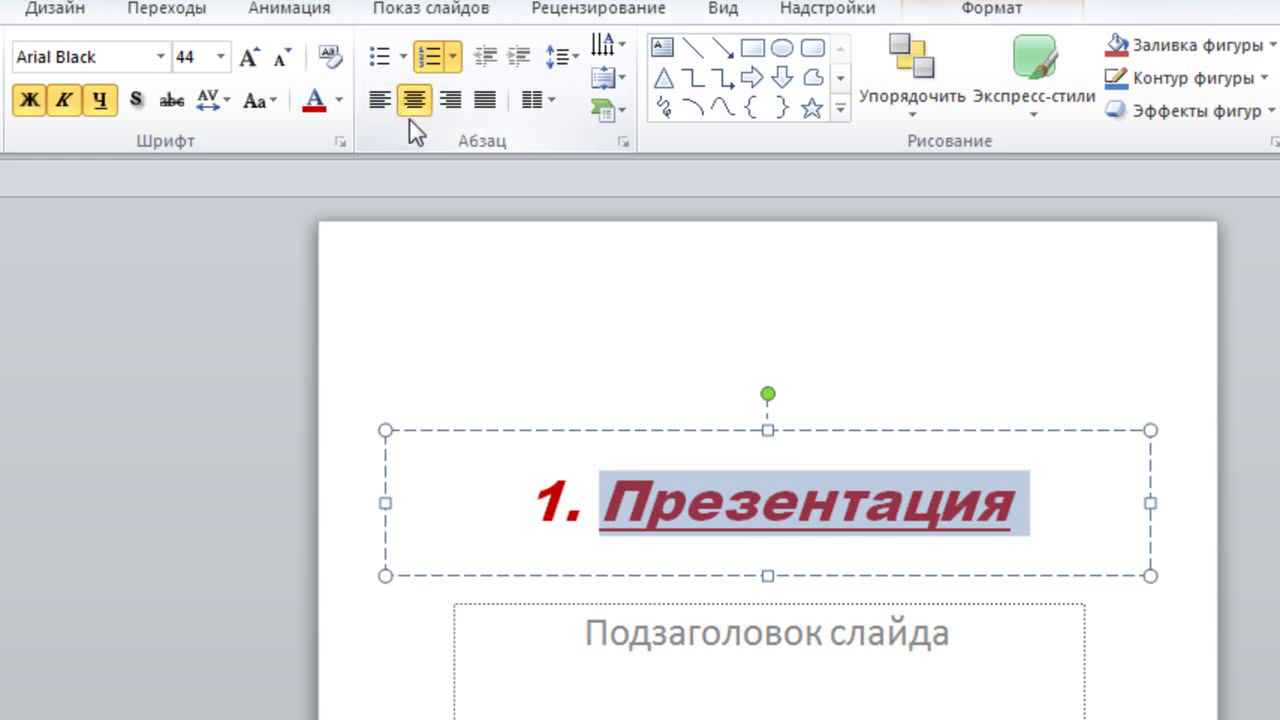
{"action": "left_click", "coordinate": [378, 104]}
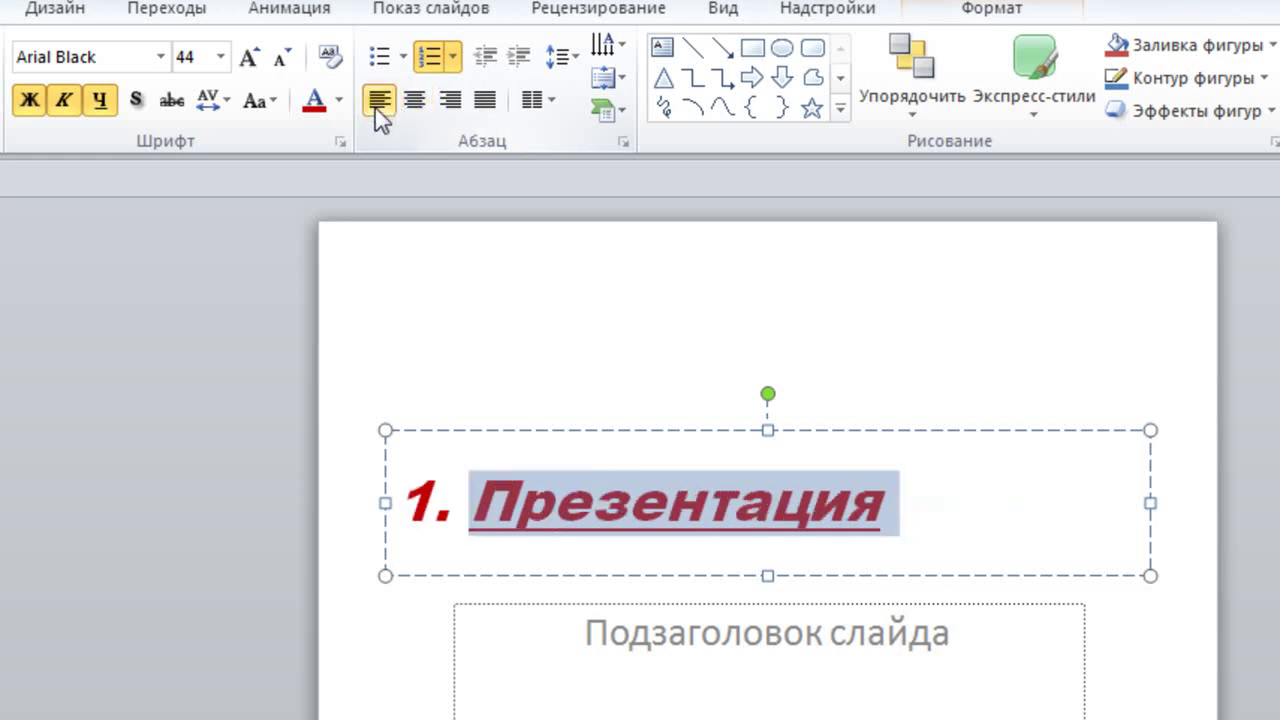
{"action": "left_click", "coordinate": [450, 100]}
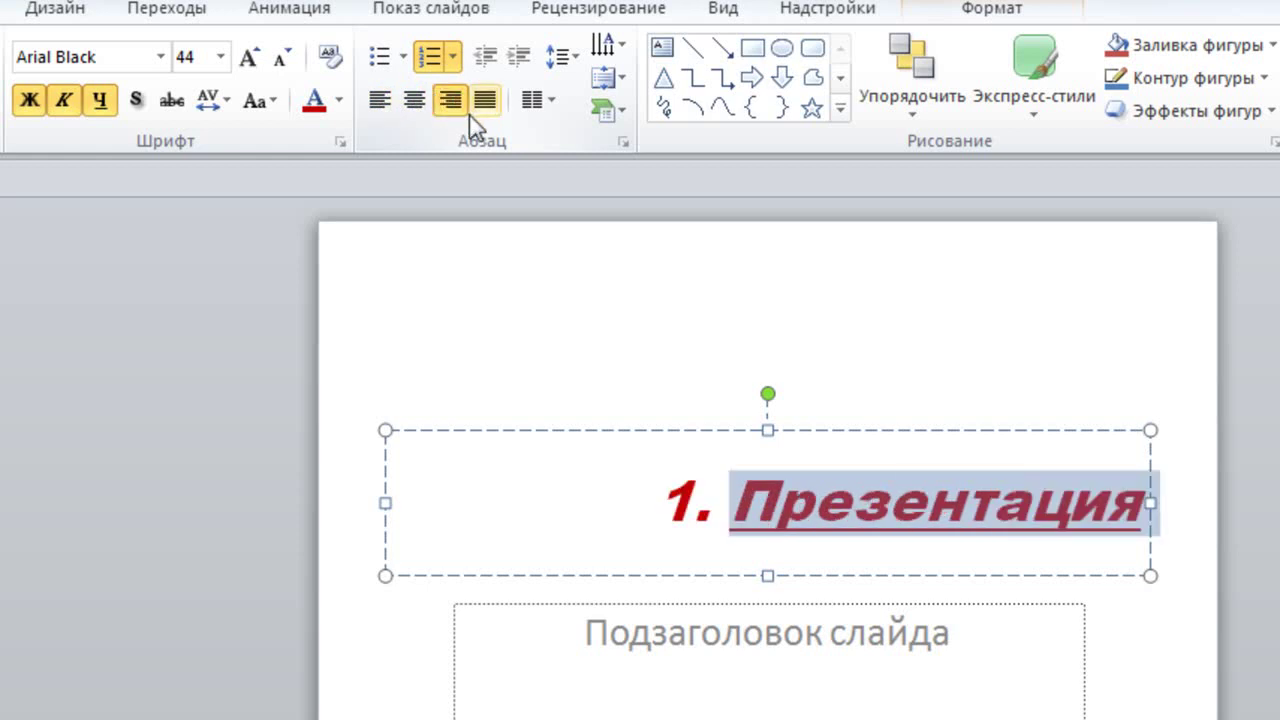
{"action": "left_click", "coordinate": [482, 102]}
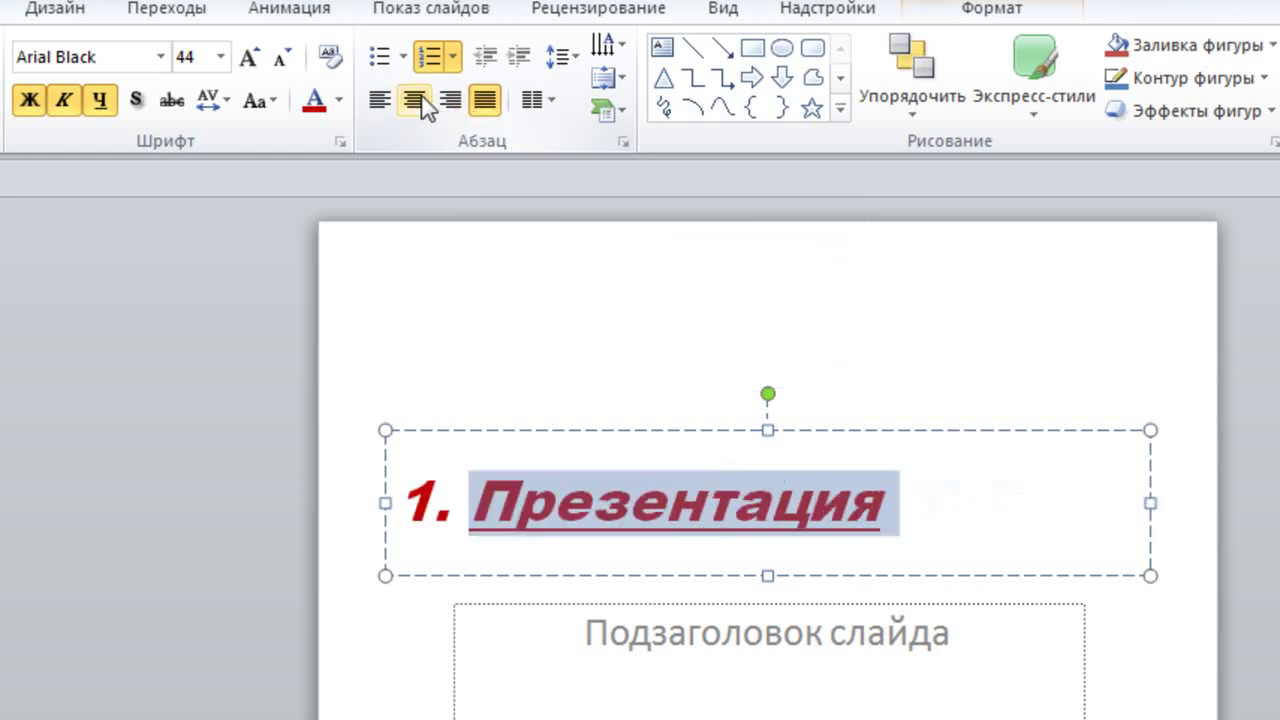
{"action": "left_click", "coordinate": [437, 113]}
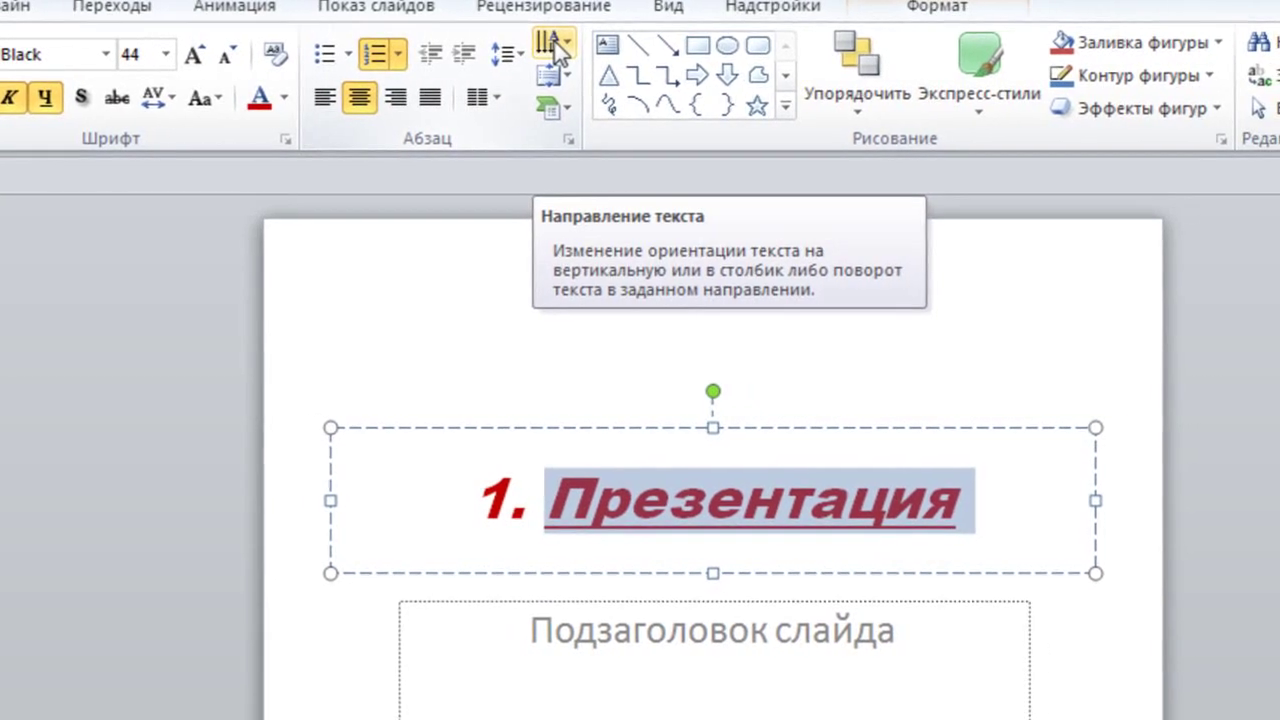
- Preview 90°, stacked and 270° text directions on the title, then return it to horizontal
{"action": "left_click", "coordinate": [598, 48]}
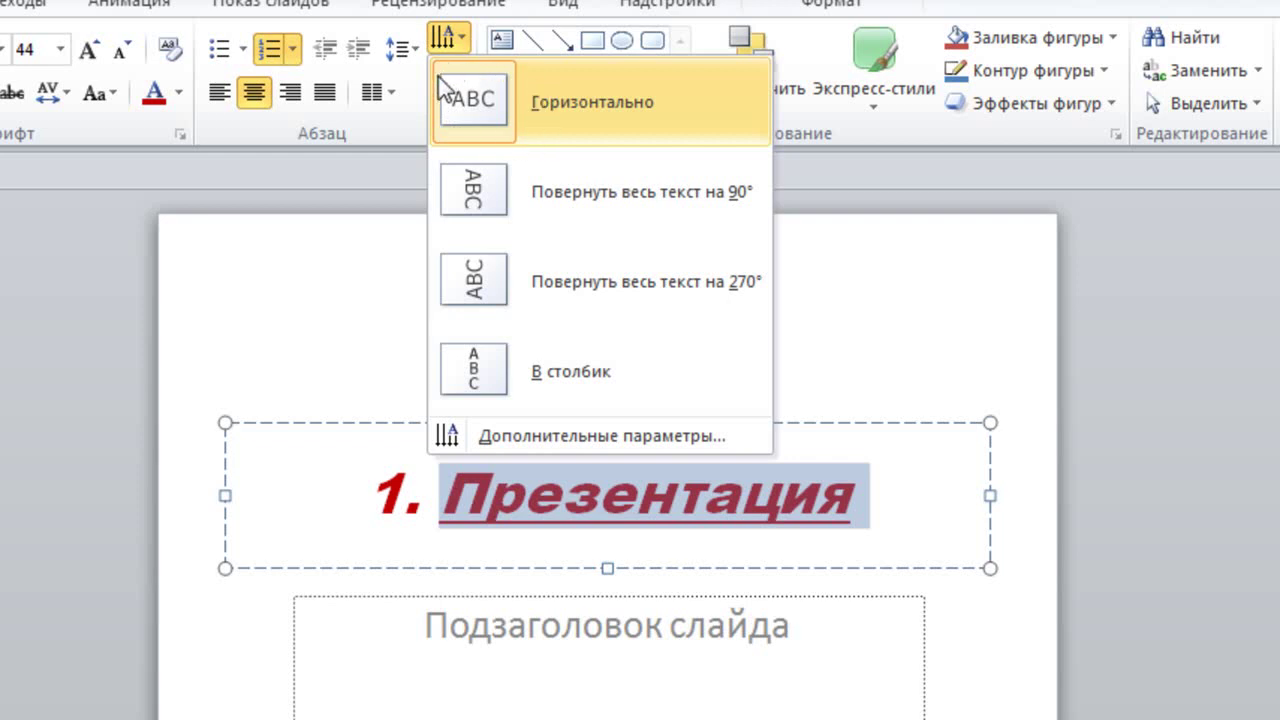
{"action": "left_click", "coordinate": [472, 195]}
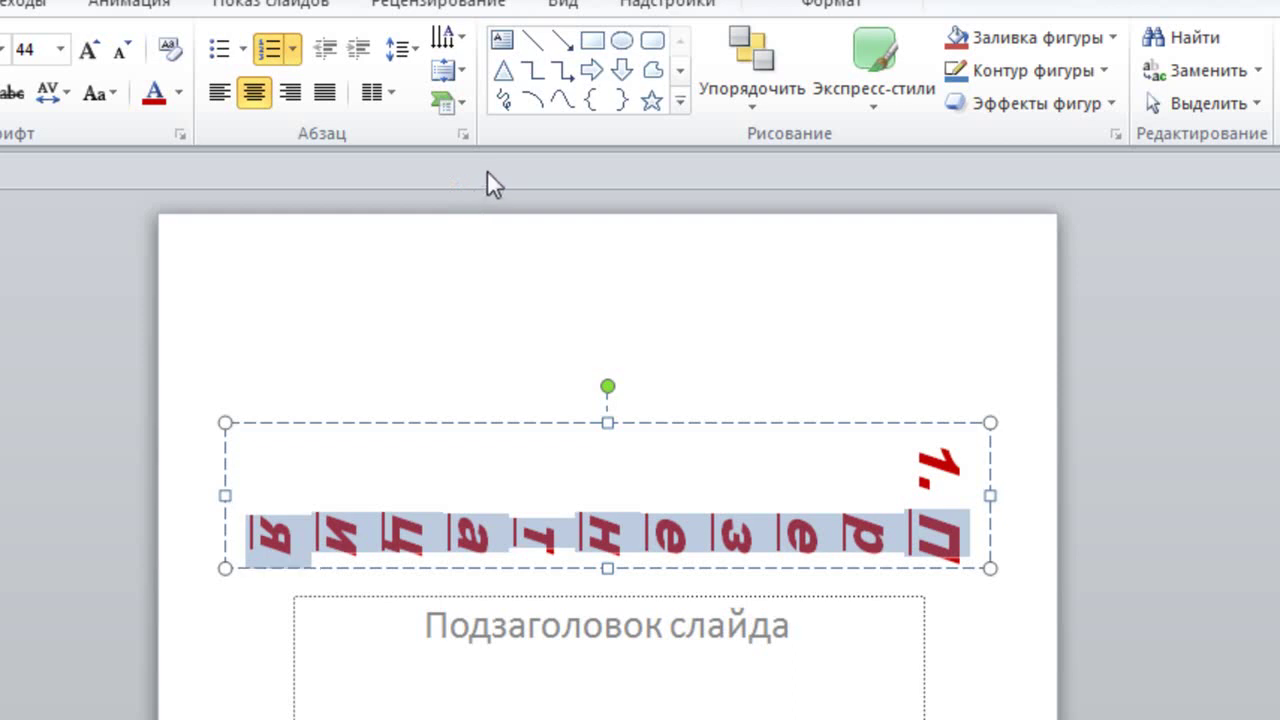
{"action": "left_click", "coordinate": [447, 38]}
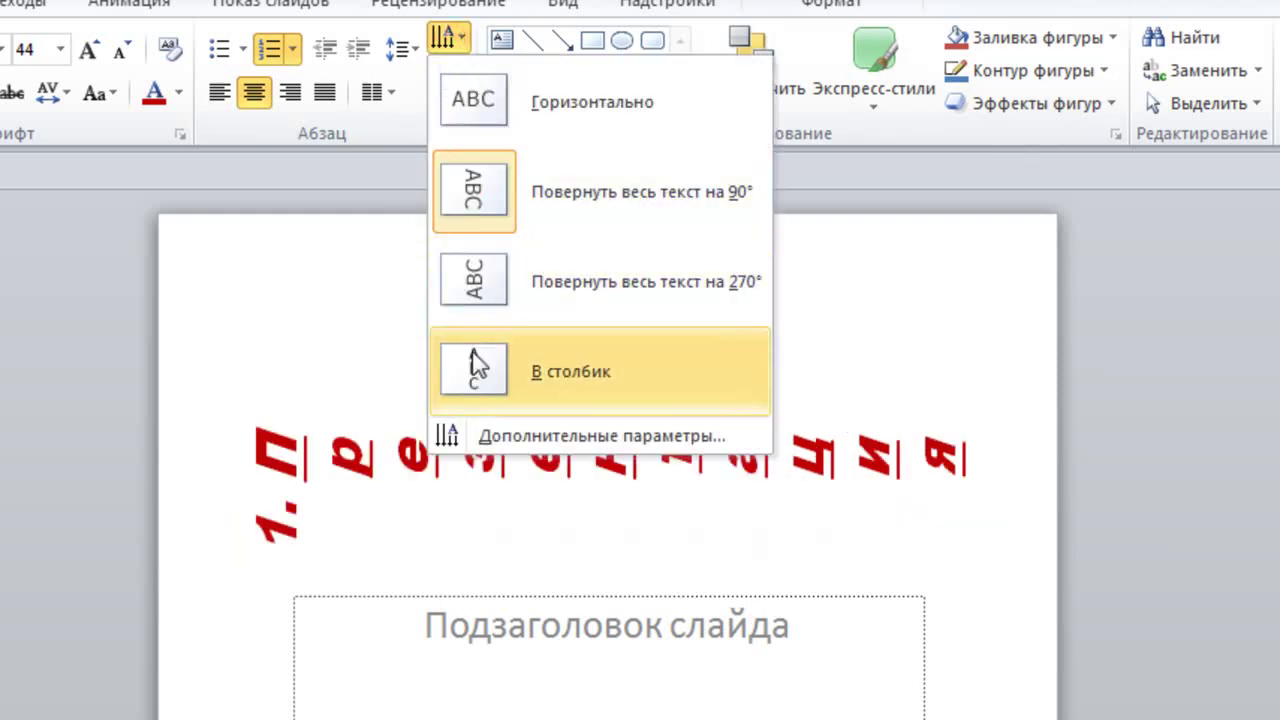
{"action": "left_click", "coordinate": [500, 370]}
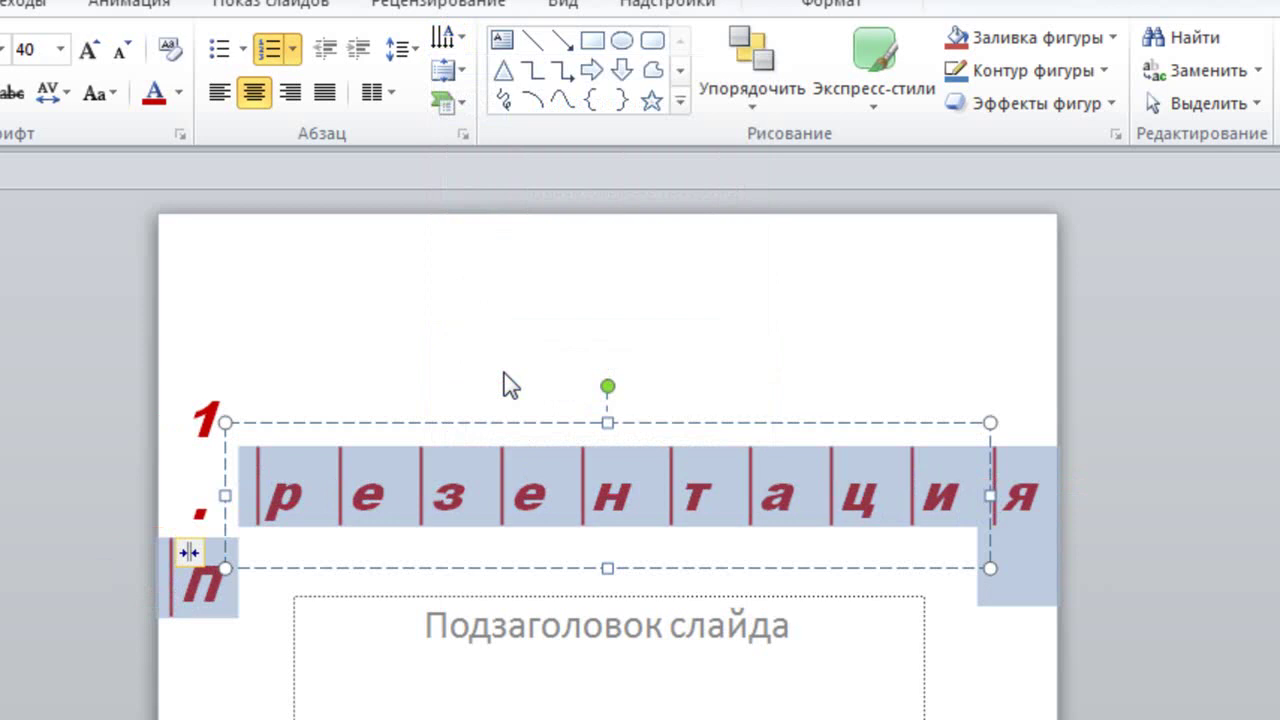
{"action": "left_click", "coordinate": [447, 38]}
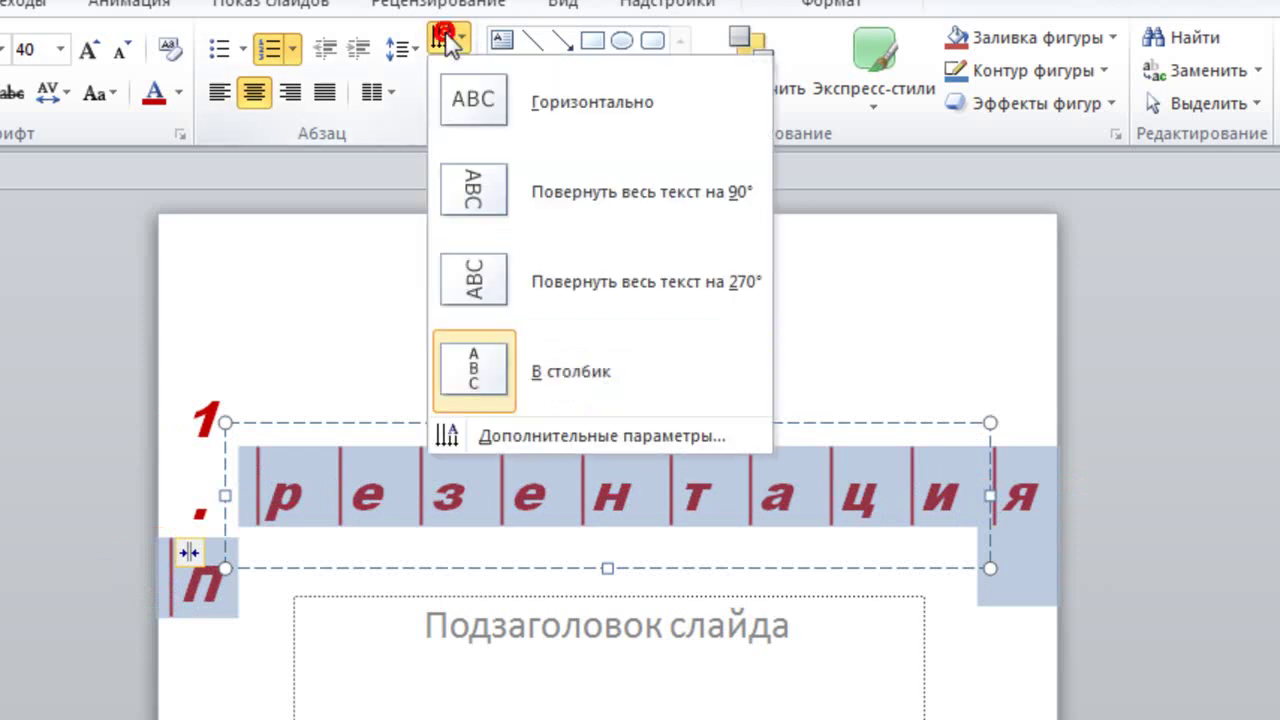
{"action": "left_click", "coordinate": [482, 287]}
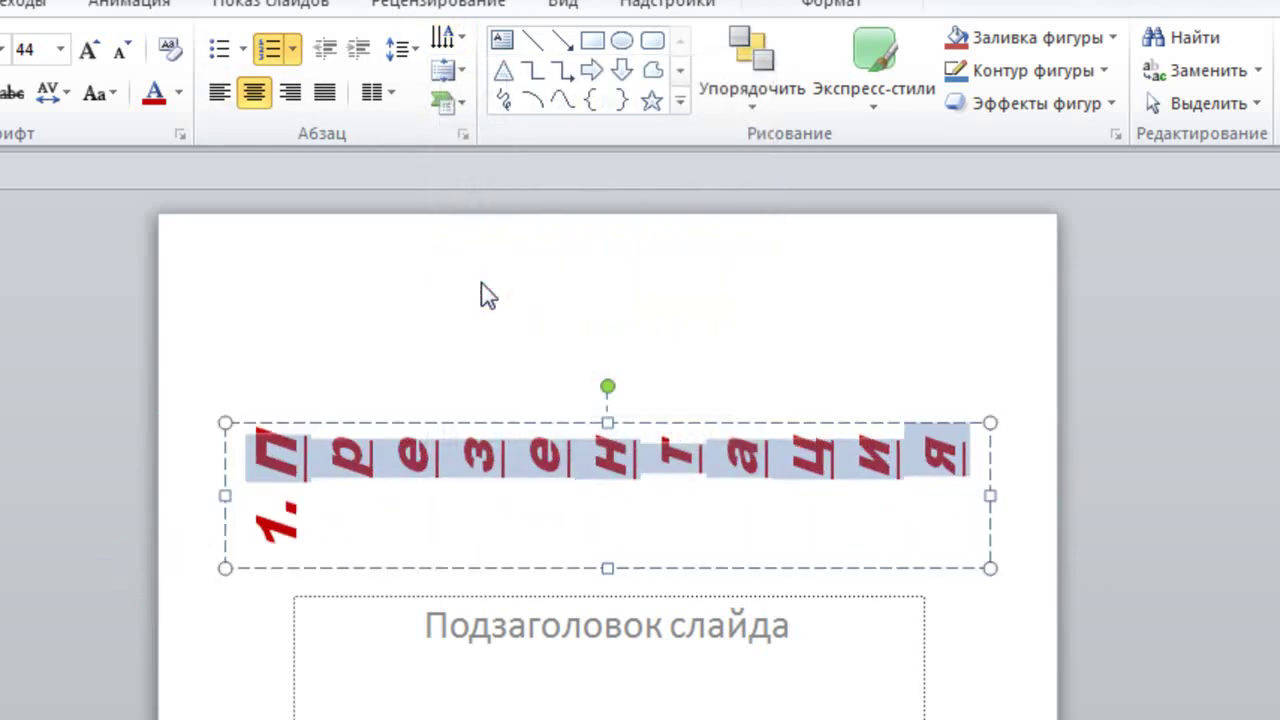
{"action": "left_click", "coordinate": [447, 38]}
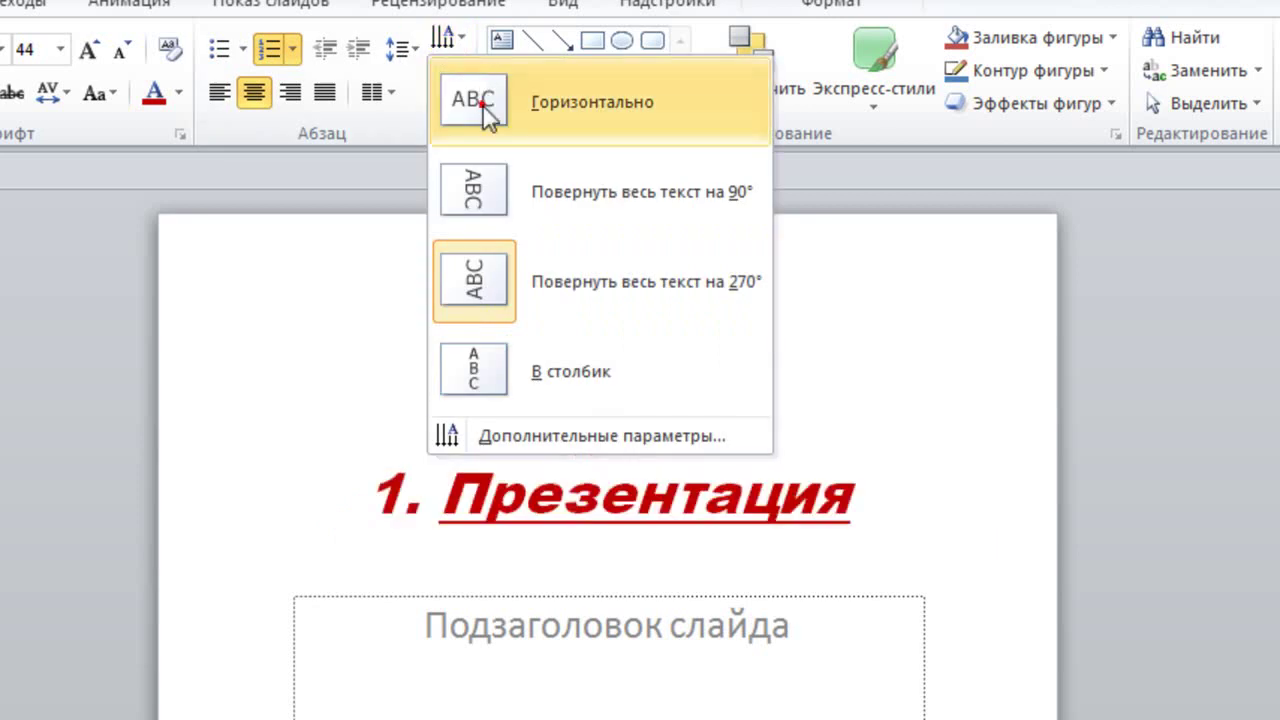
{"action": "left_click", "coordinate": [484, 100]}
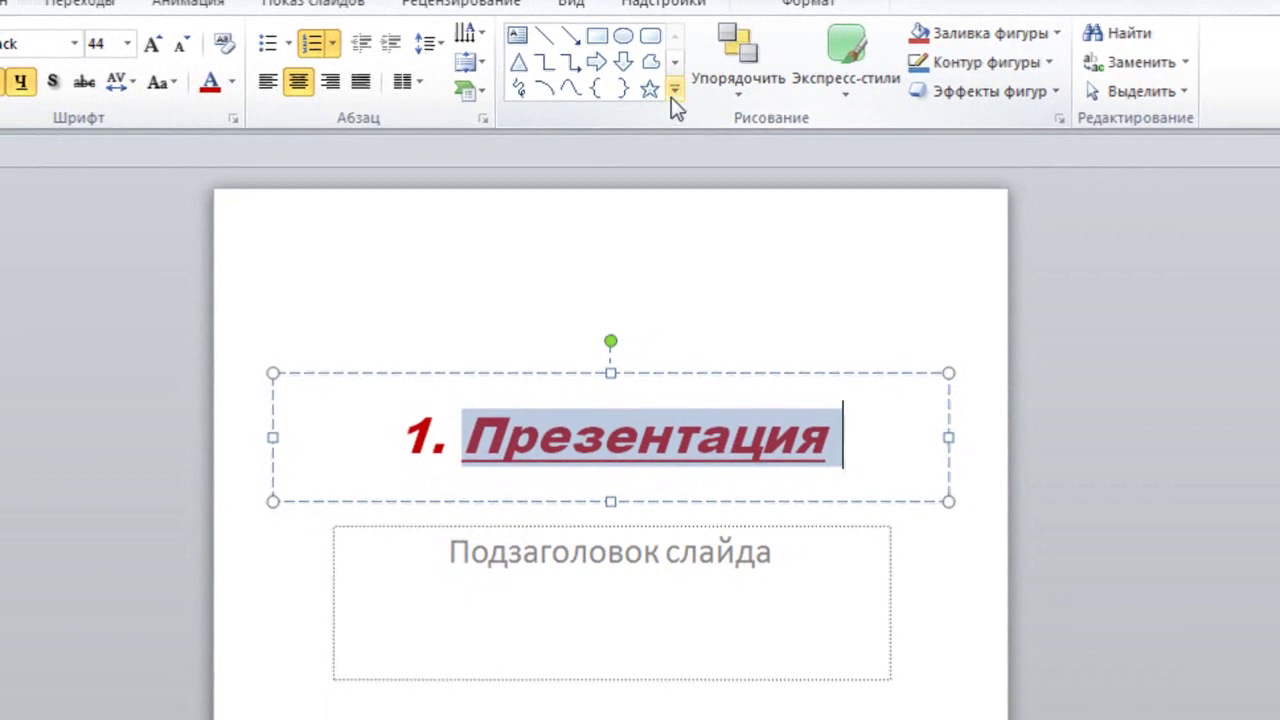
- Add a text box on the slide reading 'Надпись'
{"action": "left_click", "coordinate": [518, 38]}
{"action": "left_click", "coordinate": [522, 262]}
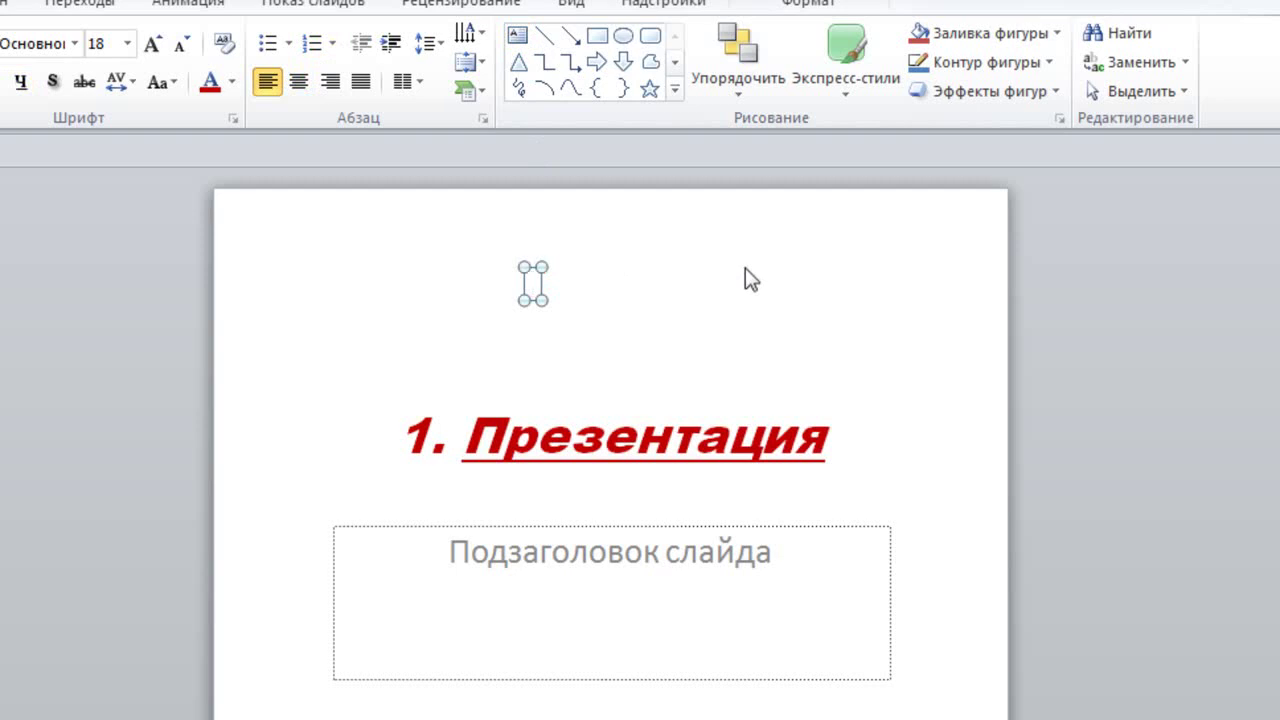
{"action": "type", "text": "Надпись"}
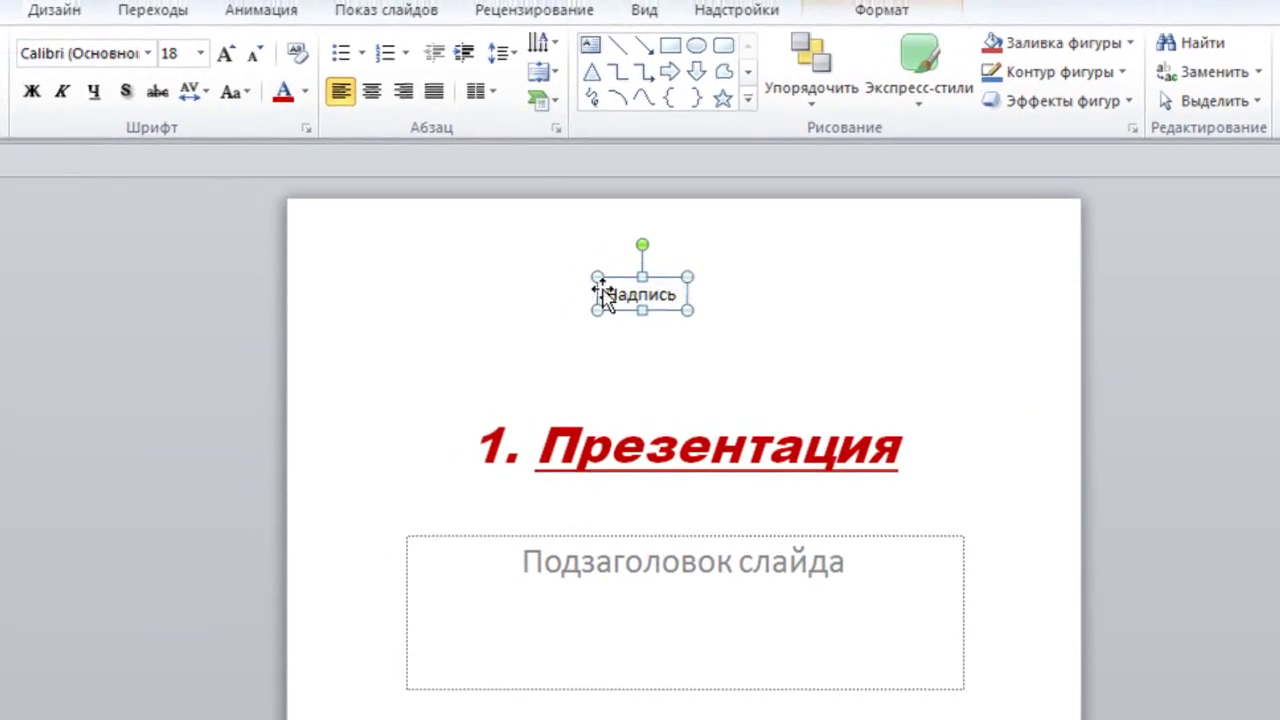
- Make the 'Надпись' text bold, 28 pt and red
{"action": "left_click_drag", "start_coordinate": [605, 295], "coordinate": [675, 290]}
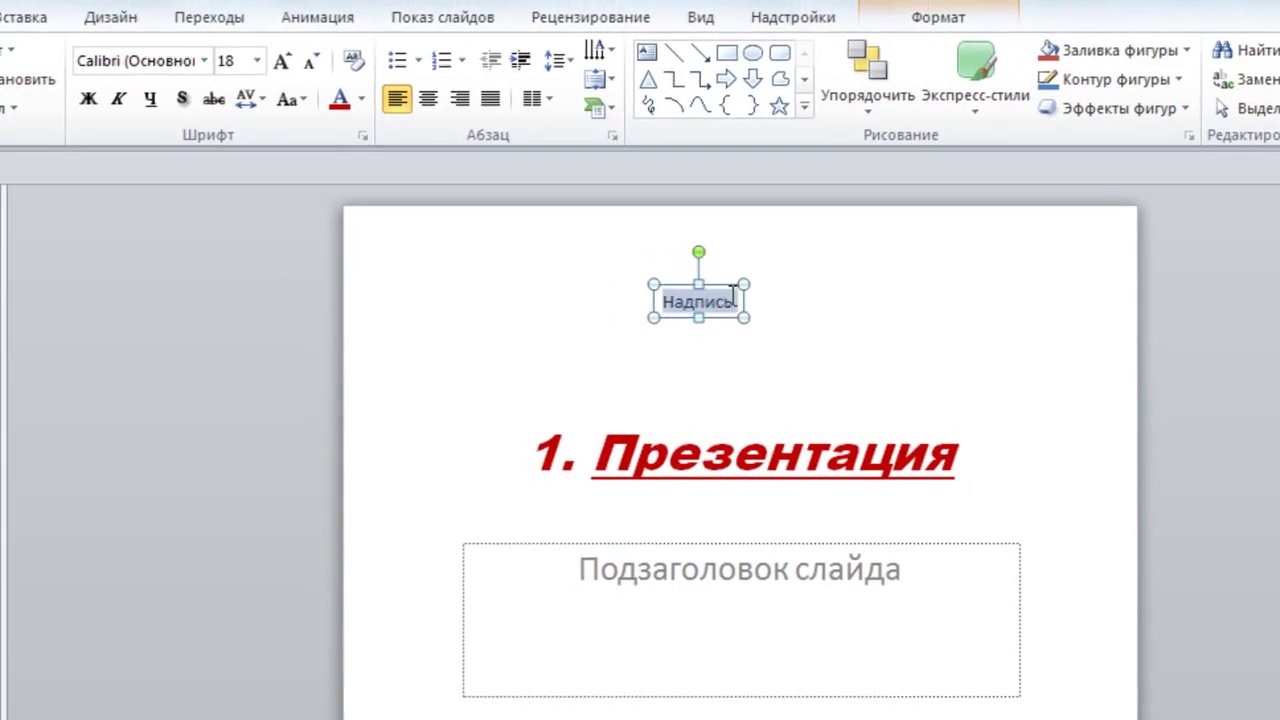
{"action": "left_click", "coordinate": [87, 98]}
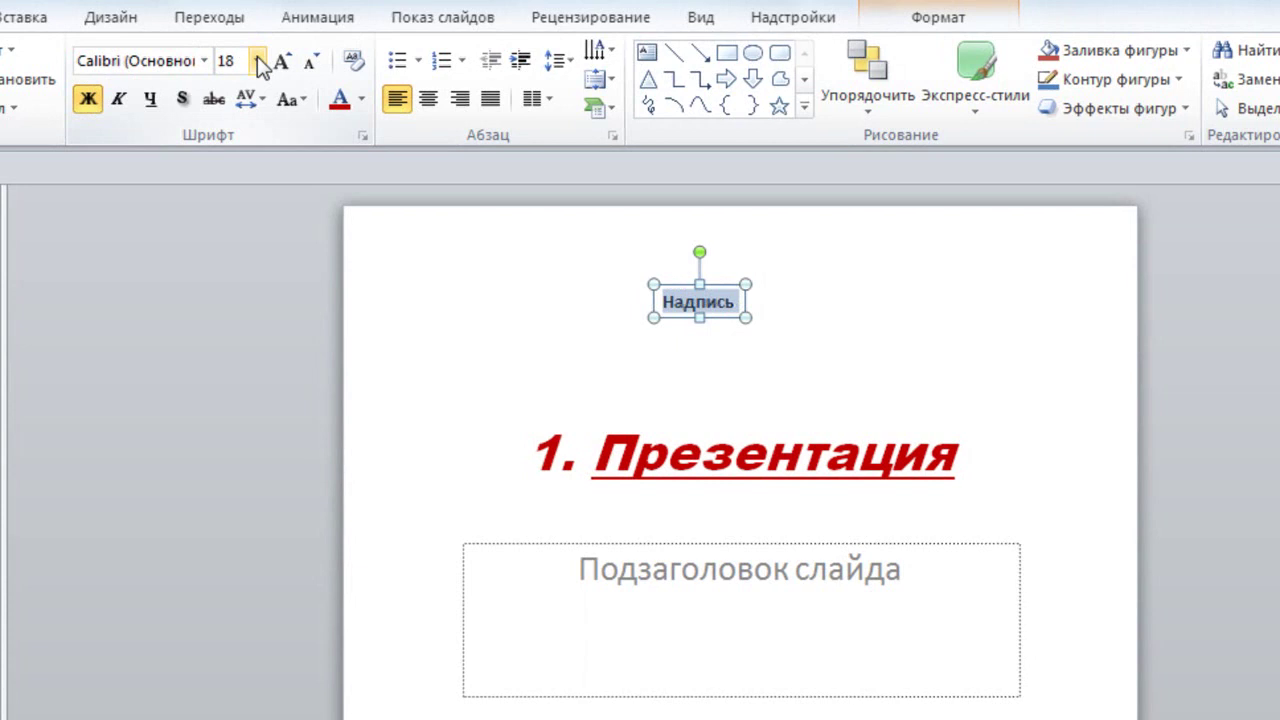
{"action": "left_click", "coordinate": [258, 62]}
{"action": "left_click", "coordinate": [236, 333]}
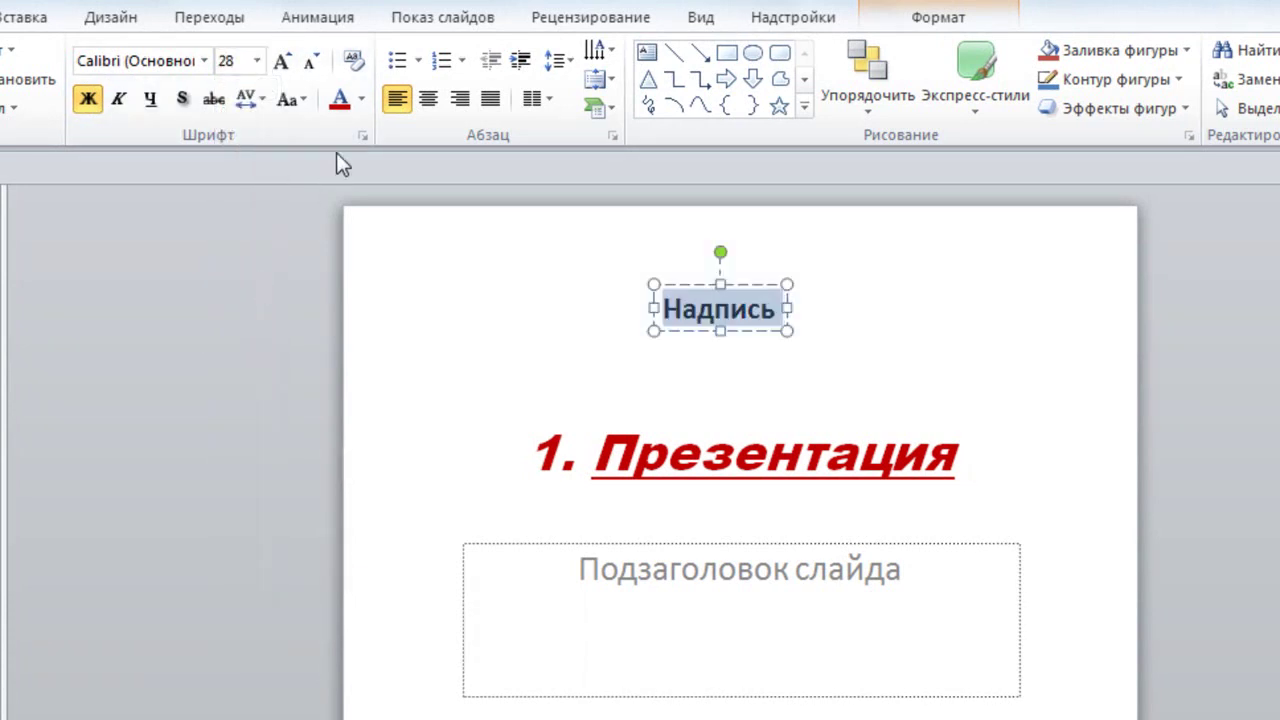
{"action": "left_click", "coordinate": [340, 100]}
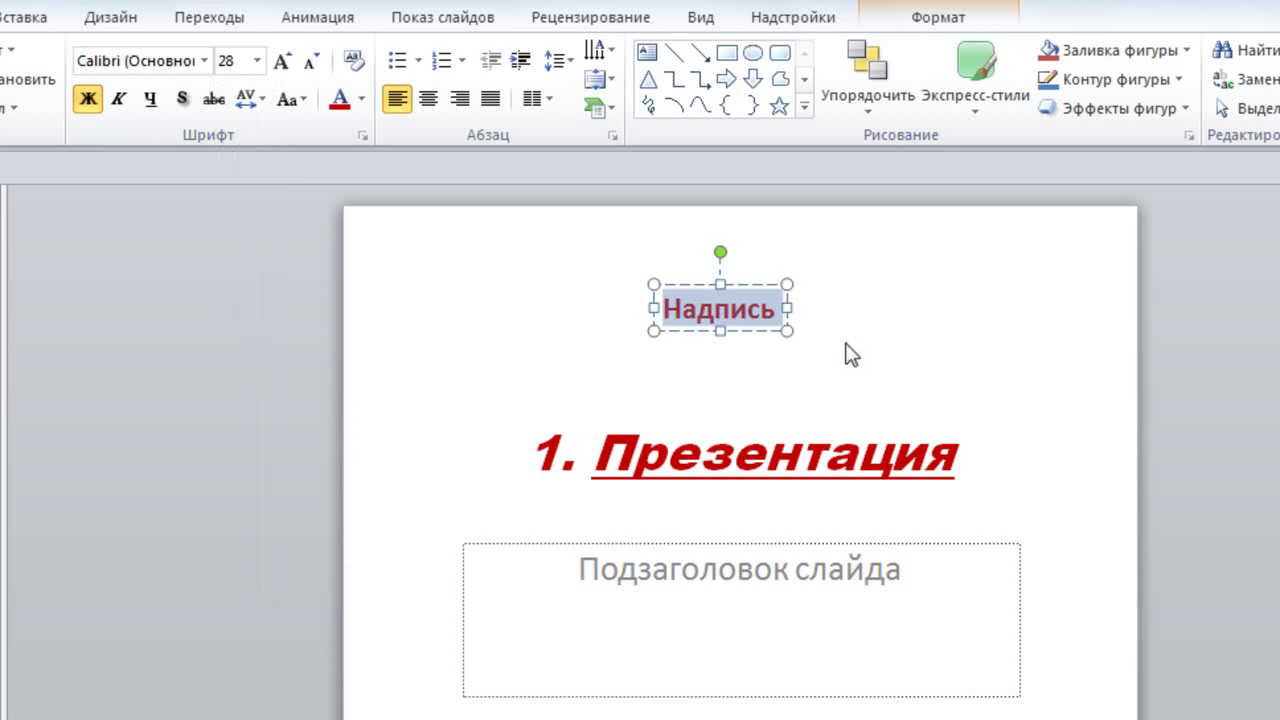
{"action": "left_click", "coordinate": [903, 369]}
- Move the 'Надпись' box just left of the title and bring up the Shapes gallery
{"action": "left_click", "coordinate": [701, 291]}
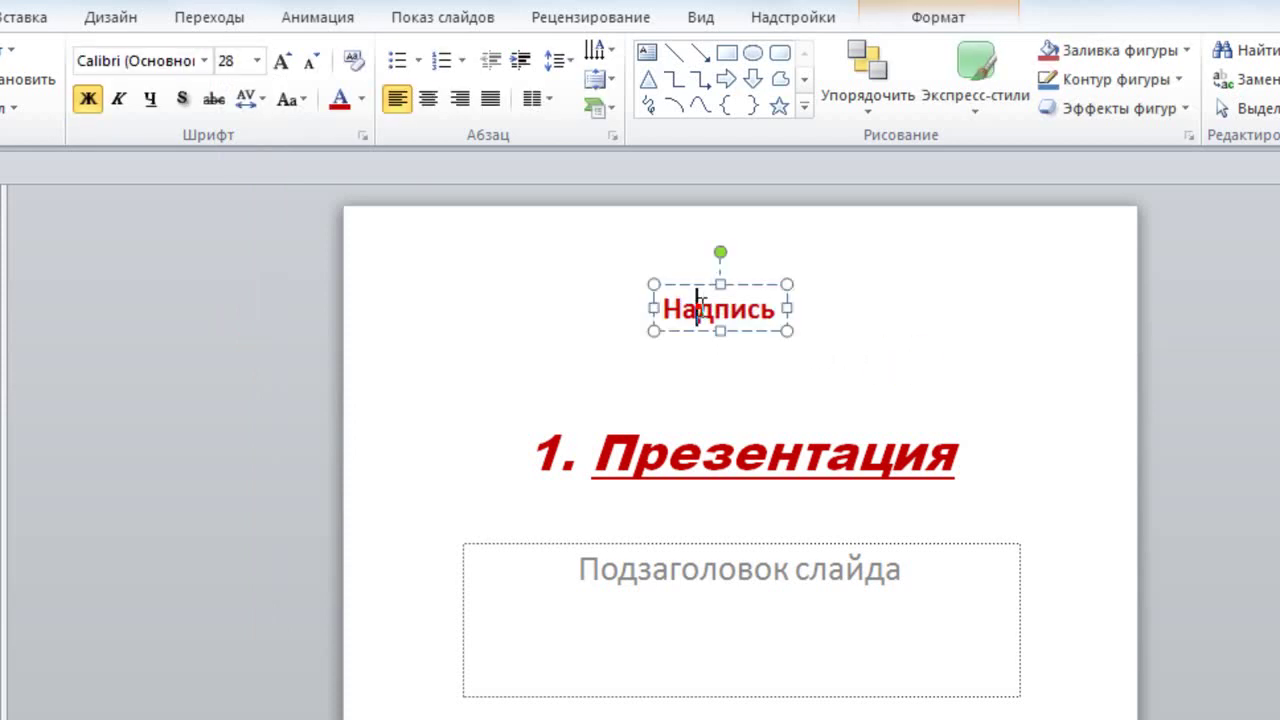
{"action": "mouse_move", "coordinate": [706, 288]}
{"action": "left_mouse_down"}
{"action": "mouse_move", "coordinate": [432, 244]}
{"action": "mouse_move", "coordinate": [988, 637]}
{"action": "mouse_move", "coordinate": [431, 370]}
{"action": "left_mouse_up"}
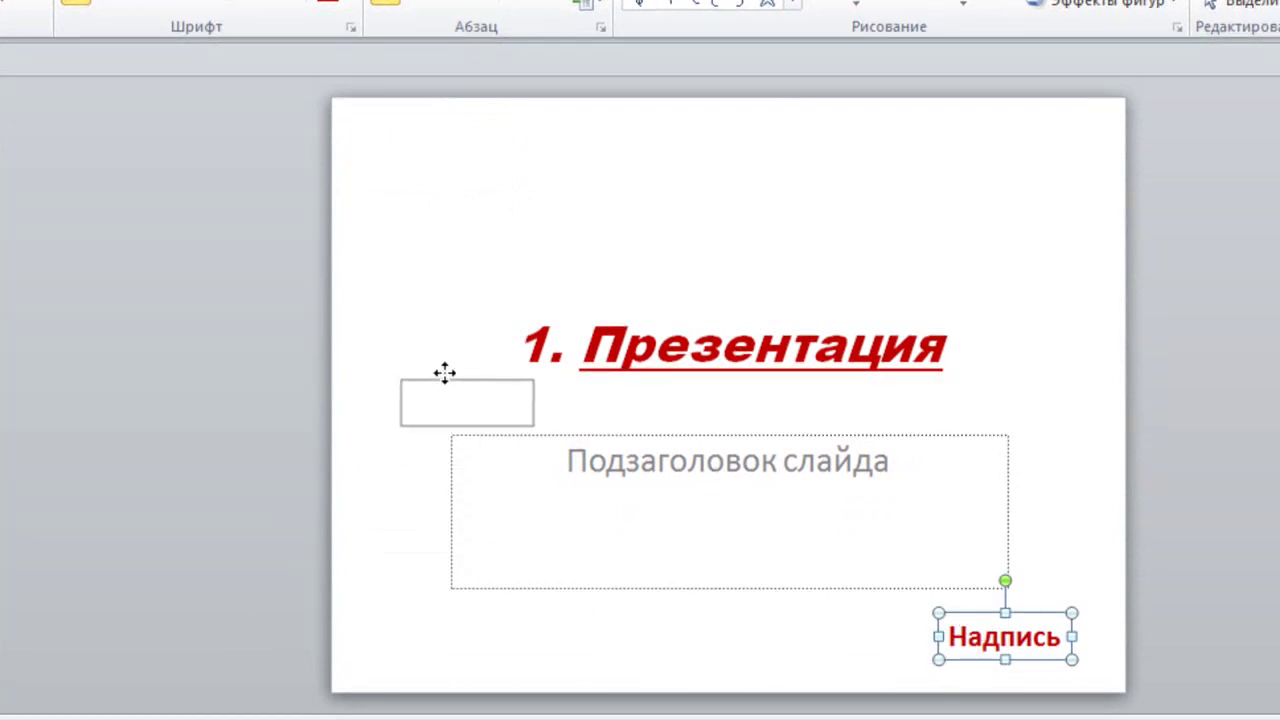
{"action": "left_click_drag", "start_coordinate": [431, 370], "coordinate": [421, 323]}
{"action": "left_click", "coordinate": [800, 333]}
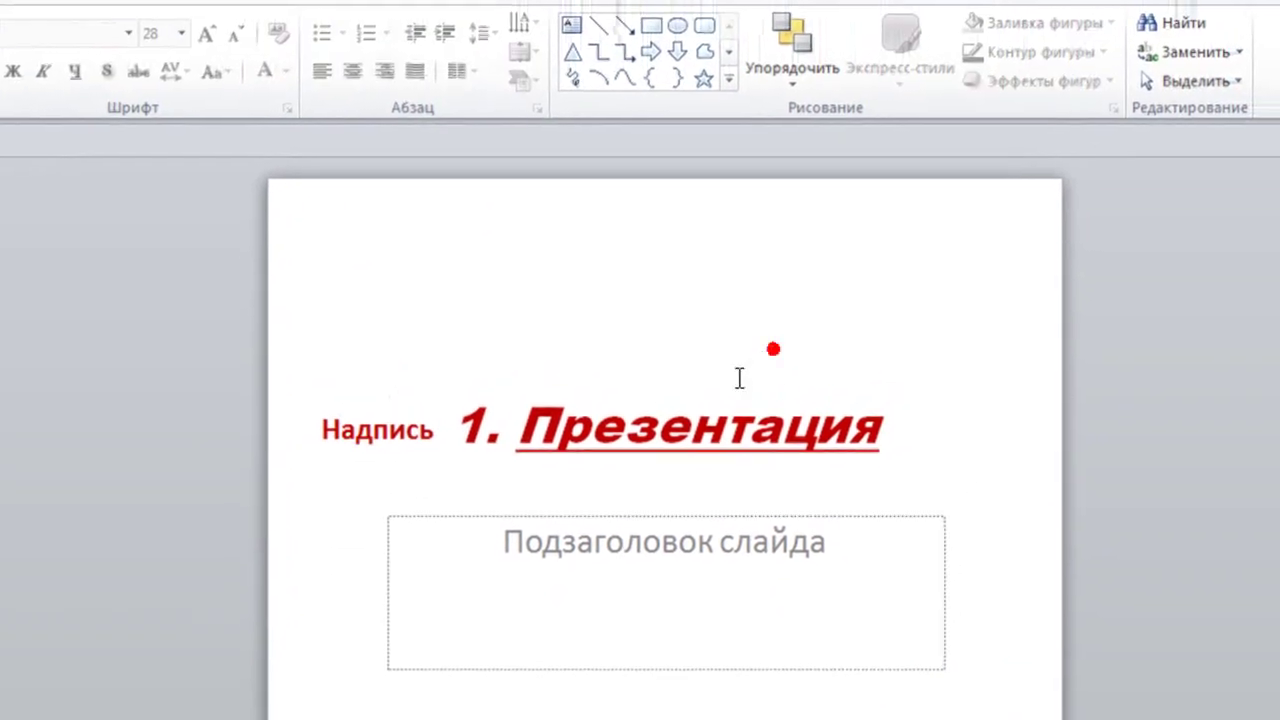
{"action": "left_click", "coordinate": [716, 94]}
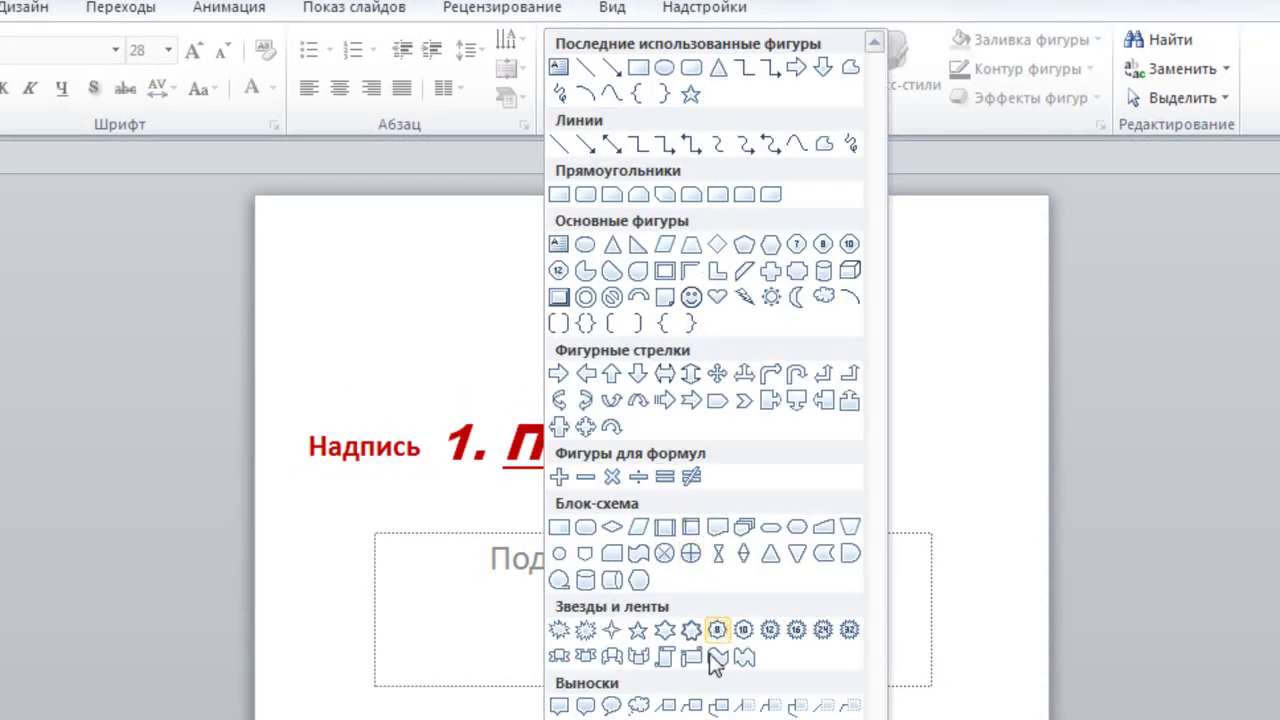
- Draw a curved ribbon shape below the title, spanning the subtitle area
{"action": "left_click", "coordinate": [639, 658]}
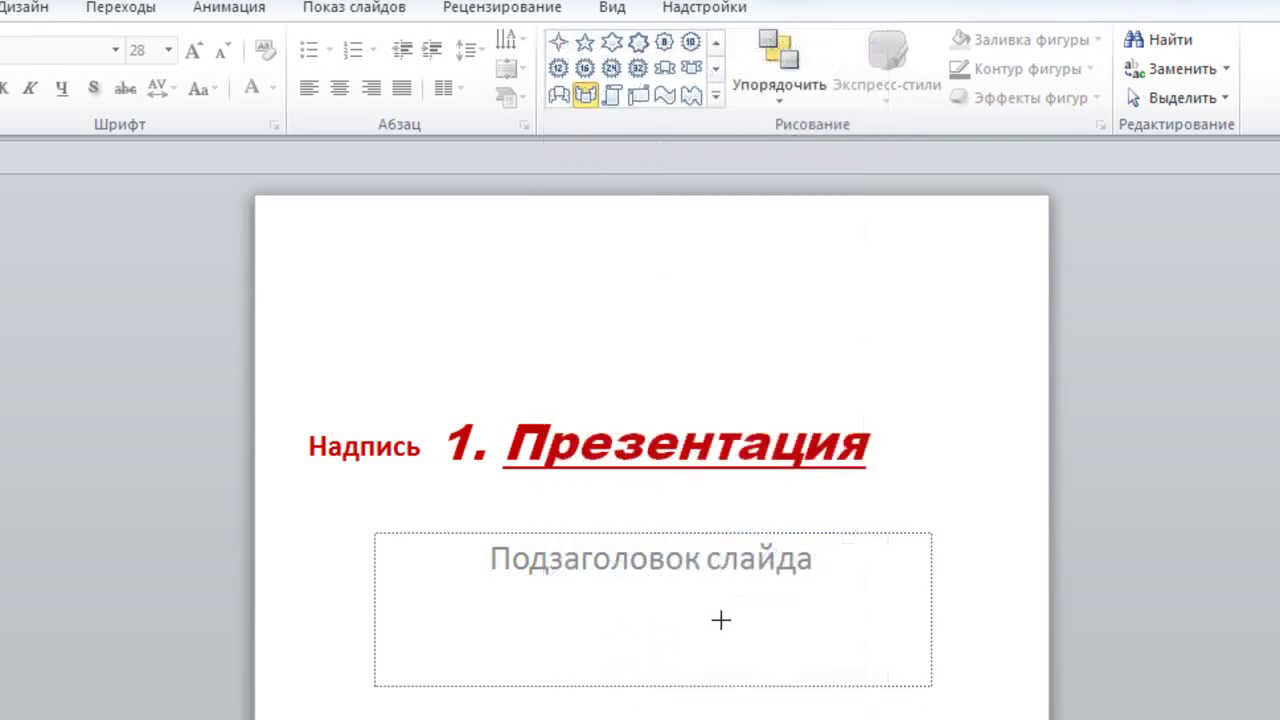
{"action": "mouse_move", "coordinate": [391, 530]}
{"action": "left_mouse_down"}
{"action": "mouse_move", "coordinate": [951, 700]}
{"action": "mouse_move", "coordinate": [955, 690]}
{"action": "left_mouse_up"}
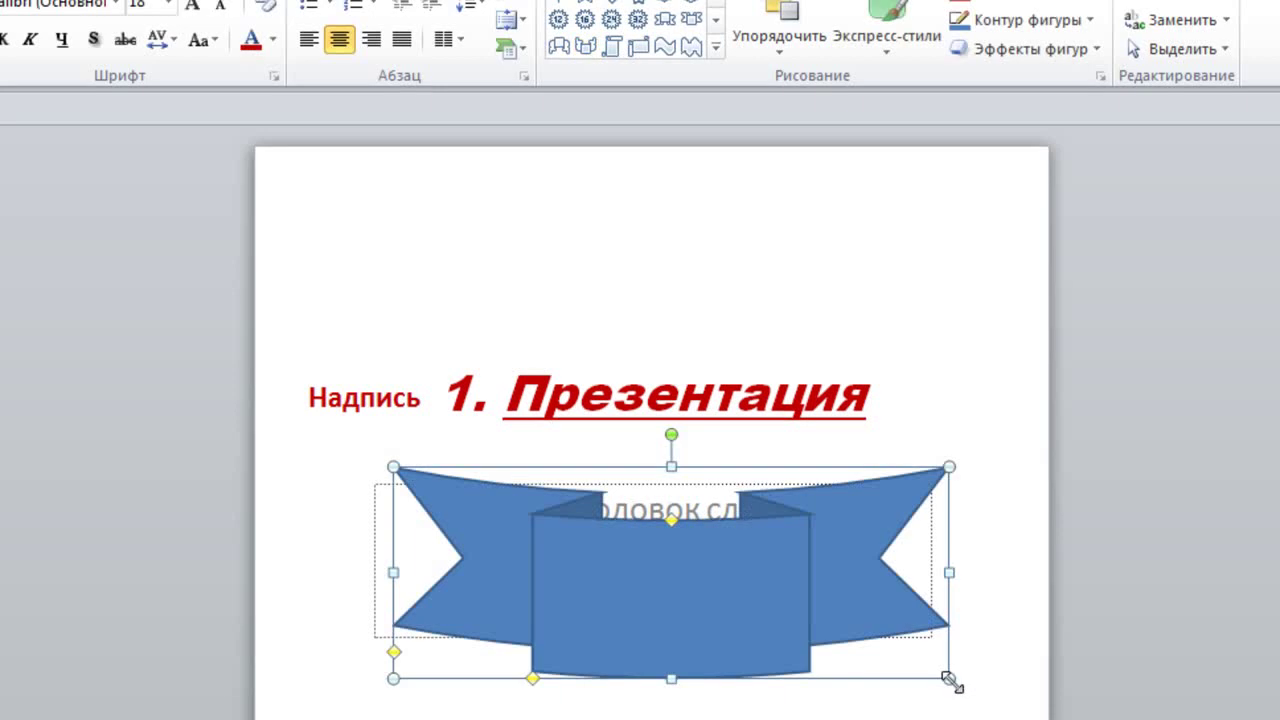
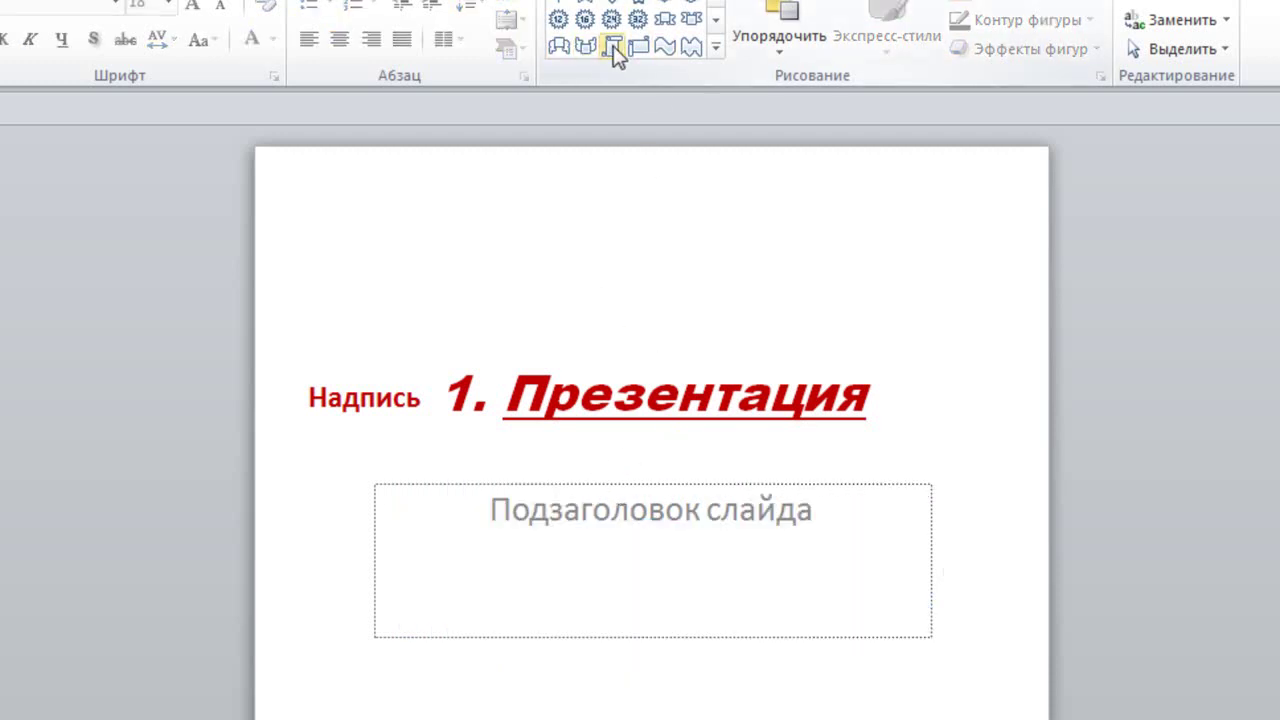
- Draw a Curved Up Ribbon banner below the title and enlarge it over the subtitle area
{"action": "left_click", "coordinate": [689, 18]}
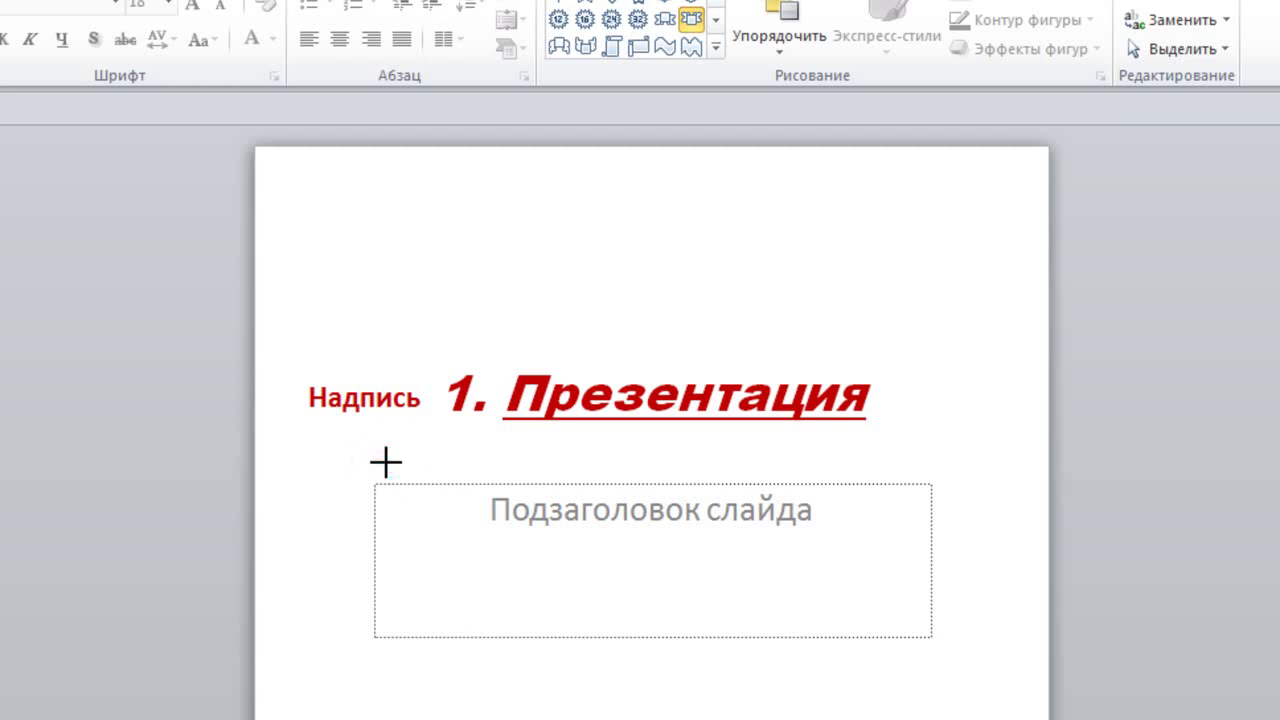
{"action": "mouse_move", "coordinate": [385, 462]}
{"action": "left_mouse_down"}
{"action": "mouse_move", "coordinate": [715, 675]}
{"action": "mouse_move", "coordinate": [1001, 689]}
{"action": "mouse_move", "coordinate": [994, 534]}
{"action": "left_mouse_up"}
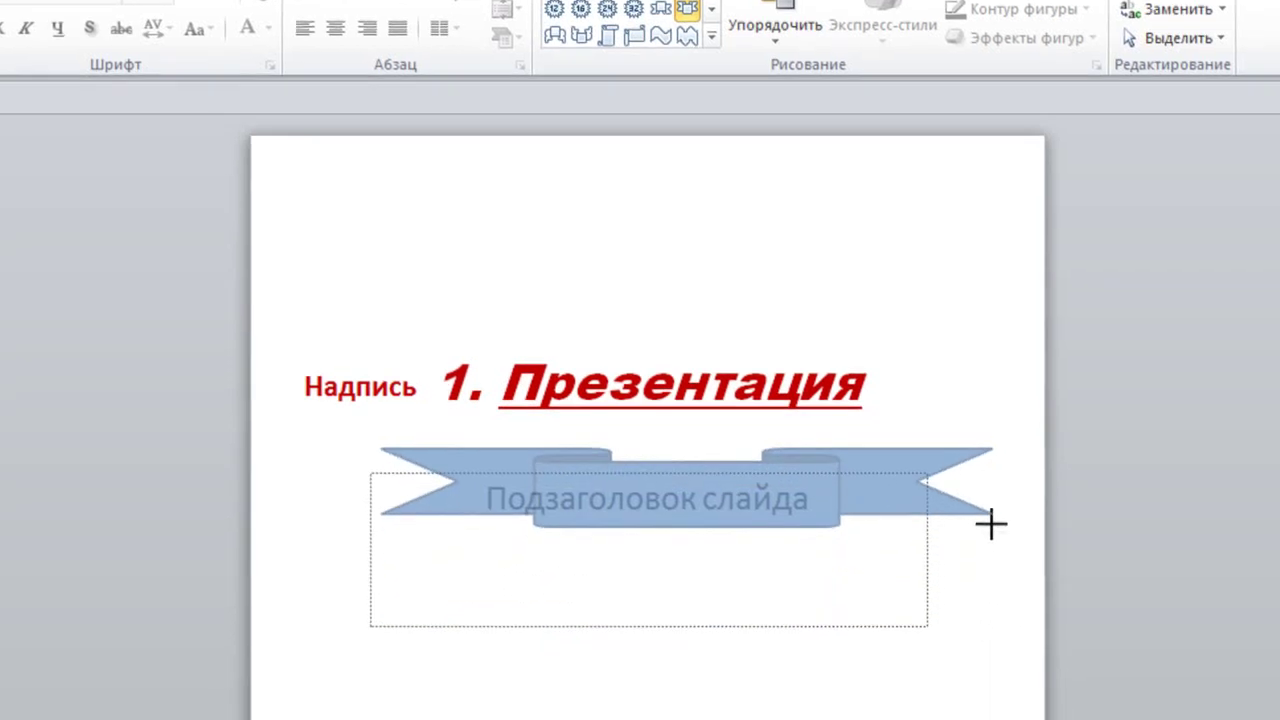
{"action": "mouse_move", "coordinate": [991, 522]}
{"action": "left_mouse_down"}
{"action": "mouse_move", "coordinate": [967, 560]}
{"action": "mouse_move", "coordinate": [971, 614]}
{"action": "mouse_move", "coordinate": [931, 629]}
{"action": "mouse_move", "coordinate": [586, 631]}
{"action": "mouse_move", "coordinate": [978, 631]}
{"action": "left_mouse_up"}
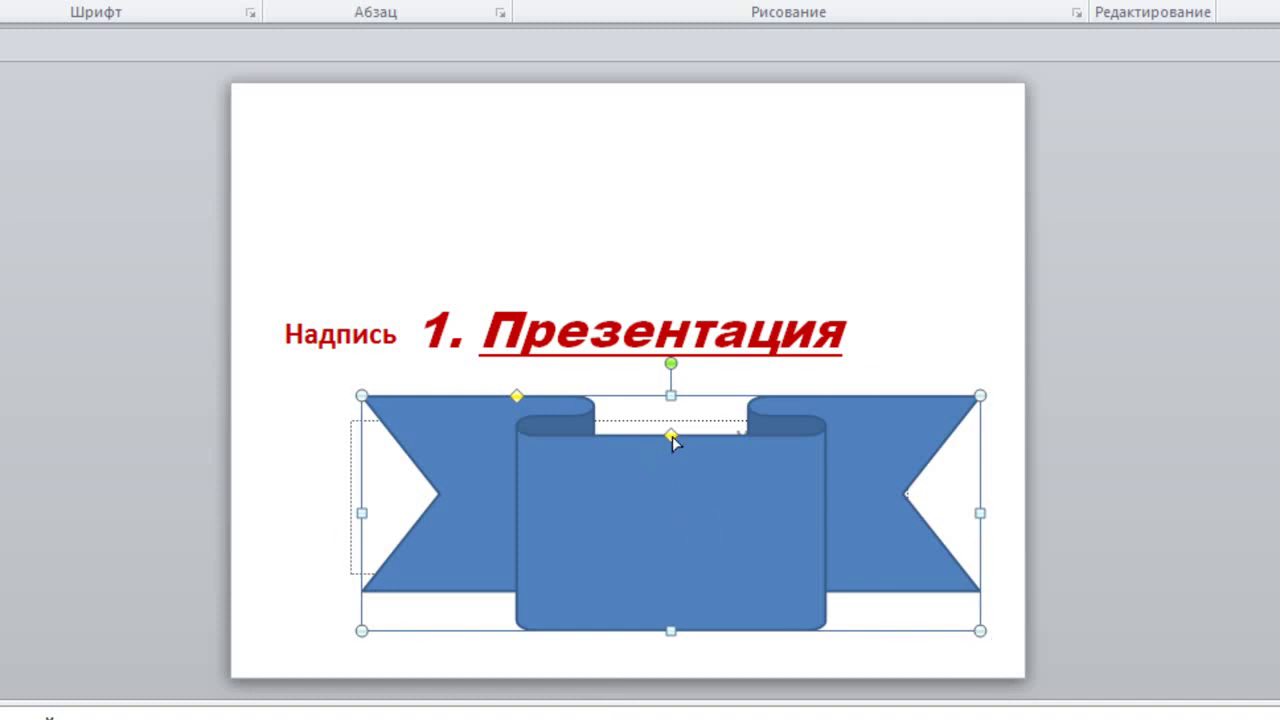
- Drag the ribbon's yellow handles to widen and raise its centre band, shortening the tails
{"action": "left_click_drag", "start_coordinate": [672, 436], "coordinate": [670, 508]}
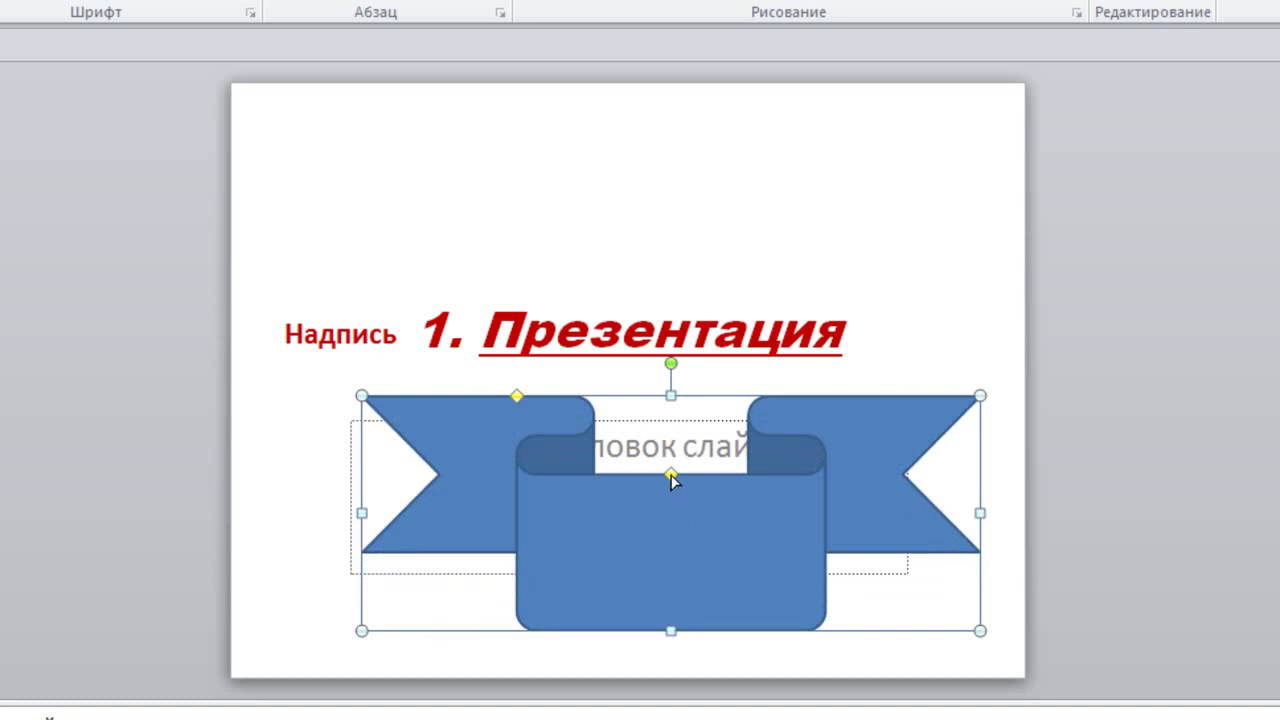
{"action": "mouse_move", "coordinate": [518, 395]}
{"action": "left_mouse_down"}
{"action": "mouse_move", "coordinate": [422, 376]}
{"action": "mouse_move", "coordinate": [376, 388]}
{"action": "left_mouse_up"}
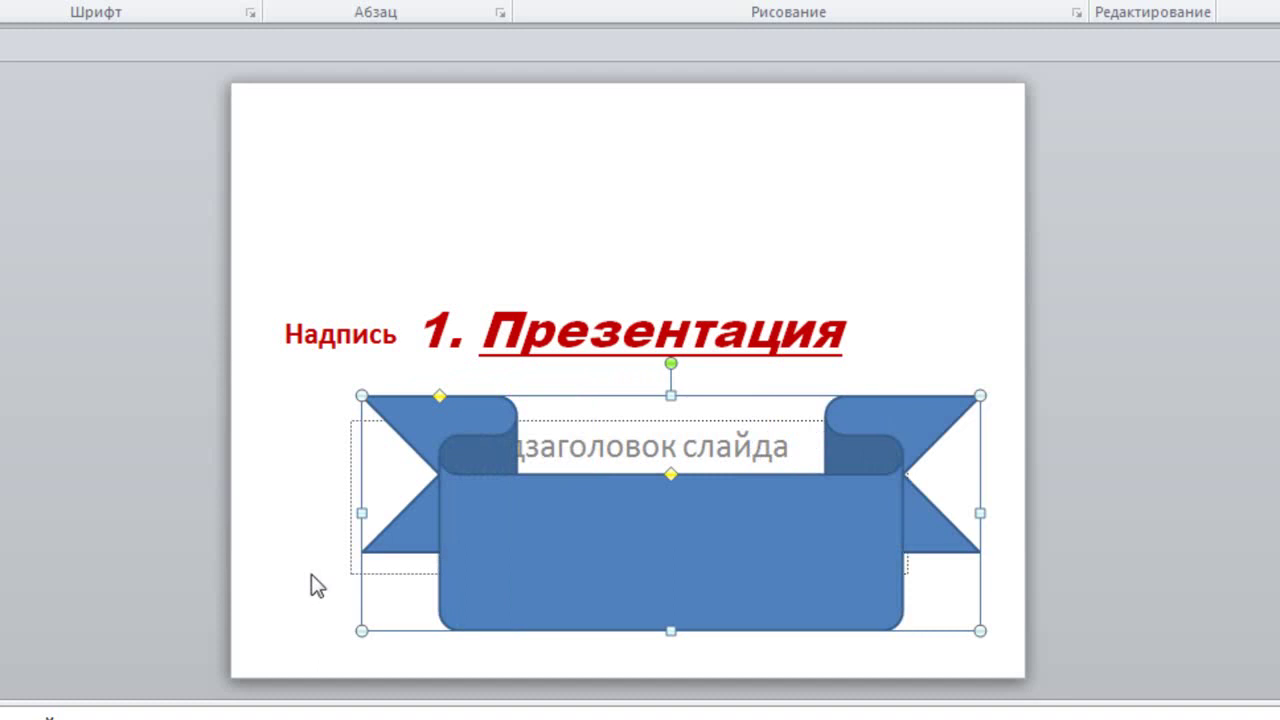
{"action": "left_click_drag", "start_coordinate": [671, 478], "coordinate": [671, 418]}
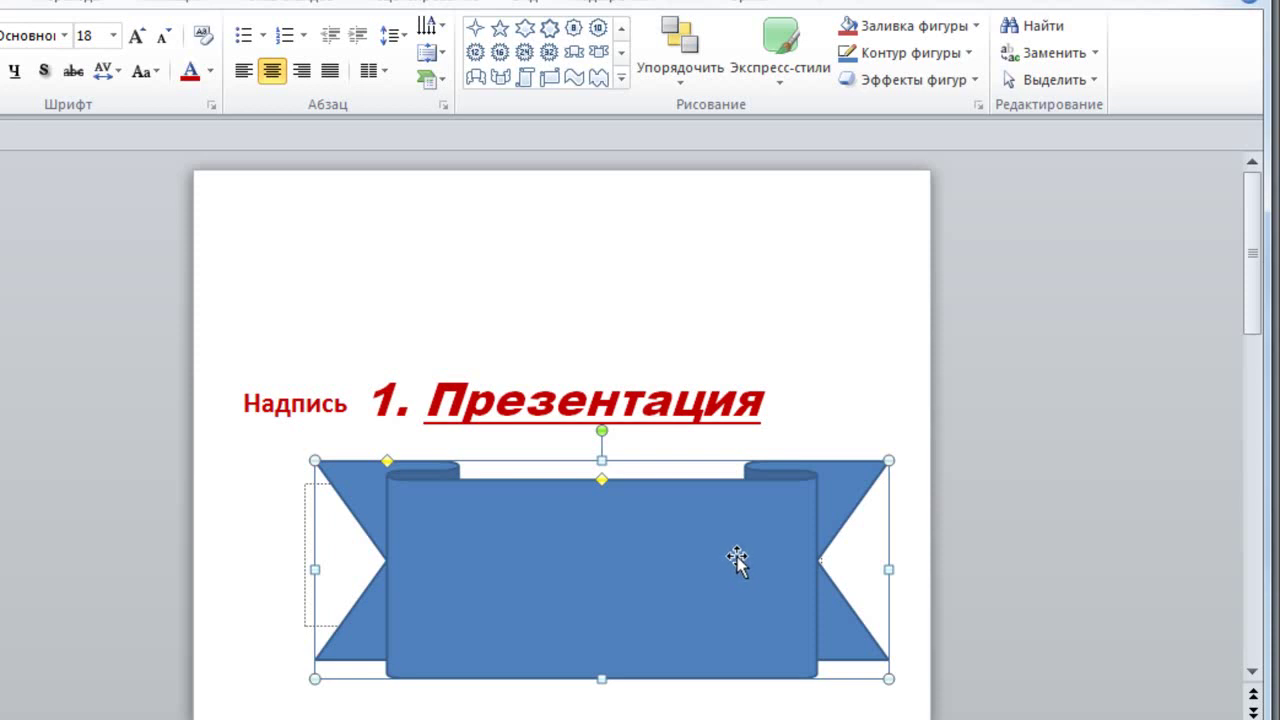
- Fill the ribbon Dark Red and give it a white outline
{"action": "left_click", "coordinate": [975, 26]}
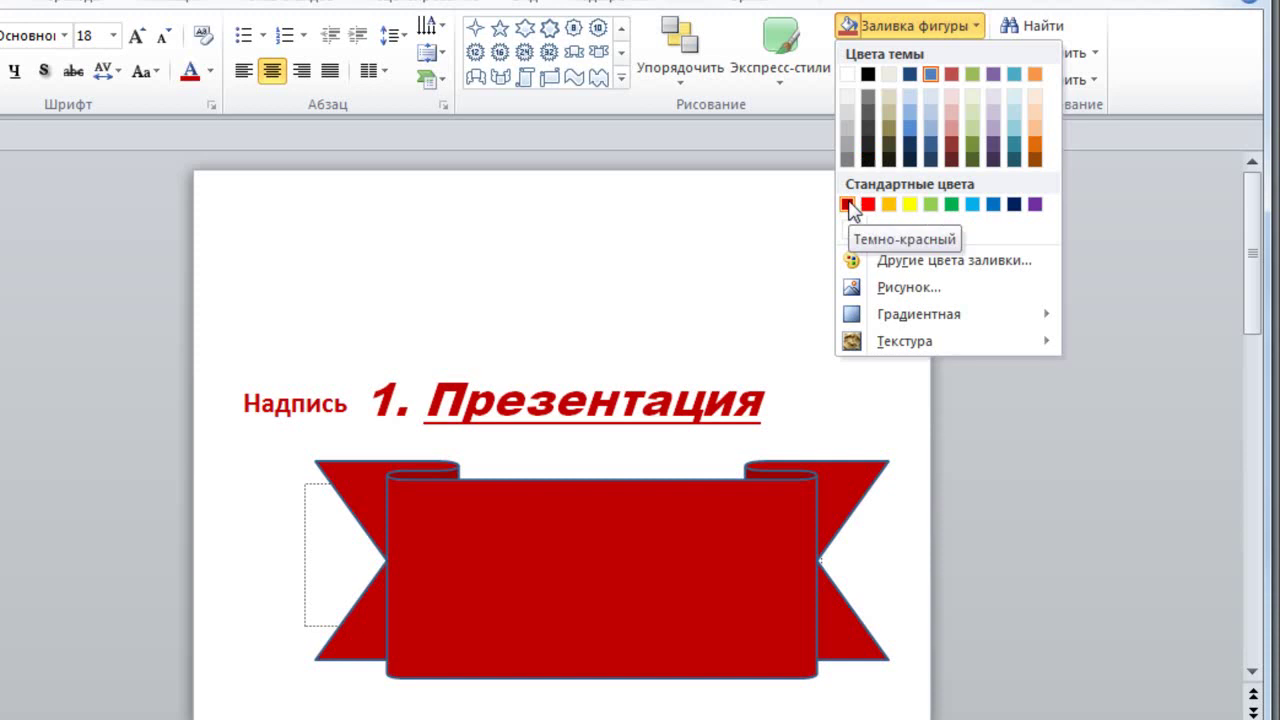
{"action": "left_click", "coordinate": [849, 205]}
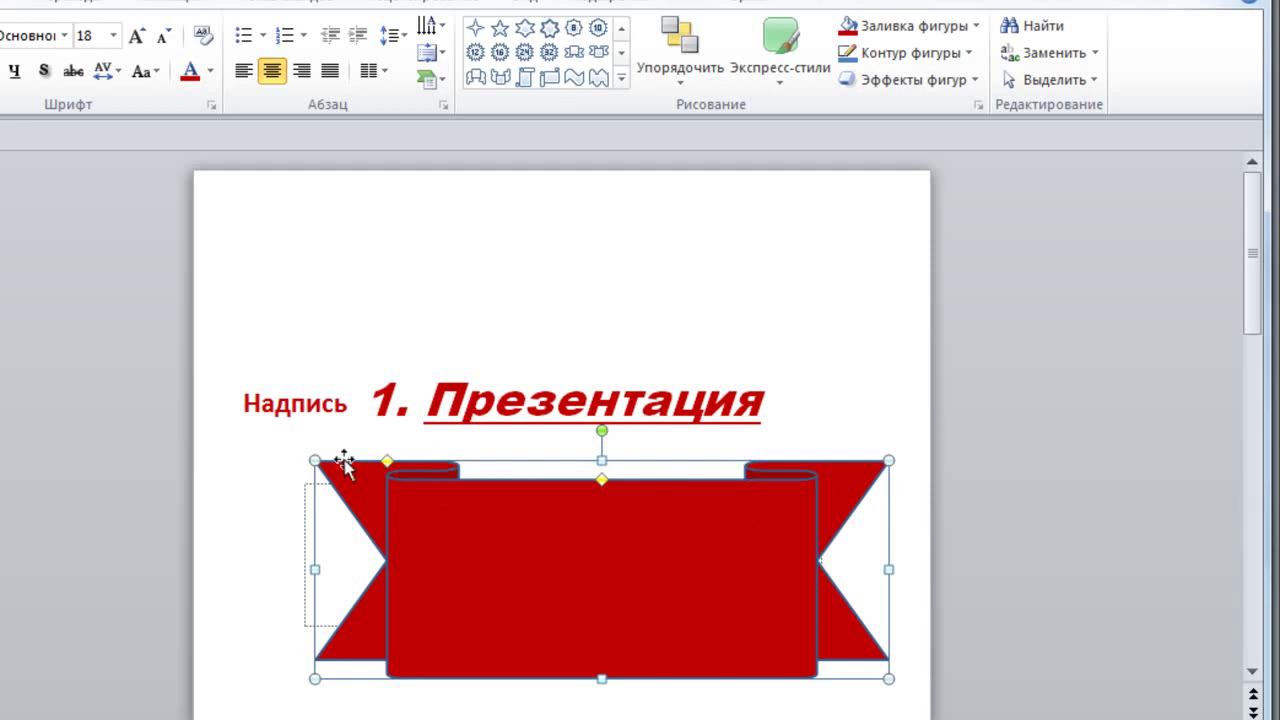
{"action": "left_click", "coordinate": [970, 53]}
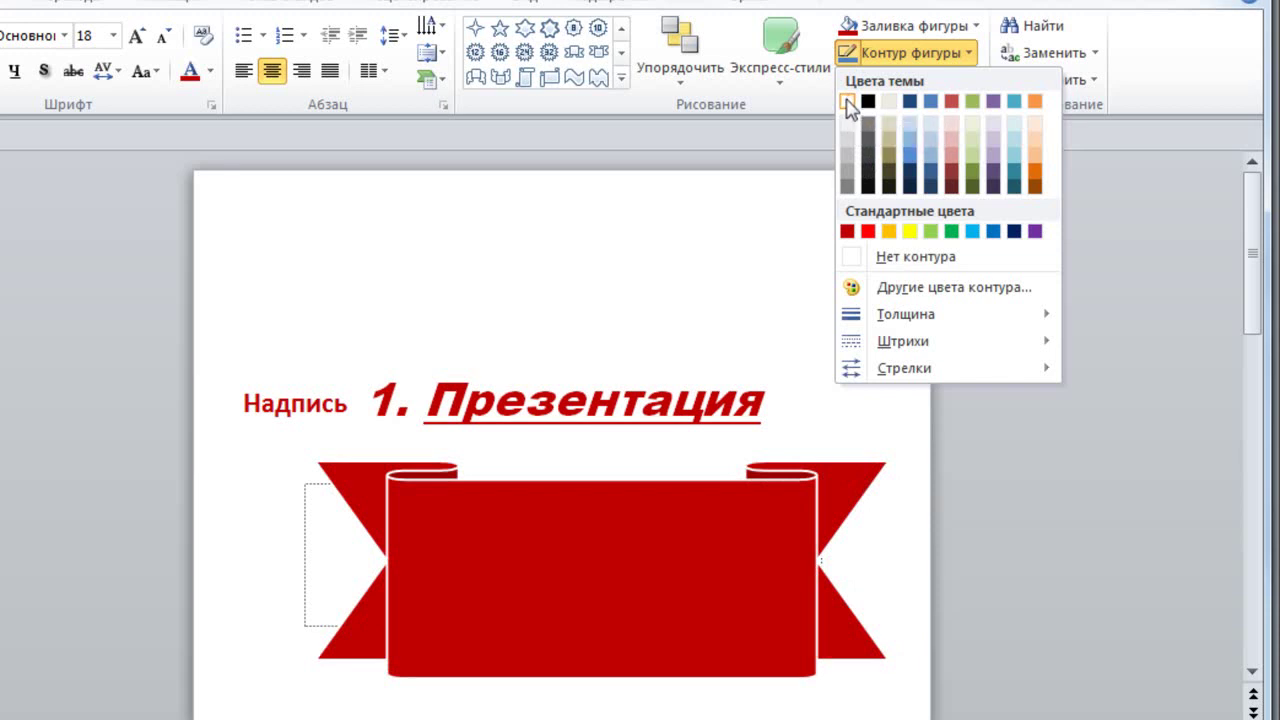
{"action": "left_click", "coordinate": [847, 102]}
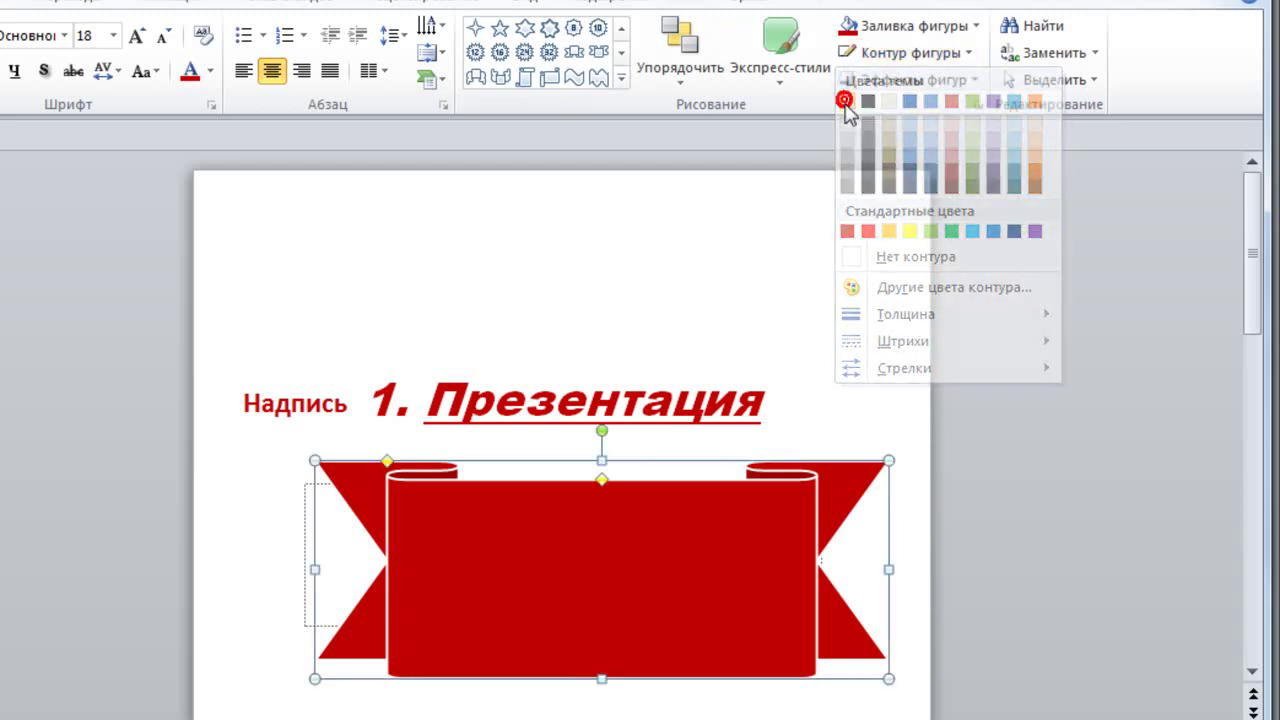
- Scroll the Shapes gallery up to bring the line shapes into view
{"action": "left_click", "coordinate": [621, 28]}
{"action": "left_click", "coordinate": [621, 28]}
{"action": "left_click", "coordinate": [621, 28]}
{"action": "left_click", "coordinate": [622, 28]}
{"action": "left_click", "coordinate": [622, 28]}
{"action": "left_click", "coordinate": [622, 28]}
{"action": "left_click", "coordinate": [622, 28]}
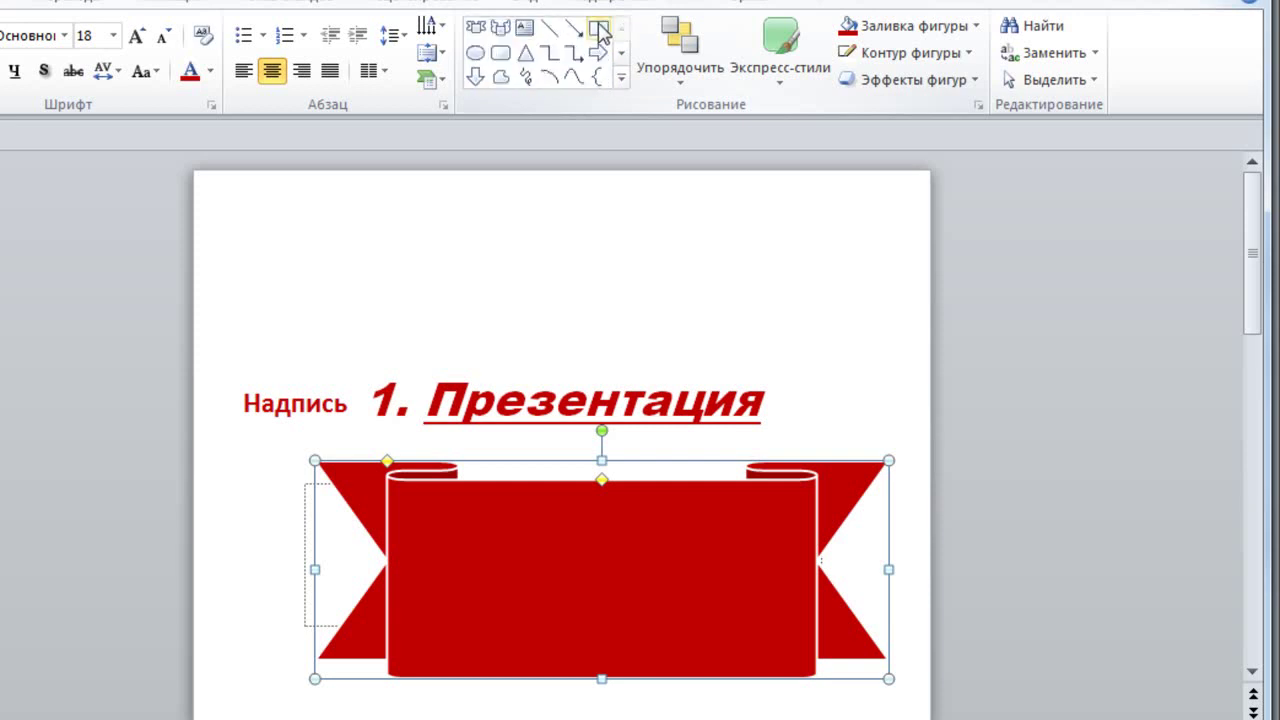
- Draw an arrow line rising diagonally from lower left to upper right above the title
{"action": "left_click", "coordinate": [573, 28]}
{"action": "mouse_move", "coordinate": [305, 325]}
{"action": "left_mouse_down"}
{"action": "mouse_move", "coordinate": [757, 255]}
{"action": "mouse_move", "coordinate": [692, 221]}
{"action": "left_mouse_up"}
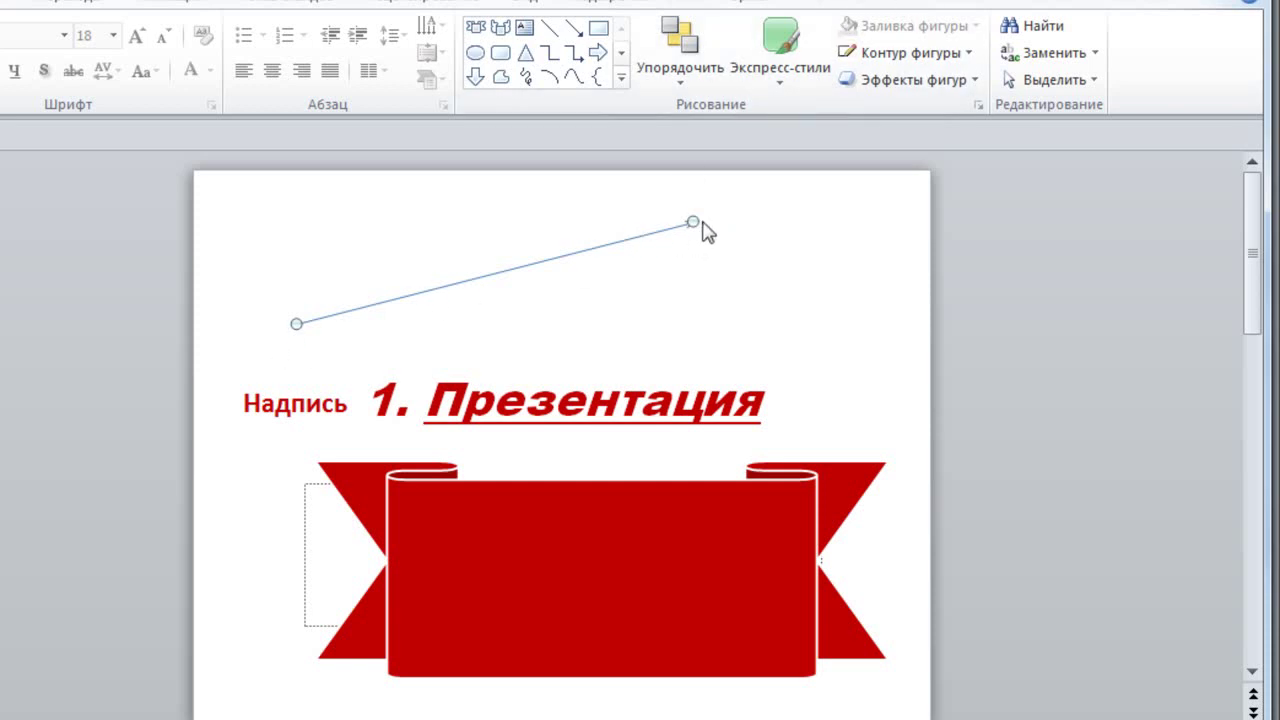
- Make the arrow outline Dark Red, 6 pt weight, with a Long Dash Dot pattern
{"action": "left_click", "coordinate": [970, 53]}
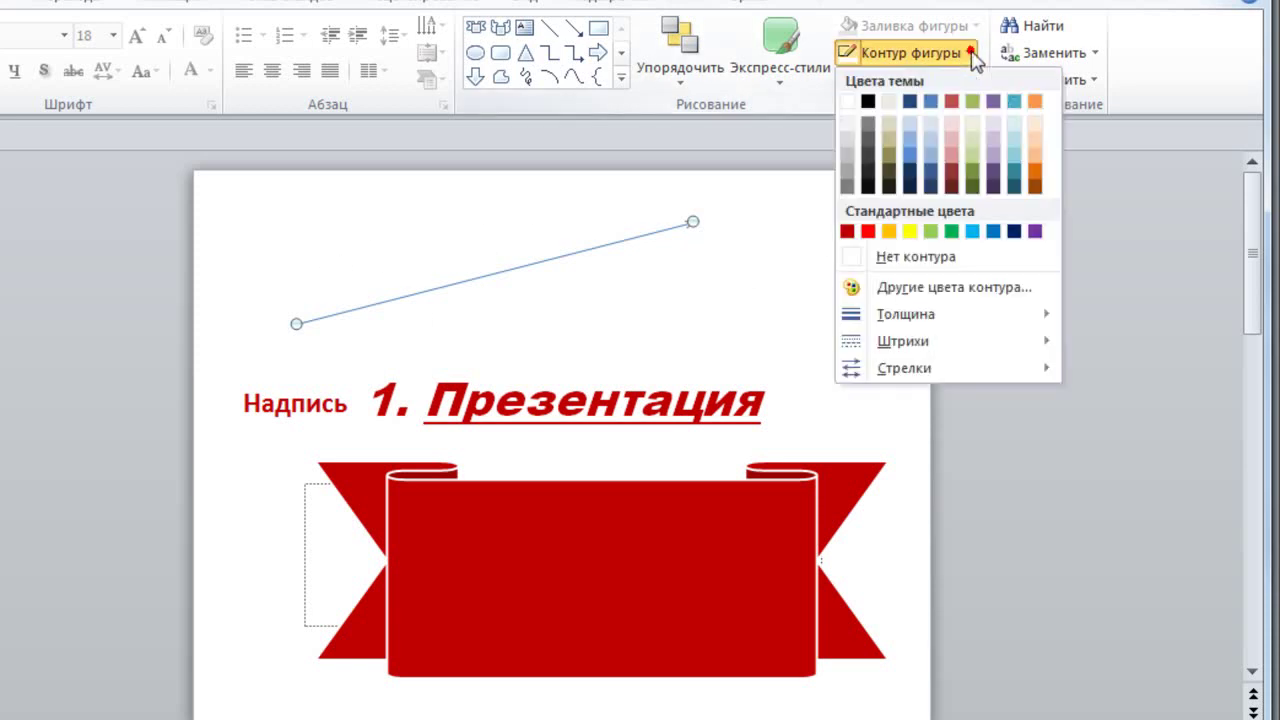
{"action": "left_click", "coordinate": [846, 232]}
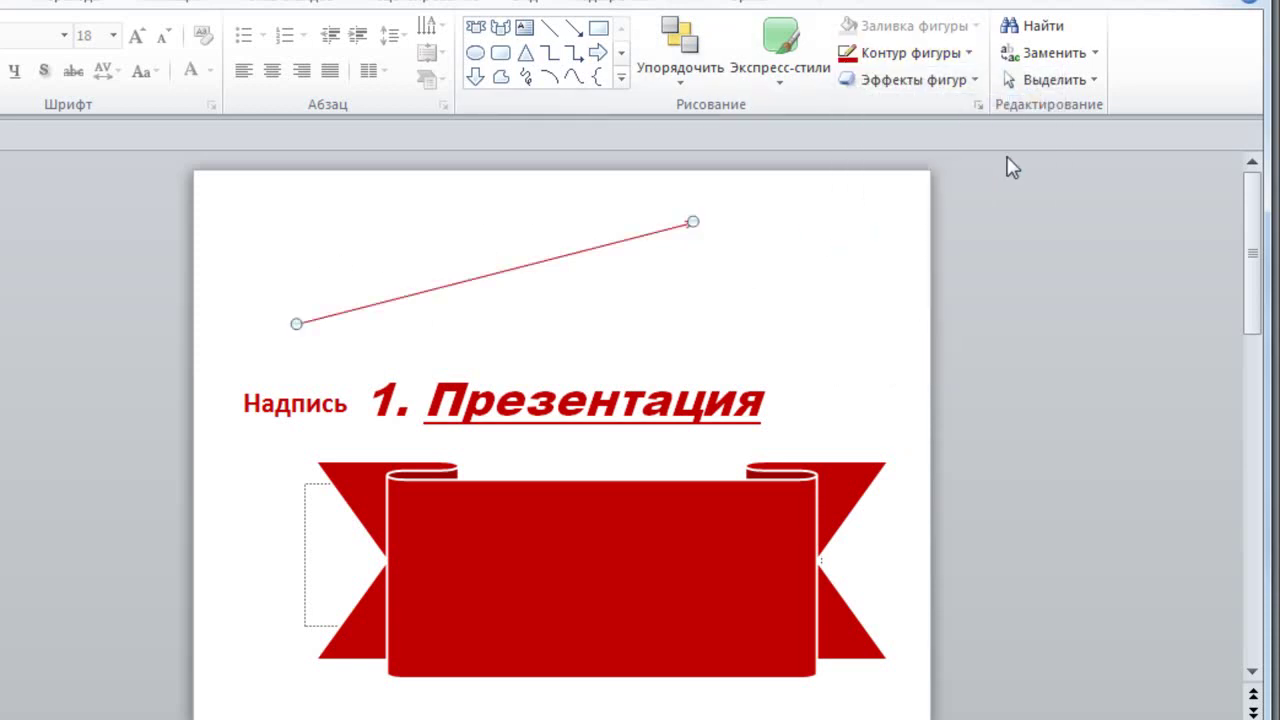
{"action": "left_click", "coordinate": [968, 54]}
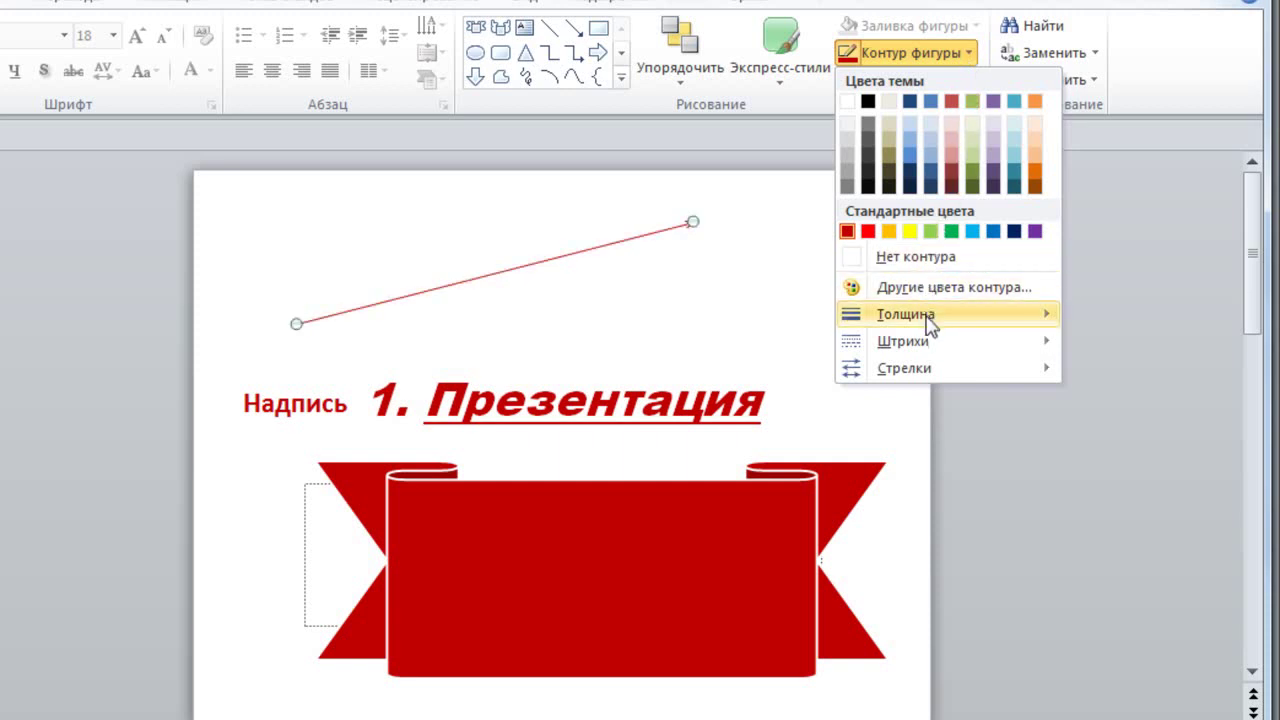
{"action": "mouse_move", "coordinate": [930, 326]}
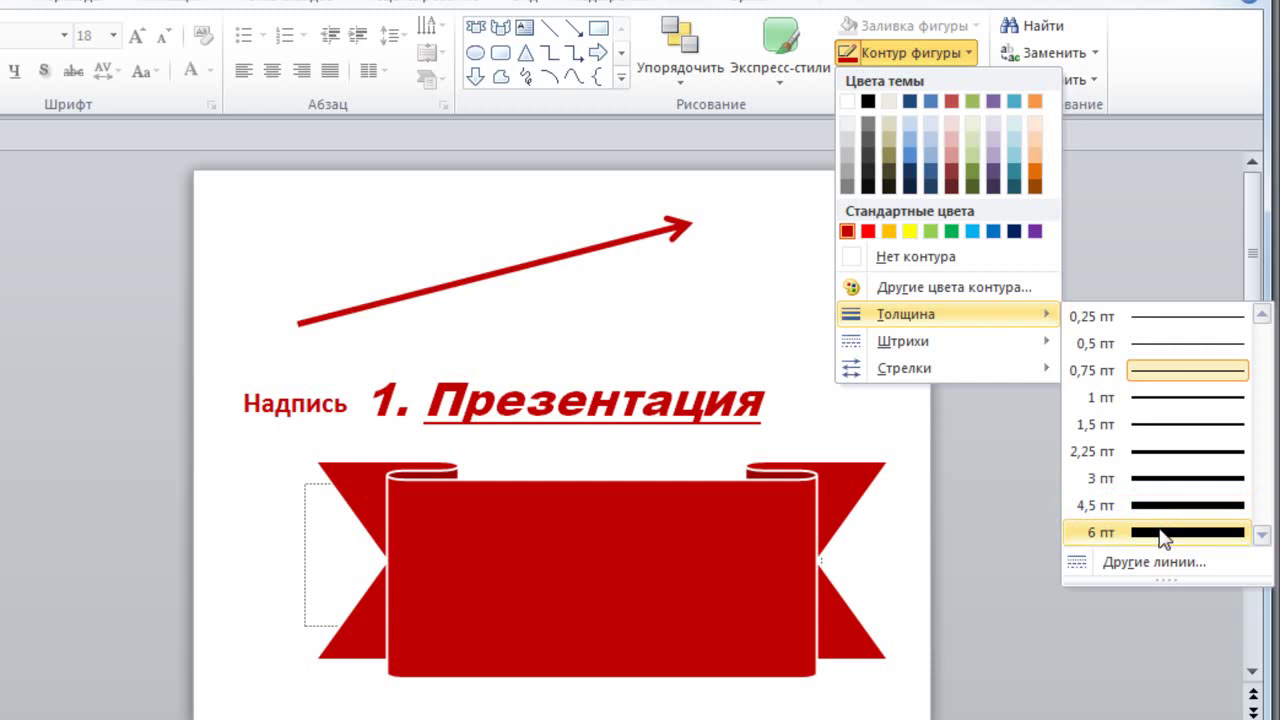
{"action": "left_click", "coordinate": [1162, 535]}
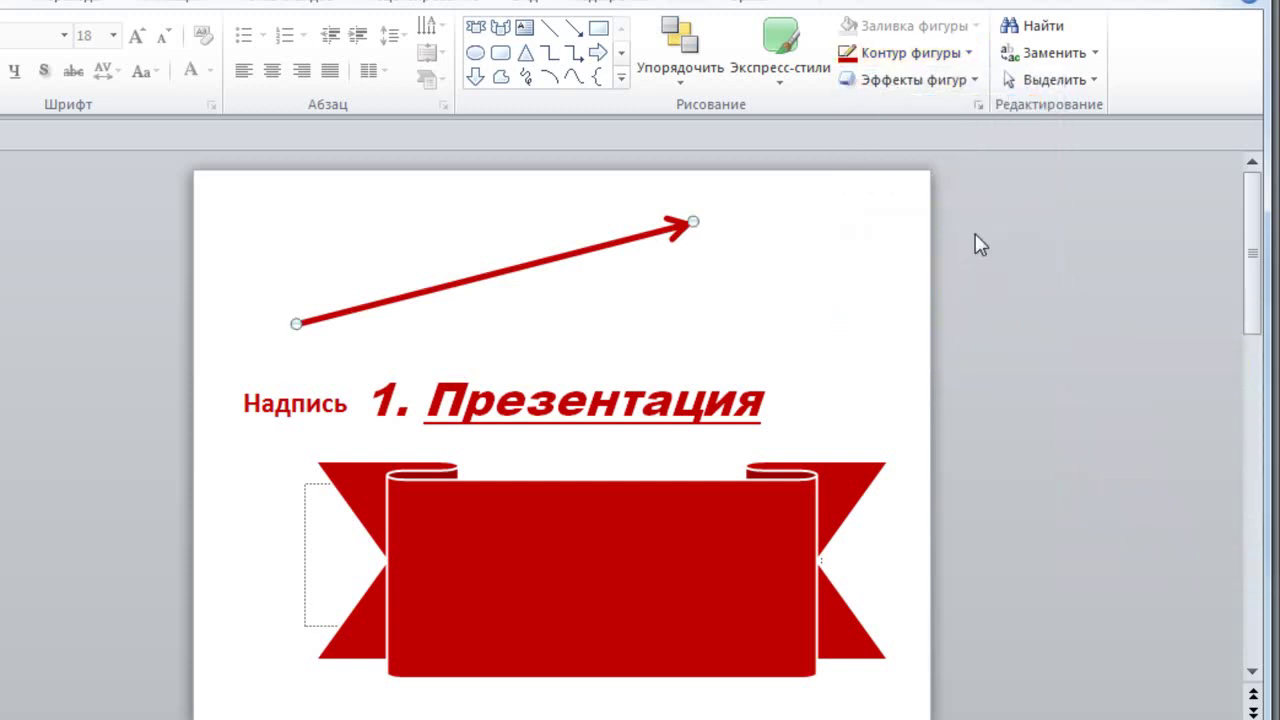
{"action": "left_click", "coordinate": [969, 54]}
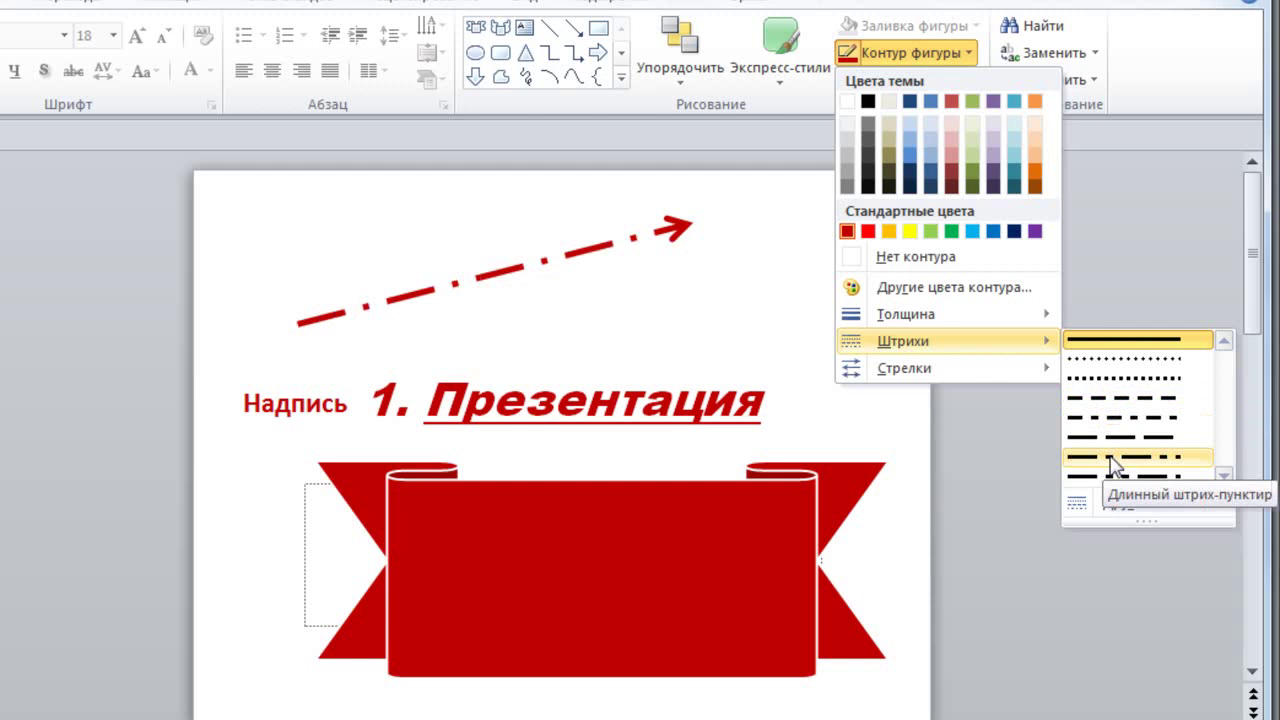
{"action": "left_click", "coordinate": [1113, 458]}
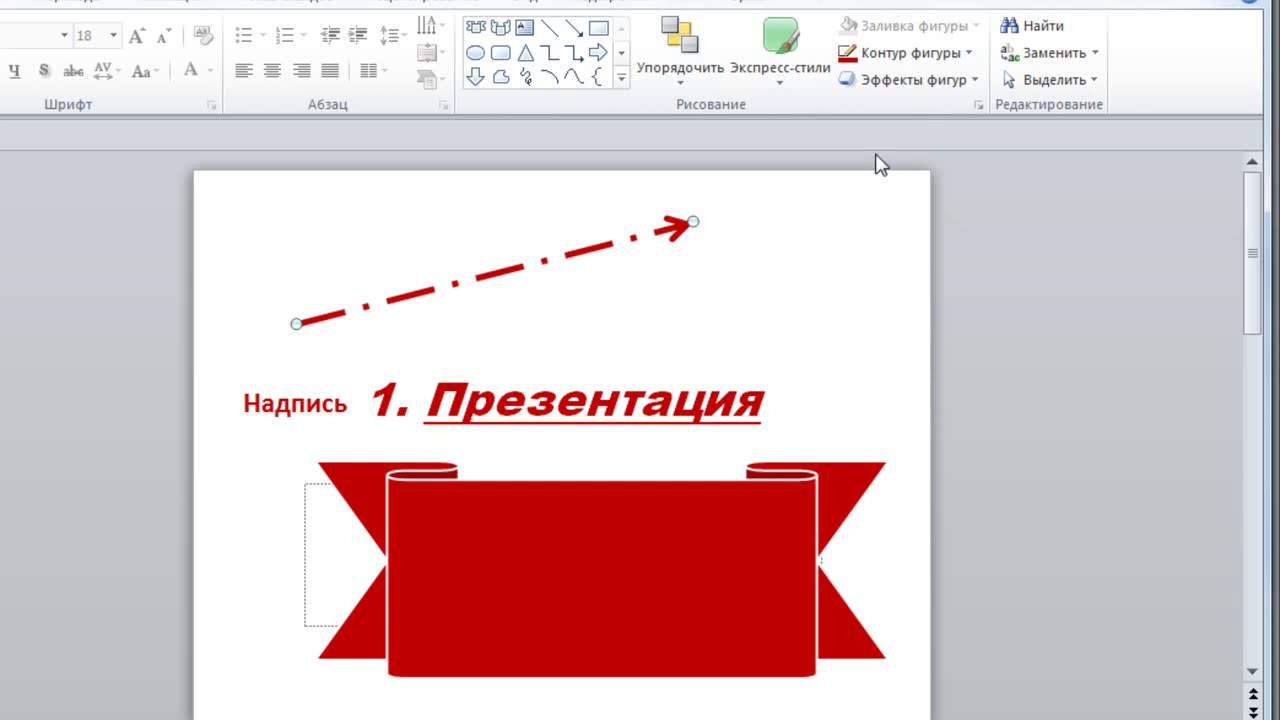
{"action": "left_click", "coordinate": [950, 82]}
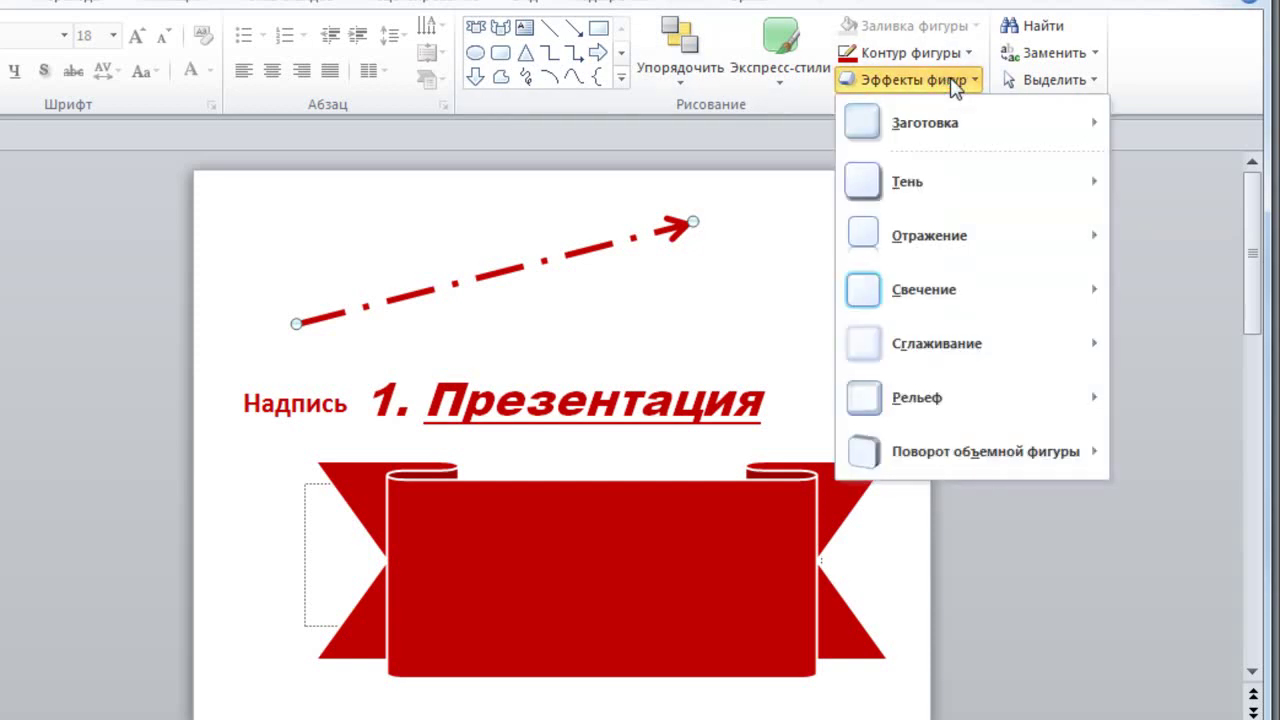
- Select the red ribbon and give it a red 11 pt glow
{"action": "left_click", "coordinate": [1169, 229]}
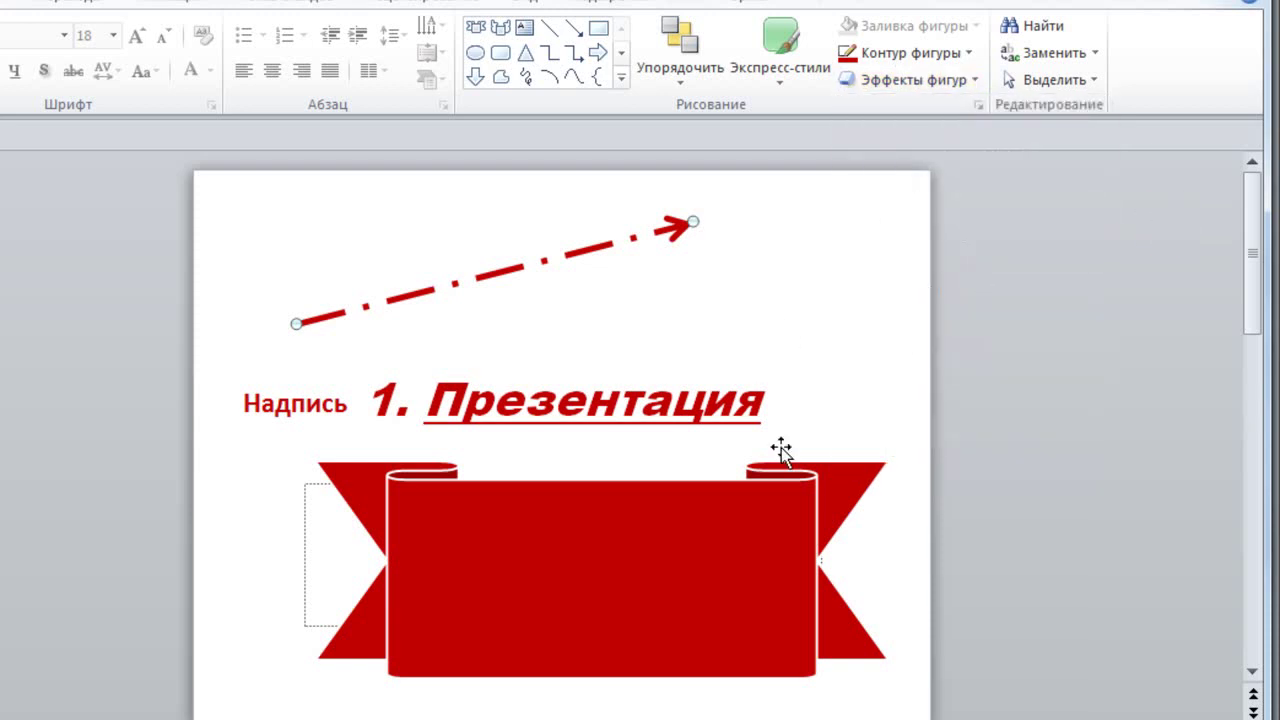
{"action": "left_click", "coordinate": [609, 537]}
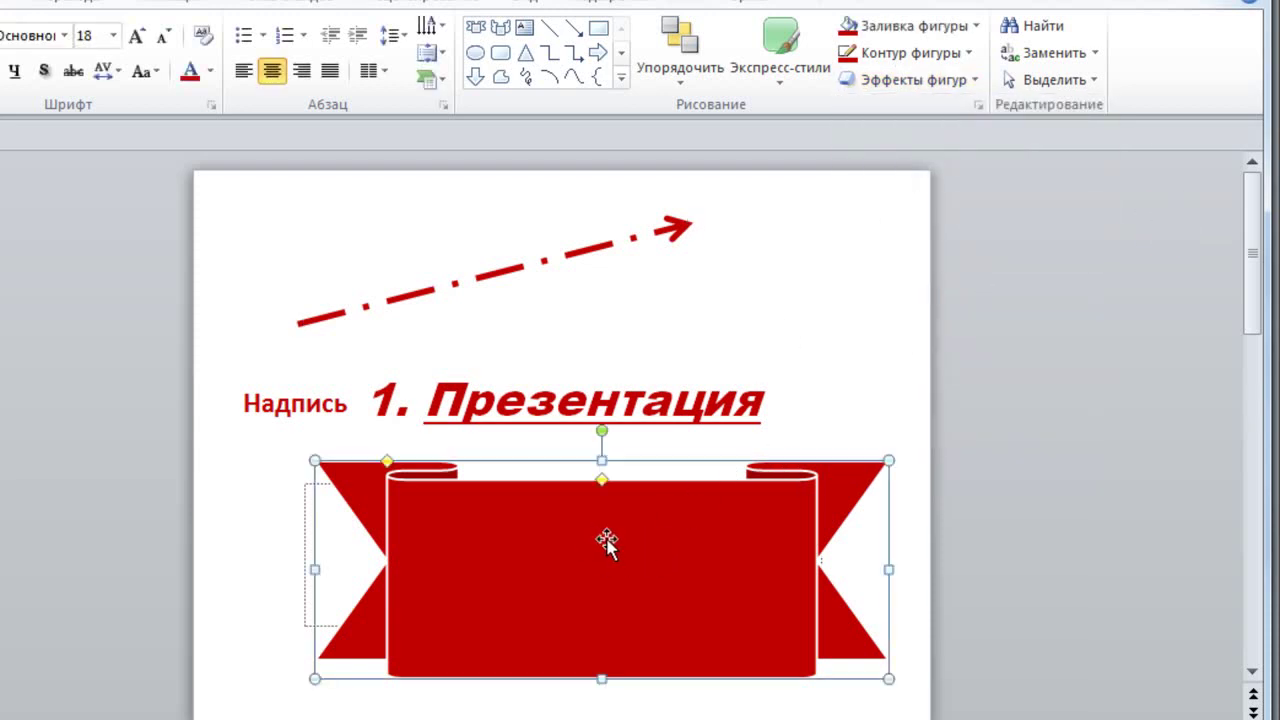
{"action": "left_click", "coordinate": [976, 80]}
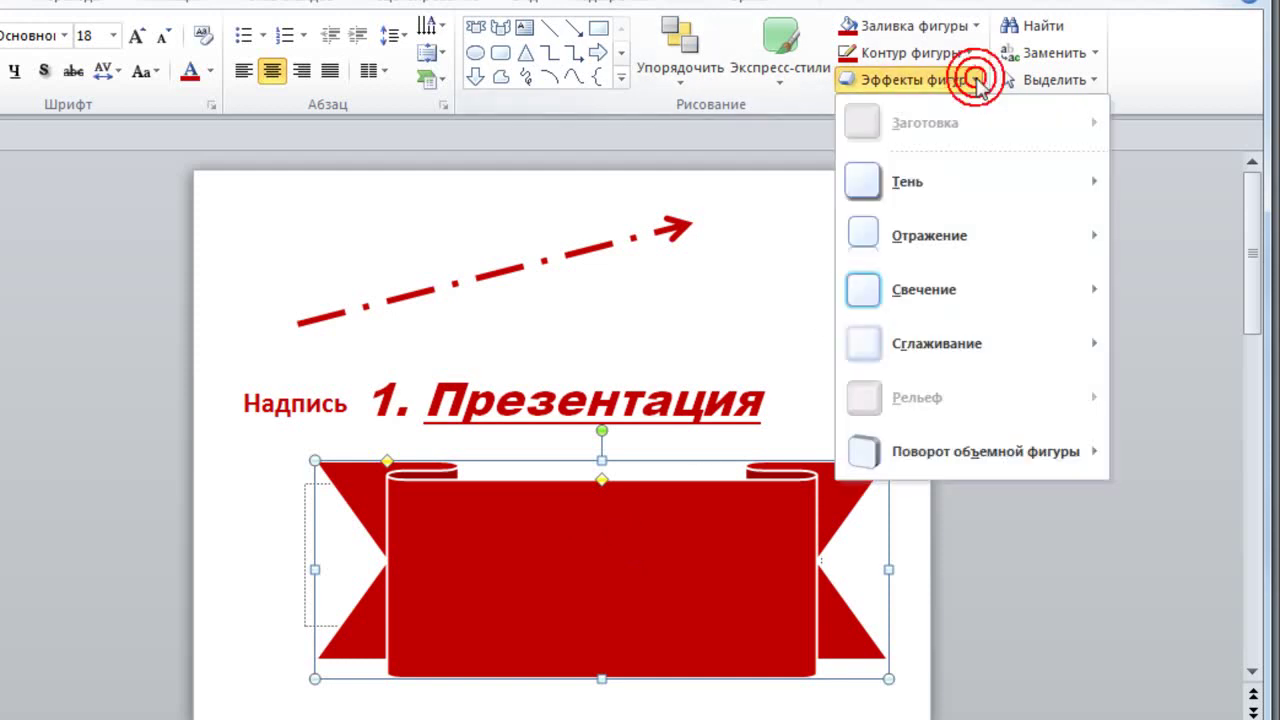
{"action": "mouse_move", "coordinate": [950, 307]}
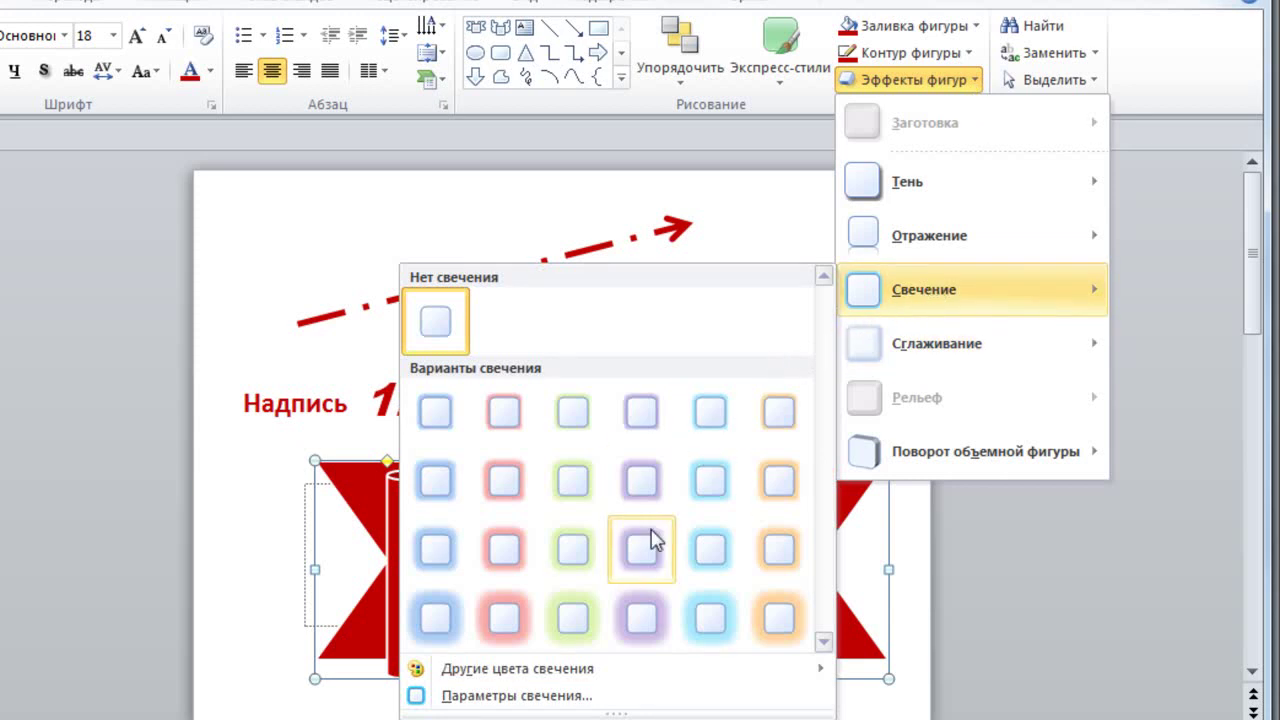
{"action": "left_click", "coordinate": [503, 547]}
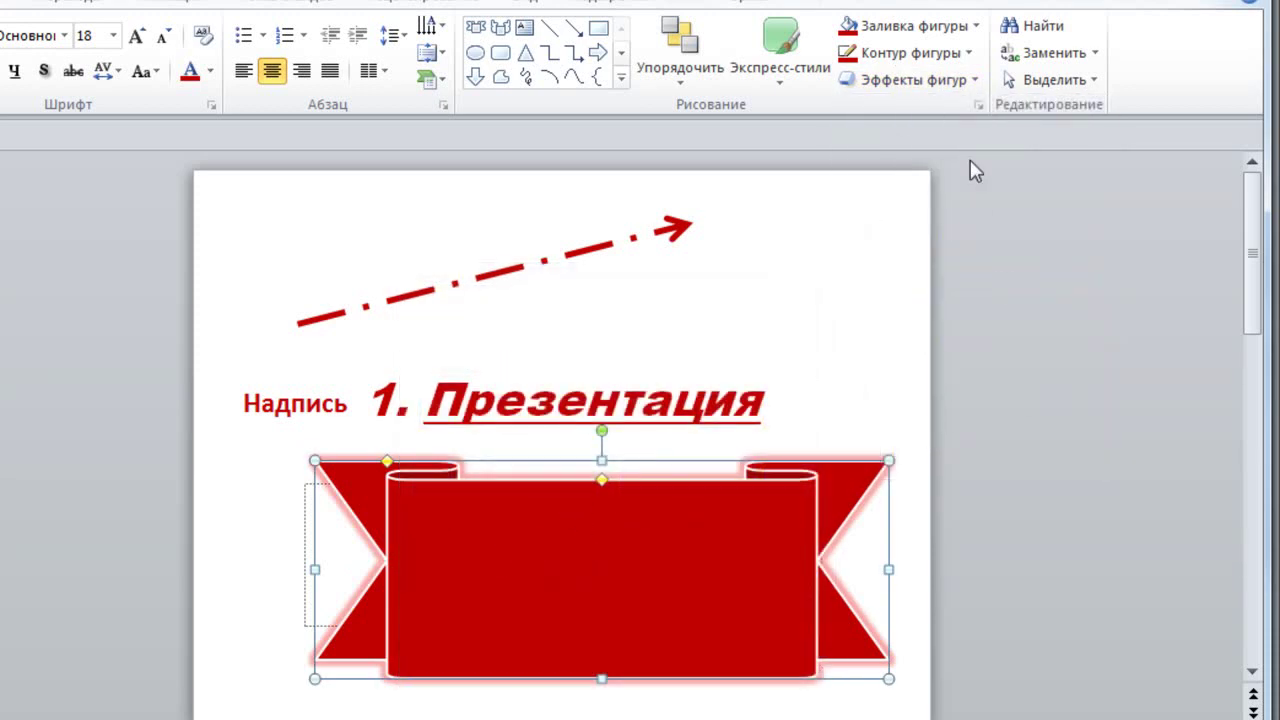
- Add a Perspective shadow cast beneath the ribbon
{"action": "left_click", "coordinate": [975, 80]}
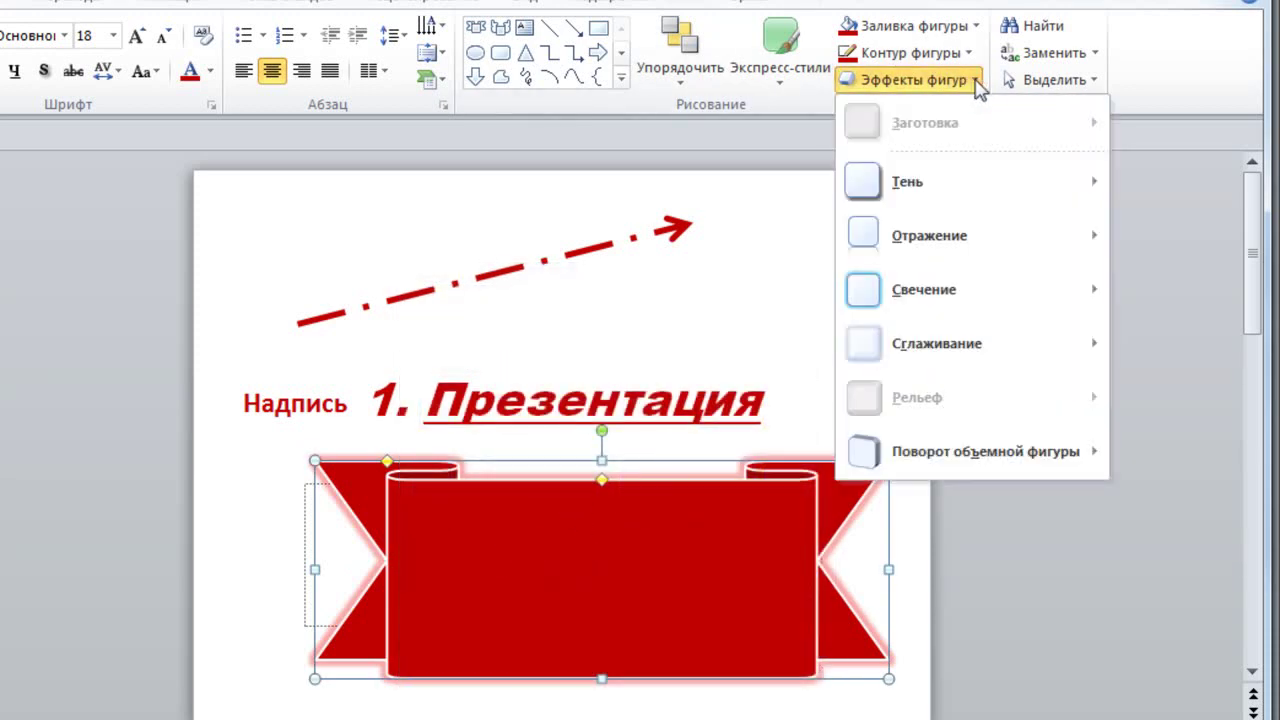
{"action": "mouse_move", "coordinate": [935, 192]}
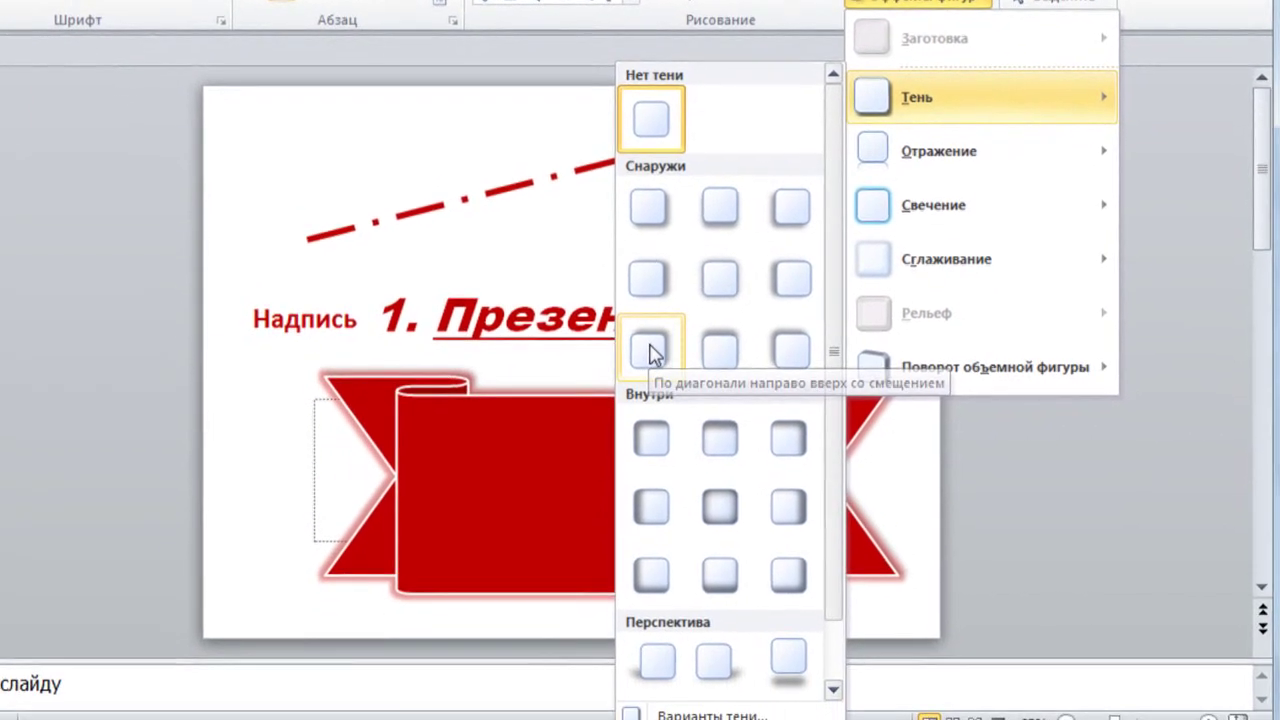
{"action": "left_click", "coordinate": [803, 648]}
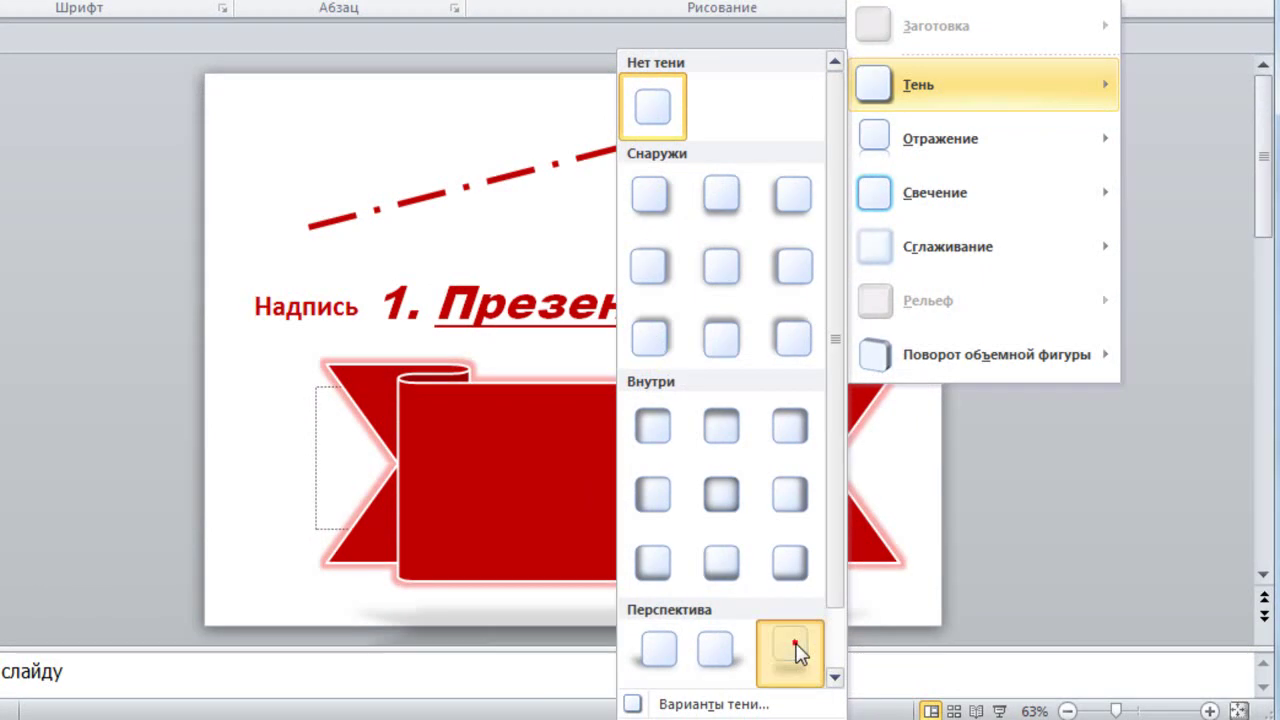
{"action": "left_click_drag", "start_coordinate": [600, 451], "coordinate": [590, 415]}
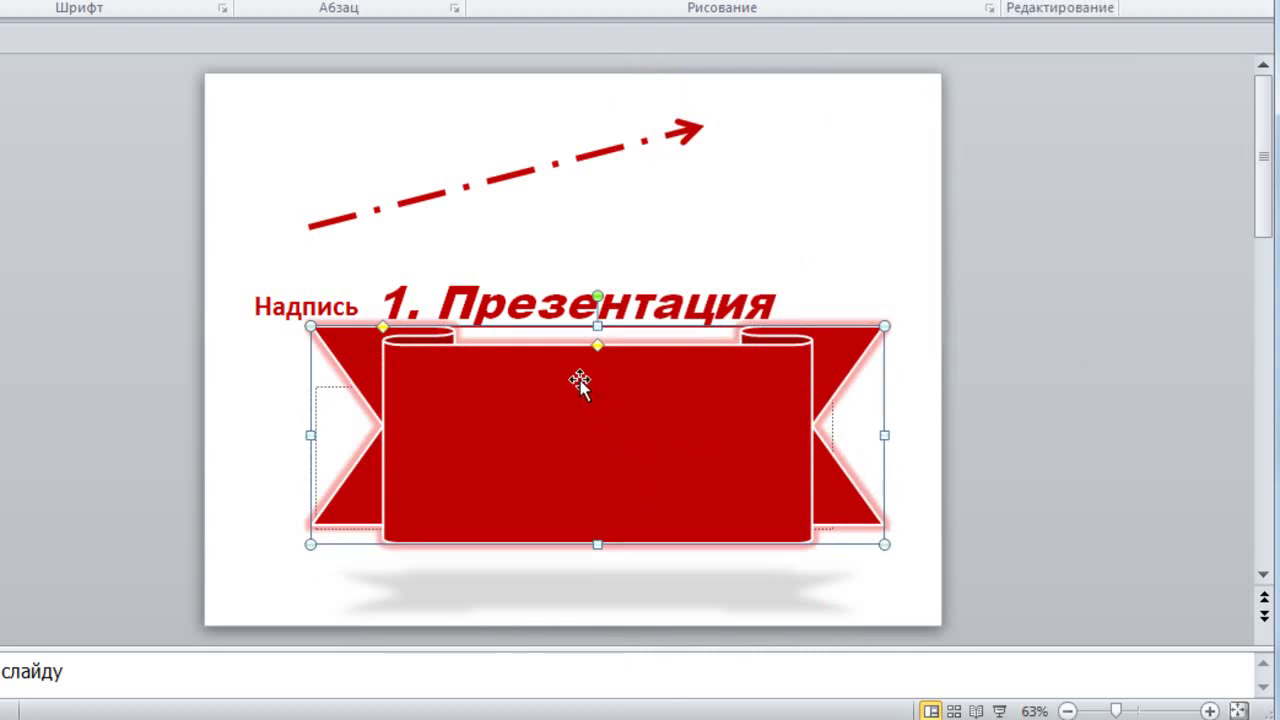
{"action": "left_click_drag", "start_coordinate": [608, 428], "coordinate": [603, 339]}
{"action": "left_click_drag", "start_coordinate": [599, 320], "coordinate": [600, 322]}
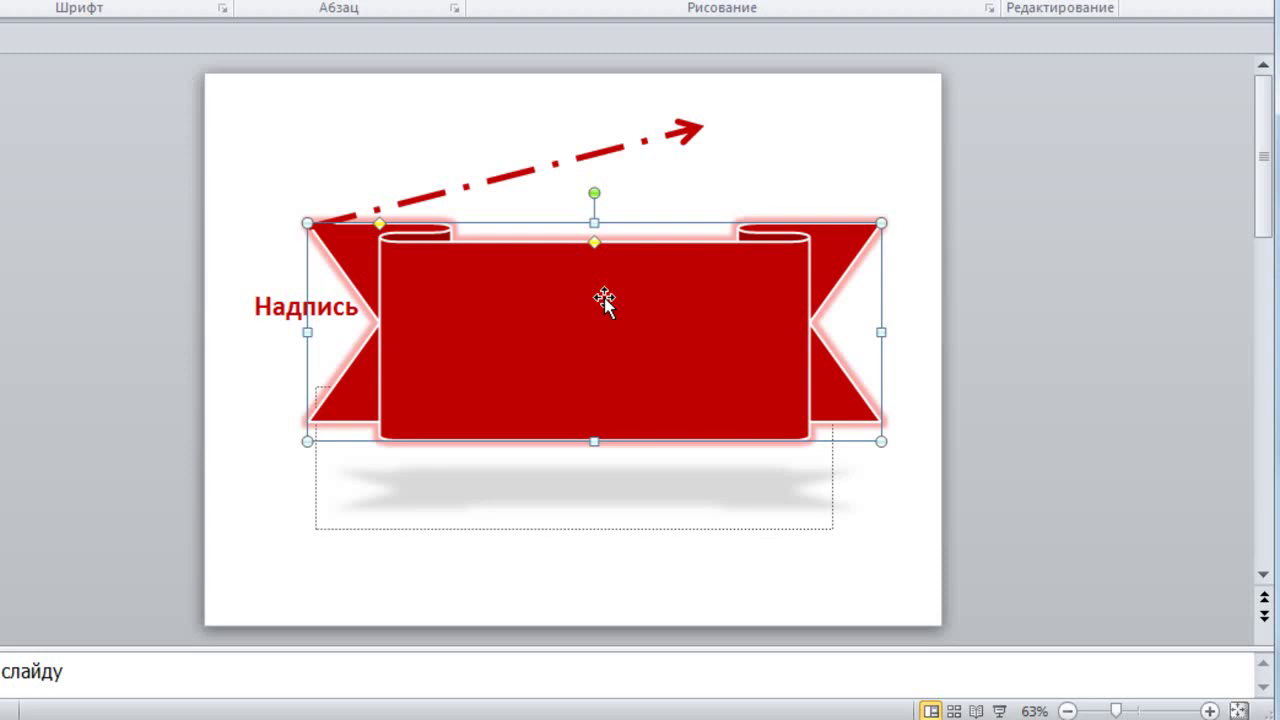
{"action": "mouse_move", "coordinate": [604, 297]}
{"action": "left_mouse_down"}
{"action": "mouse_move", "coordinate": [610, 393]}
{"action": "mouse_move", "coordinate": [614, 377]}
{"action": "left_mouse_up"}
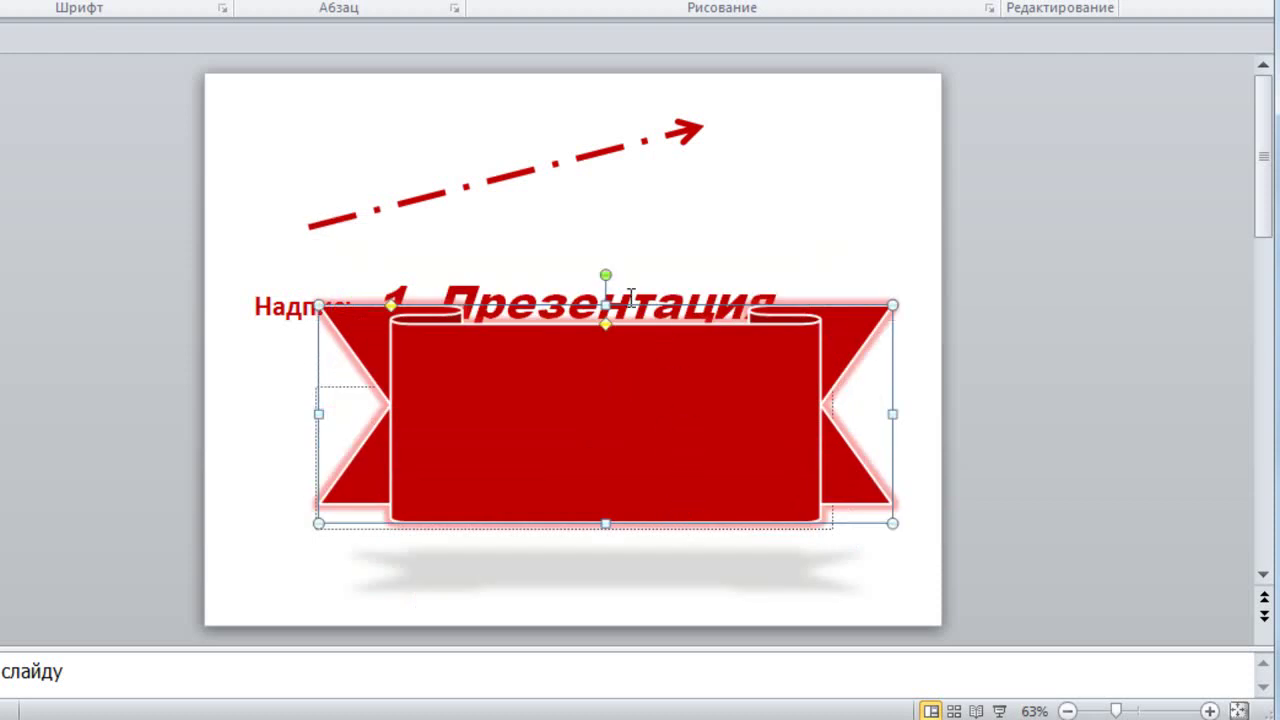
{"action": "left_click_drag", "start_coordinate": [598, 366], "coordinate": [599, 446]}
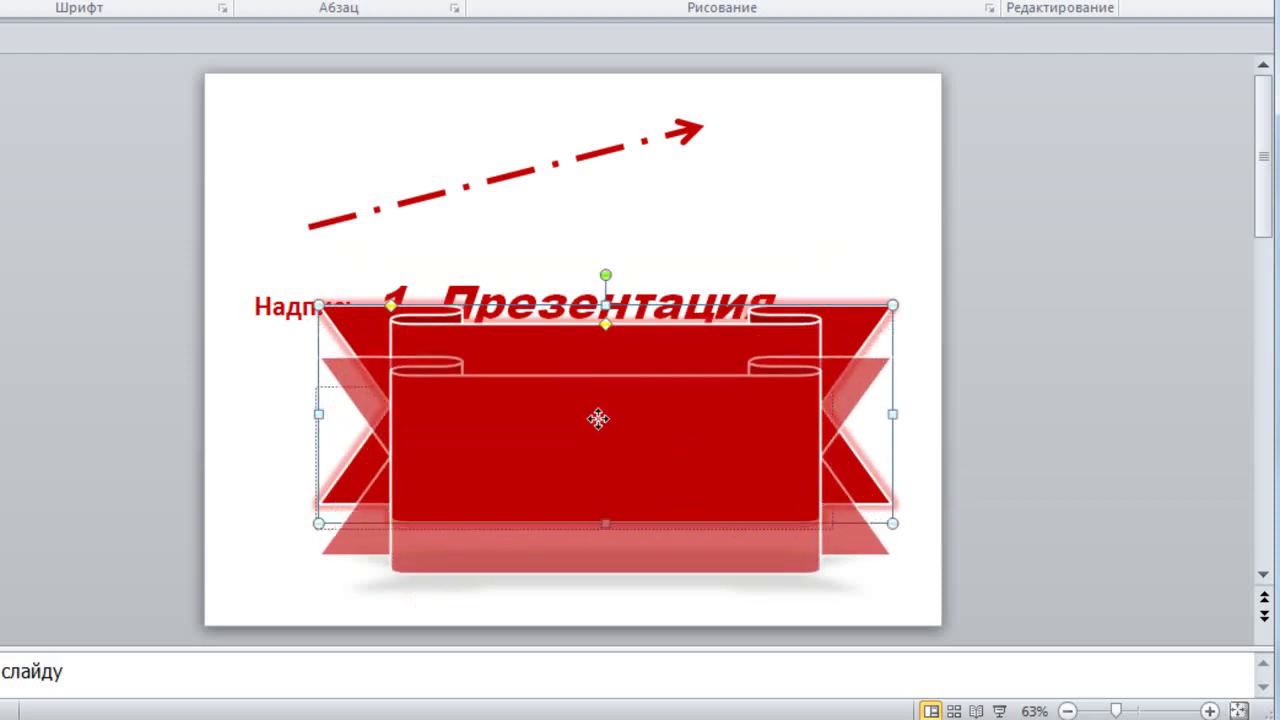
{"action": "left_click", "coordinate": [587, 308]}
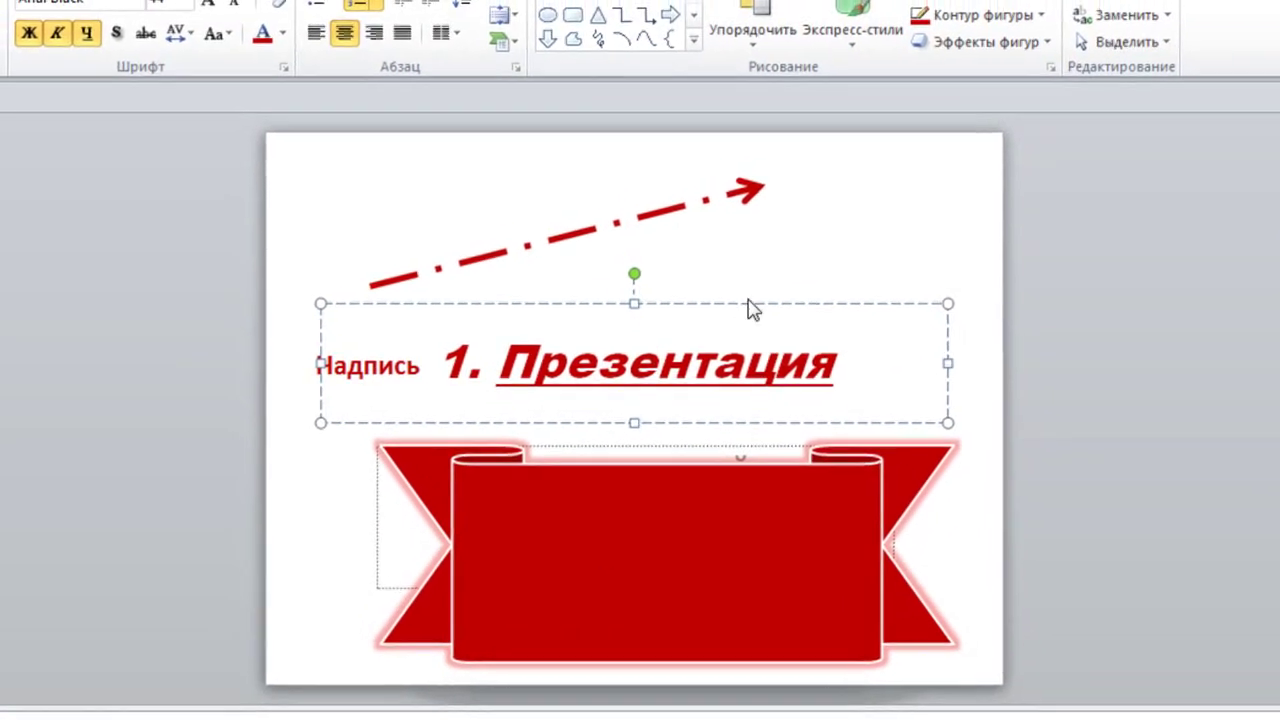
- Colour the '1. Презентация' title text light grey and move the ribbon up over it
{"action": "left_click", "coordinate": [1052, 2]}
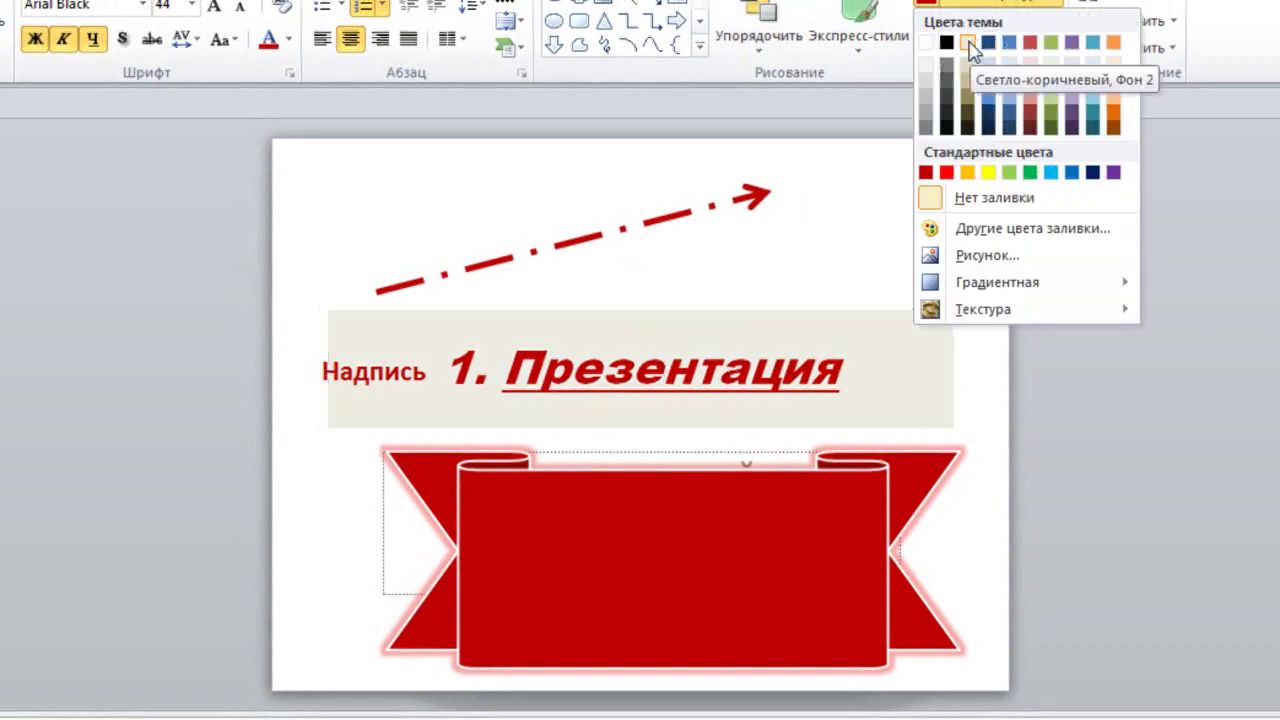
{"action": "left_click", "coordinate": [1194, 297]}
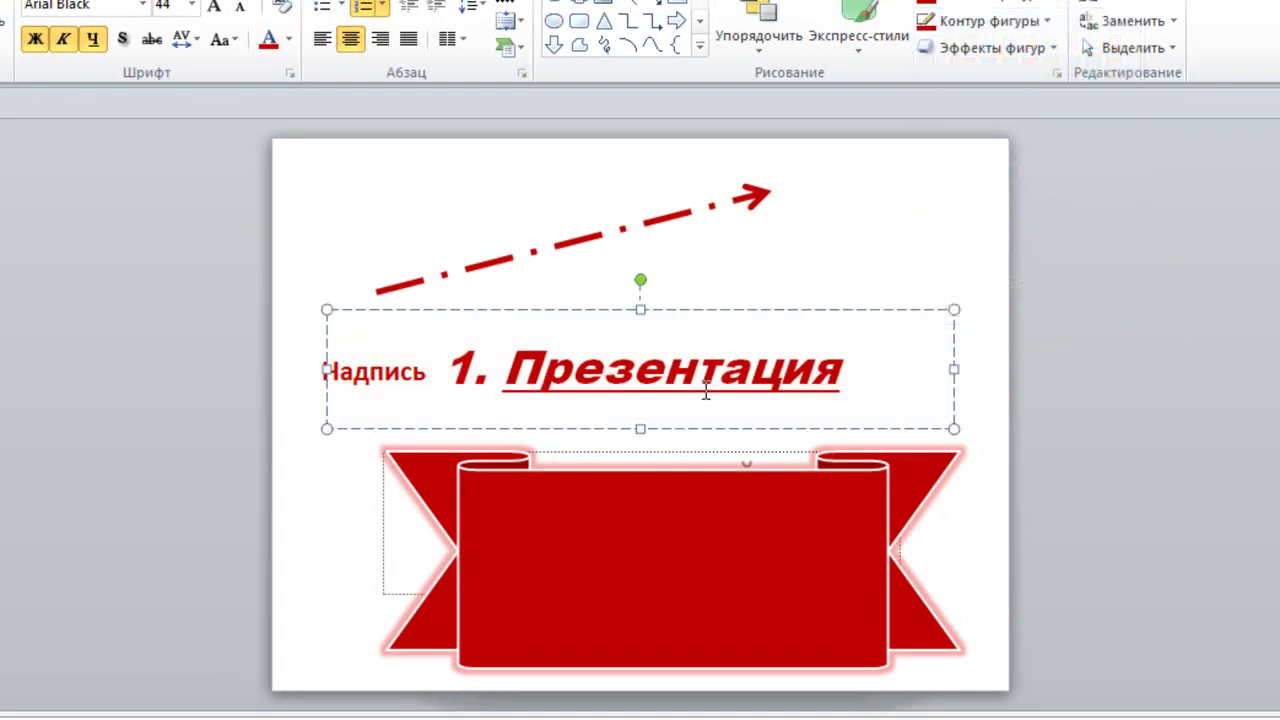
{"action": "left_click", "coordinate": [288, 40]}
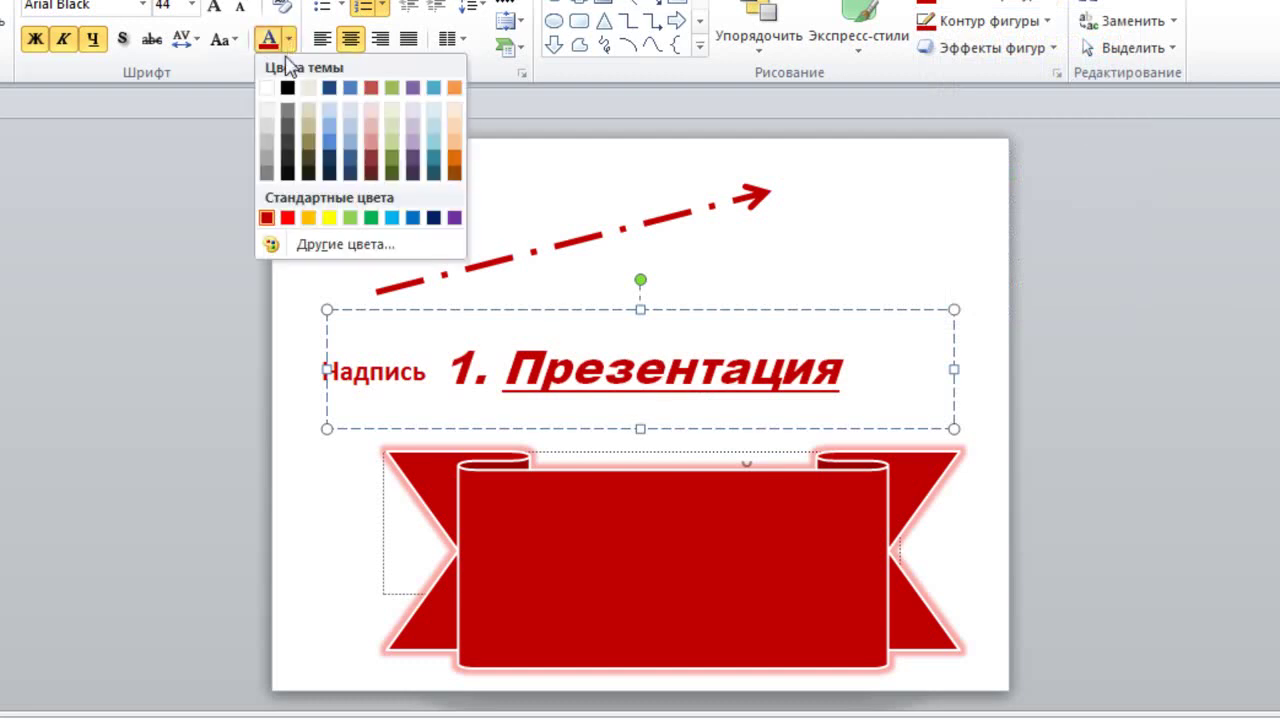
{"action": "left_click", "coordinate": [267, 127]}
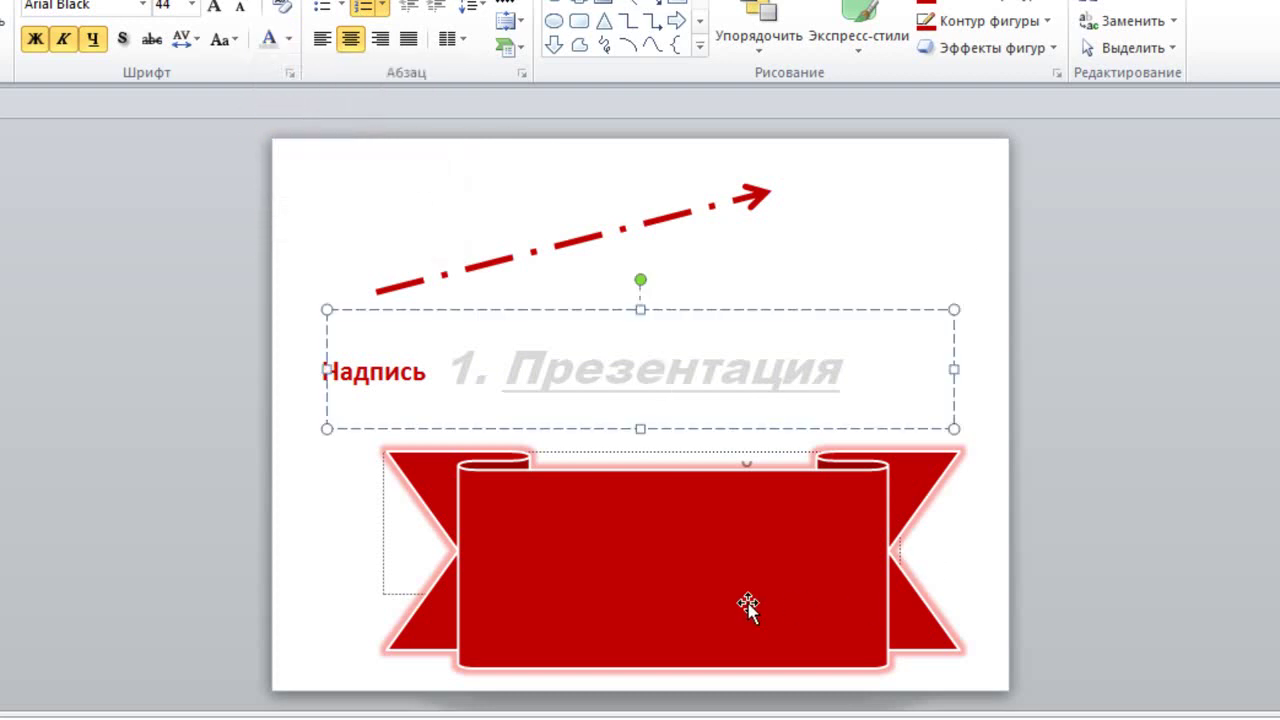
{"action": "left_click_drag", "start_coordinate": [660, 580], "coordinate": [634, 390]}
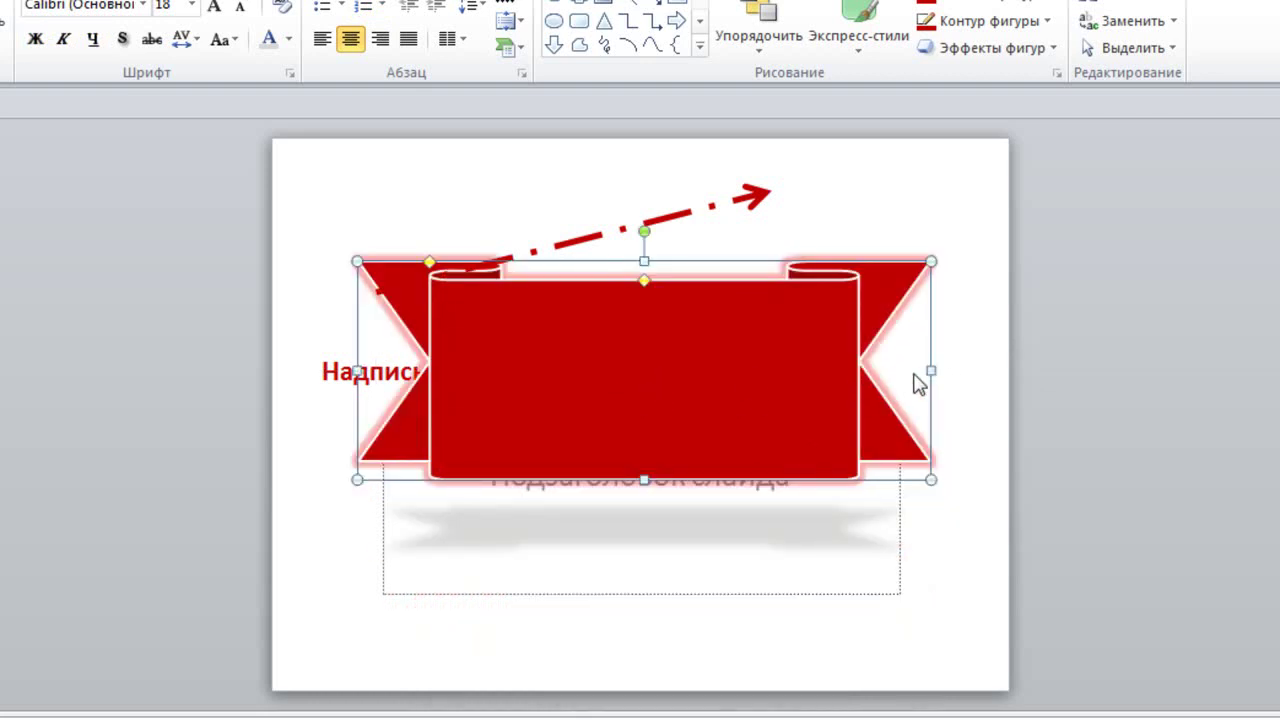
- Widen the ribbon to the right and delete the Надпись text box
{"action": "left_click_drag", "start_coordinate": [931, 369], "coordinate": [981, 369]}
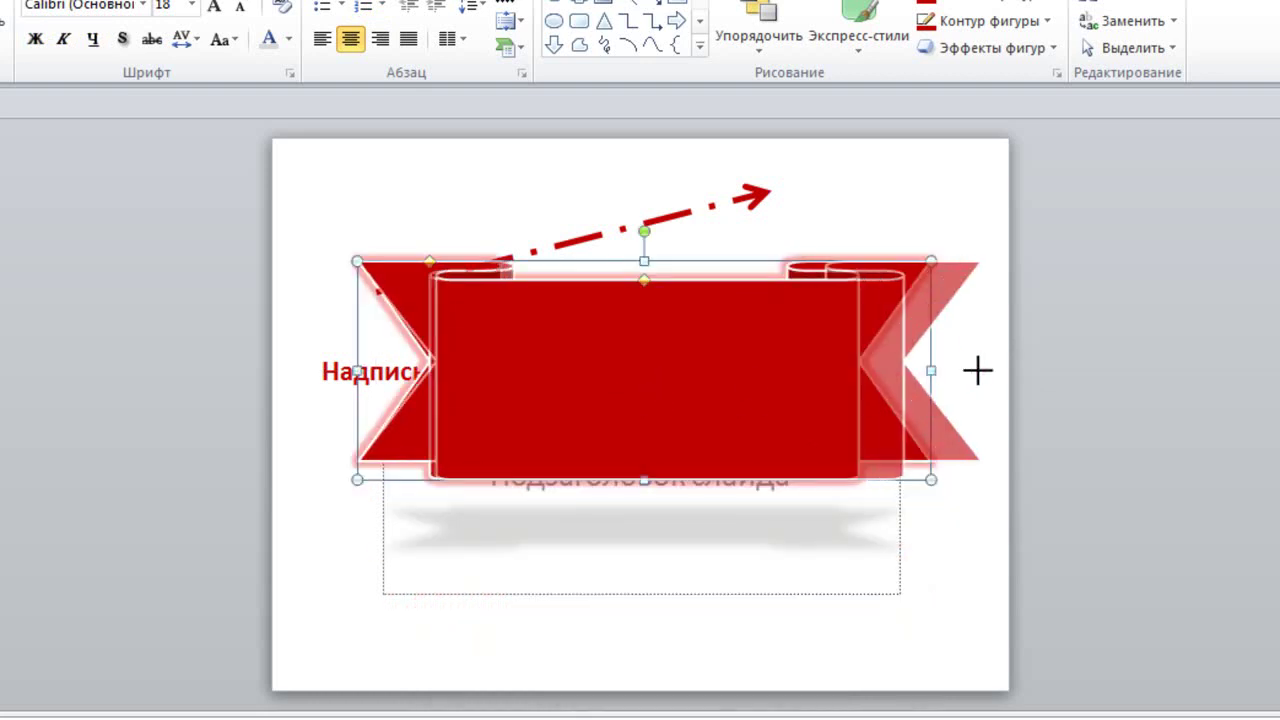
{"action": "left_click", "coordinate": [343, 371]}
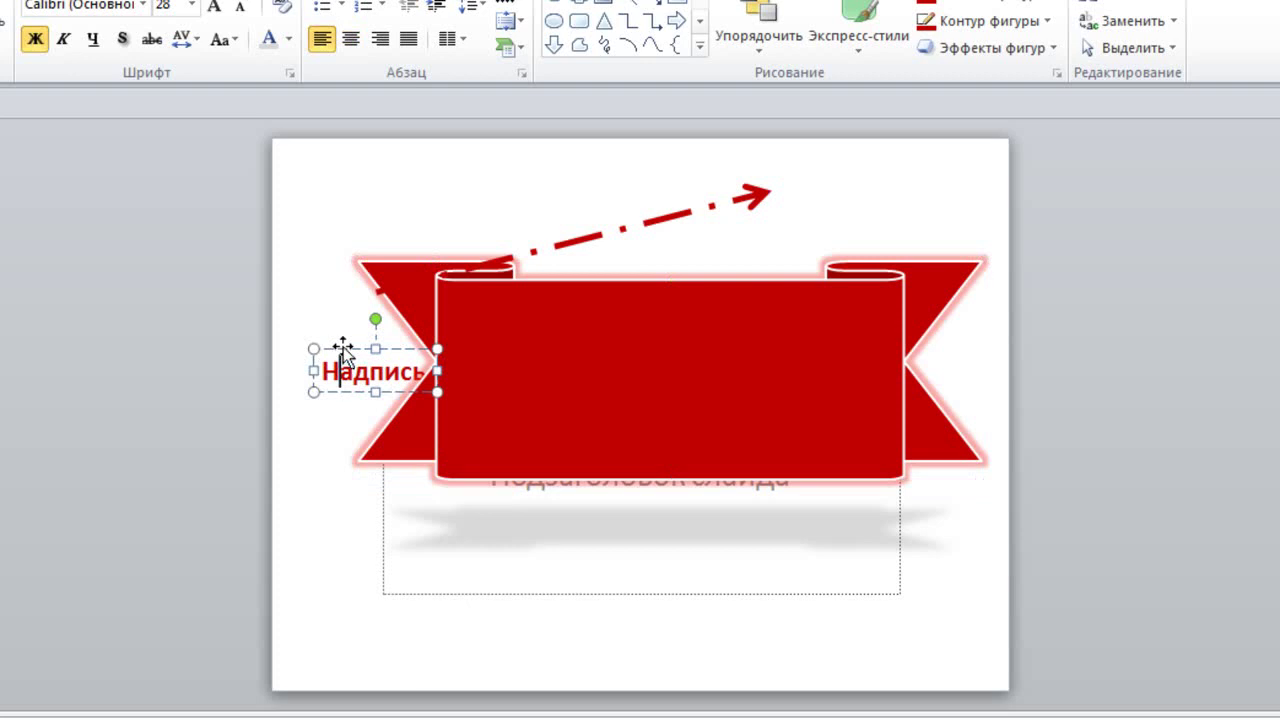
{"action": "left_click", "coordinate": [343, 348]}
{"action": "key", "text": "Delete"}
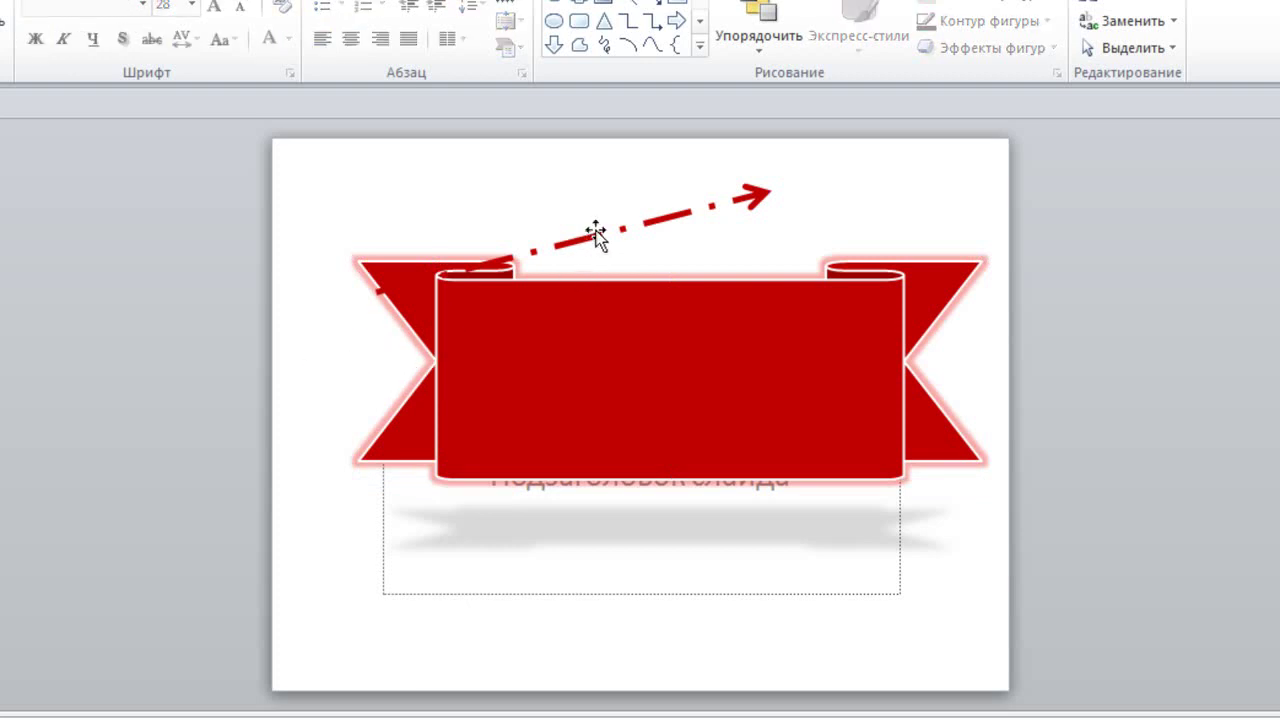
- Delete the dashed arrow and nudge the ribbon slightly left
{"action": "left_click", "coordinate": [596, 234]}
{"action": "key", "text": "Delete"}
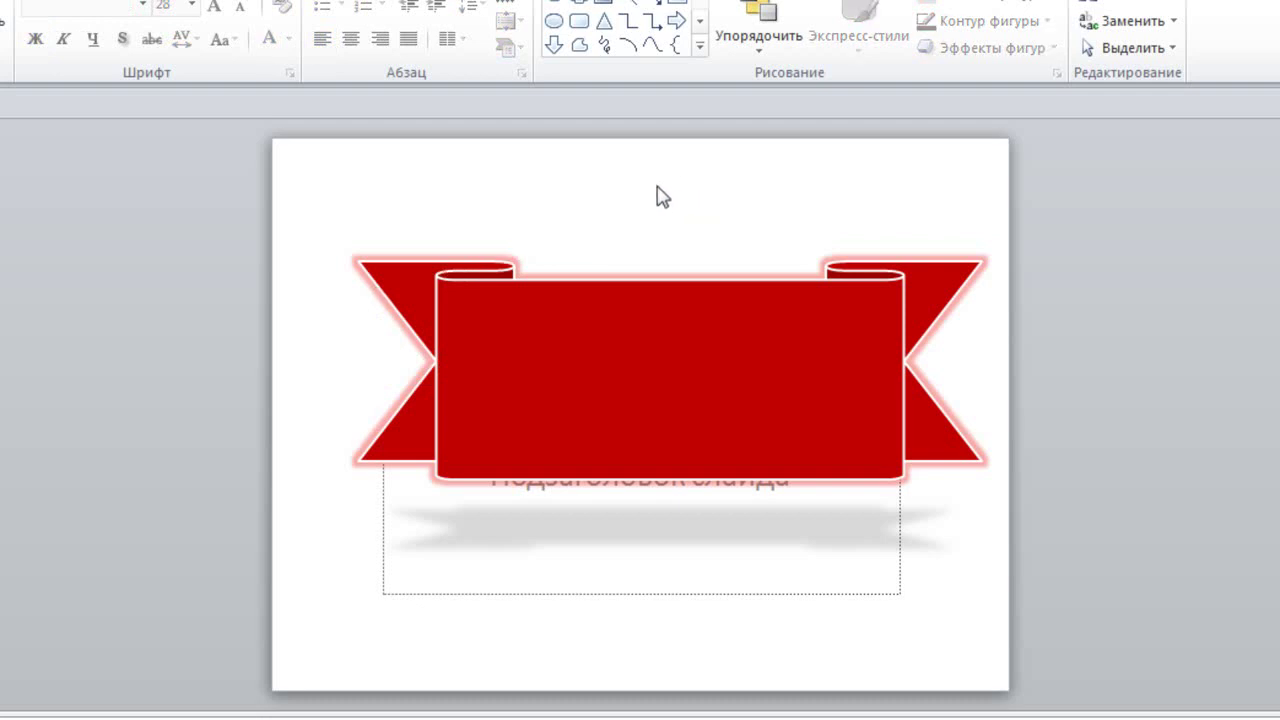
{"action": "left_click", "coordinate": [686, 354]}
{"action": "left_click_drag", "start_coordinate": [686, 349], "coordinate": [672, 348]}
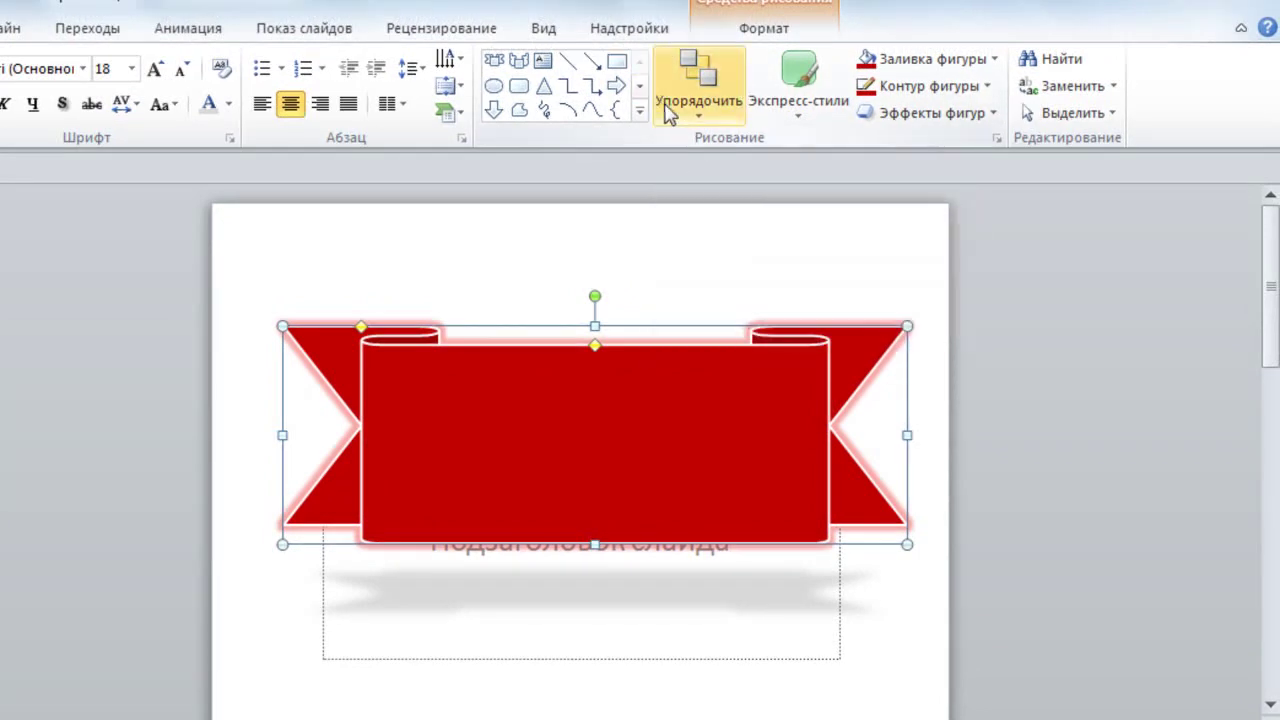
- Send the ribbon to the back so the title text shows on top, then deselect
{"action": "left_click", "coordinate": [700, 120]}
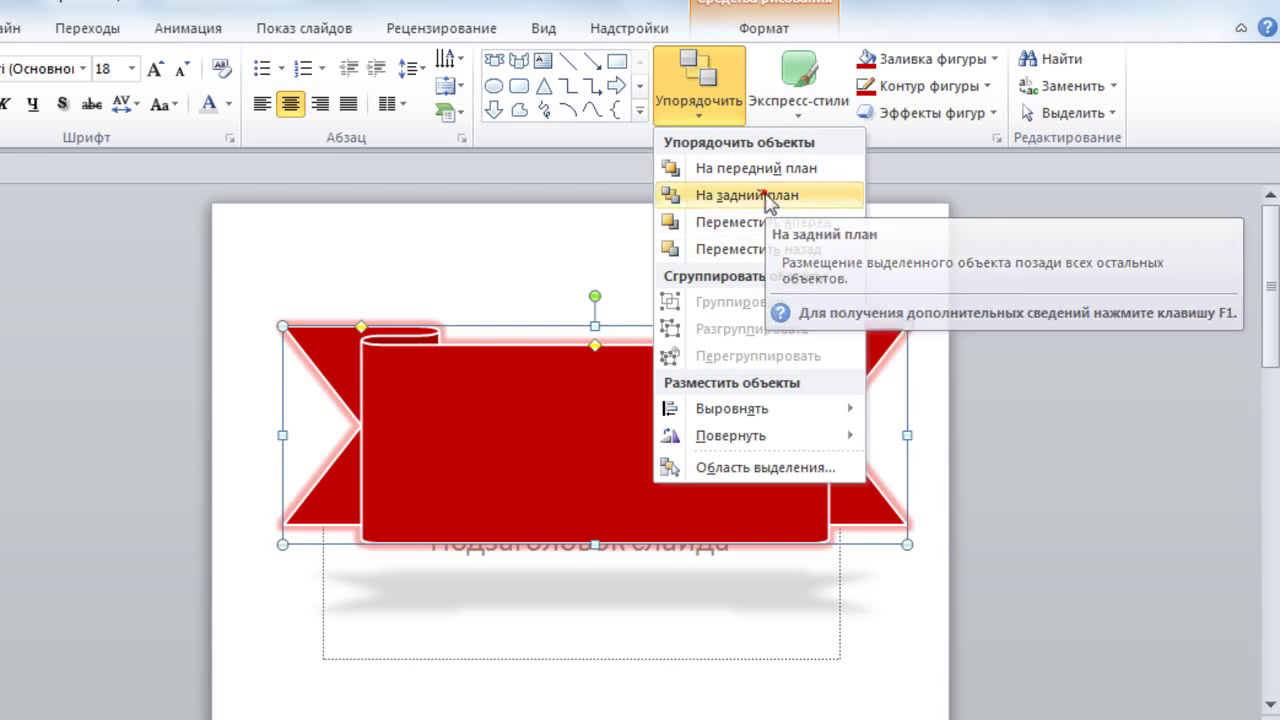
{"action": "left_click", "coordinate": [769, 198]}
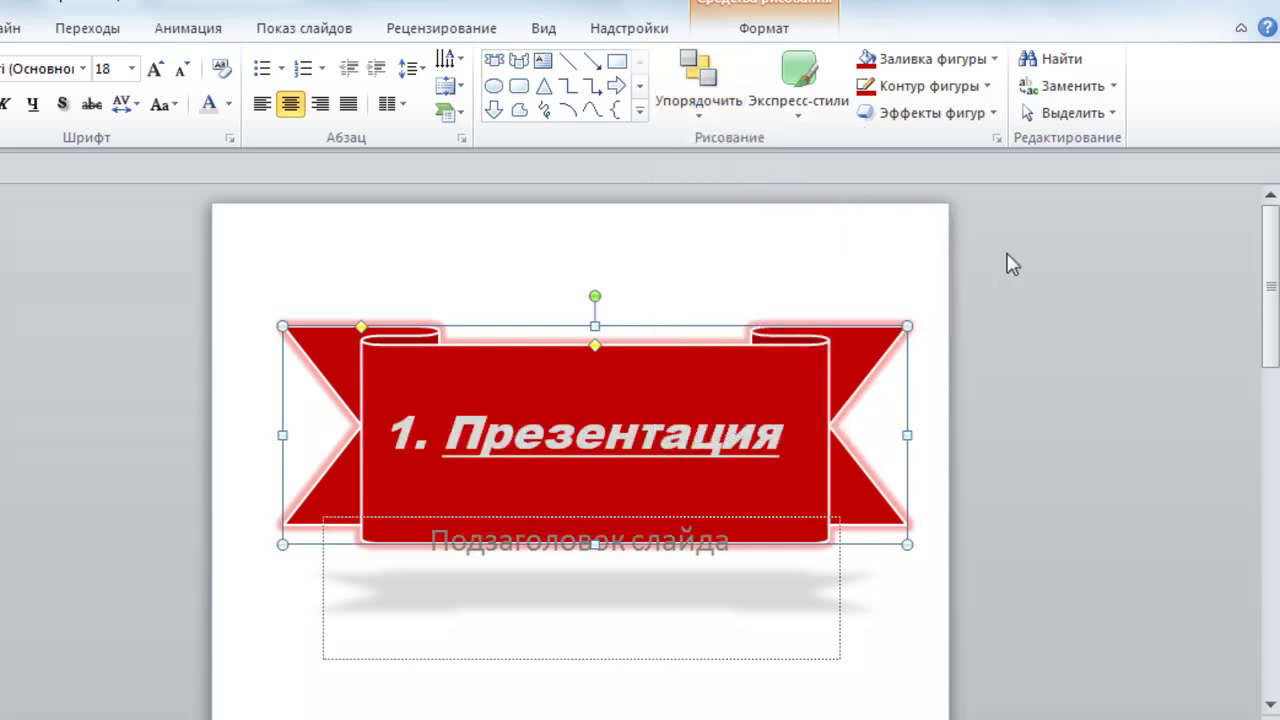
{"action": "left_click", "coordinate": [1055, 372]}
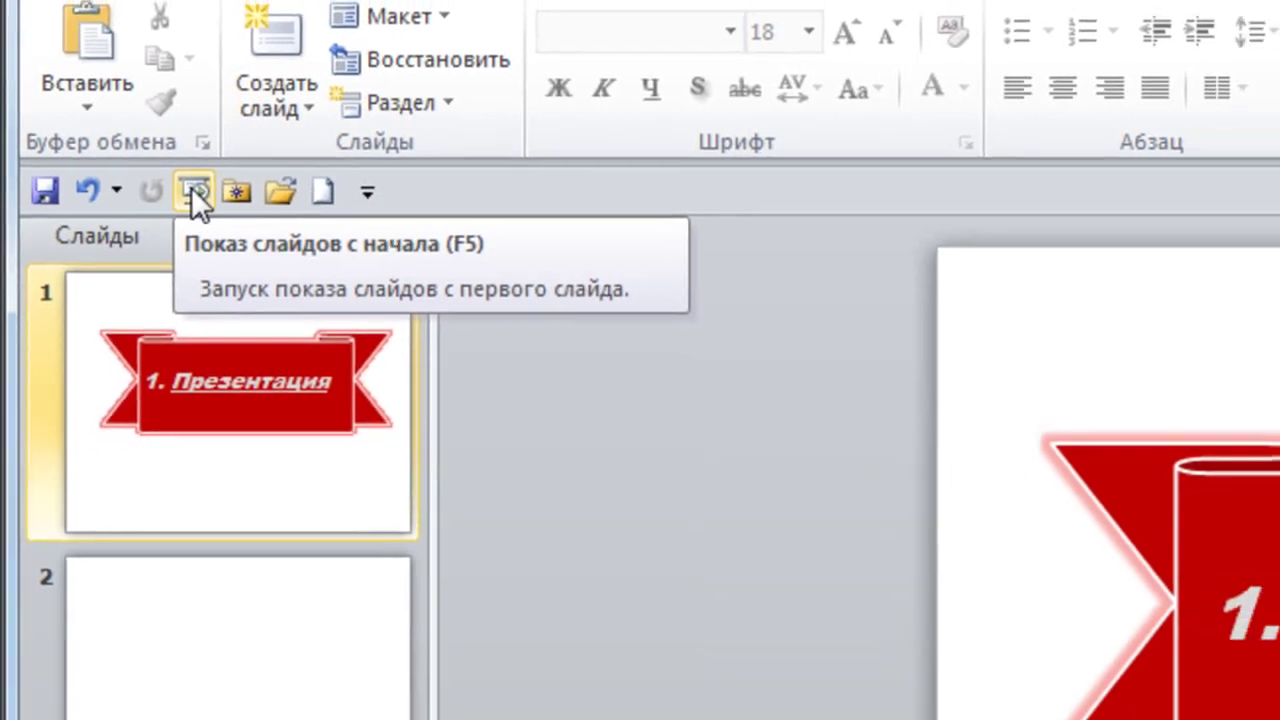
{"action": "left_click", "coordinate": [206, 194]}
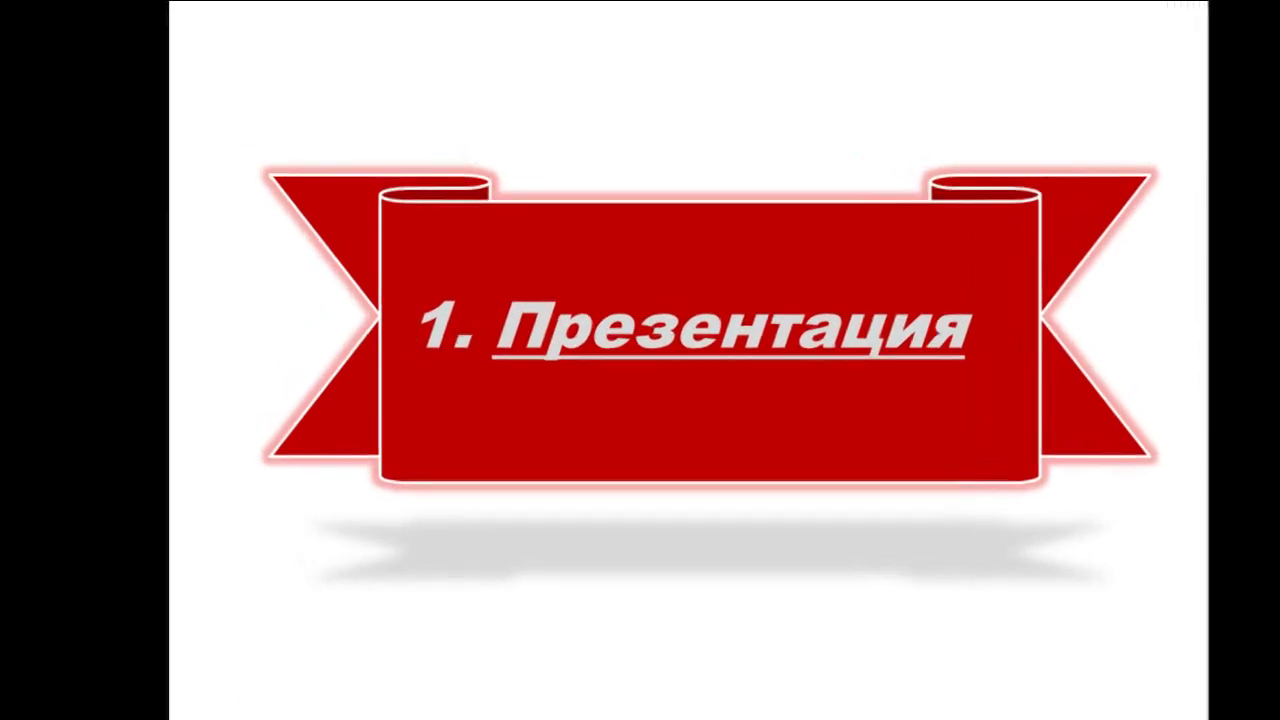
{"action": "key", "text": "Escape"}
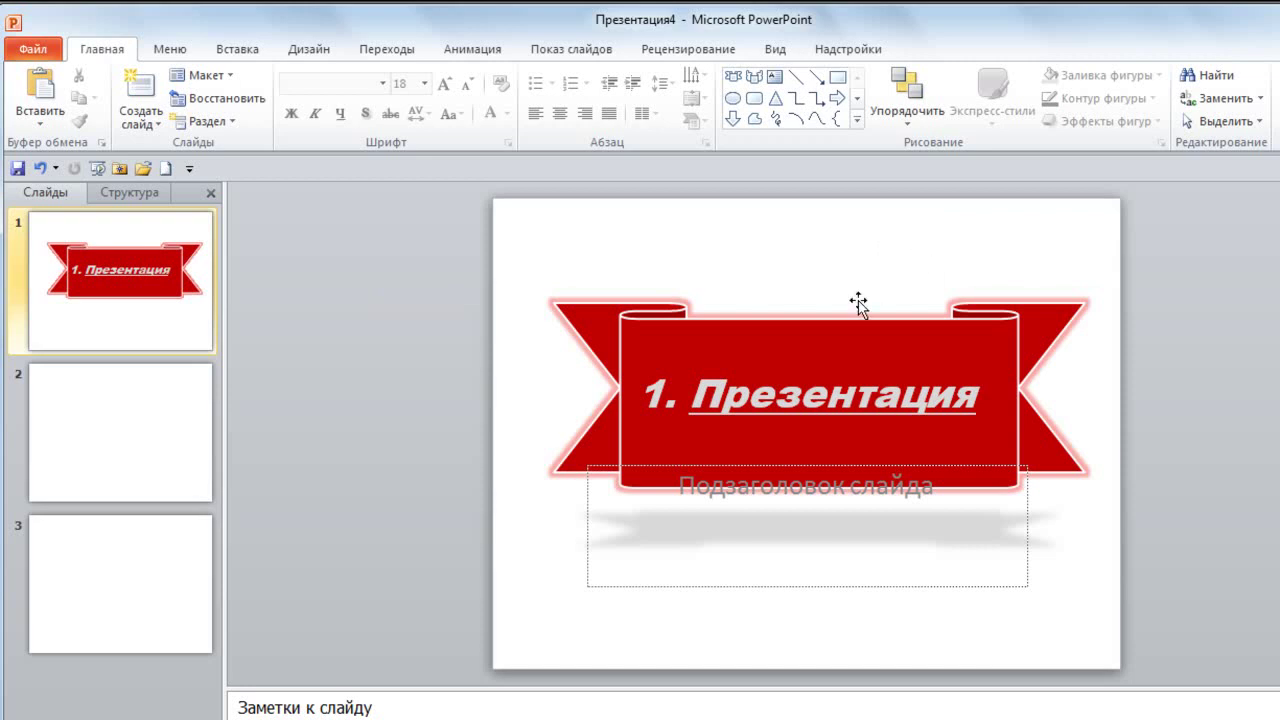
- Draw a small rectangle square above the ribbon and bring up Quick Styles for it
{"action": "left_click", "coordinate": [838, 80]}
{"action": "mouse_move", "coordinate": [757, 217]}
{"action": "left_mouse_down"}
{"action": "mouse_move", "coordinate": [827, 272]}
{"action": "mouse_move", "coordinate": [820, 280]}
{"action": "left_mouse_up"}
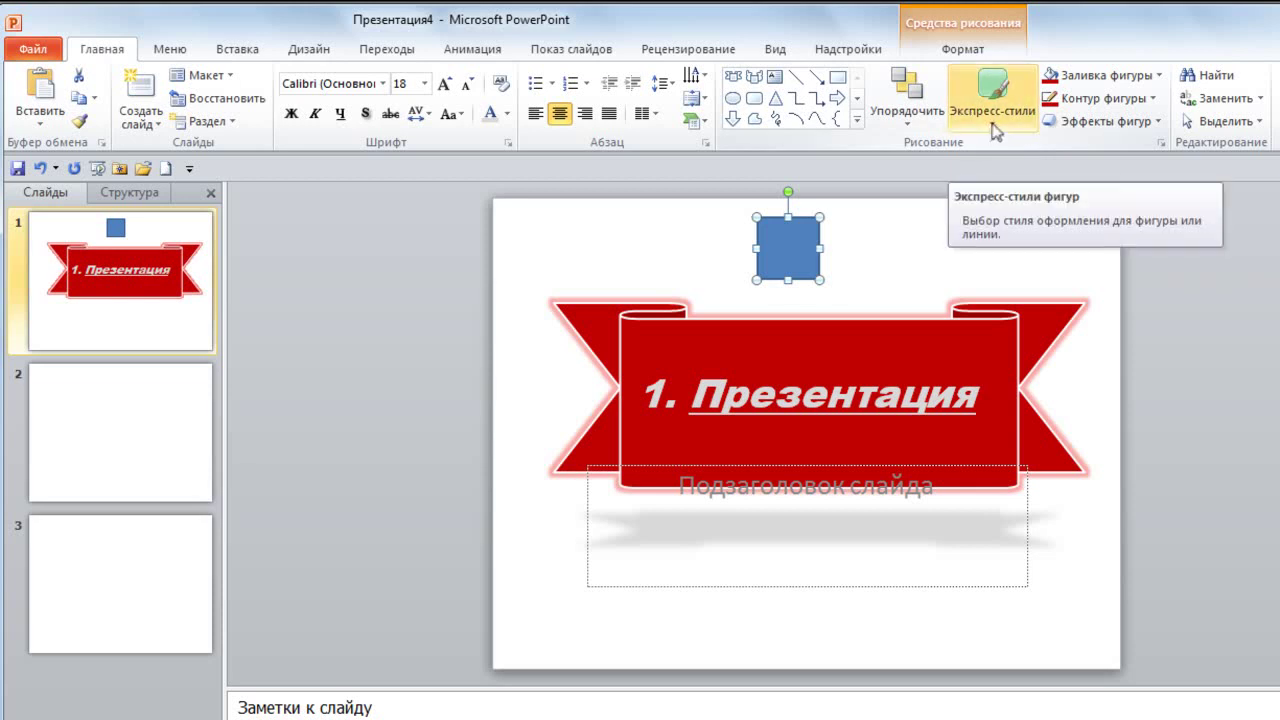
{"action": "left_click", "coordinate": [993, 110]}
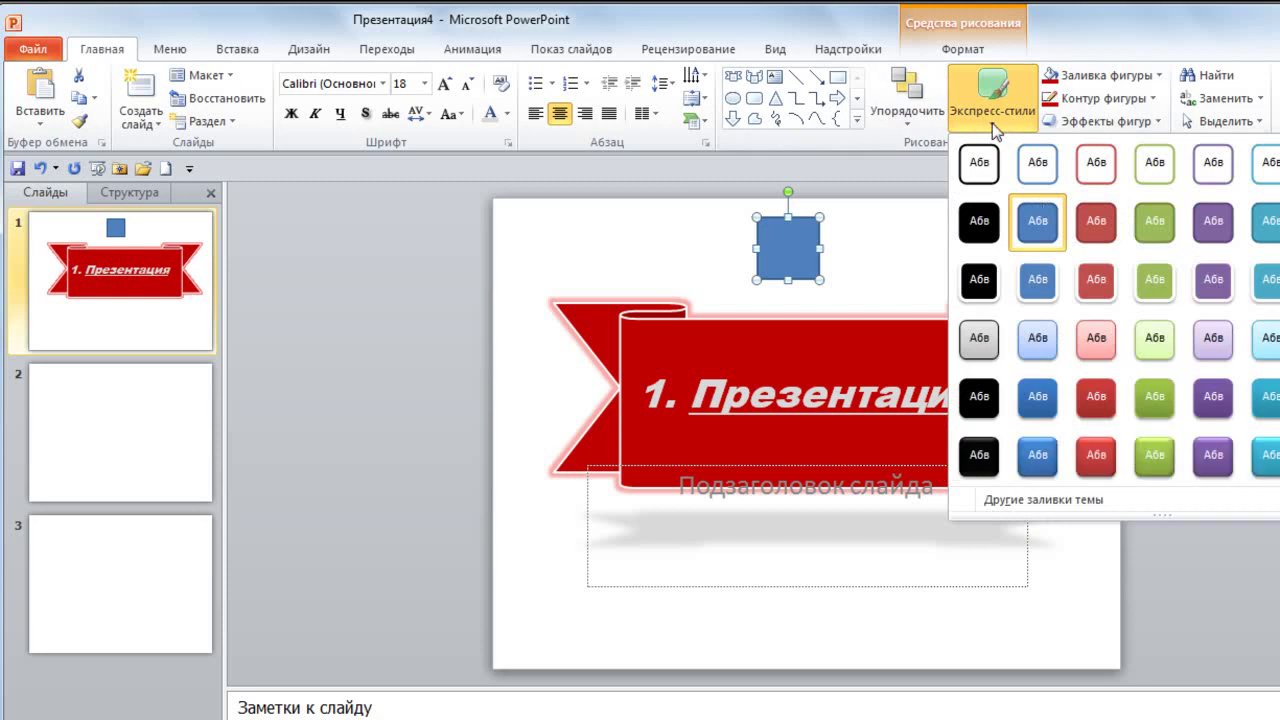
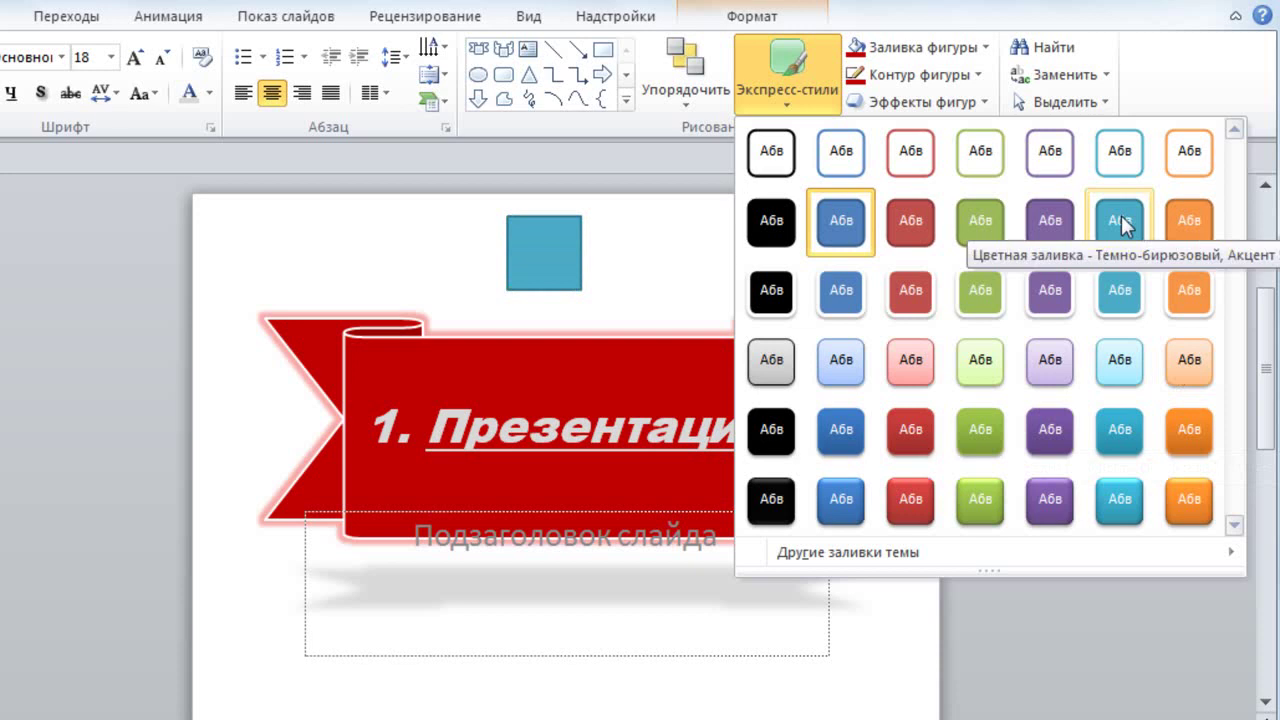
- Apply the red Quick Style to the small square above the banner and type 123 inside it
{"action": "left_click", "coordinate": [920, 440]}
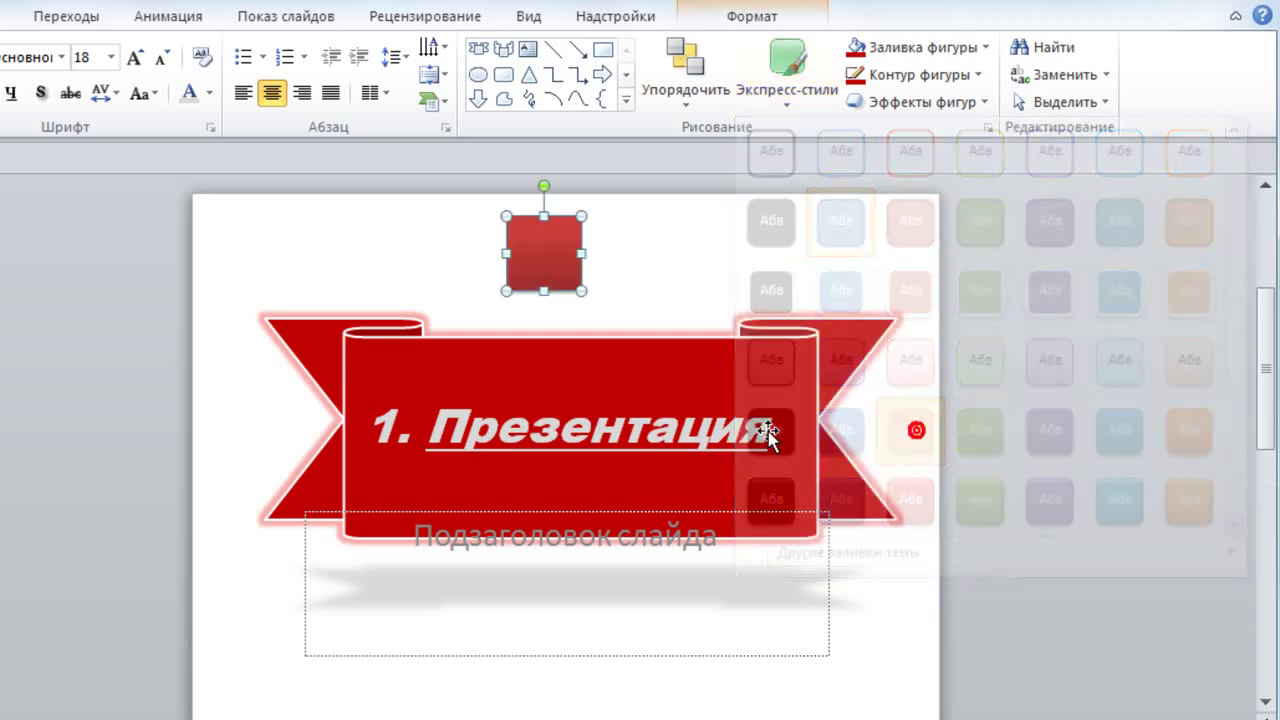
{"action": "left_click", "coordinate": [648, 225]}
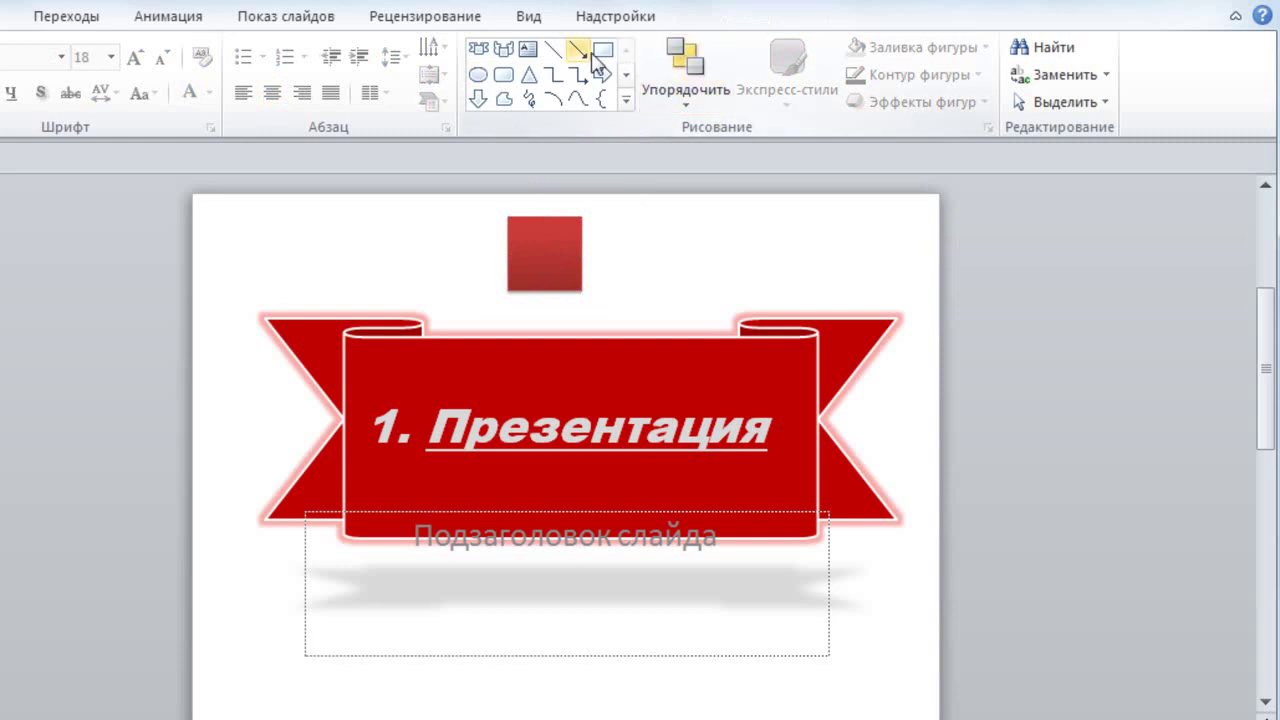
{"action": "left_click", "coordinate": [528, 48]}
{"action": "left_click", "coordinate": [545, 249]}
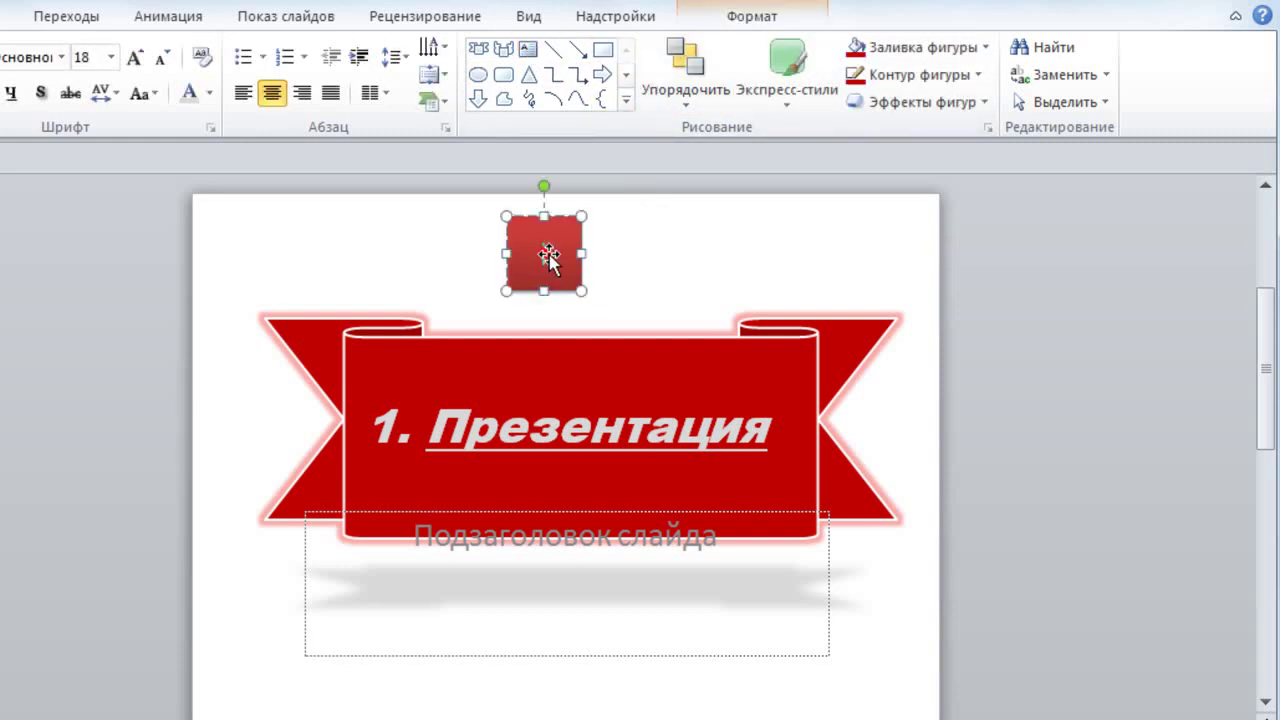
{"action": "type", "text": "123"}
{"action": "left_click", "coordinate": [648, 255]}
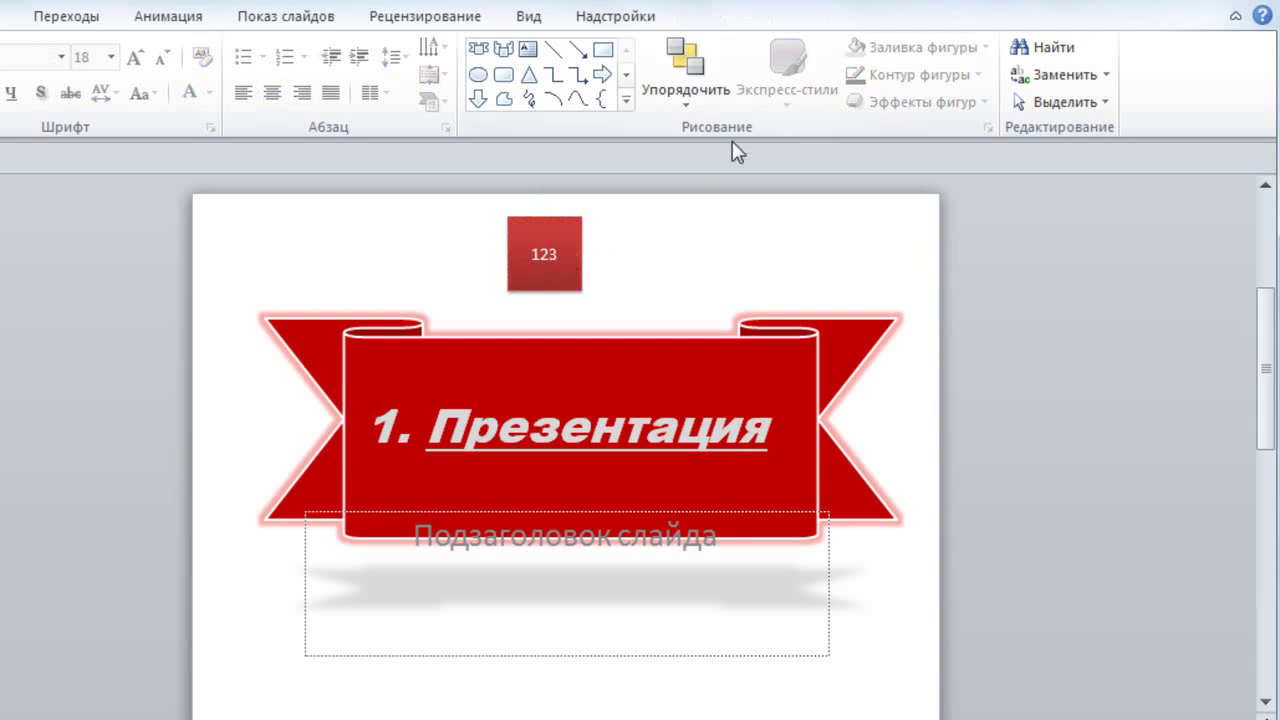
- Set the 123 text in the red square to font size 28
{"action": "left_click", "coordinate": [551, 254]}
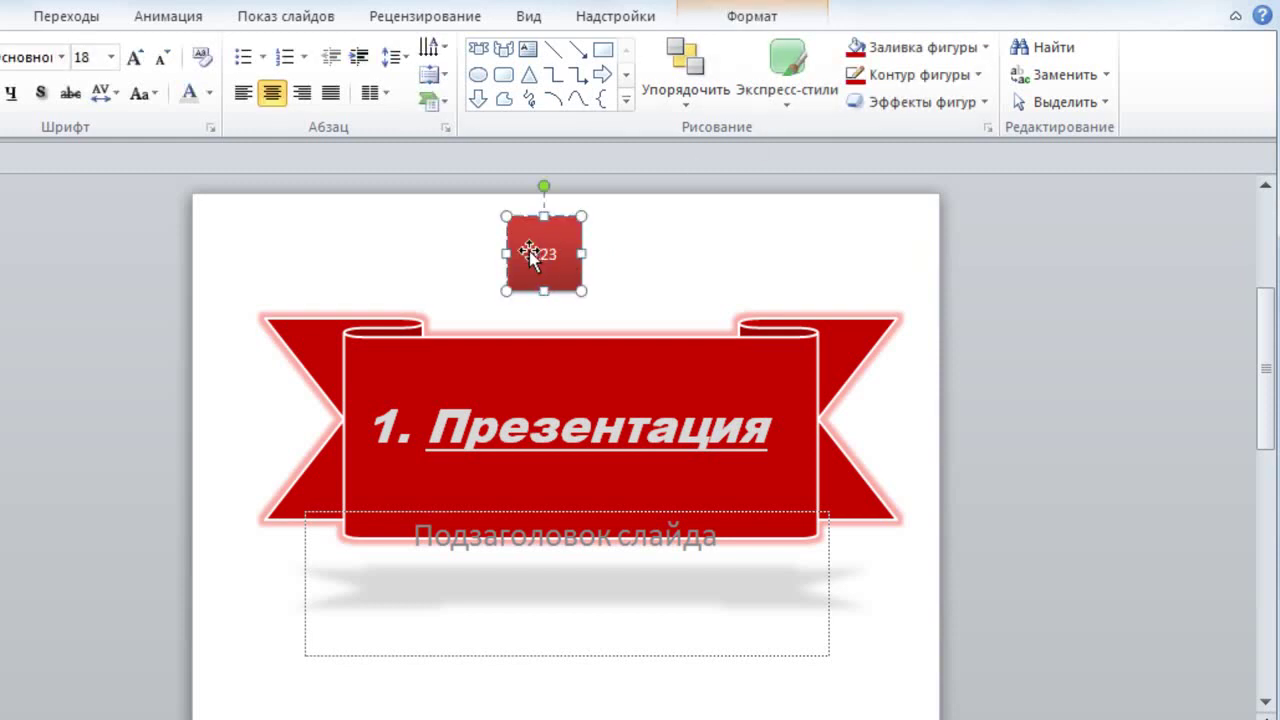
{"action": "double_click", "coordinate": [538, 254]}
{"action": "left_click", "coordinate": [111, 58]}
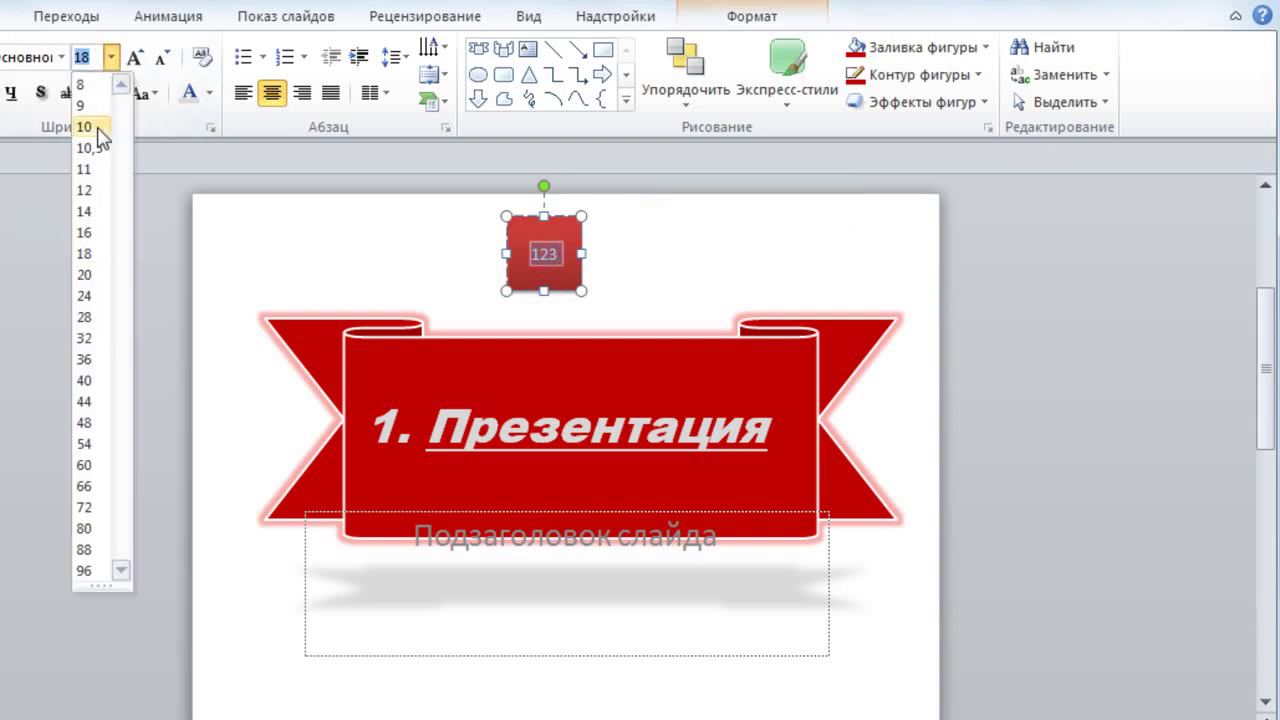
{"action": "left_click", "coordinate": [85, 318]}
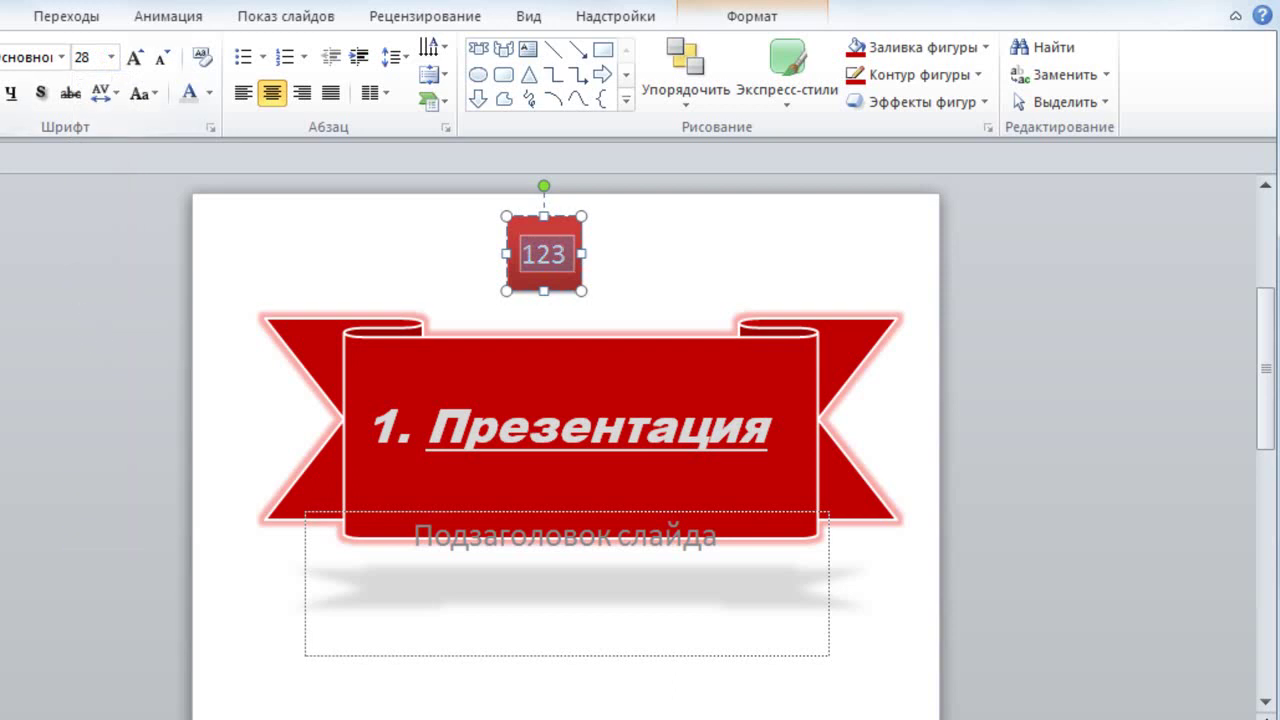
{"action": "left_click", "coordinate": [752, 250]}
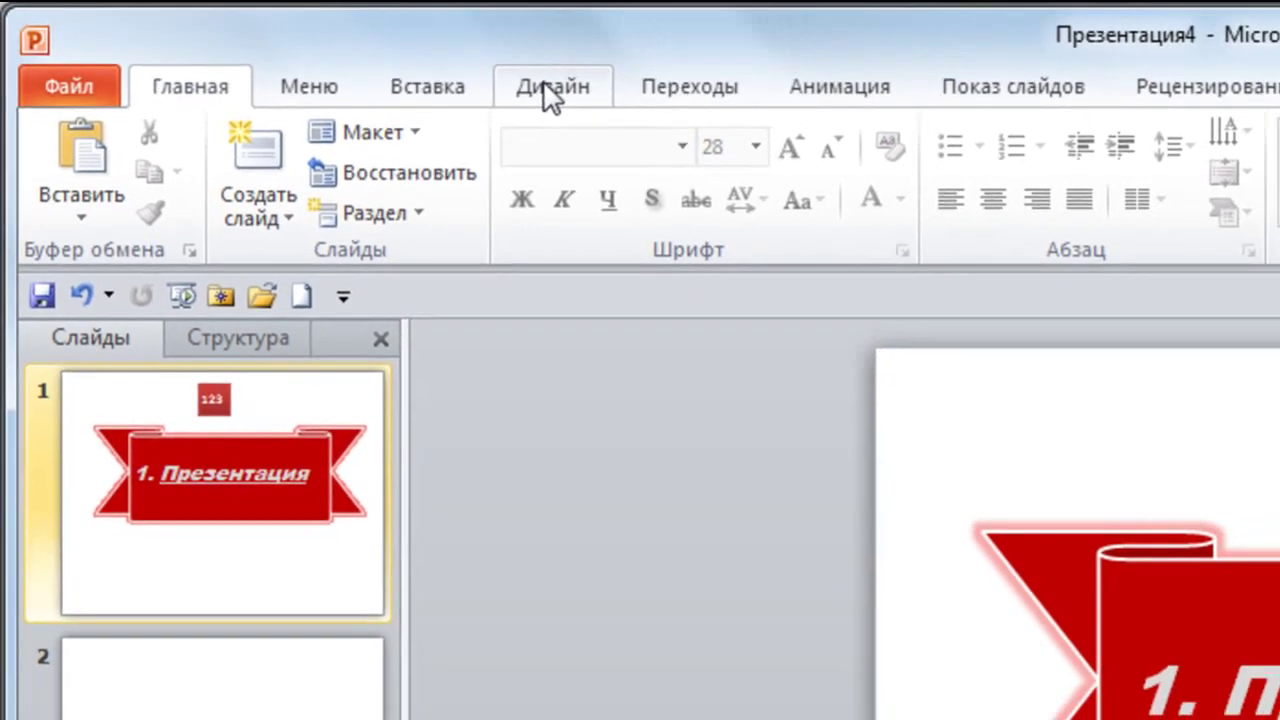
- Delete the red banner and the '1. Презентация' title text from the title slide
{"action": "left_click", "coordinate": [585, 93]}
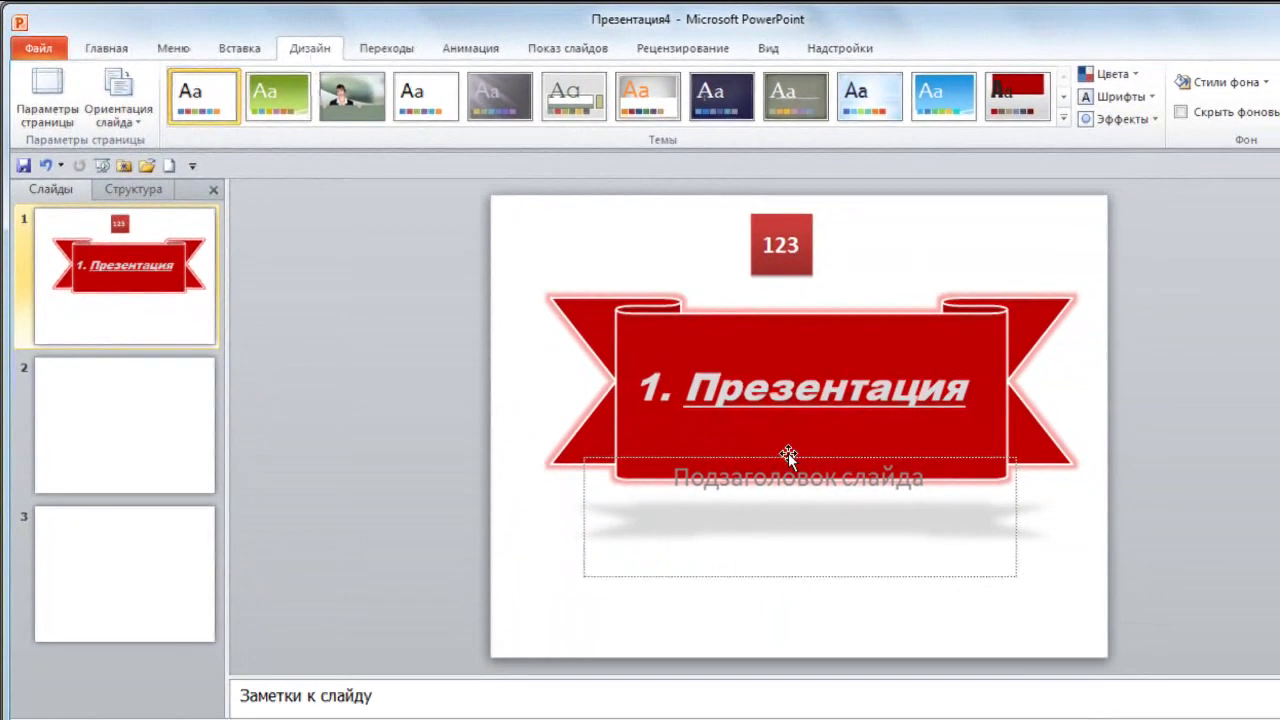
{"action": "left_click", "coordinate": [781, 341]}
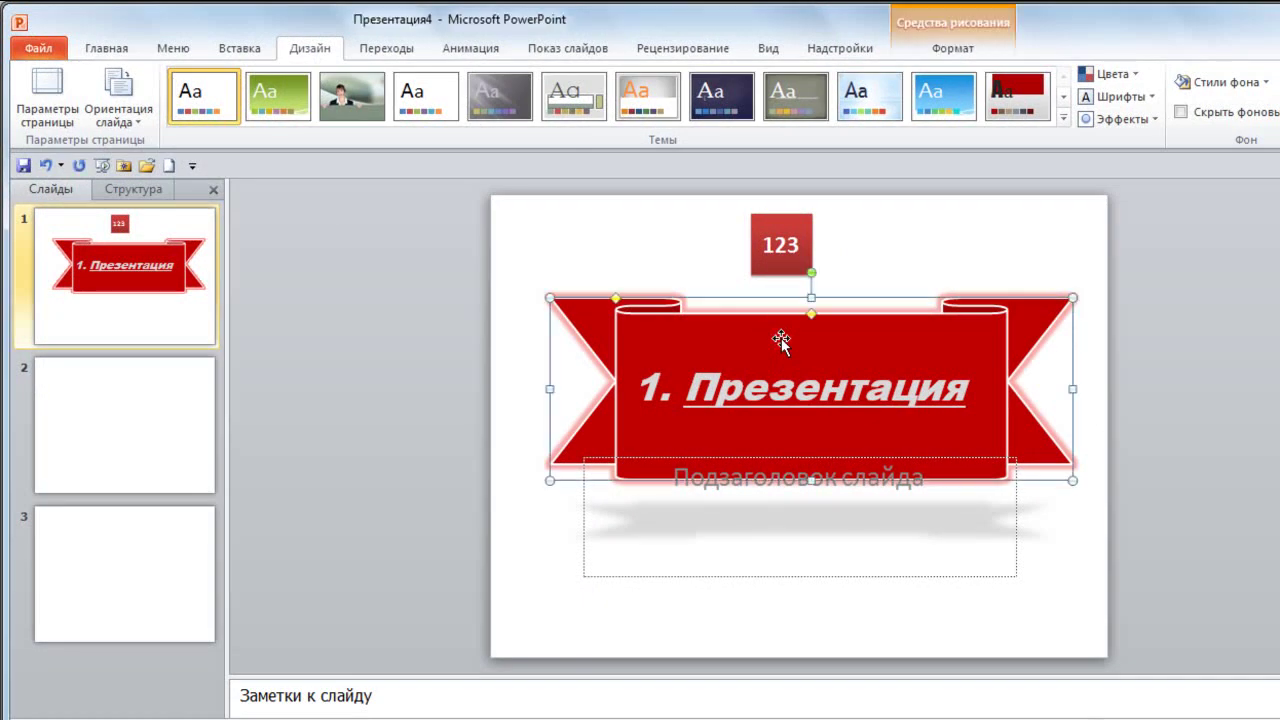
{"action": "key", "text": "Delete"}
{"action": "left_click", "coordinate": [758, 395]}
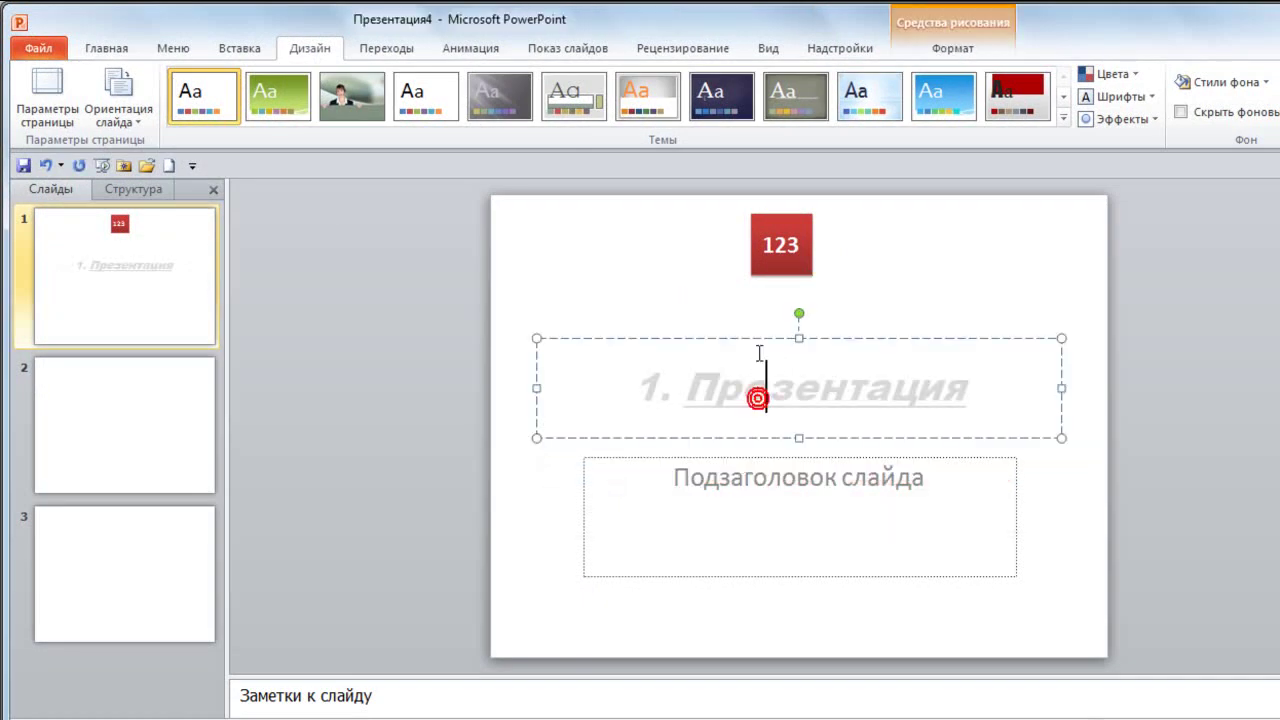
{"action": "left_click", "coordinate": [752, 338]}
{"action": "key", "text": "Delete"}
- Delete the 123 square, leaving only the empty title and subtitle placeholders
{"action": "left_click", "coordinate": [776, 258]}
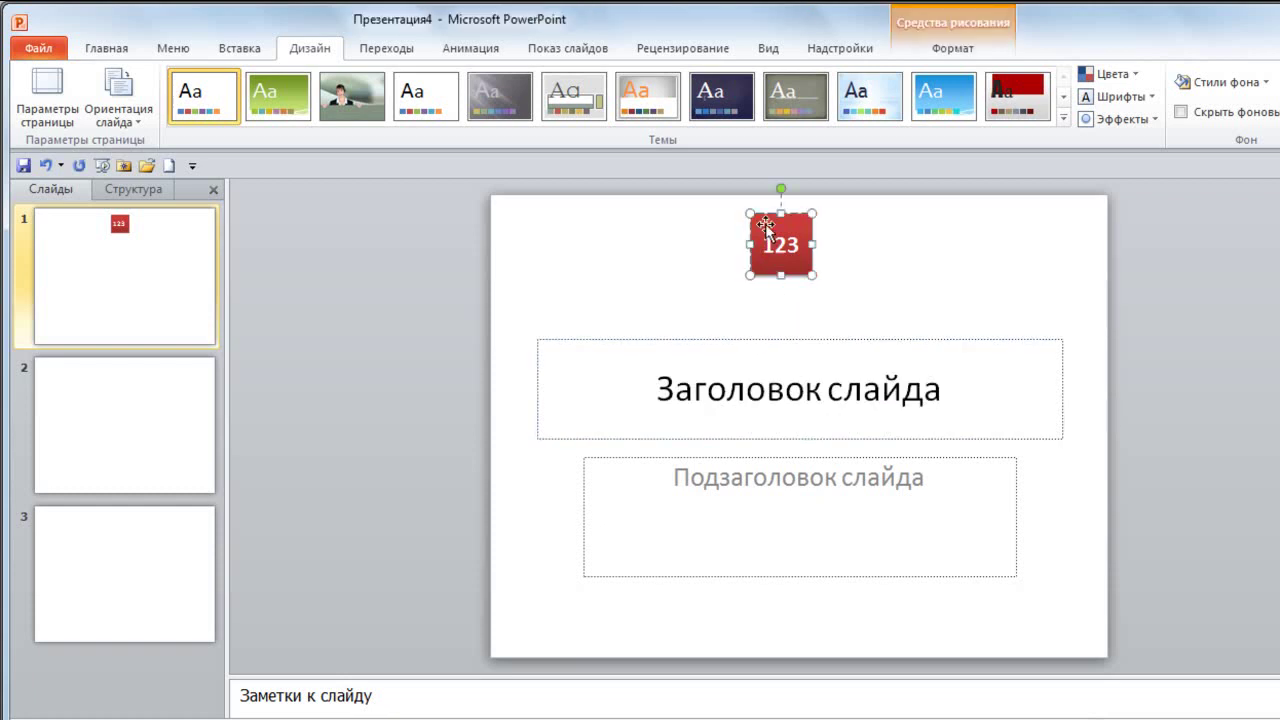
{"action": "left_click", "coordinate": [786, 245]}
{"action": "key", "text": "BackSpace"}
{"action": "left_click", "coordinate": [760, 213]}
{"action": "key", "text": "Delete"}
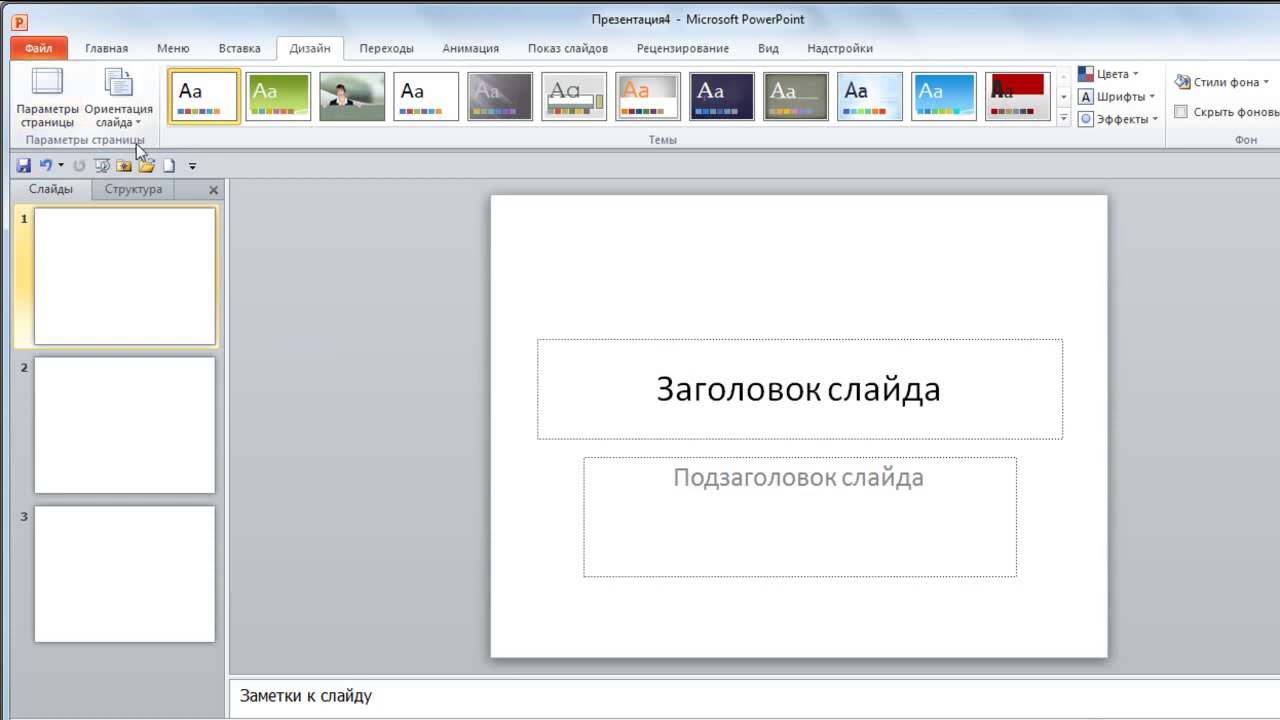
{"action": "left_click", "coordinate": [50, 100]}
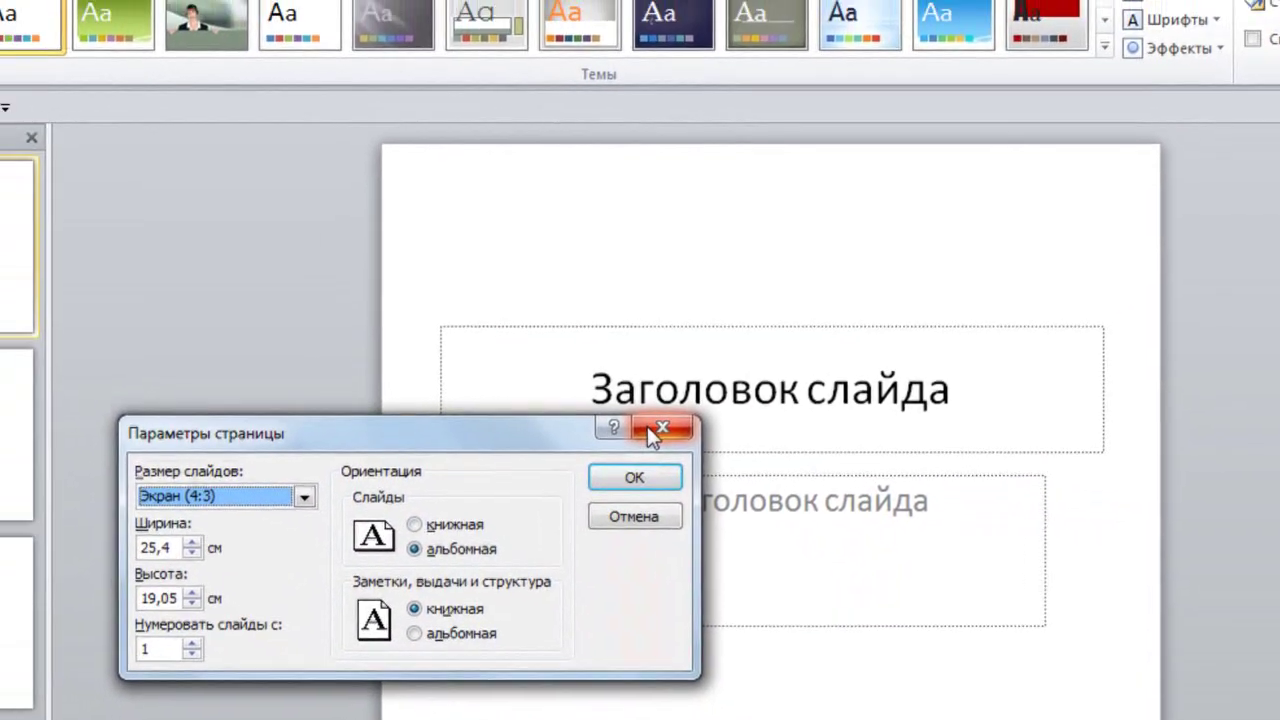
{"action": "left_click", "coordinate": [592, 403]}
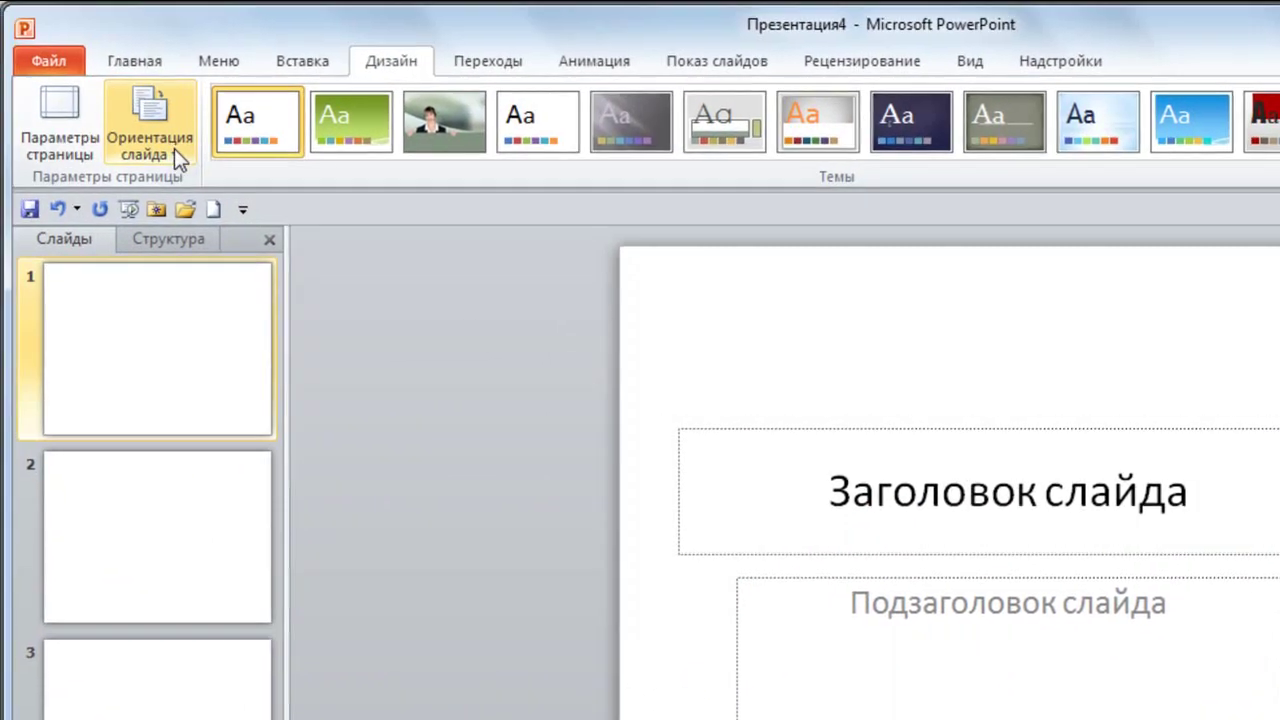
- Change the slide orientation to Portrait, then back to Landscape
{"action": "left_click", "coordinate": [172, 147]}
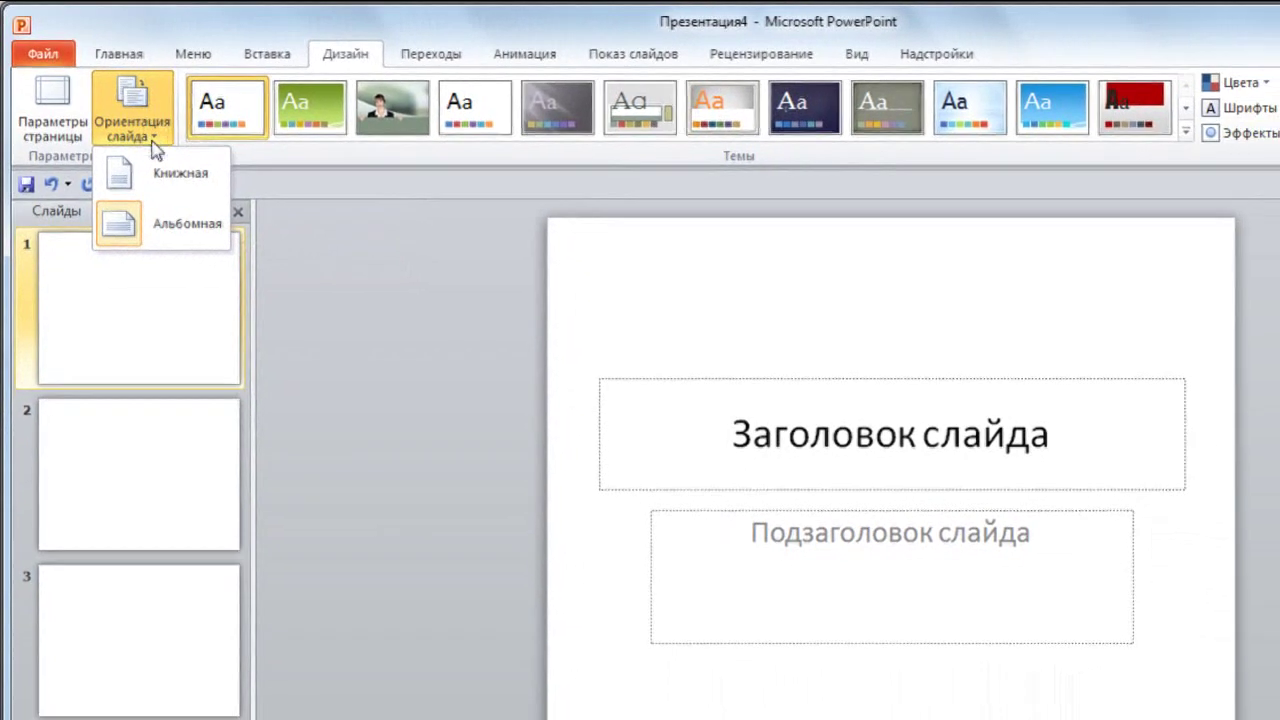
{"action": "left_click", "coordinate": [178, 183]}
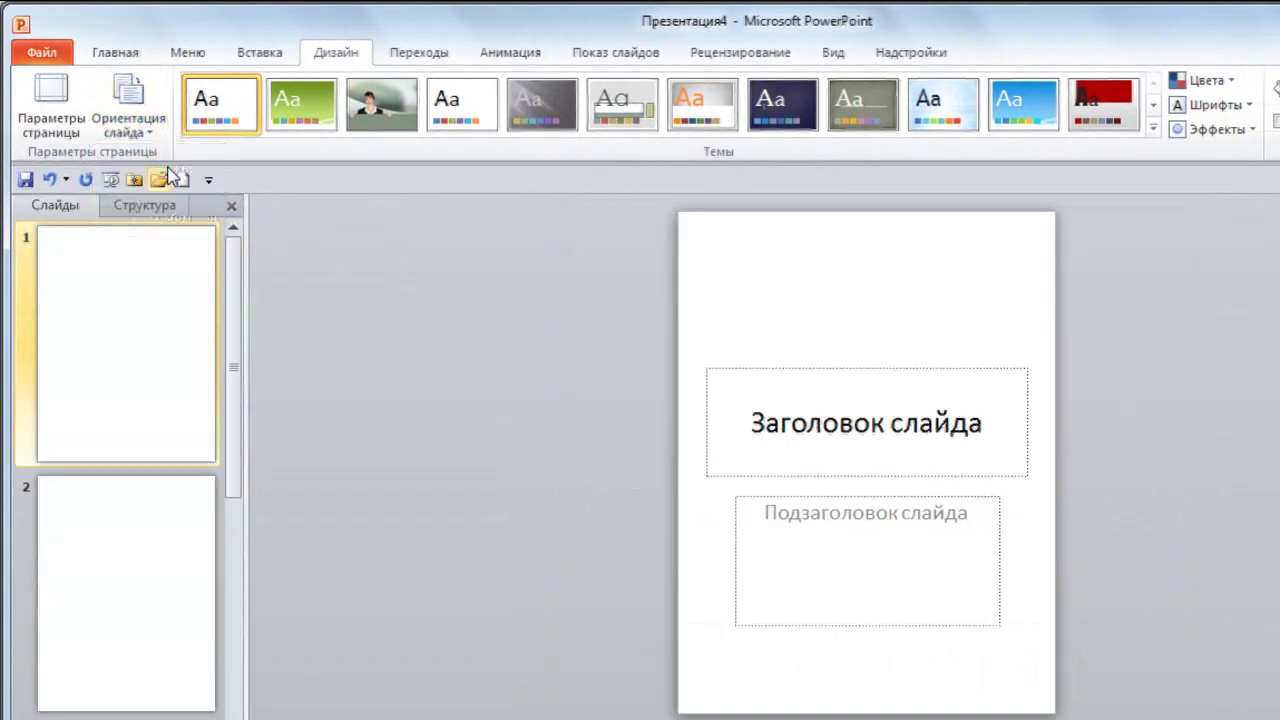
{"action": "left_click", "coordinate": [152, 134]}
{"action": "left_click", "coordinate": [168, 218]}
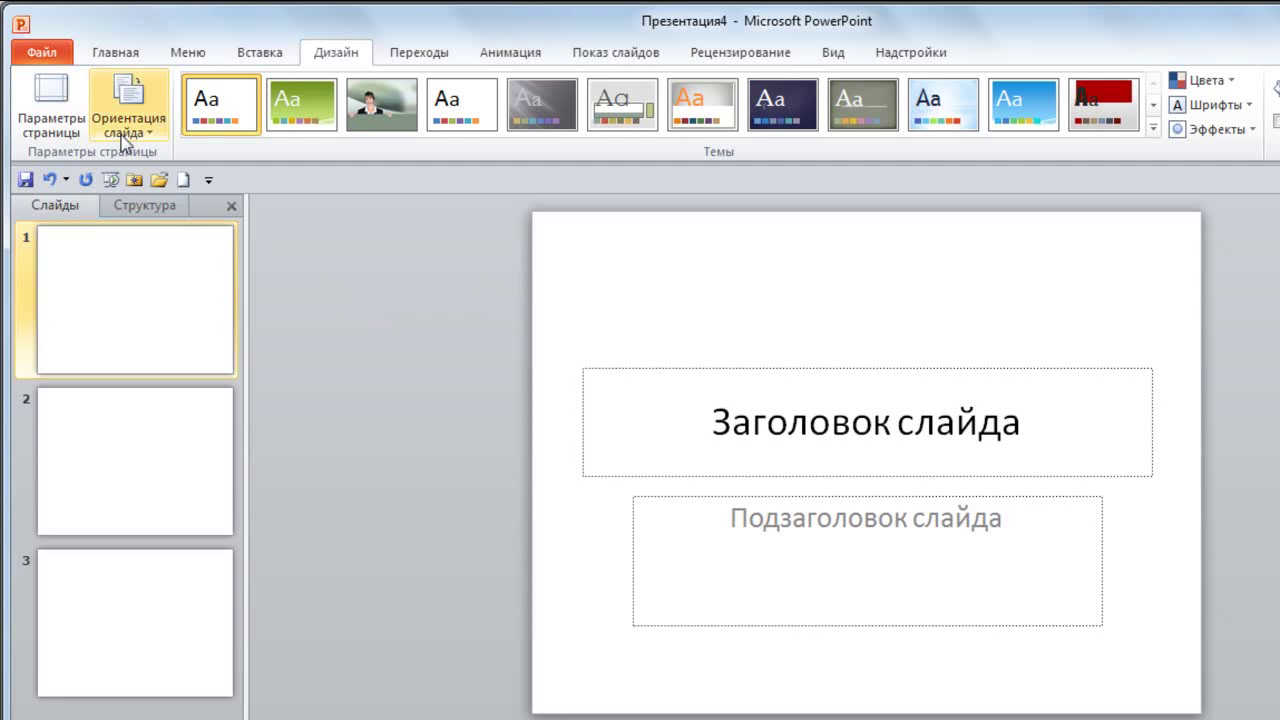
{"action": "left_click", "coordinate": [117, 53]}
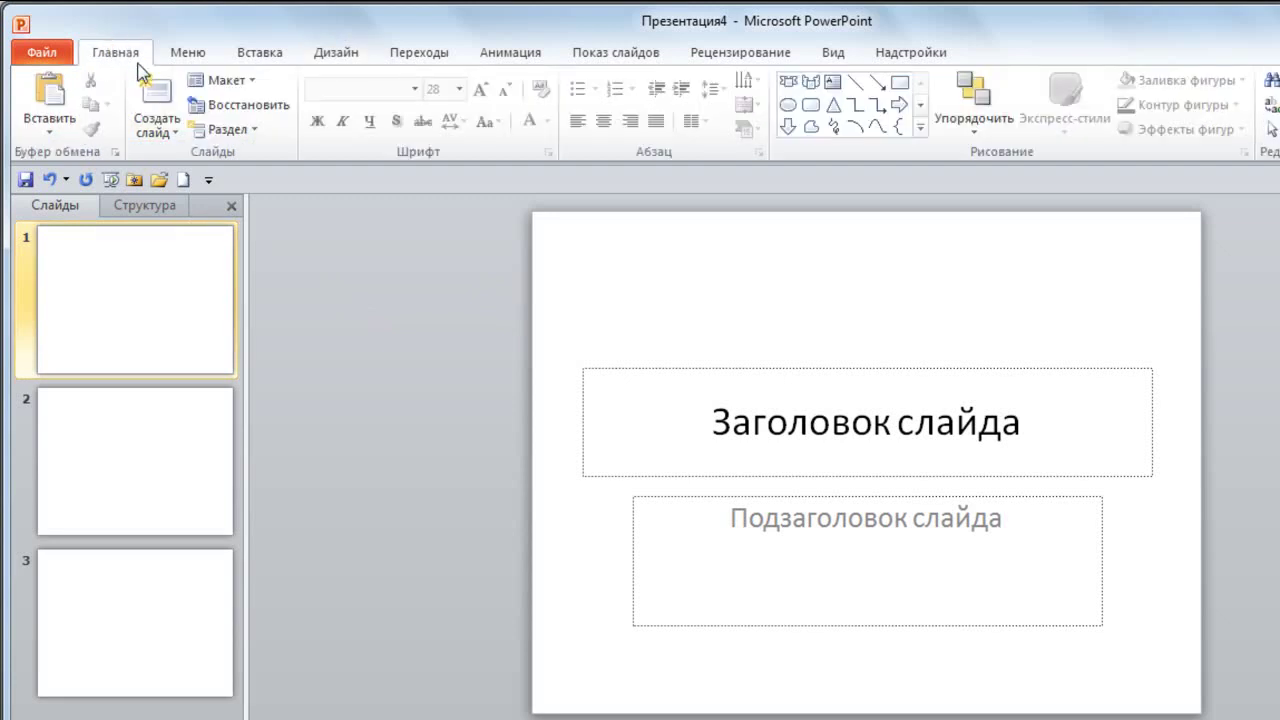
- Browse the New Slide layout list without adding a slide, then show the Design themes
{"action": "left_click", "coordinate": [175, 133]}
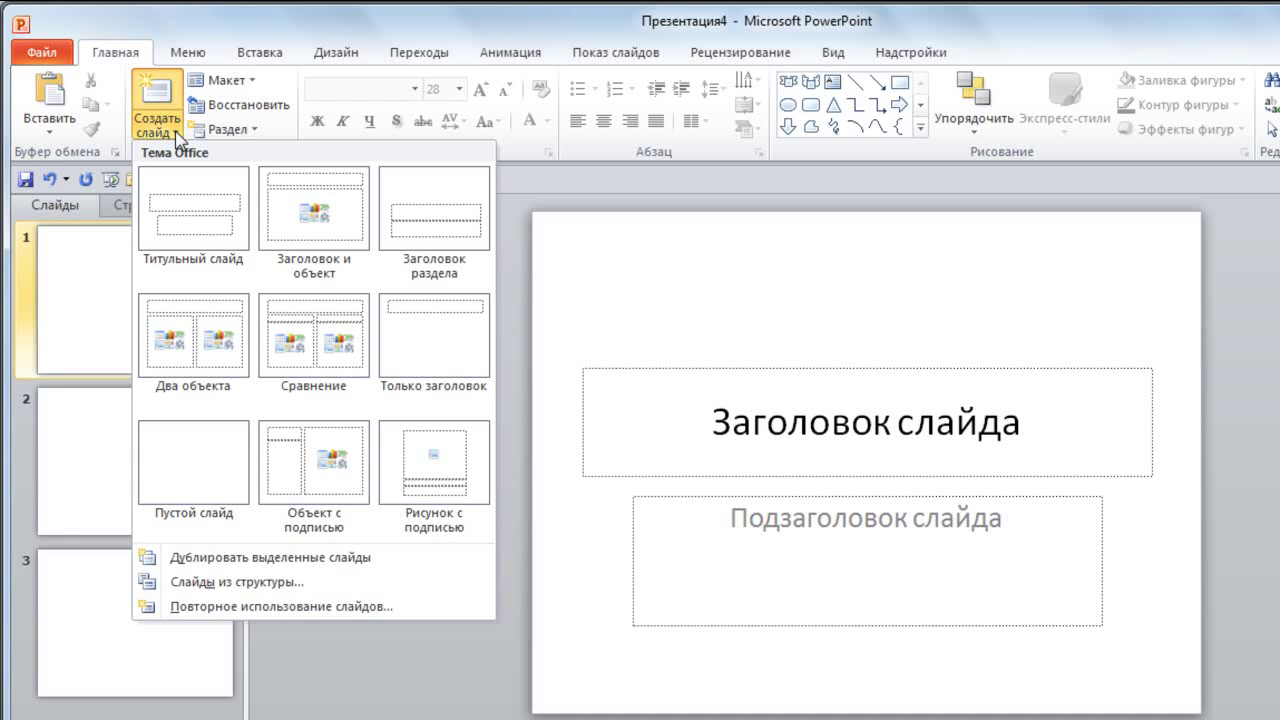
{"action": "left_click", "coordinate": [496, 230]}
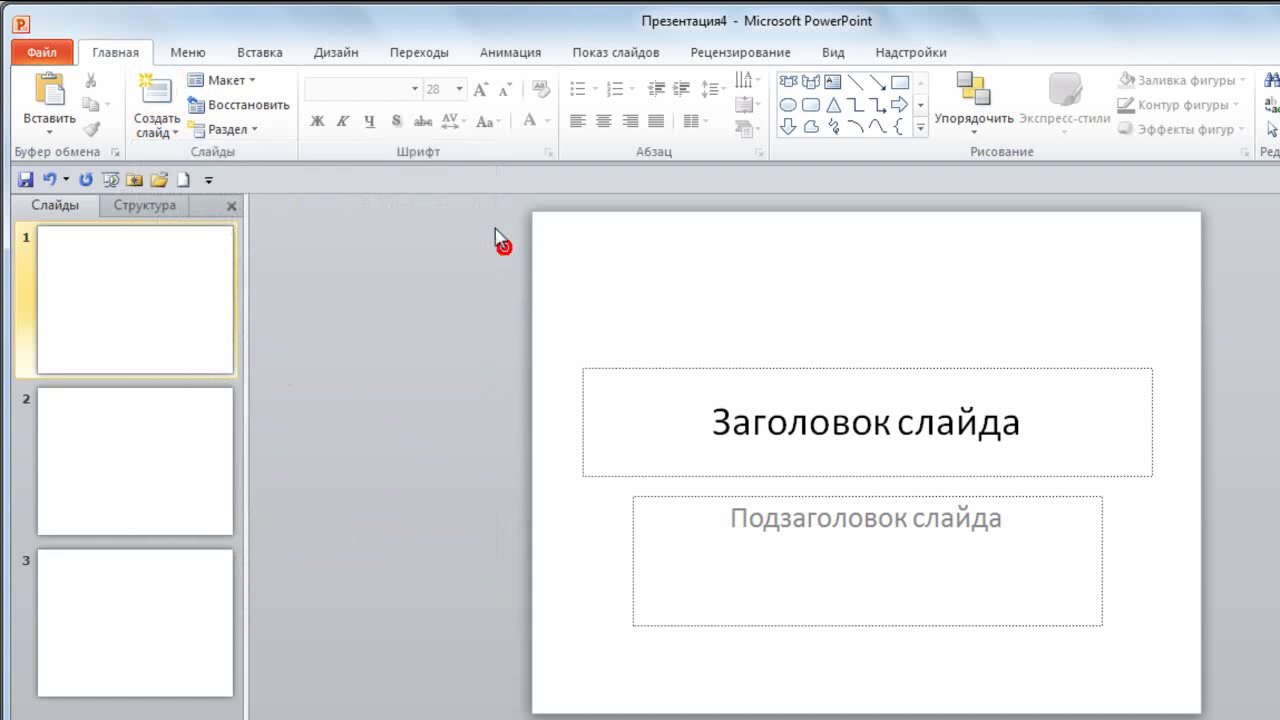
{"action": "left_click", "coordinate": [336, 56]}
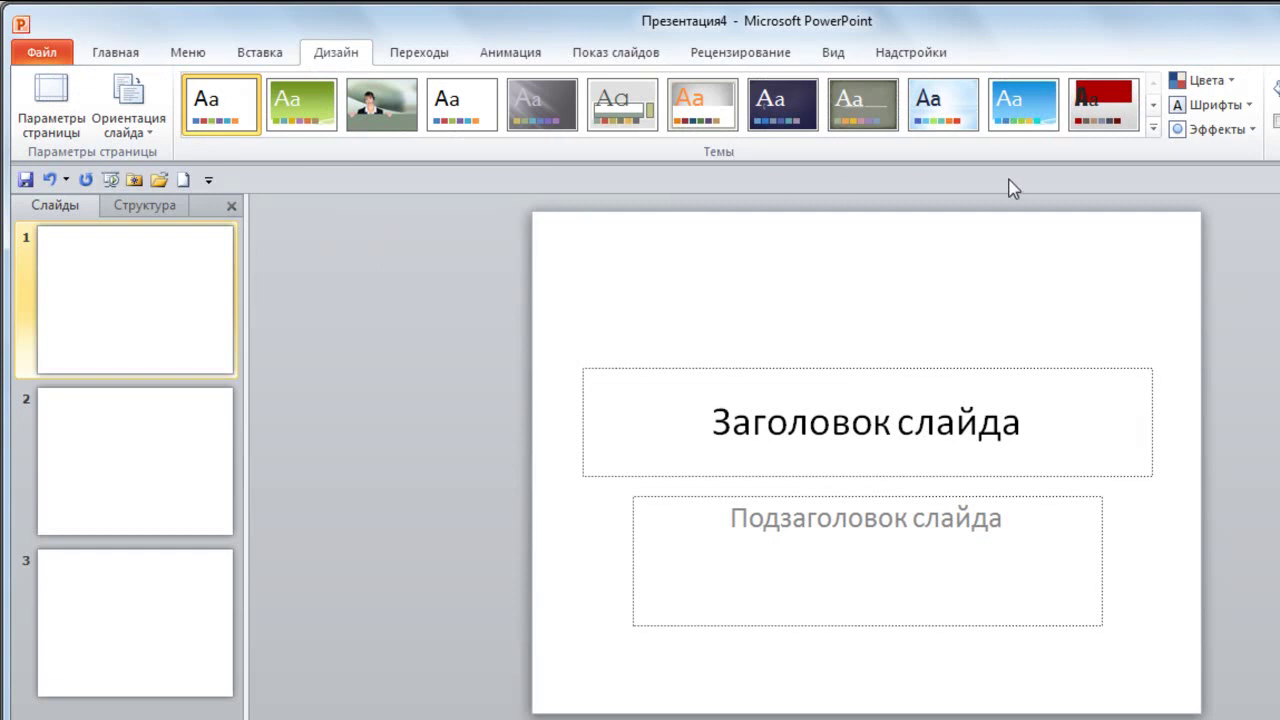
{"action": "left_click", "coordinate": [1154, 130]}
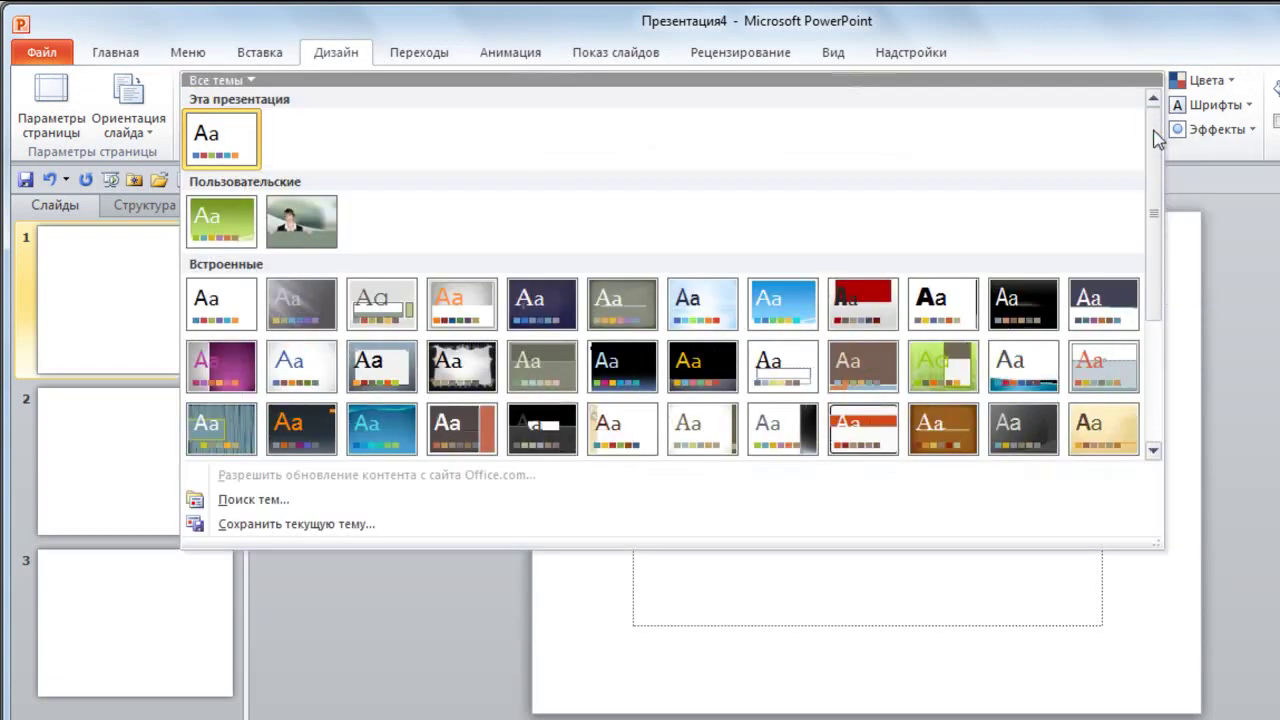
{"action": "left_click_drag", "start_coordinate": [1157, 135], "coordinate": [1157, 278]}
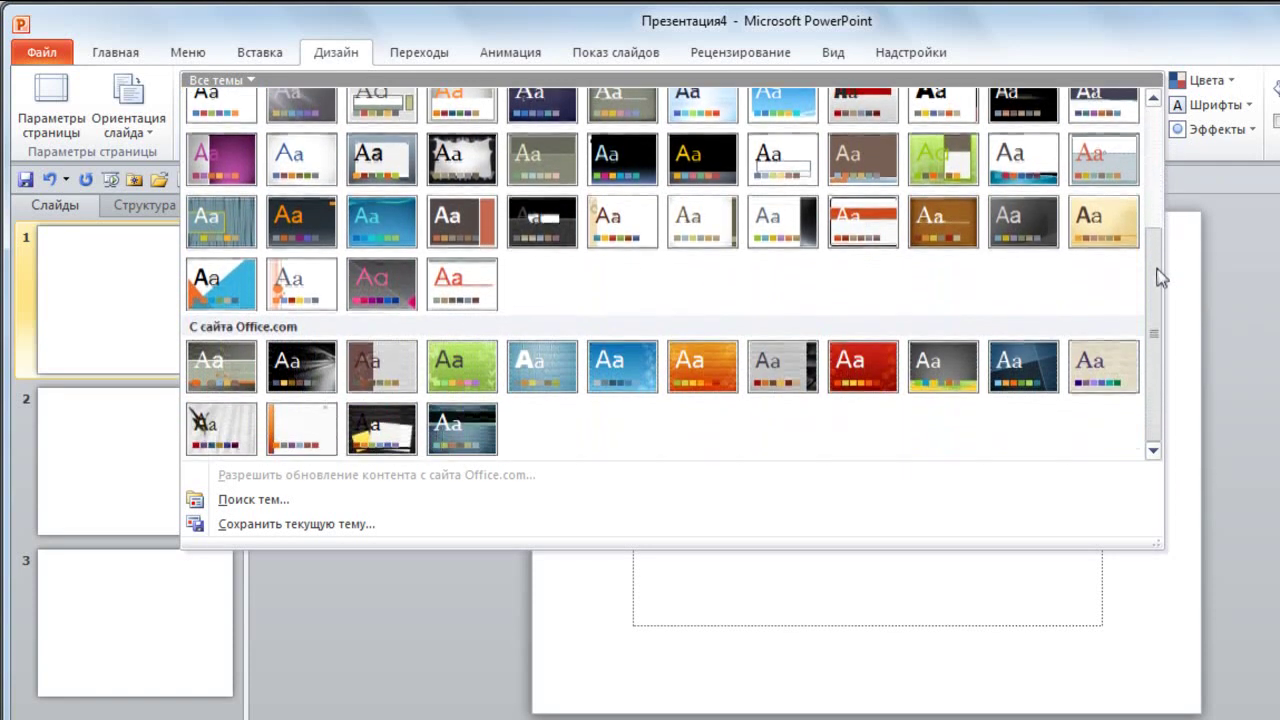
{"action": "left_click_drag", "start_coordinate": [1160, 278], "coordinate": [1140, 146]}
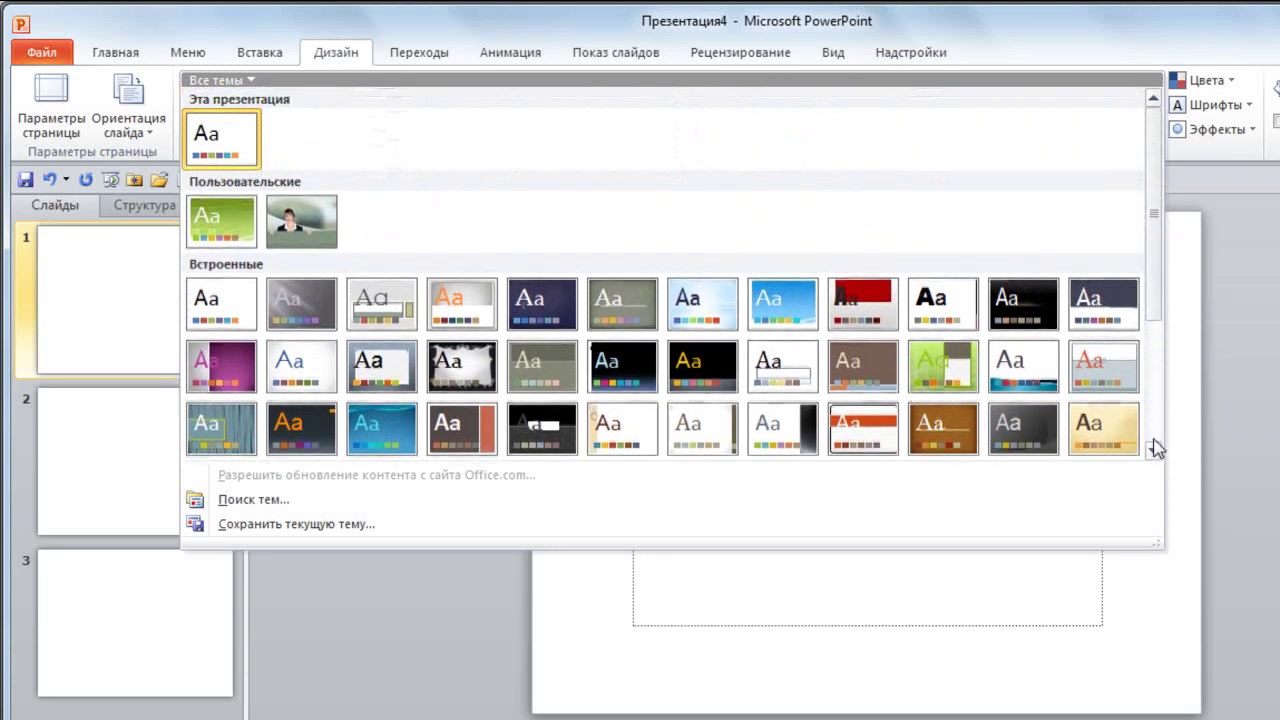
{"action": "left_click", "coordinate": [1153, 450]}
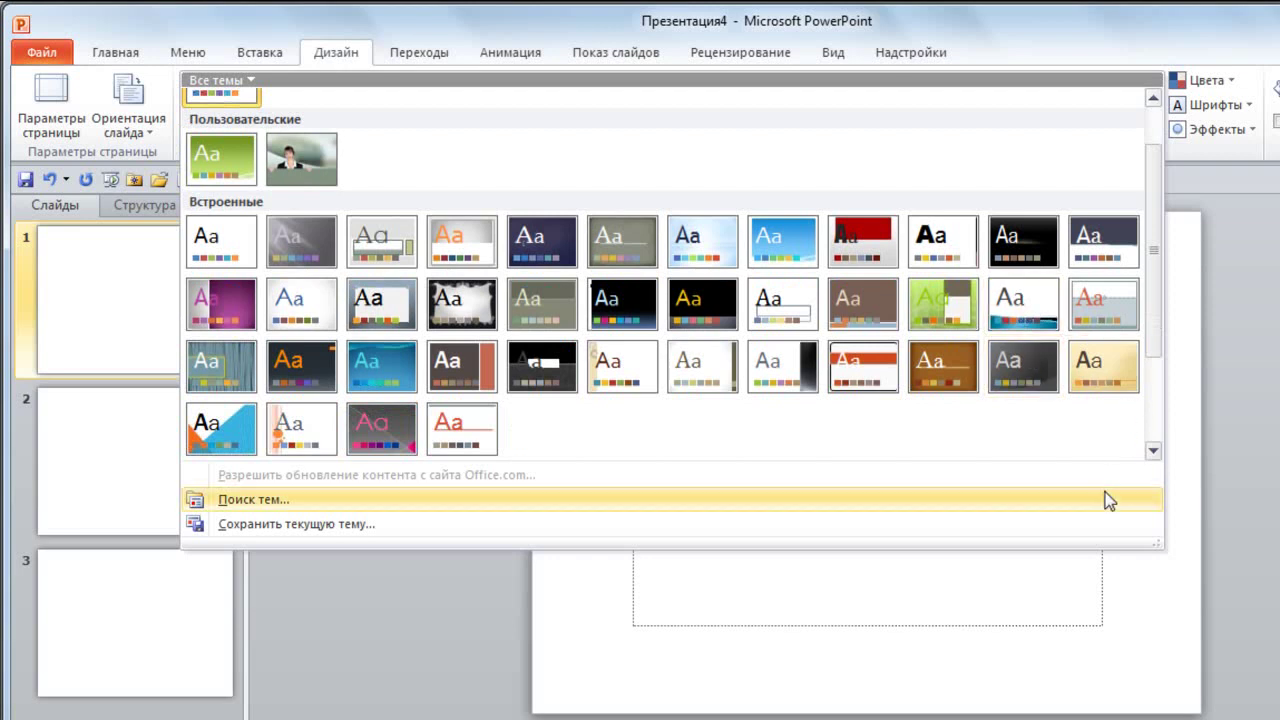
{"action": "left_click", "coordinate": [1240, 444]}
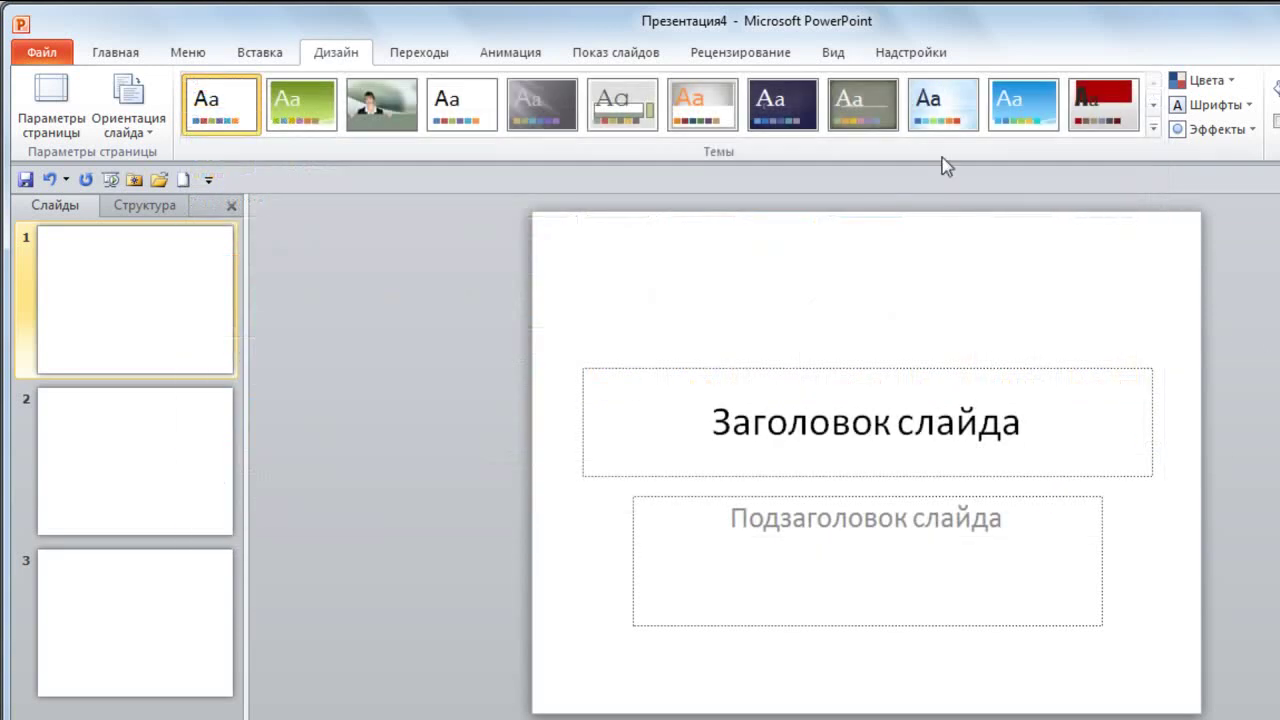
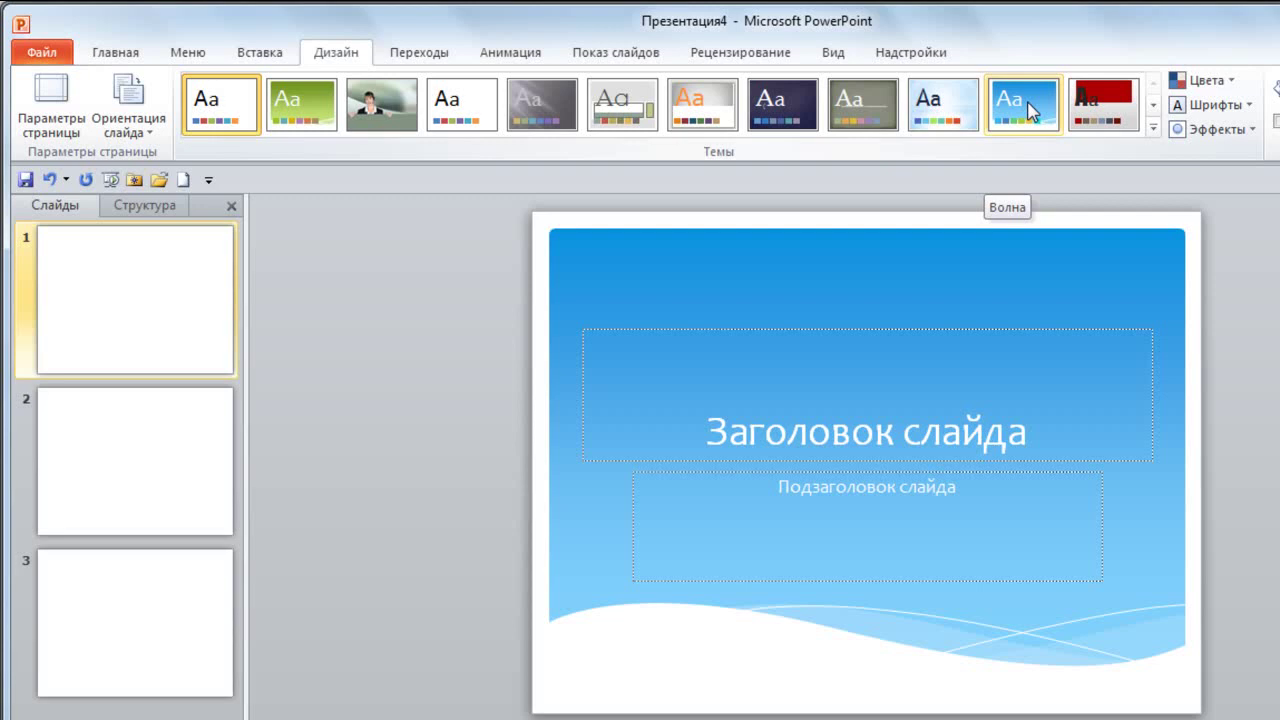
- Apply the Волна (Wave) theme, giving all three slides blue wave backgrounds, then return to Home
{"action": "left_click", "coordinate": [1032, 110]}
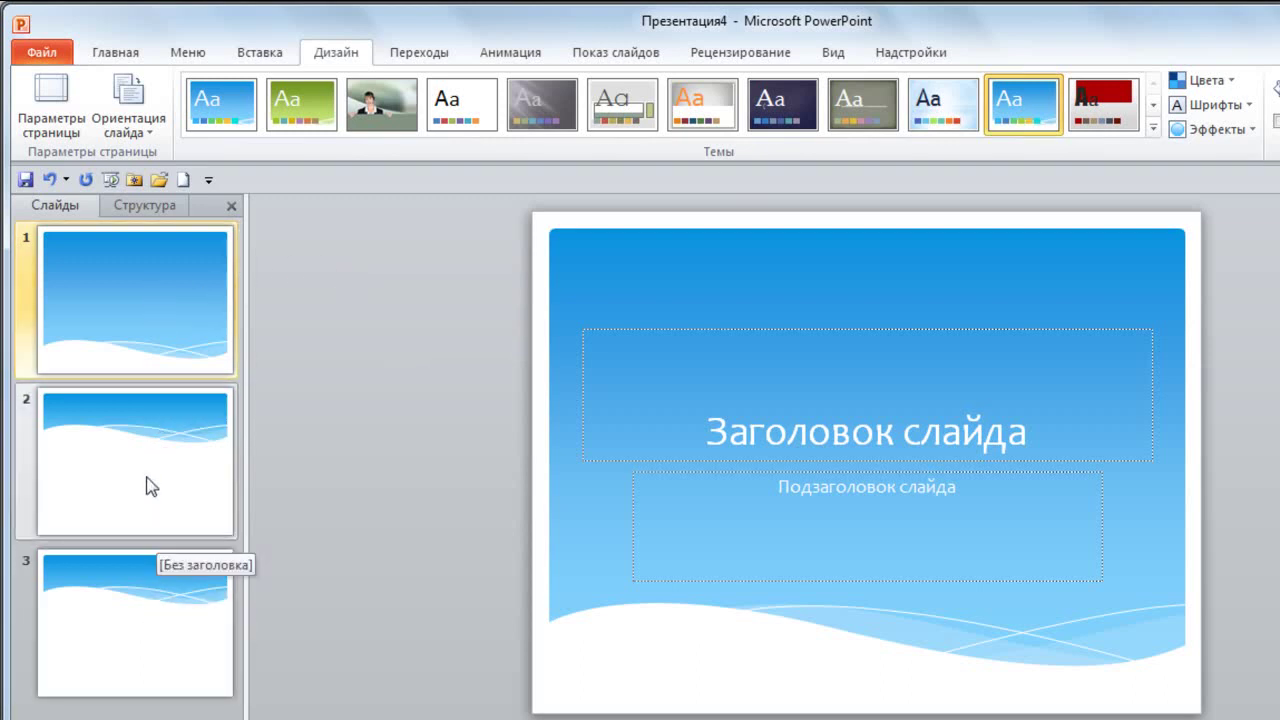
{"action": "left_click", "coordinate": [118, 57]}
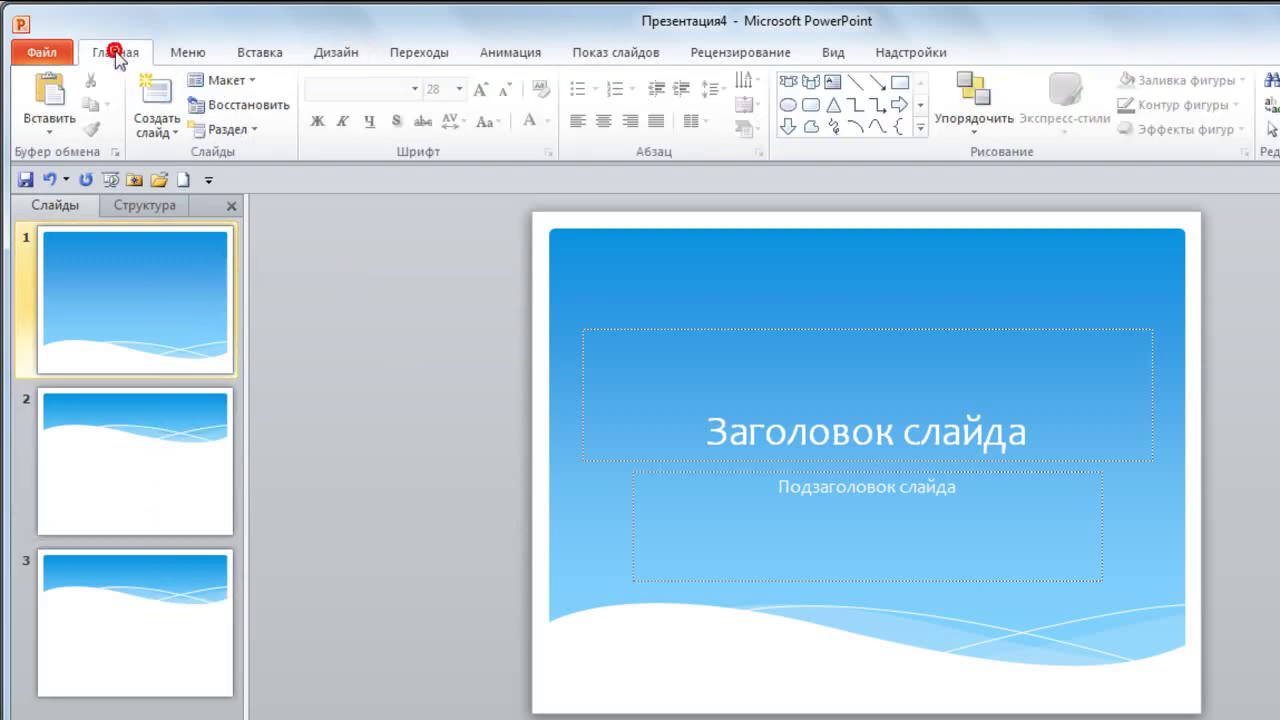
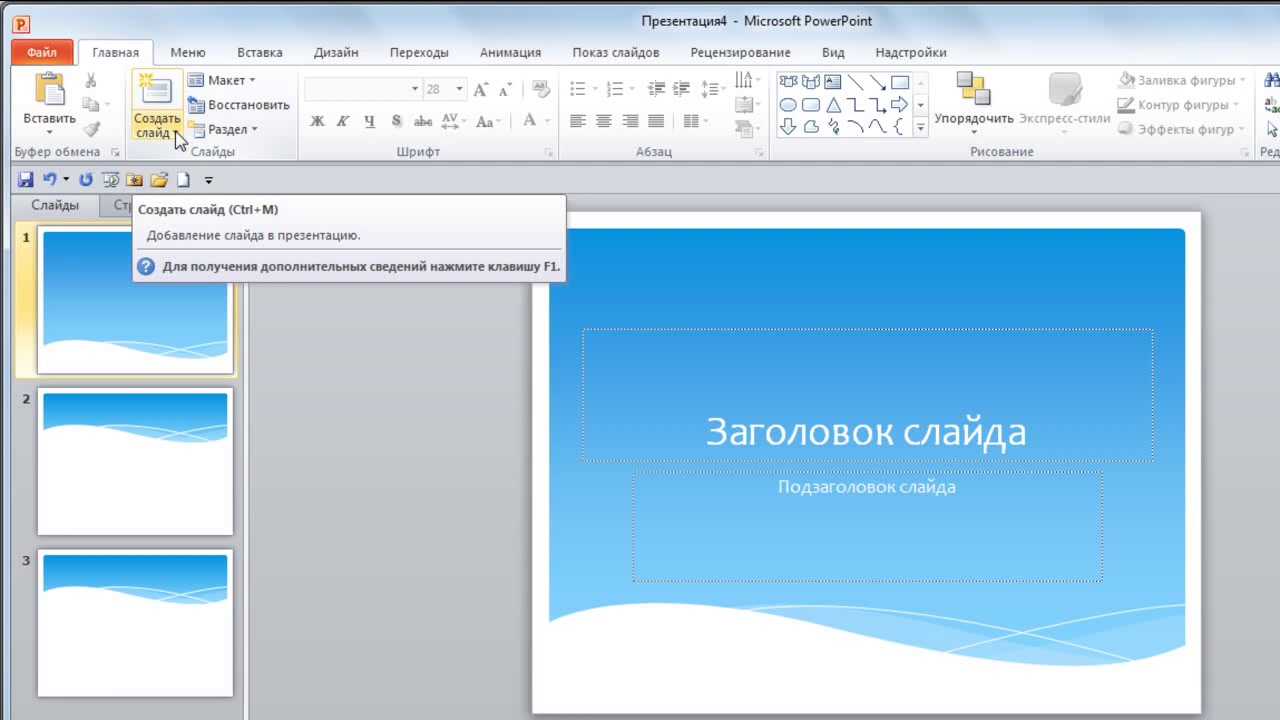
- Preview the new-slide layouts without adding a slide, then try the red design theme
{"action": "left_click", "coordinate": [176, 133]}
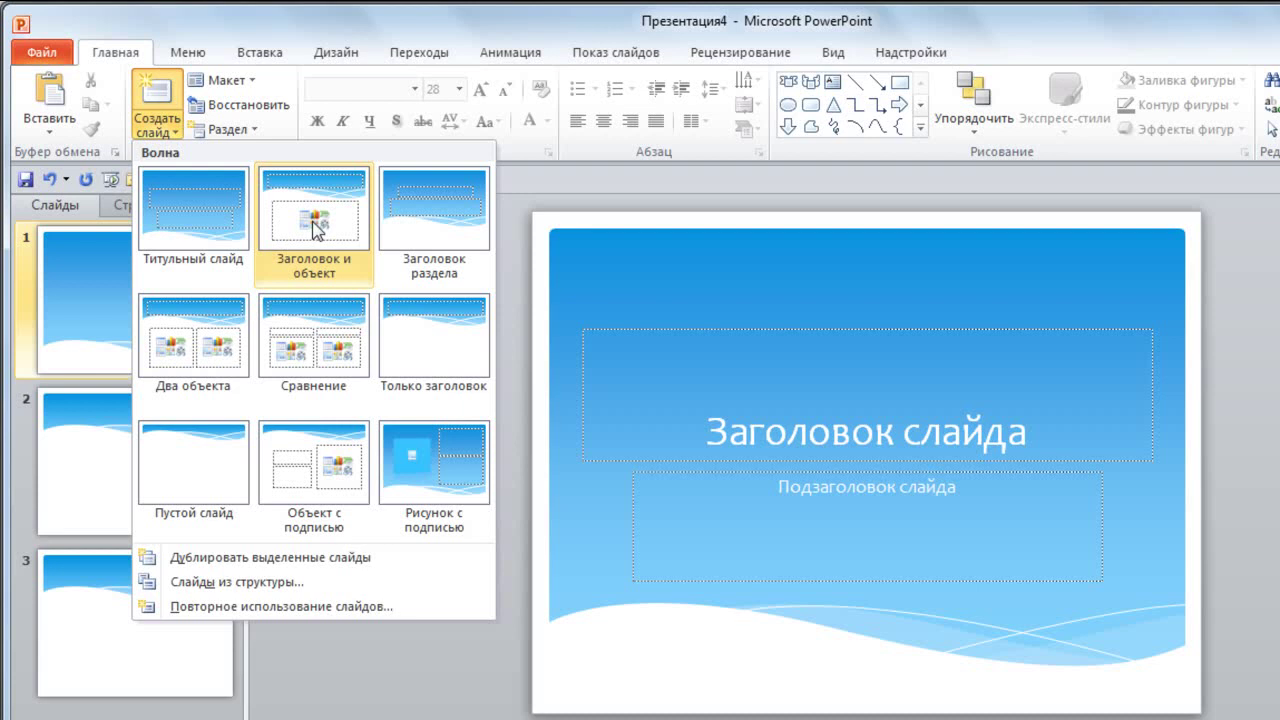
{"action": "left_click", "coordinate": [503, 227]}
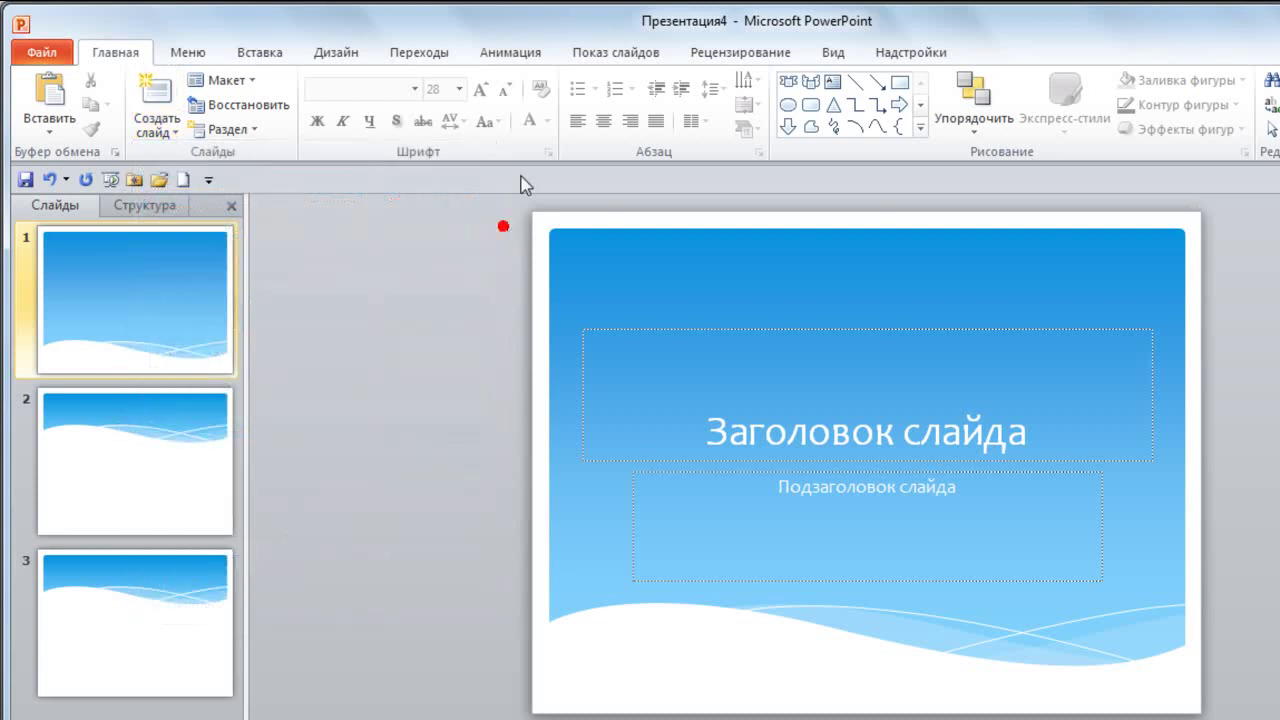
{"action": "left_click", "coordinate": [362, 55]}
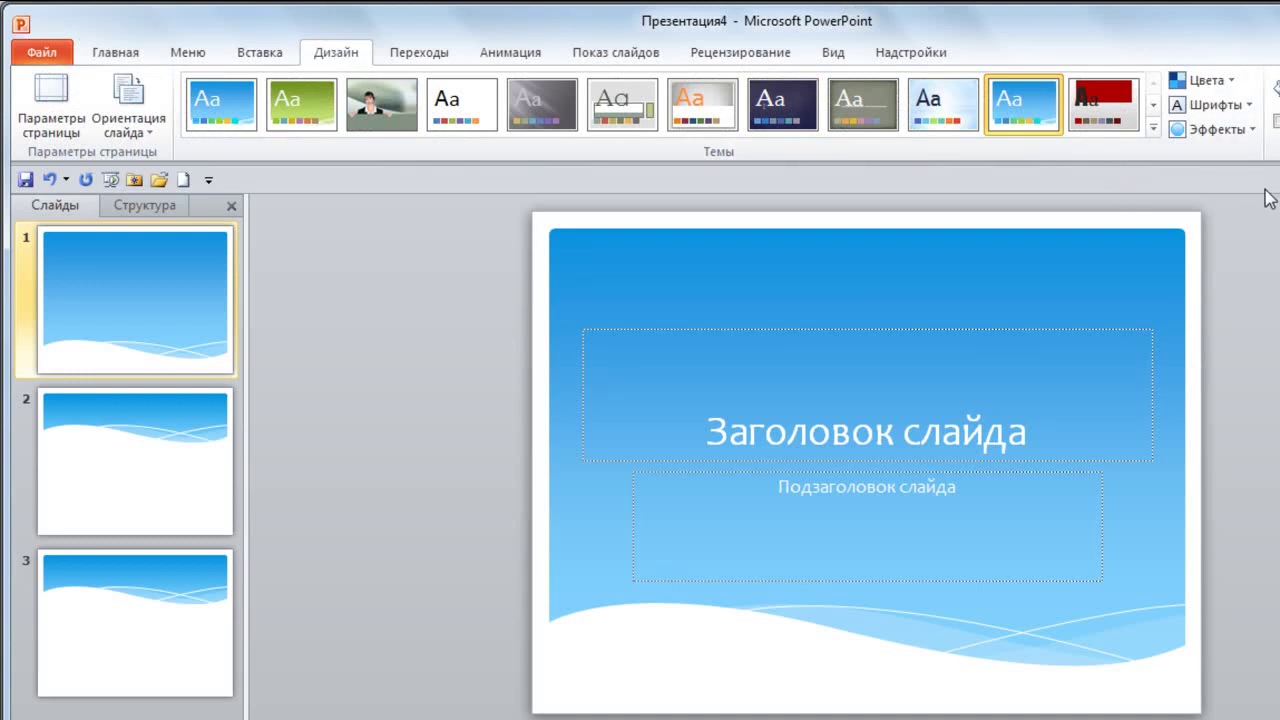
{"action": "left_click", "coordinate": [1100, 112]}
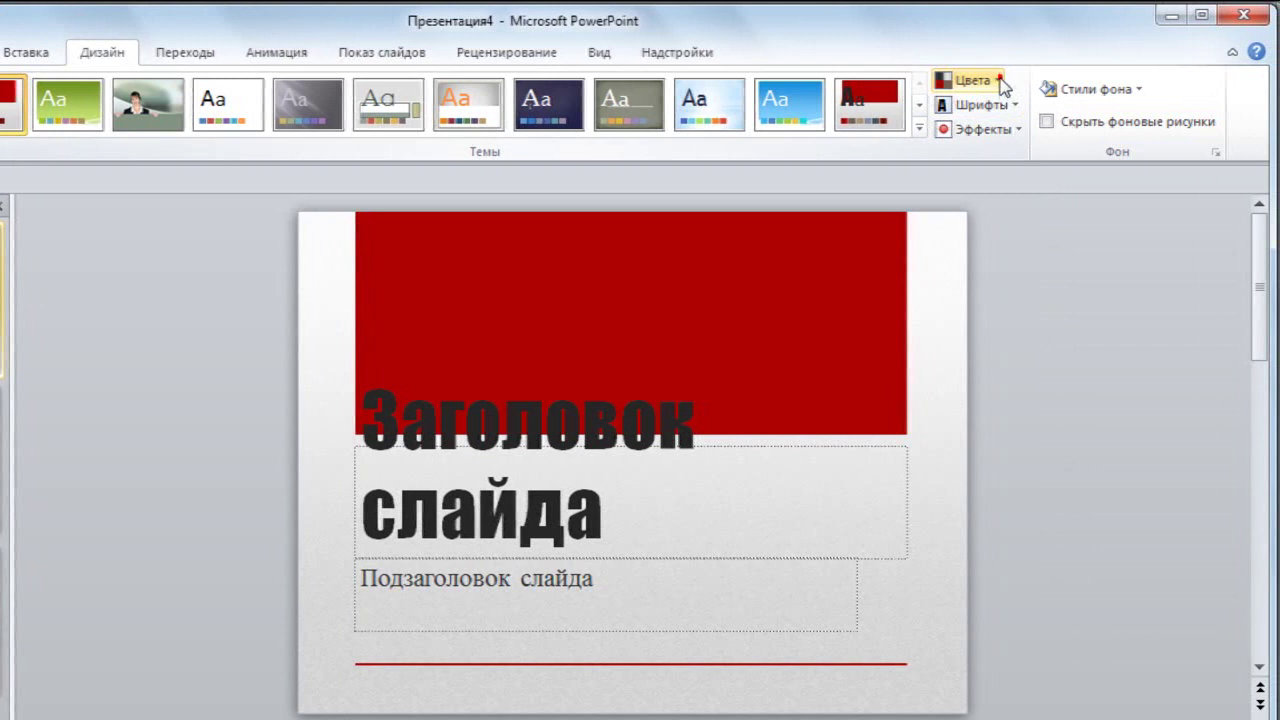
- Browse the theme colour schemes, then go back to the blue Wave theme
{"action": "left_click", "coordinate": [1000, 82]}
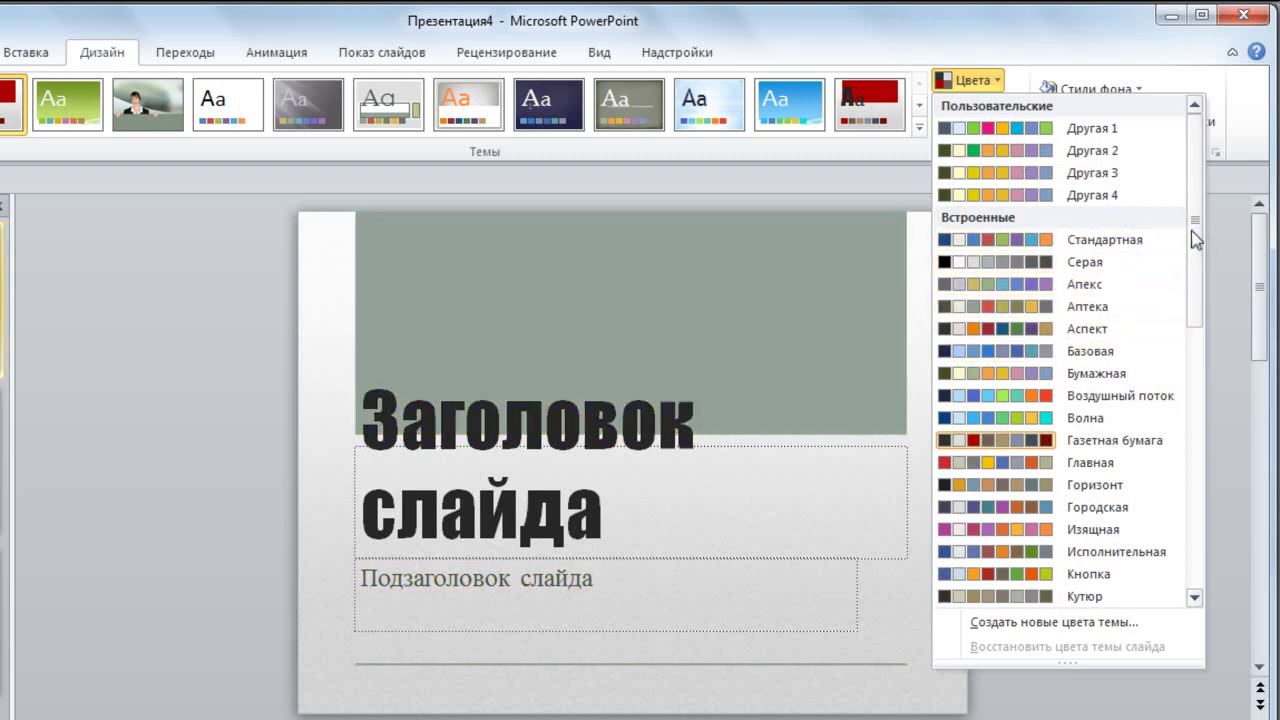
{"action": "left_click_drag", "start_coordinate": [1193, 238], "coordinate": [1195, 520]}
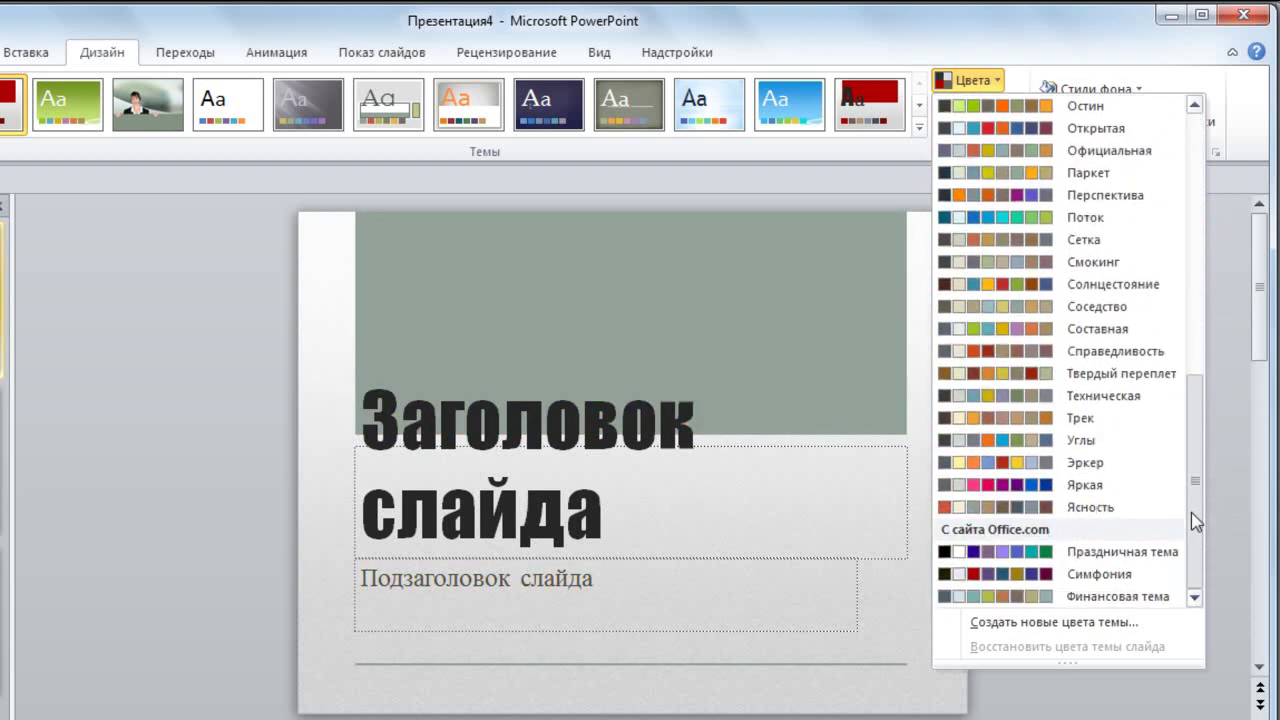
{"action": "scroll", "coordinate": [1110, 565], "scroll_direction": "up", "scroll_amount": 10}
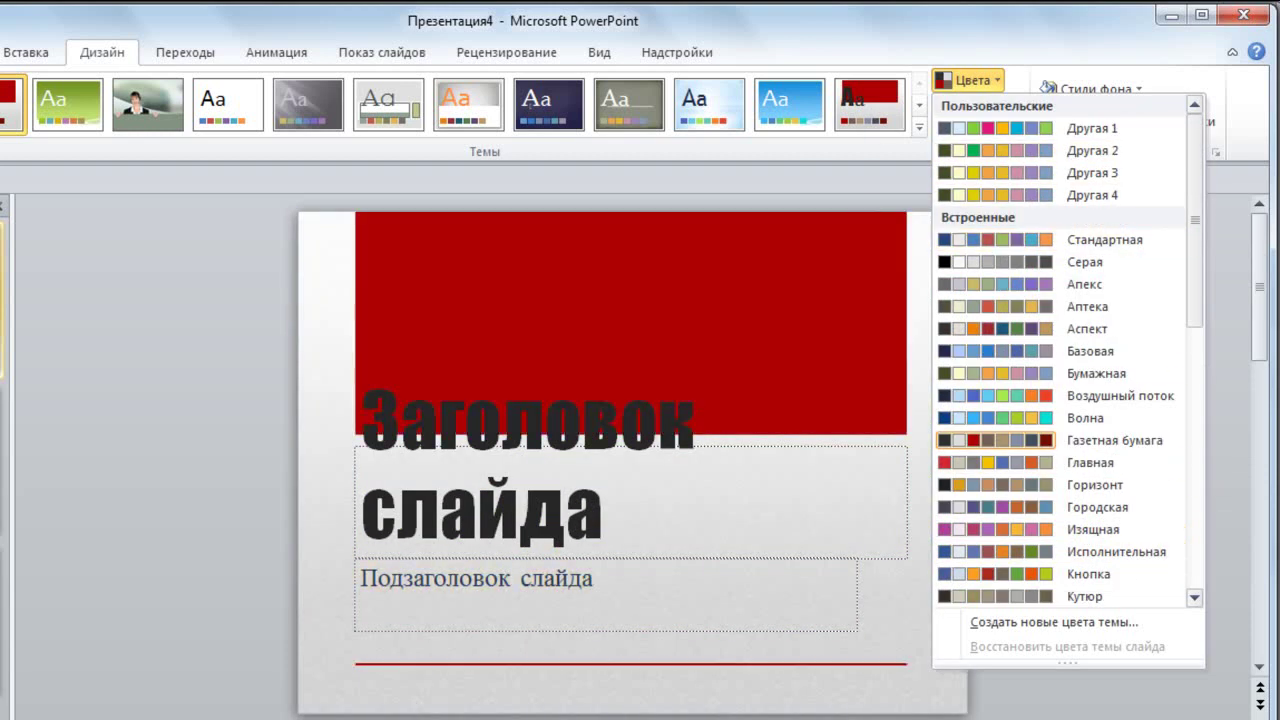
{"action": "left_click", "coordinate": [1232, 358]}
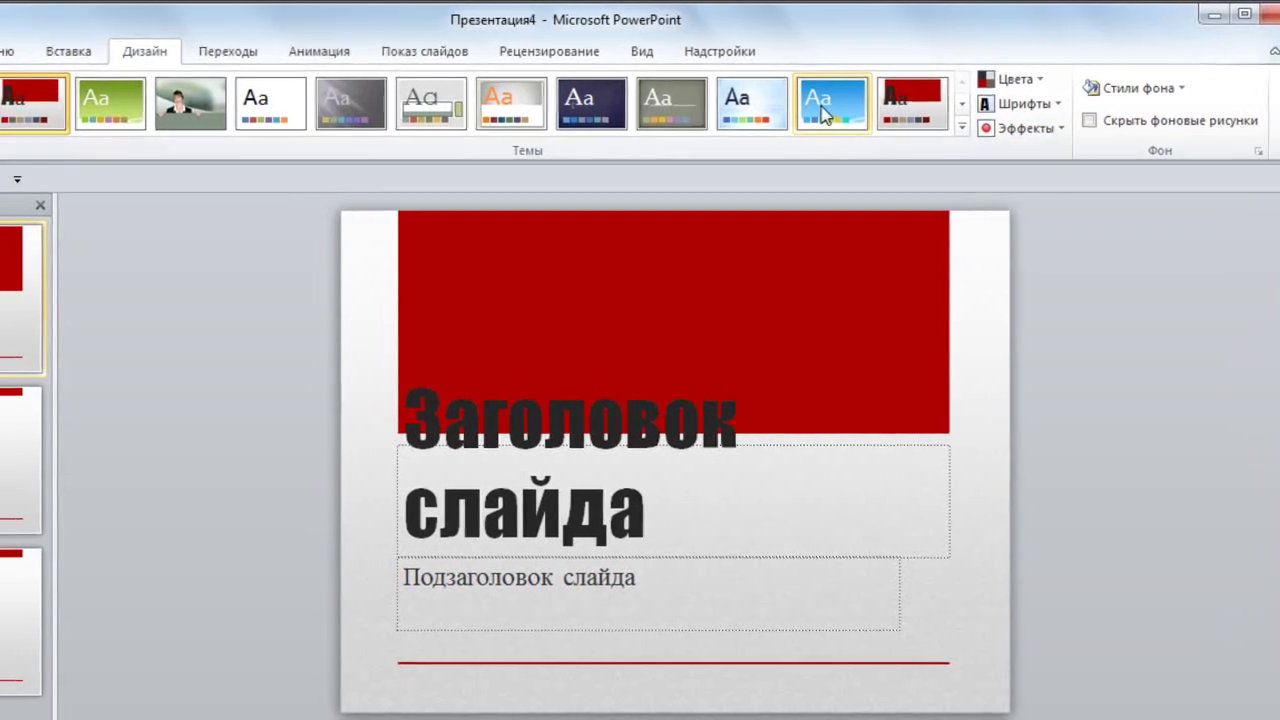
{"action": "left_click", "coordinate": [788, 104]}
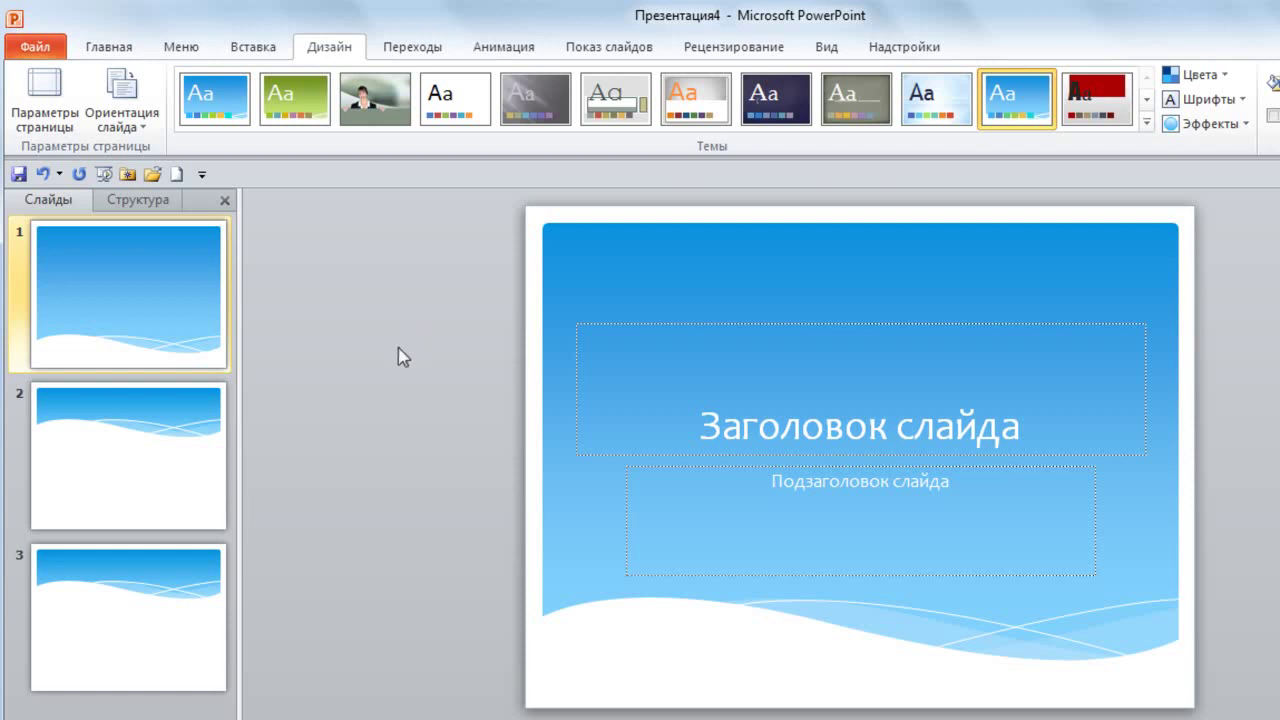
- Switch to slide 2, and start then cancel a table in its content placeholder
{"action": "left_click", "coordinate": [157, 440]}
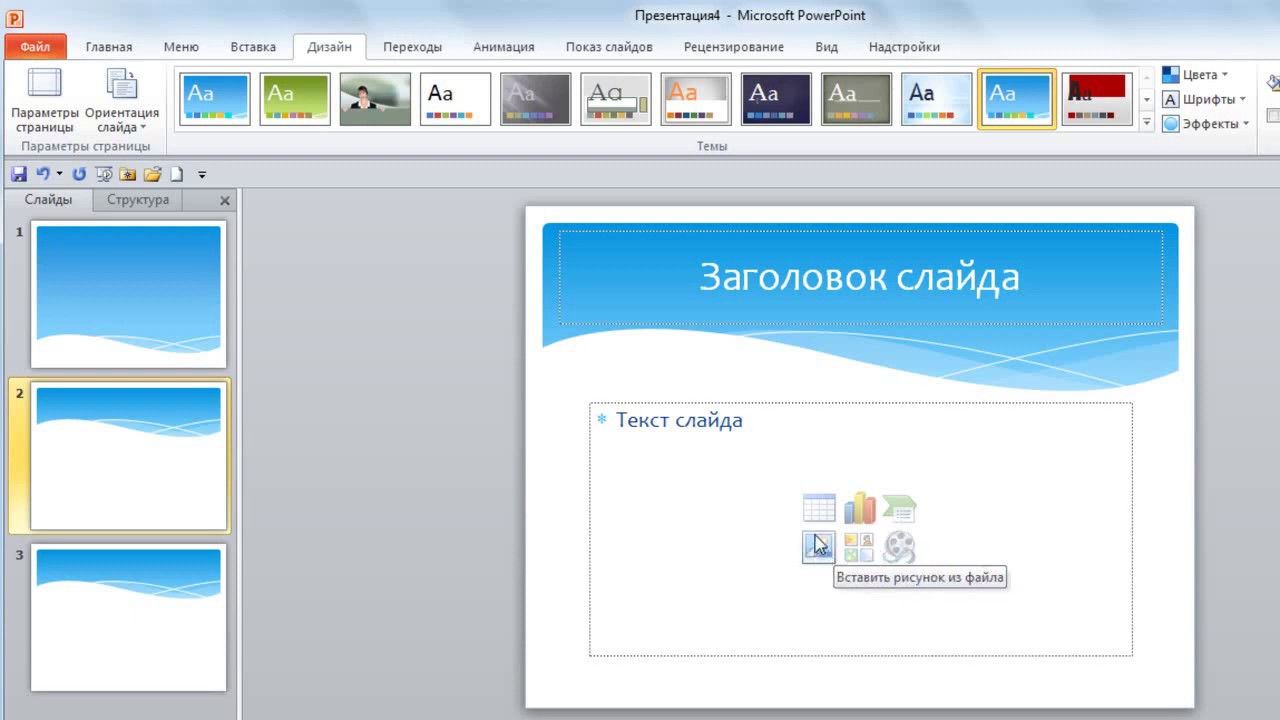
{"action": "left_click", "coordinate": [977, 491]}
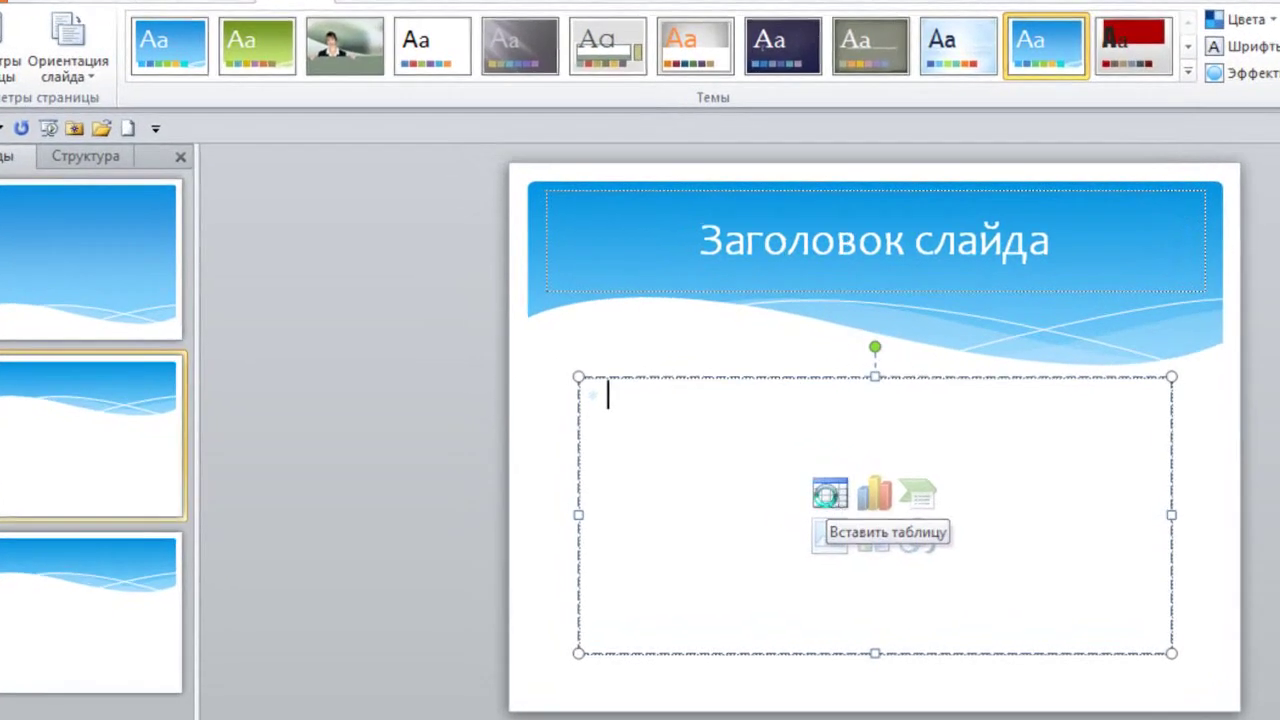
{"action": "left_click", "coordinate": [816, 511]}
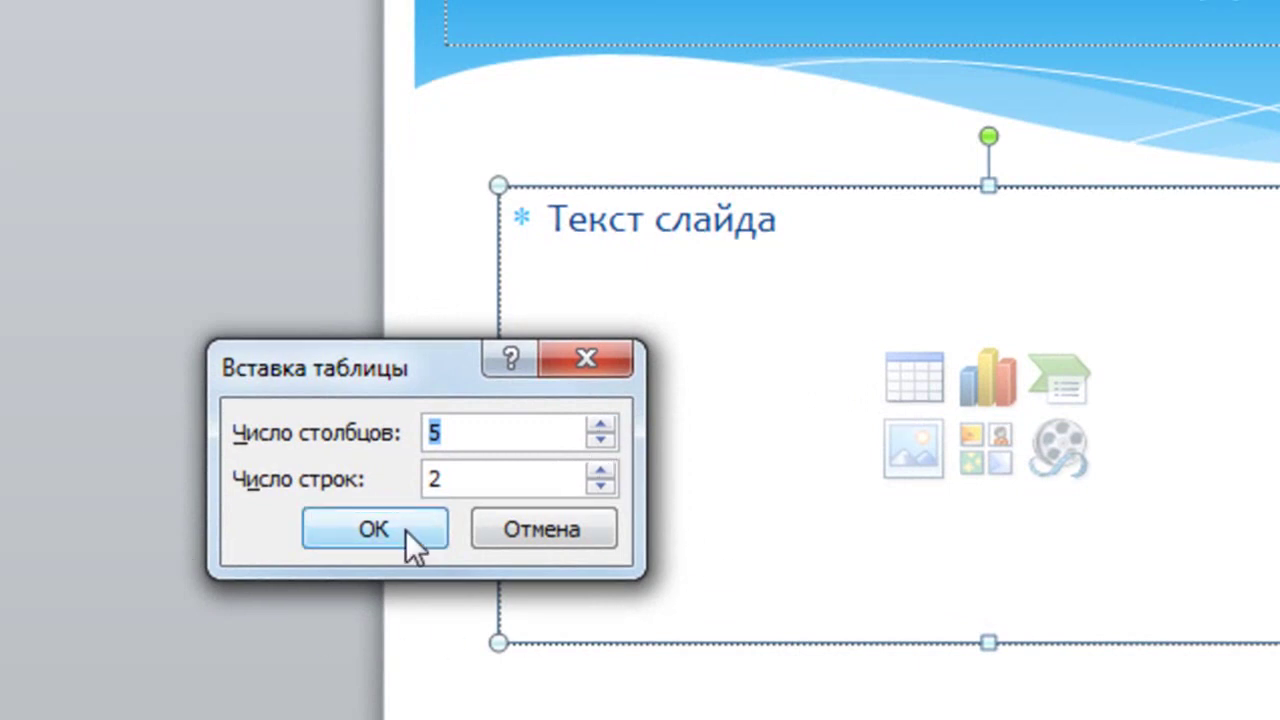
{"action": "left_click", "coordinate": [548, 529]}
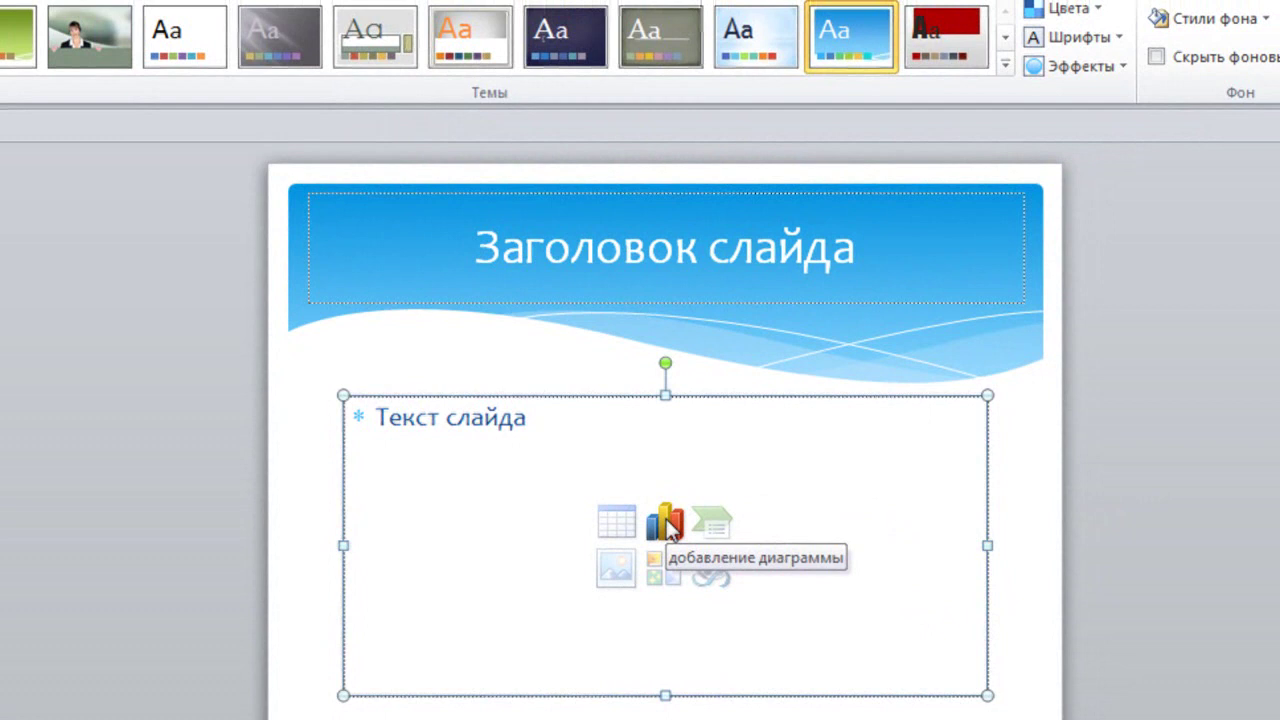
- Browse chart types and insert an exploded Круговая pie chart into slide 2's placeholder
{"action": "left_click", "coordinate": [666, 521]}
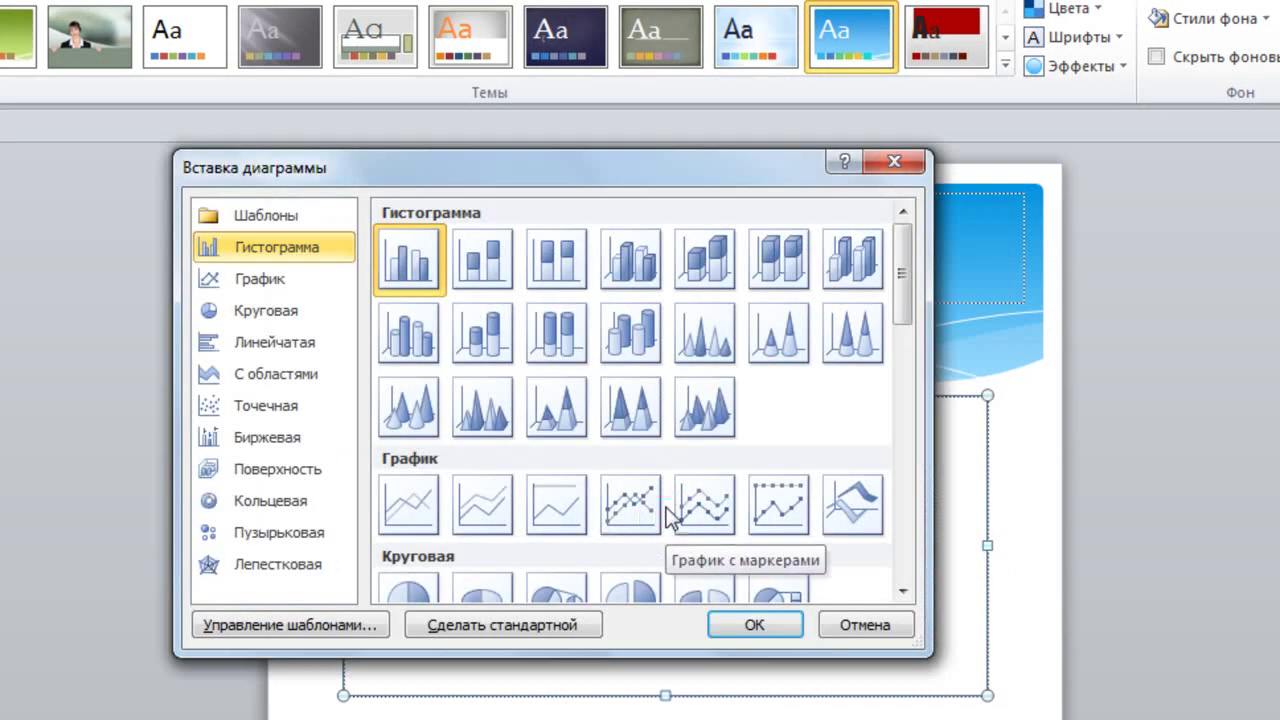
{"action": "left_click_drag", "start_coordinate": [901, 236], "coordinate": [903, 280]}
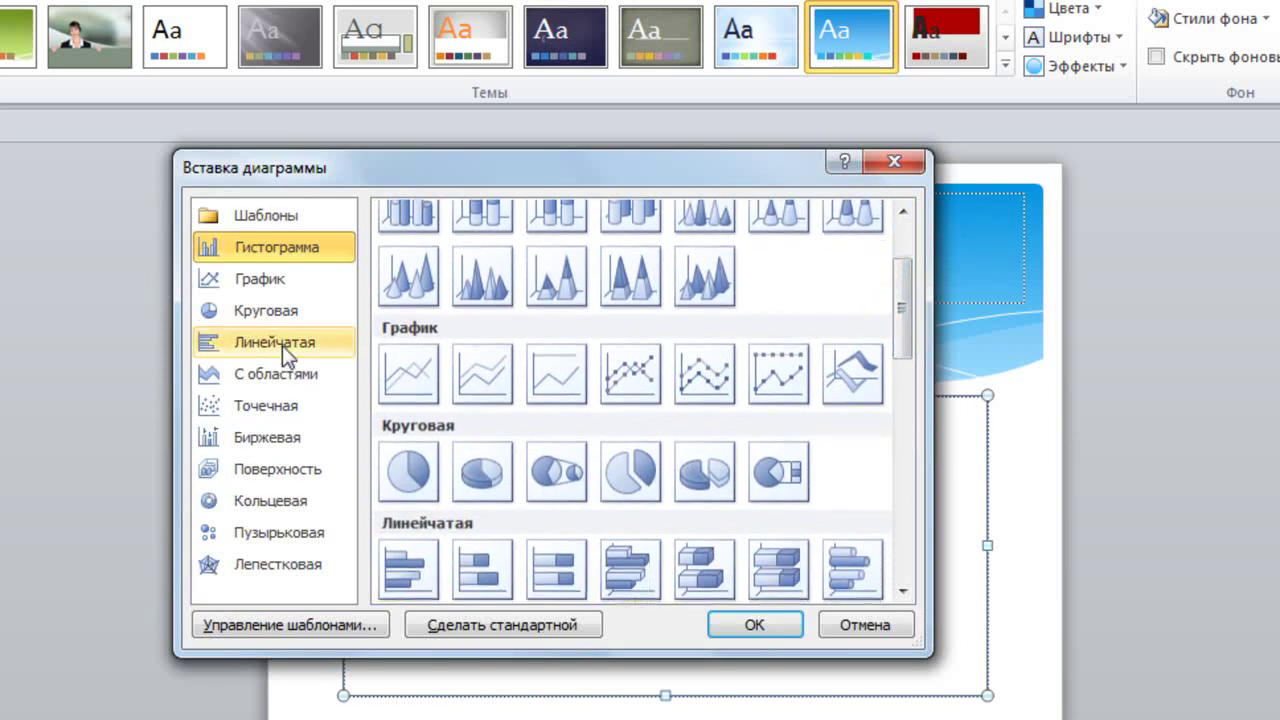
{"action": "left_click", "coordinate": [270, 309]}
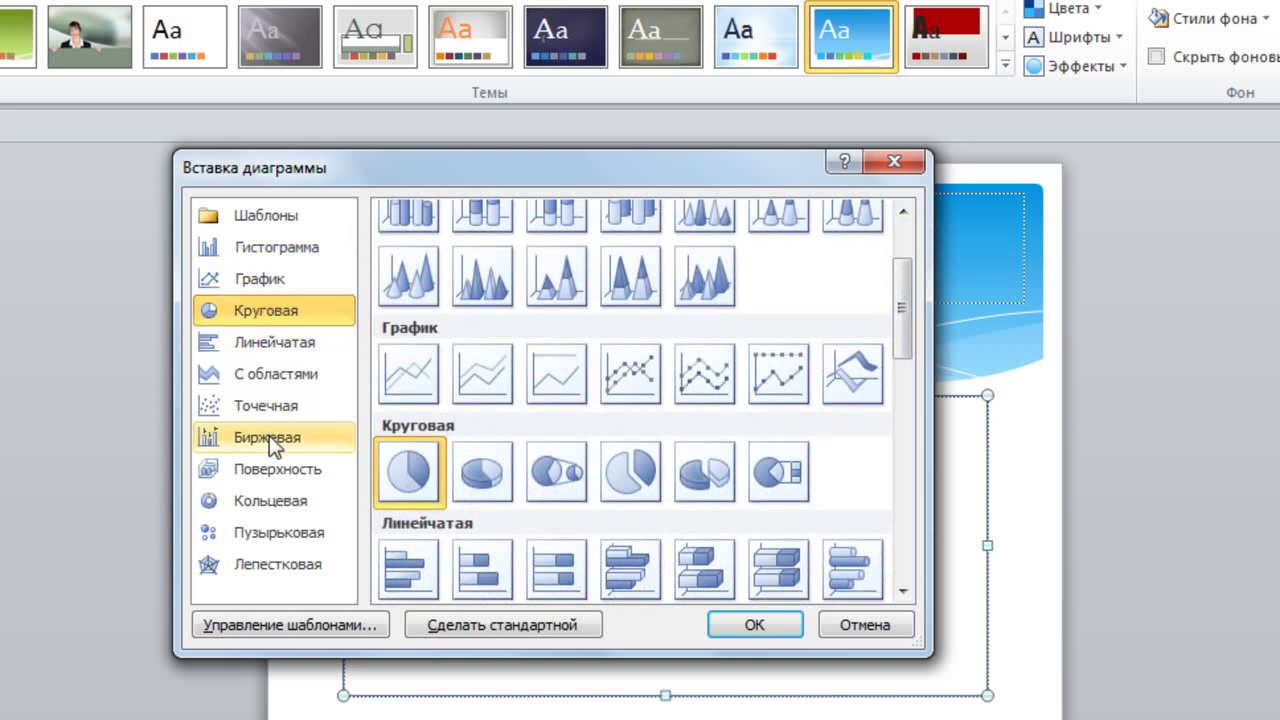
{"action": "left_click", "coordinate": [269, 437]}
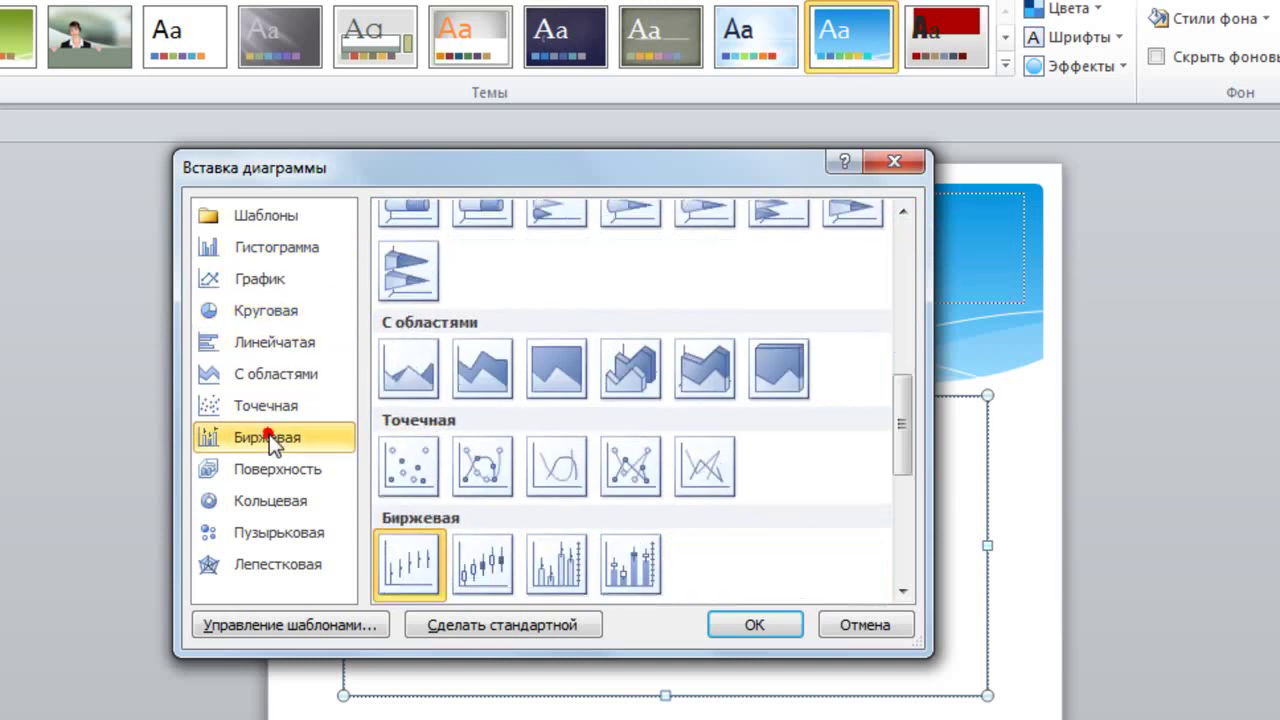
{"action": "left_click", "coordinate": [267, 540]}
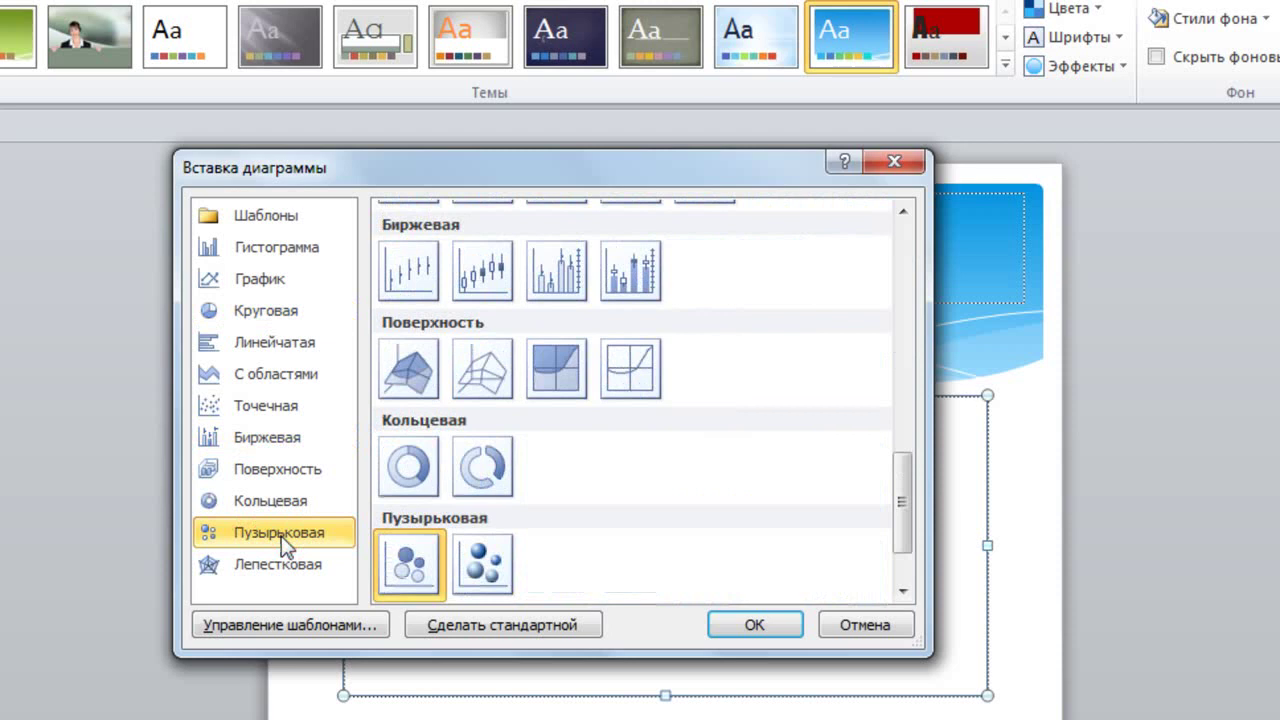
{"action": "left_click", "coordinate": [270, 310]}
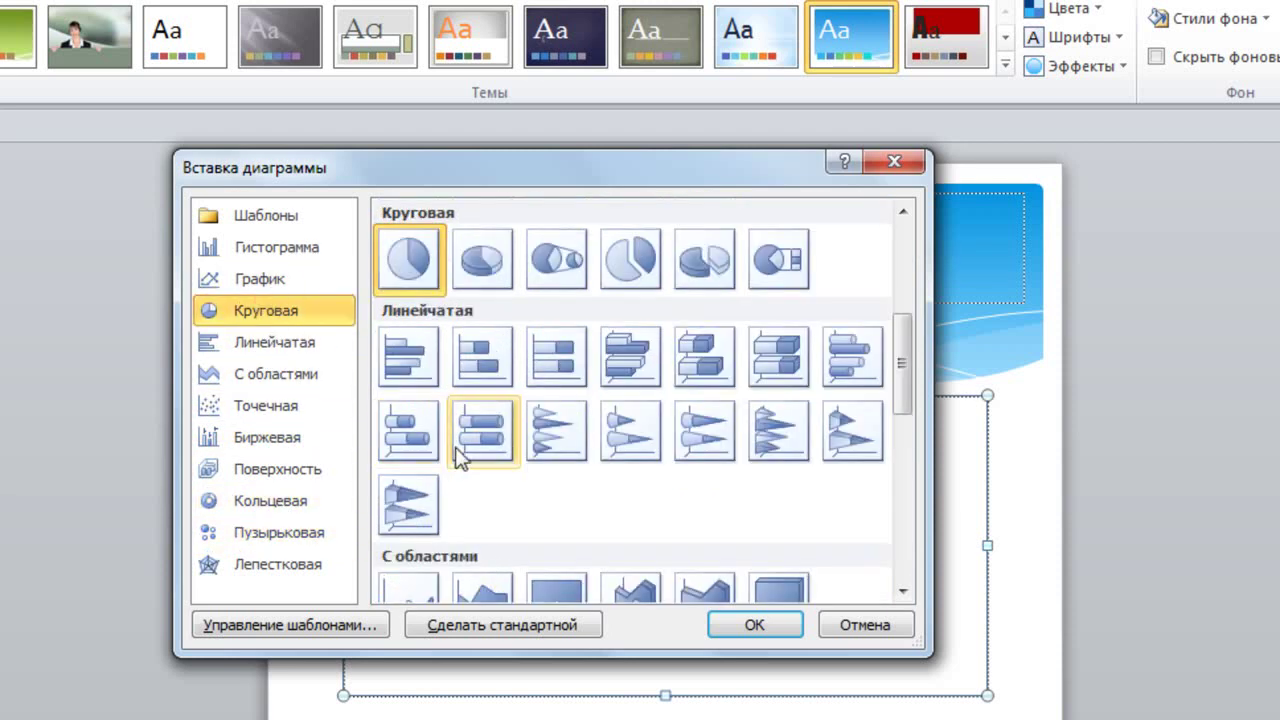
{"action": "left_click", "coordinate": [628, 268]}
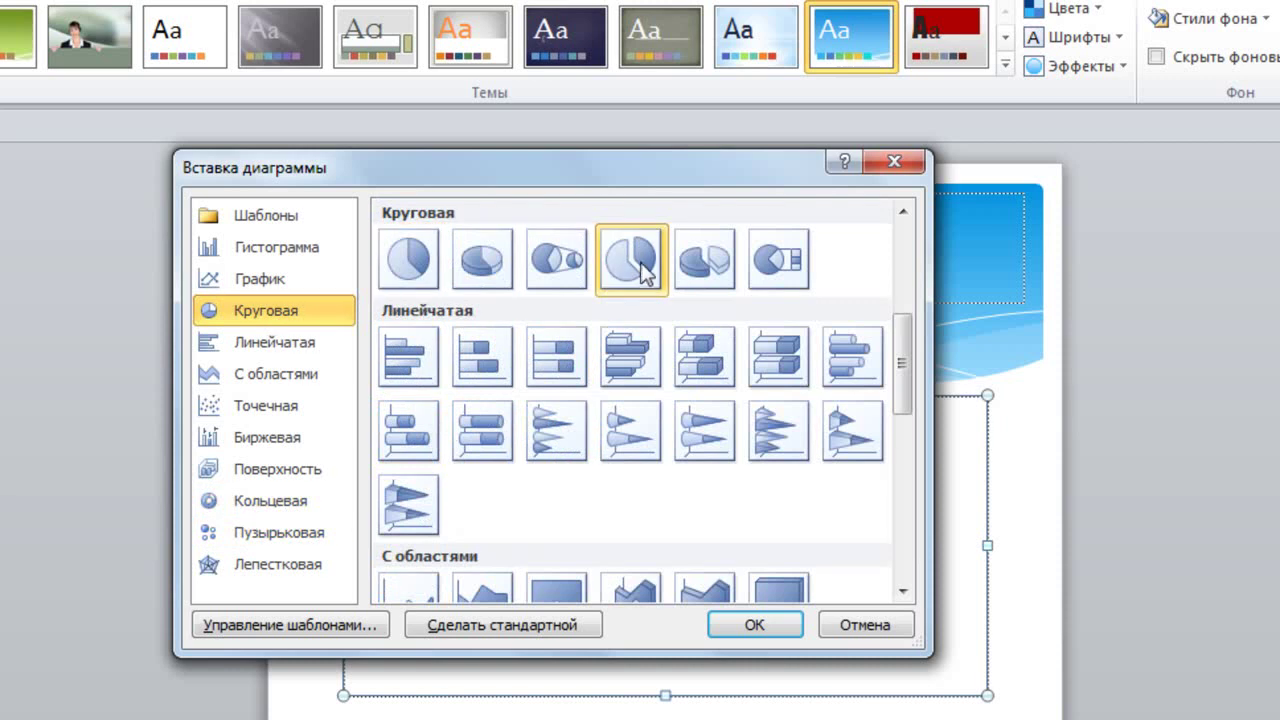
{"action": "double_click", "coordinate": [640, 266]}
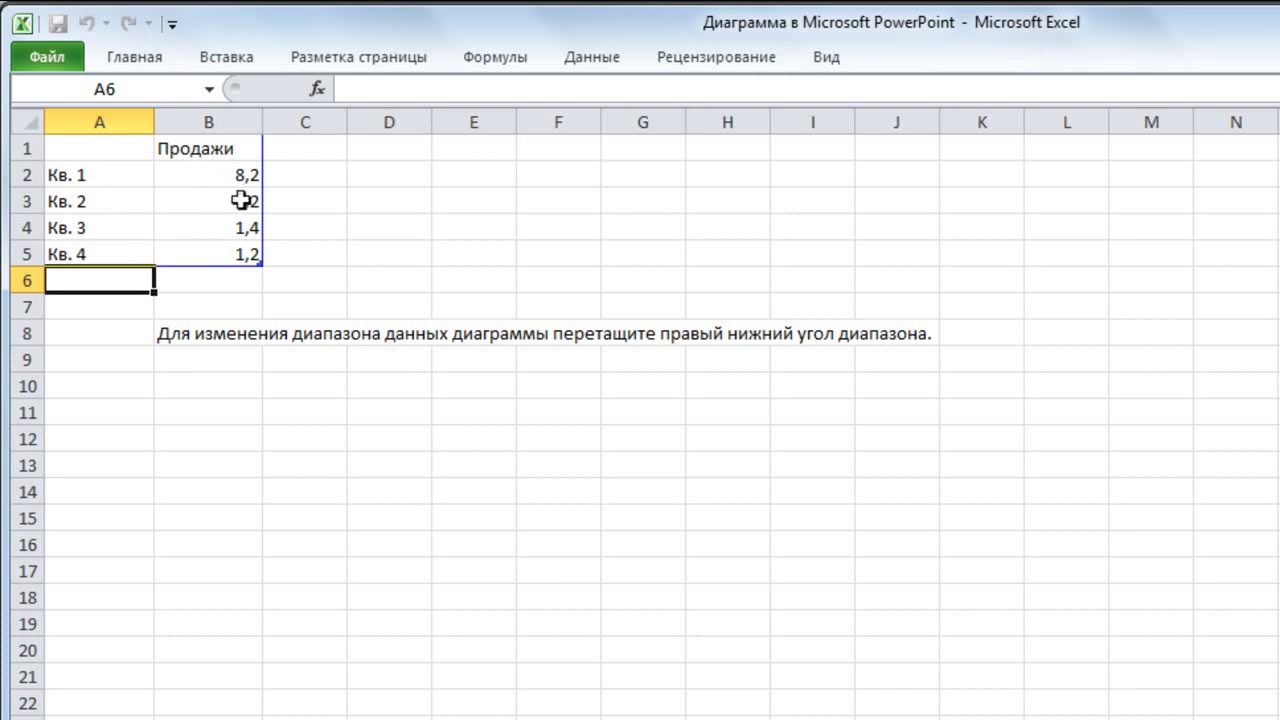
- Enter 12 as the Кв. 2 Продажи value in cell B3 of the chart data
{"action": "left_click", "coordinate": [240, 203]}
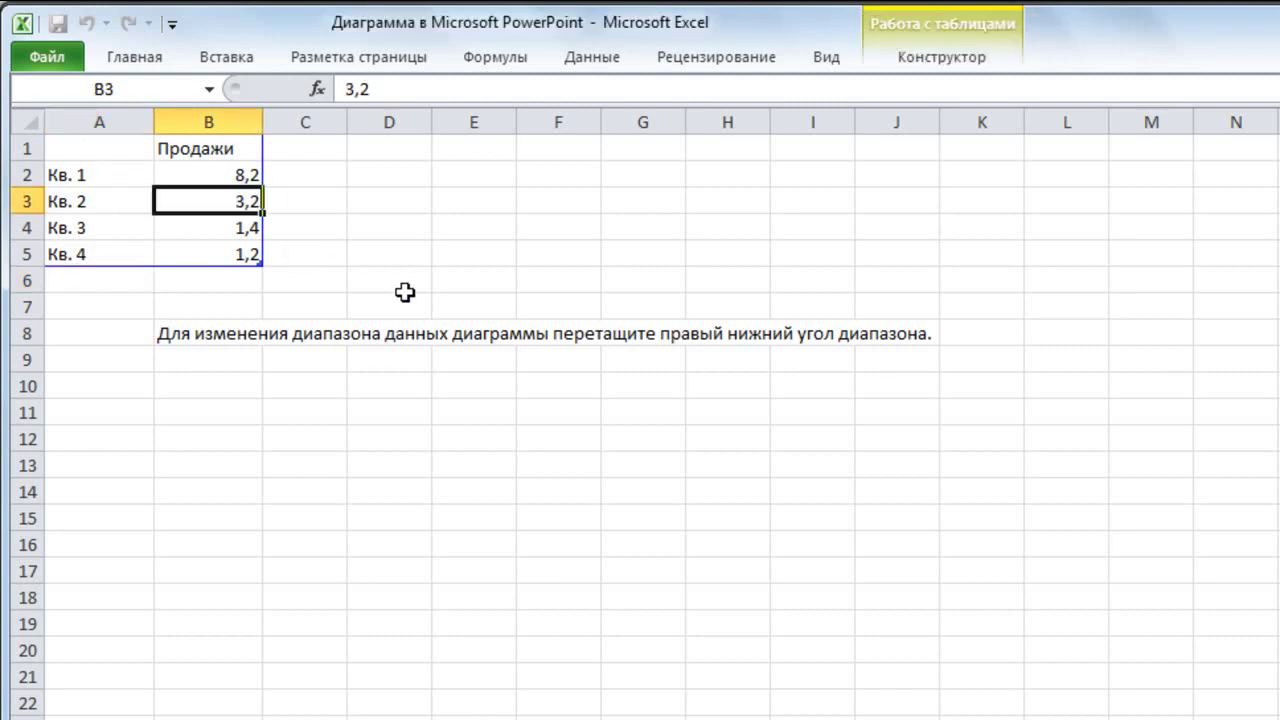
{"action": "type", "text": "1"}
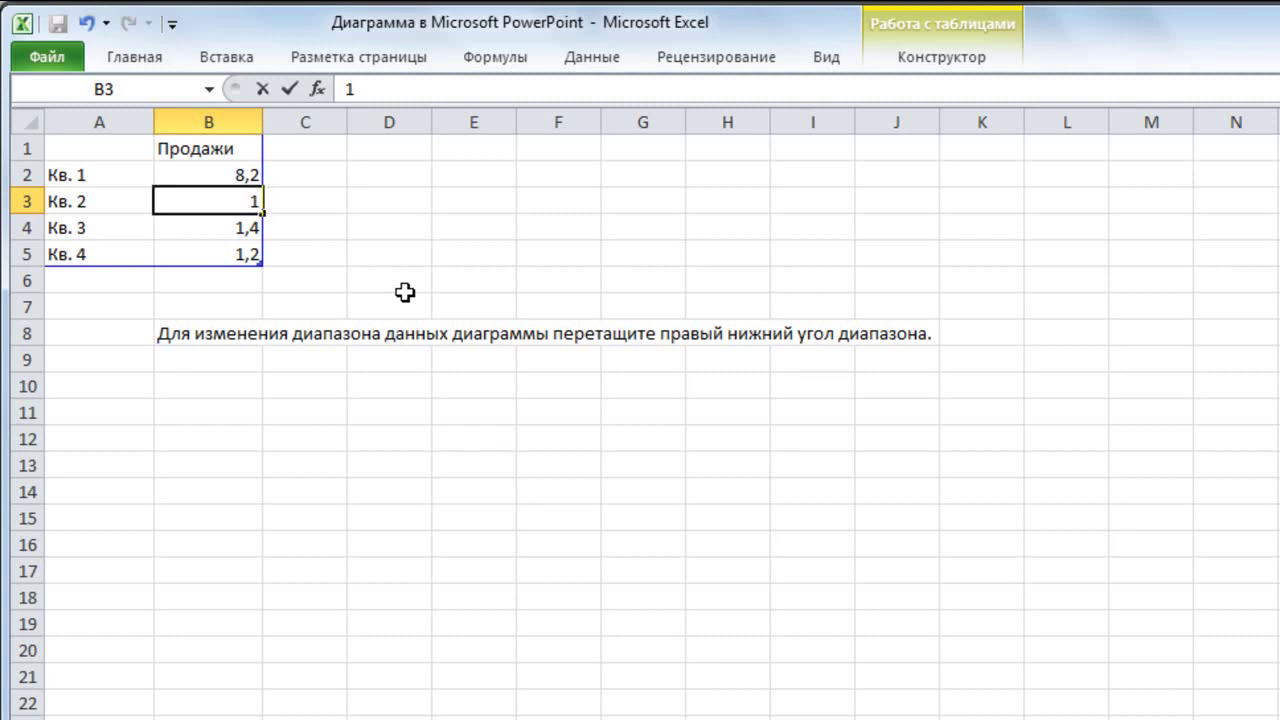
{"action": "type", "text": "2"}
{"action": "left_click", "coordinate": [828, 226]}
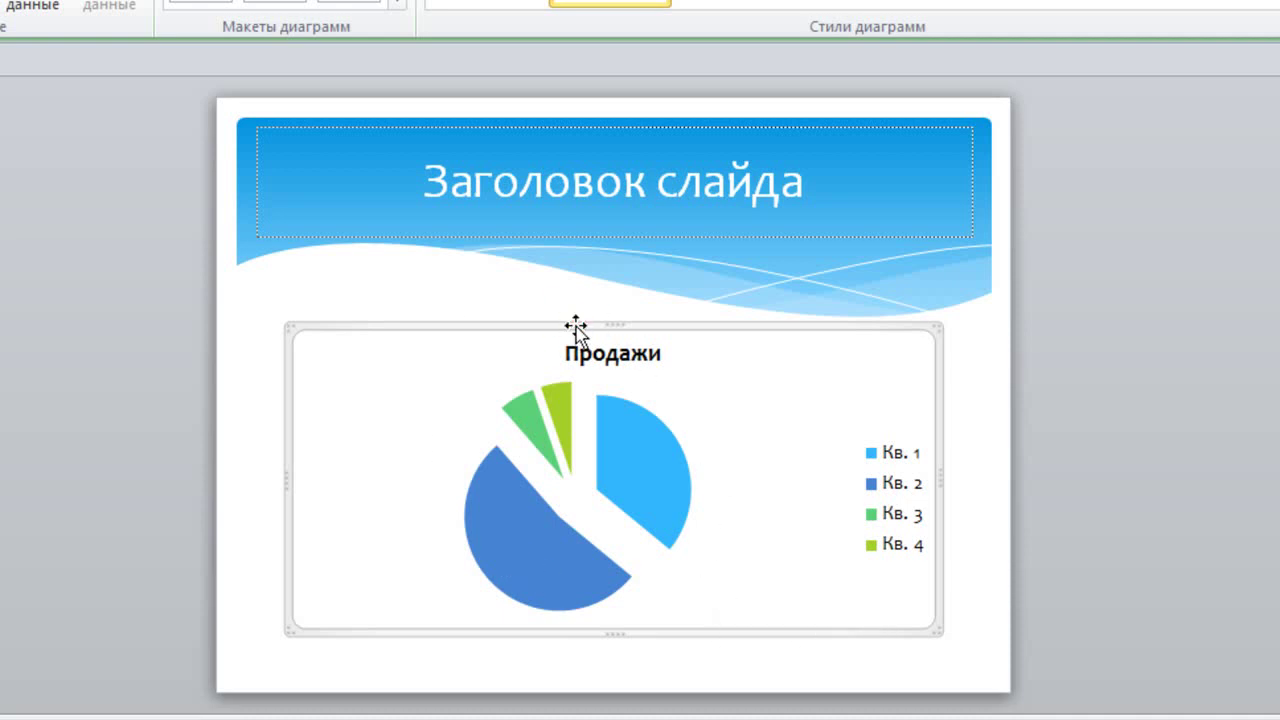
- Delete the pie chart and insert a Вертикальный список SmartArt graphic in the placeholder
{"action": "key", "text": "Delete"}
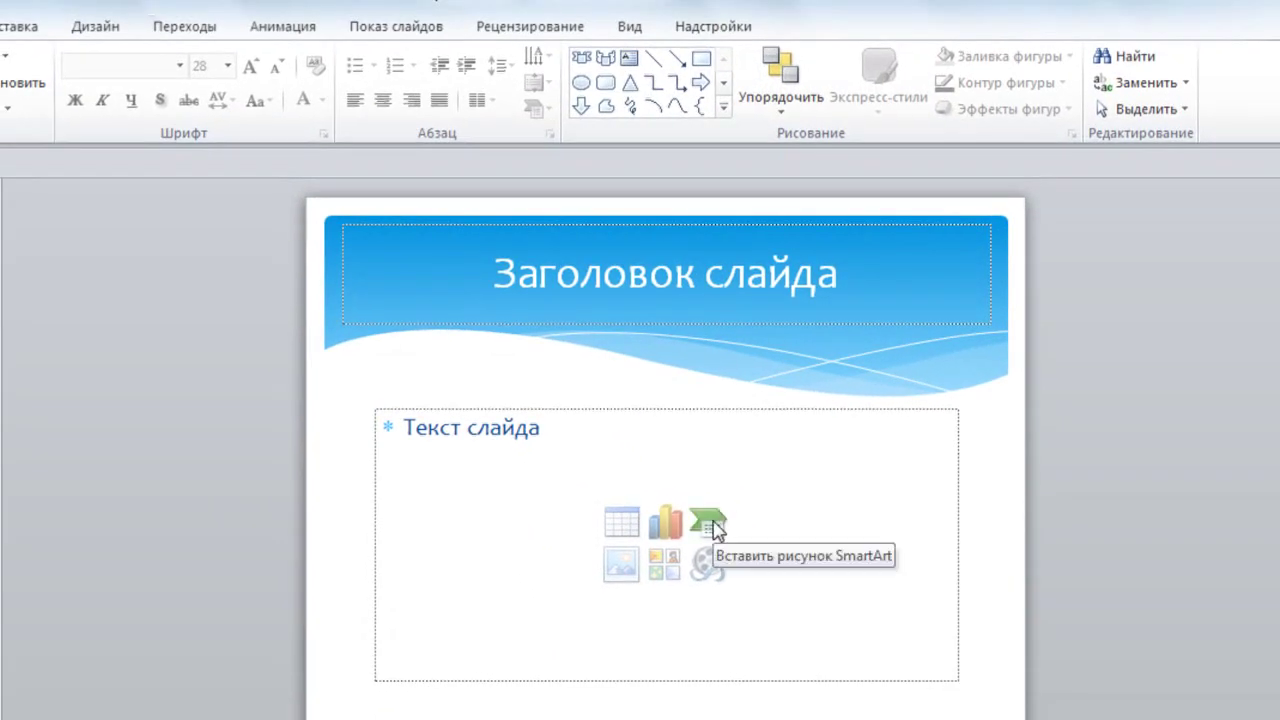
{"action": "left_click", "coordinate": [716, 528]}
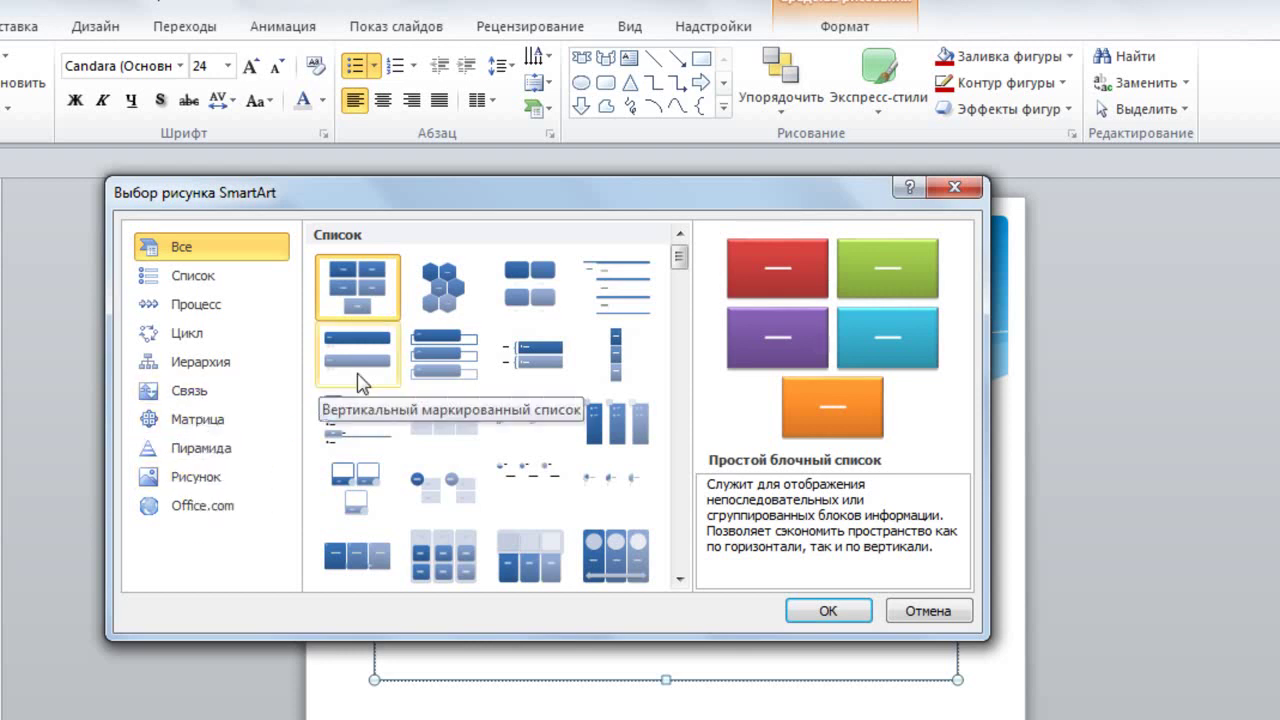
{"action": "left_click", "coordinate": [425, 350]}
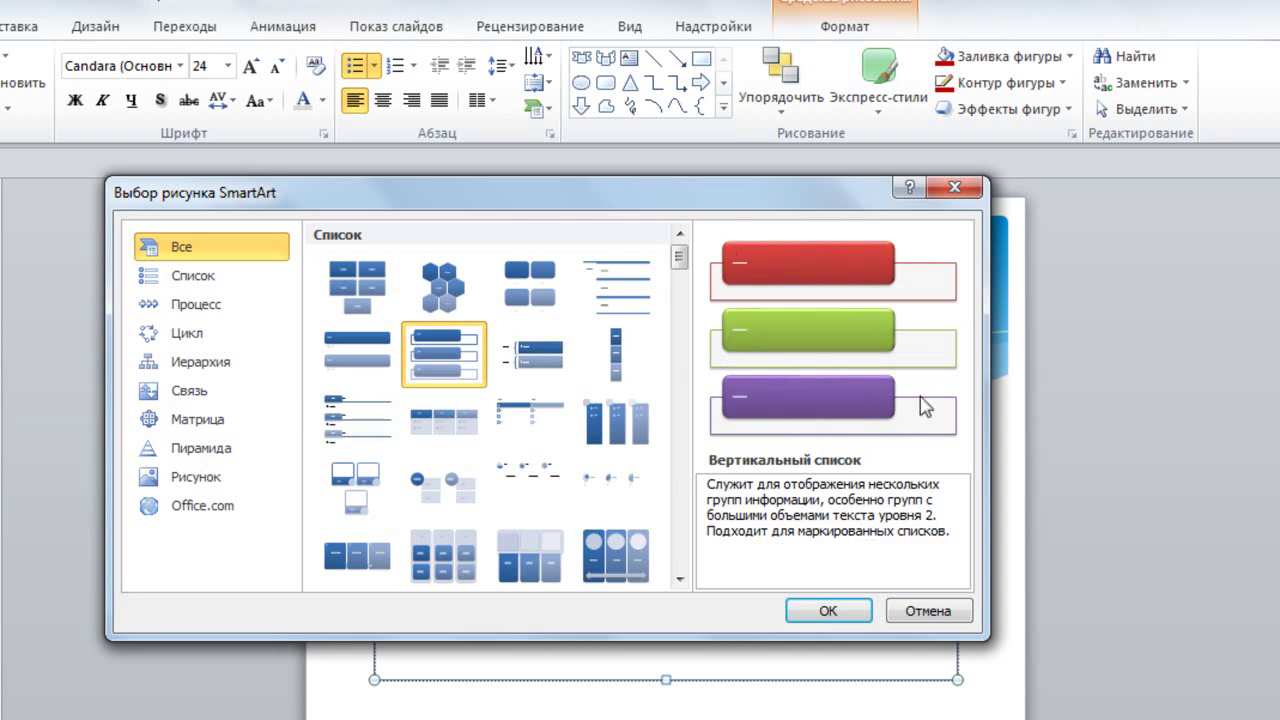
{"action": "left_click", "coordinate": [838, 612]}
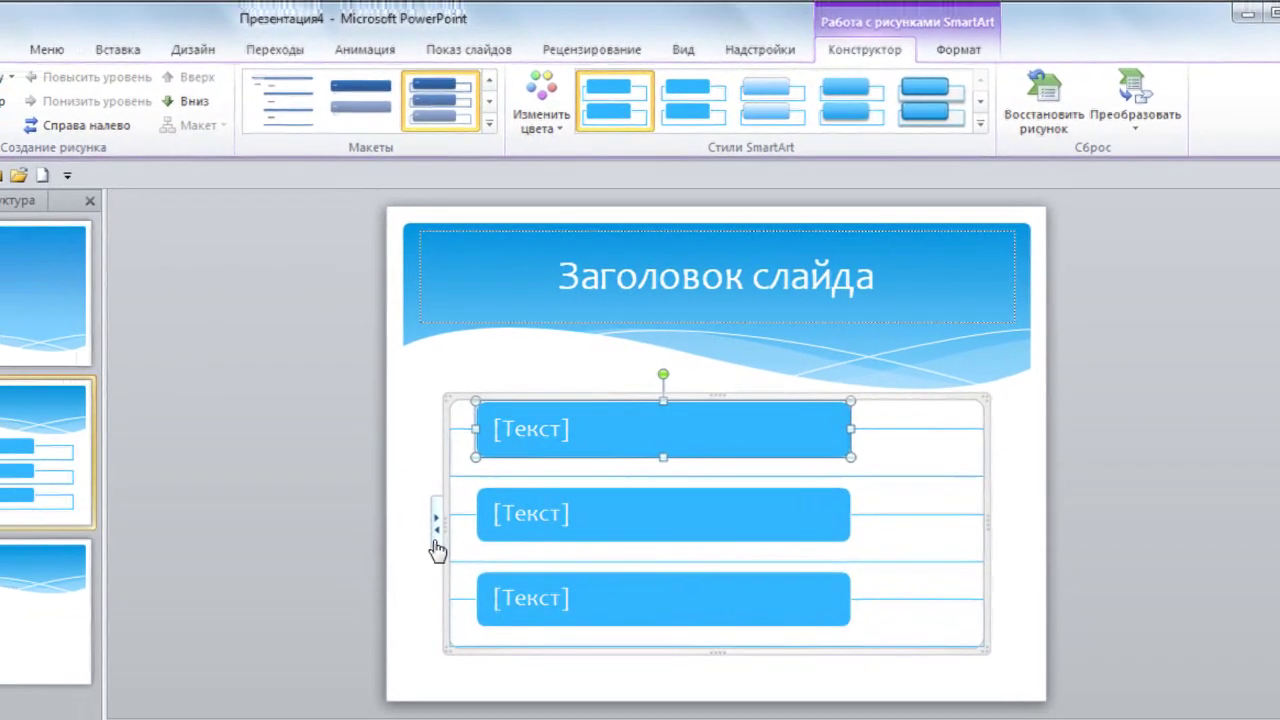
- Enter Первая функция, Вторая функция and Третья функция in the SmartArt text pane, then nudge the third box's size
{"action": "left_click", "coordinate": [443, 522]}
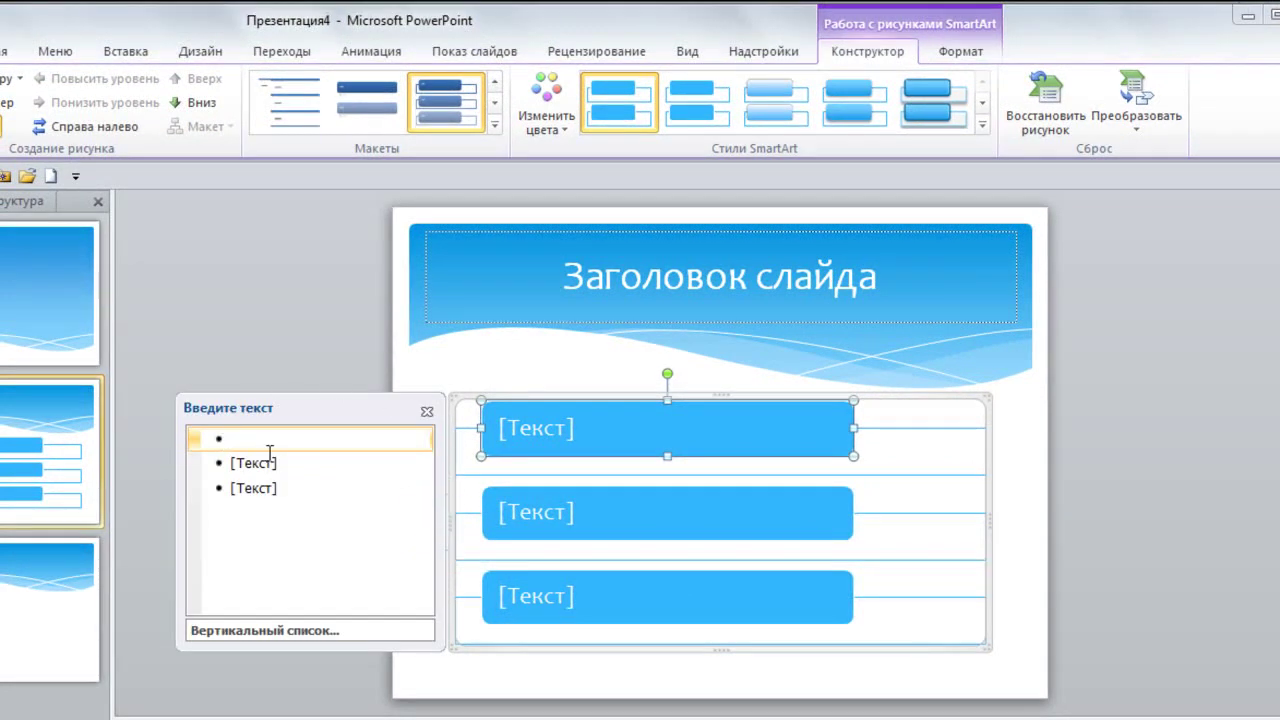
{"action": "type", "text": "Первая функция"}
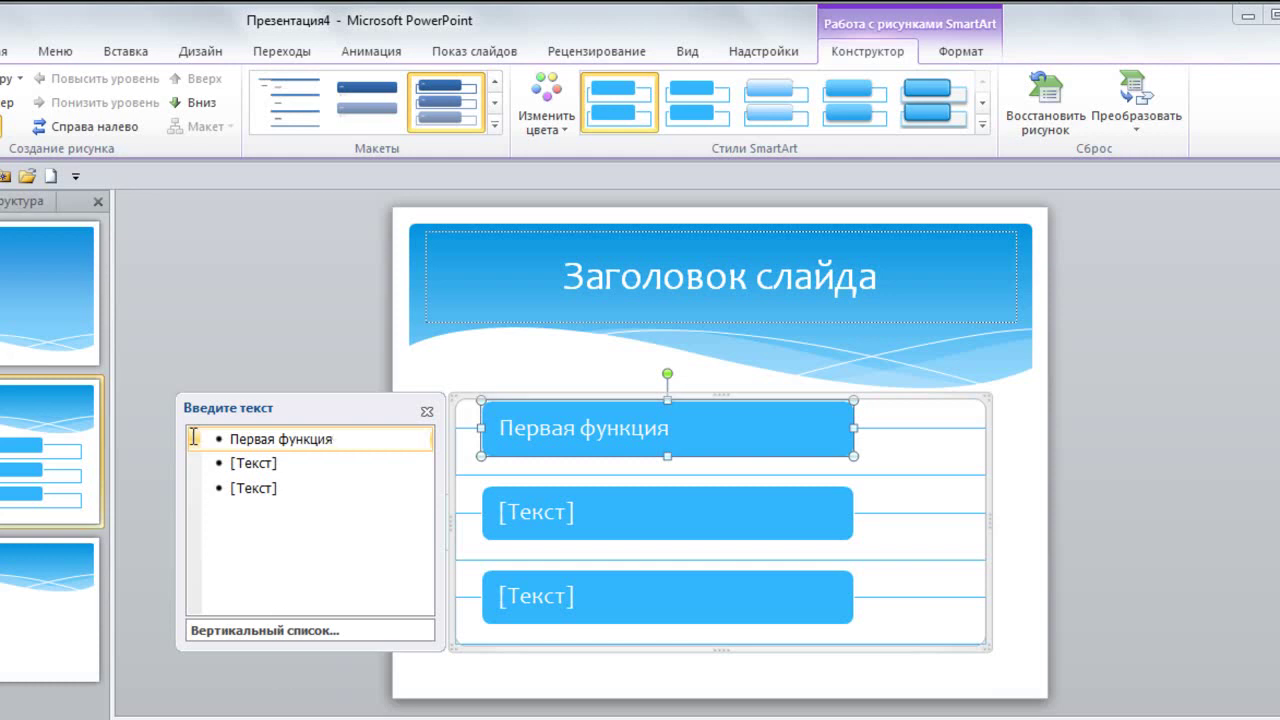
{"action": "left_click", "coordinate": [230, 460]}
{"action": "type", "text": "Вторая функция"}
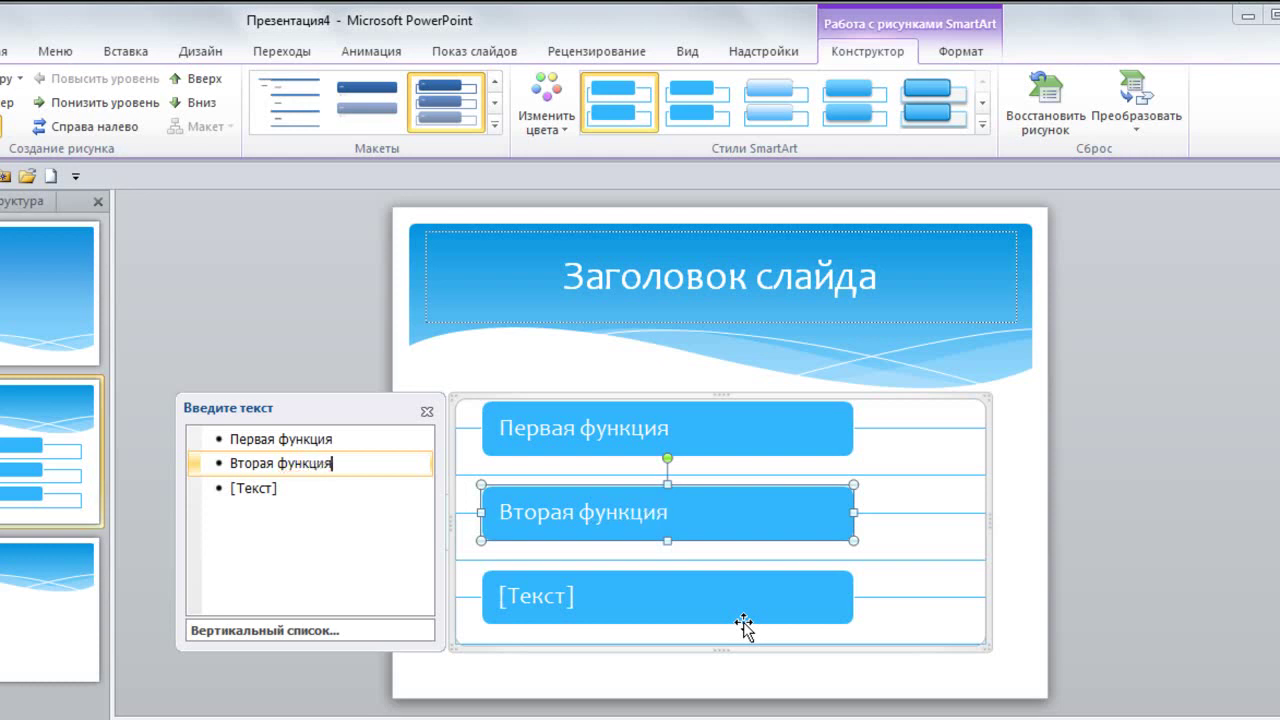
{"action": "left_click", "coordinate": [232, 487]}
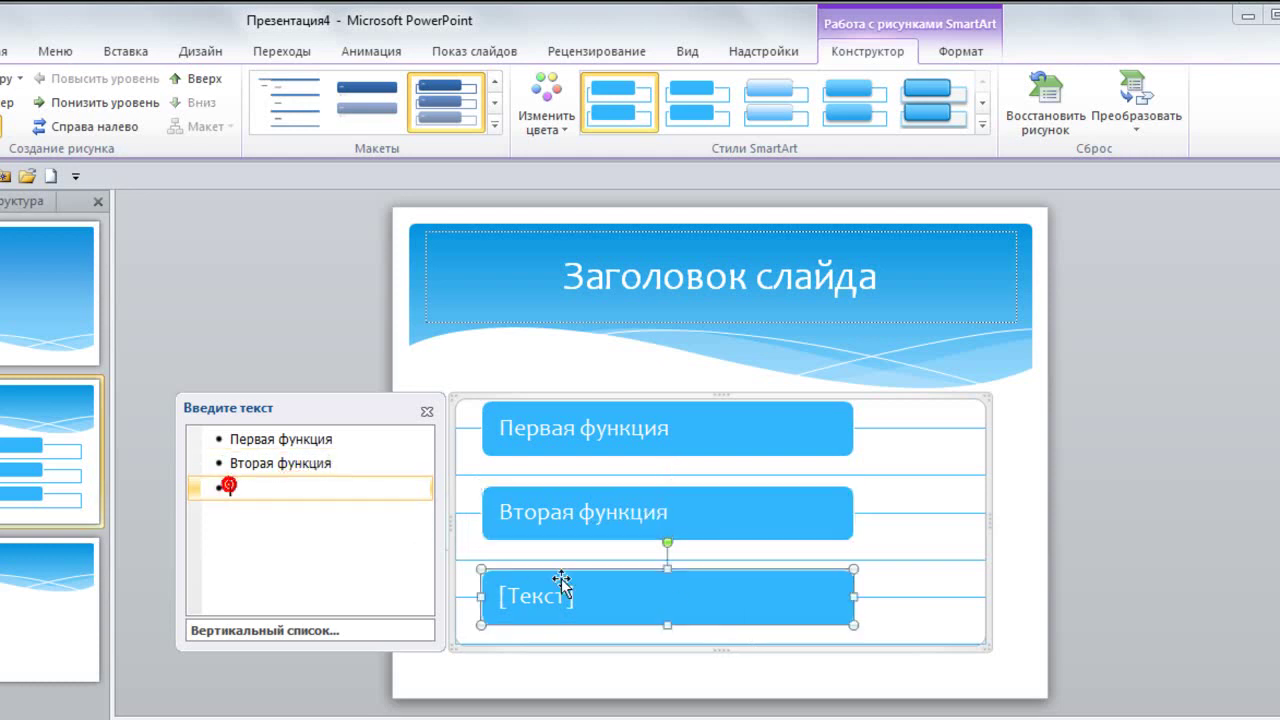
{"action": "type", "text": "Трет"}
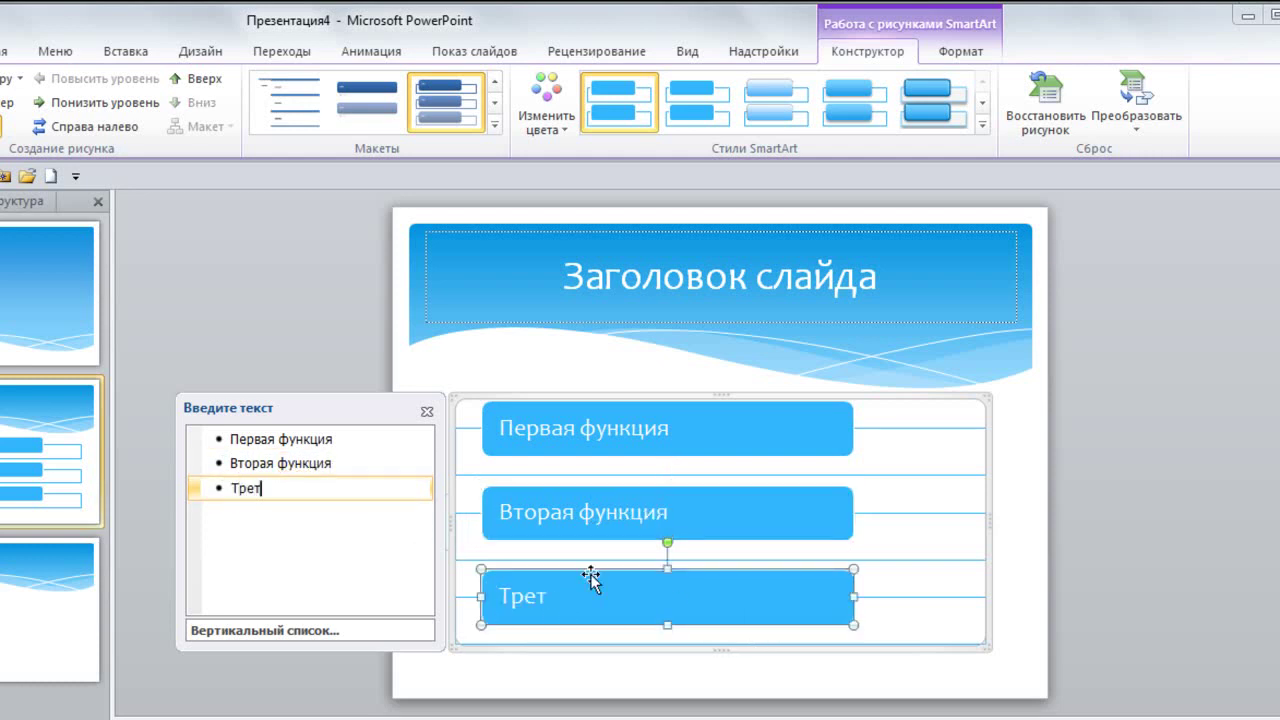
{"action": "type", "text": "ья ф"}
{"action": "type", "text": "ункция"}
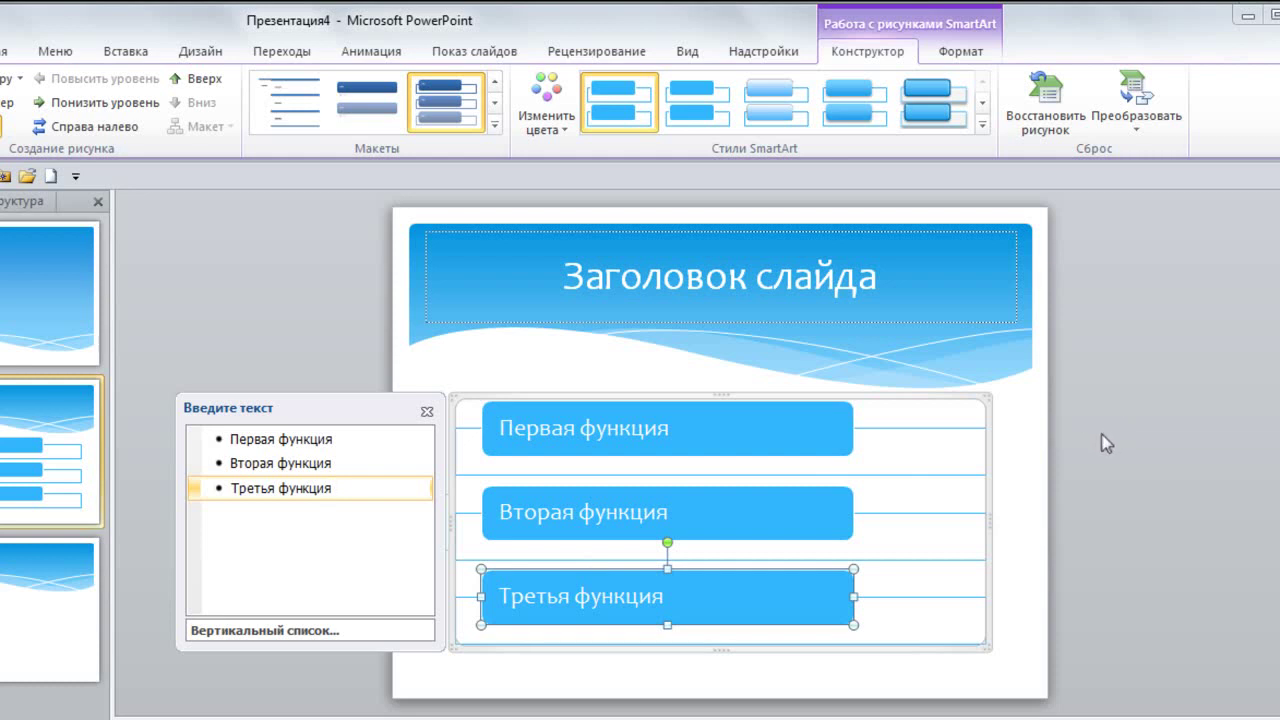
{"action": "left_click", "coordinate": [427, 411]}
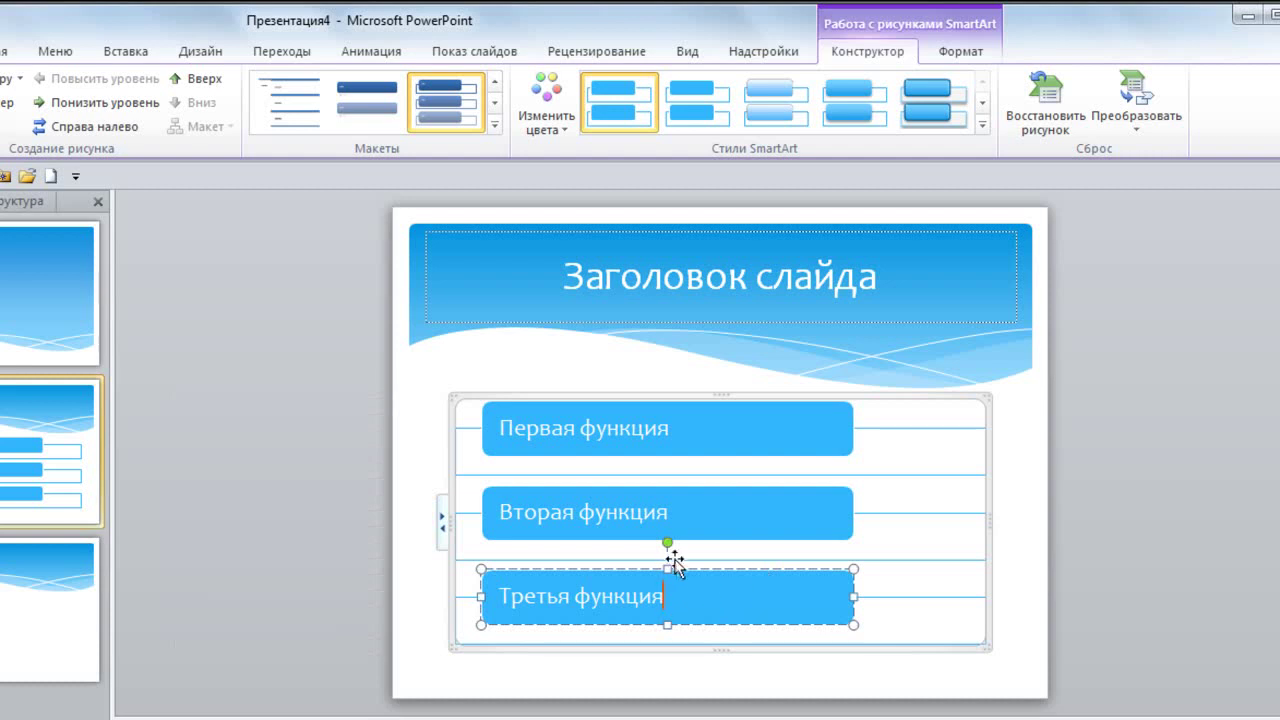
{"action": "mouse_move", "coordinate": [665, 565]}
{"action": "left_mouse_down"}
{"action": "mouse_move", "coordinate": [663, 546]}
{"action": "mouse_move", "coordinate": [665, 567]}
{"action": "left_mouse_up"}
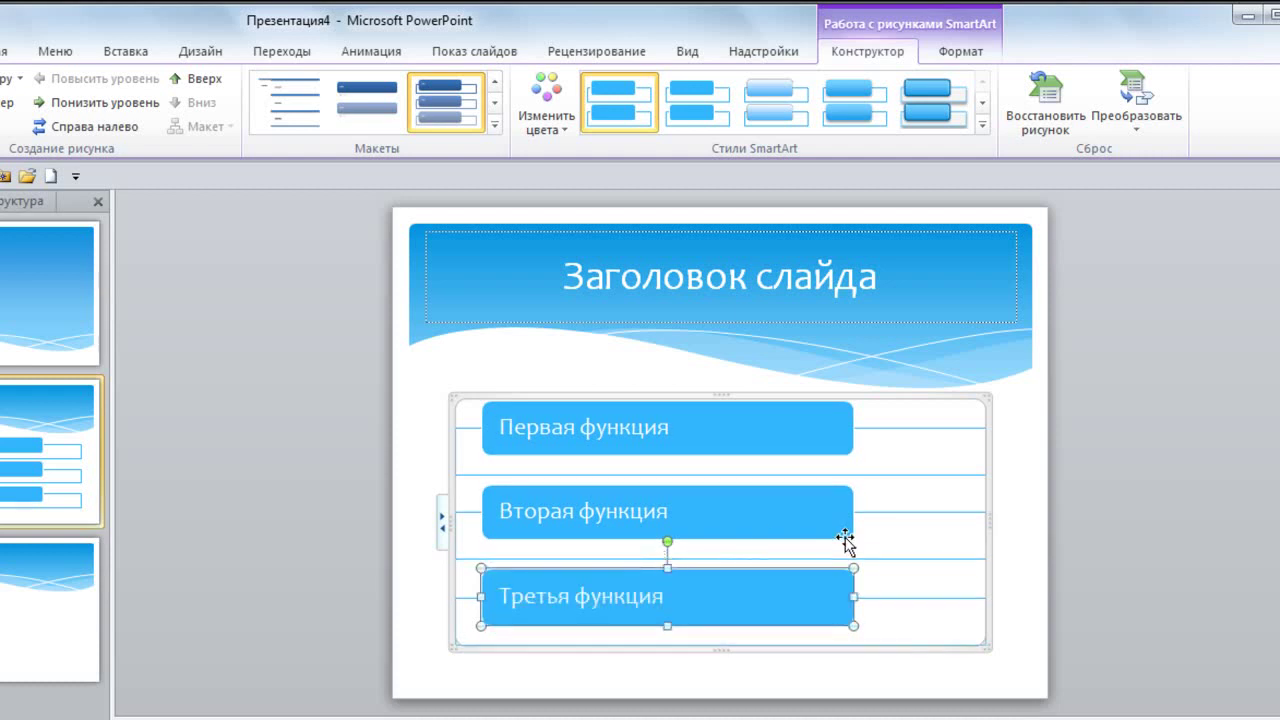
{"action": "mouse_move", "coordinate": [853, 597]}
{"action": "left_mouse_down"}
{"action": "mouse_move", "coordinate": [918, 597]}
{"action": "mouse_move", "coordinate": [872, 595]}
{"action": "left_mouse_up"}
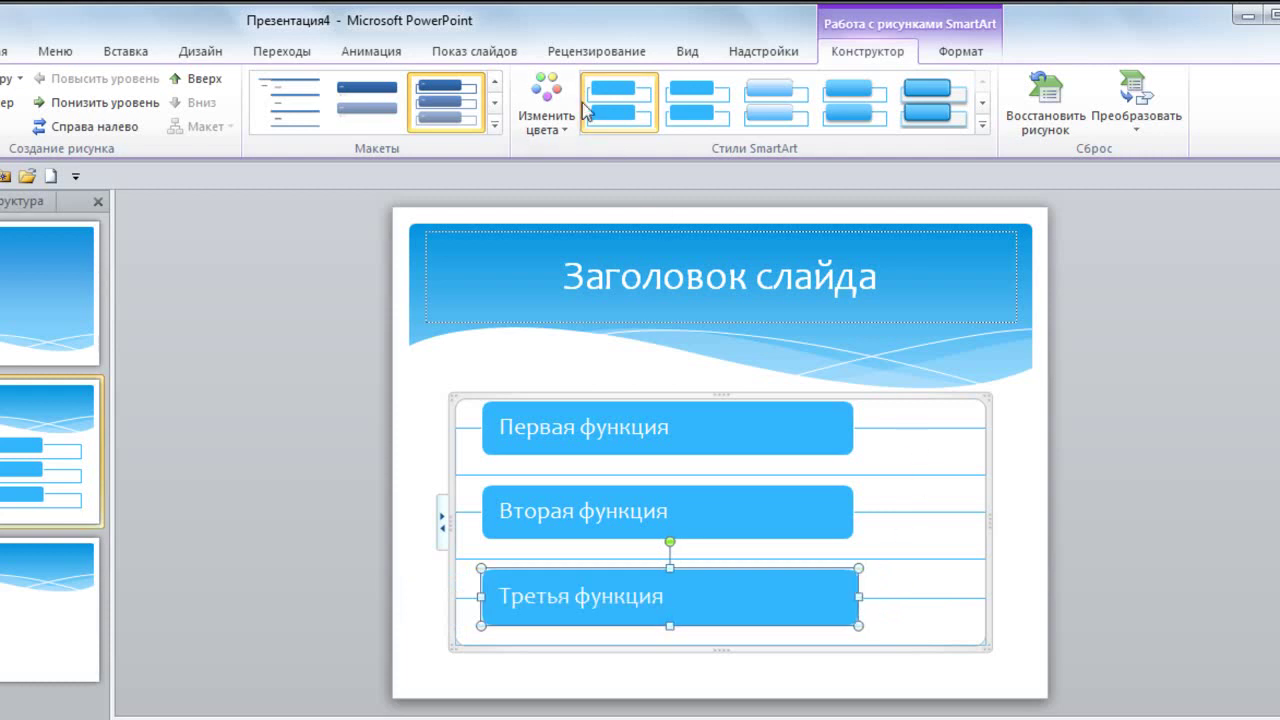
- Apply the Красочный - Контрастные цвета colour scheme to the SmartArt list, then select the graphic
{"action": "left_click", "coordinate": [545, 101]}
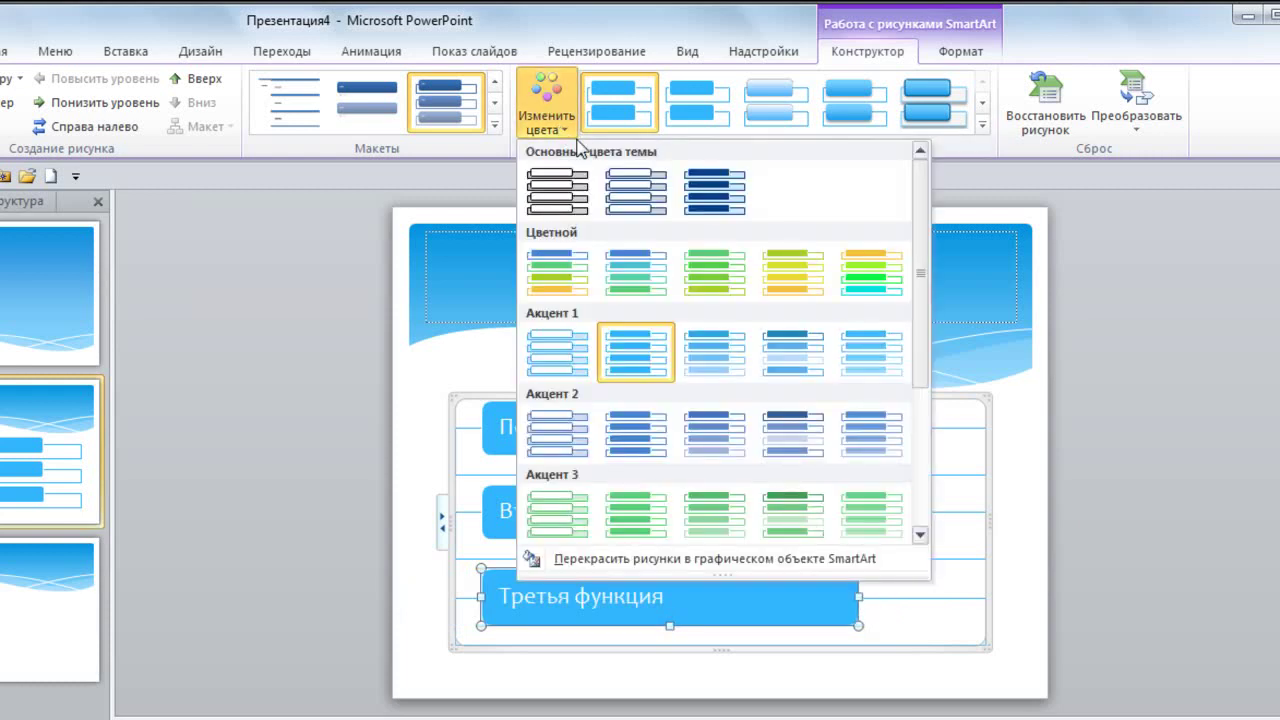
{"action": "left_click", "coordinate": [553, 270]}
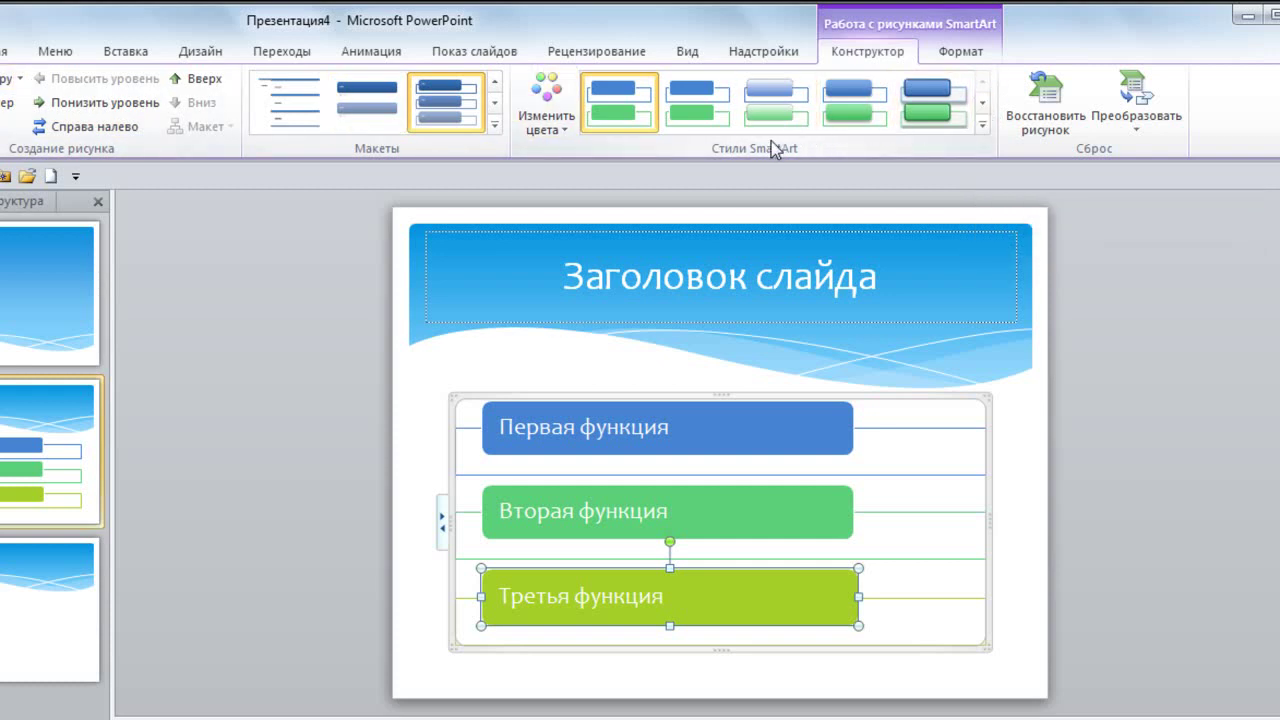
{"action": "left_click", "coordinate": [697, 396]}
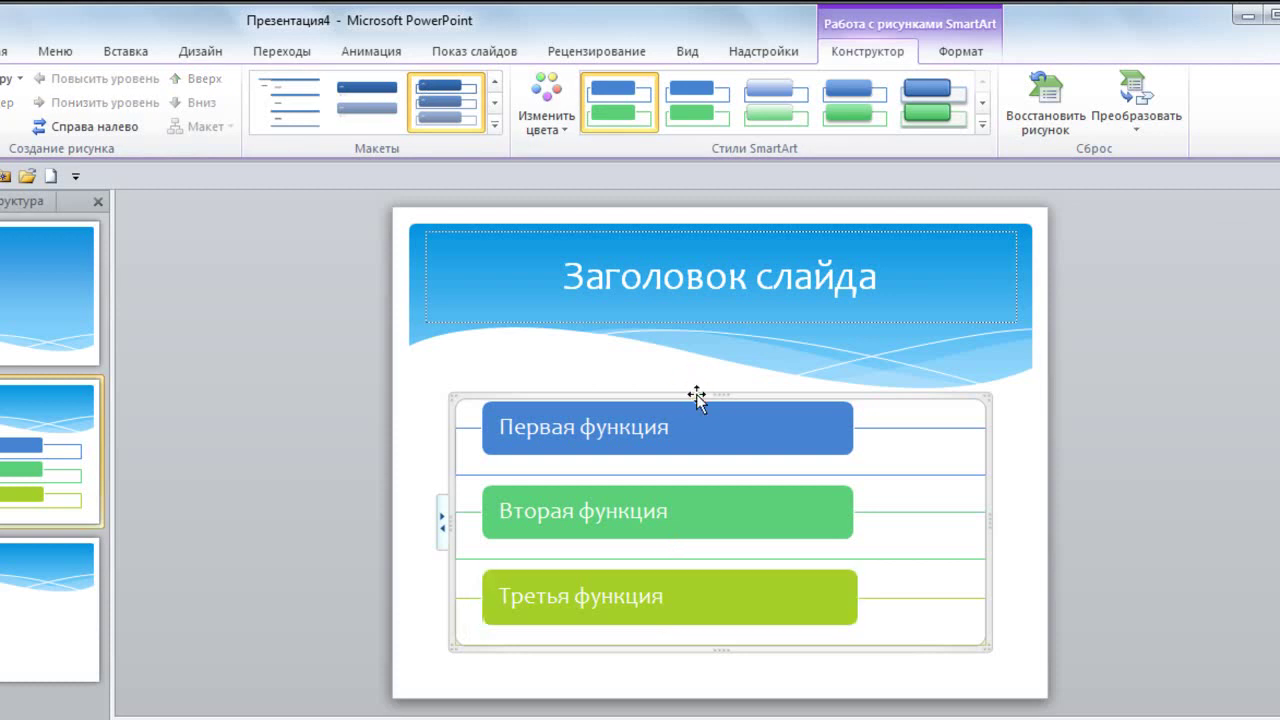
- Swap the SmartArt for Facebook-Logo1-1024x1024 from Загрузки and shift it up-left
{"action": "key", "text": "Delete"}
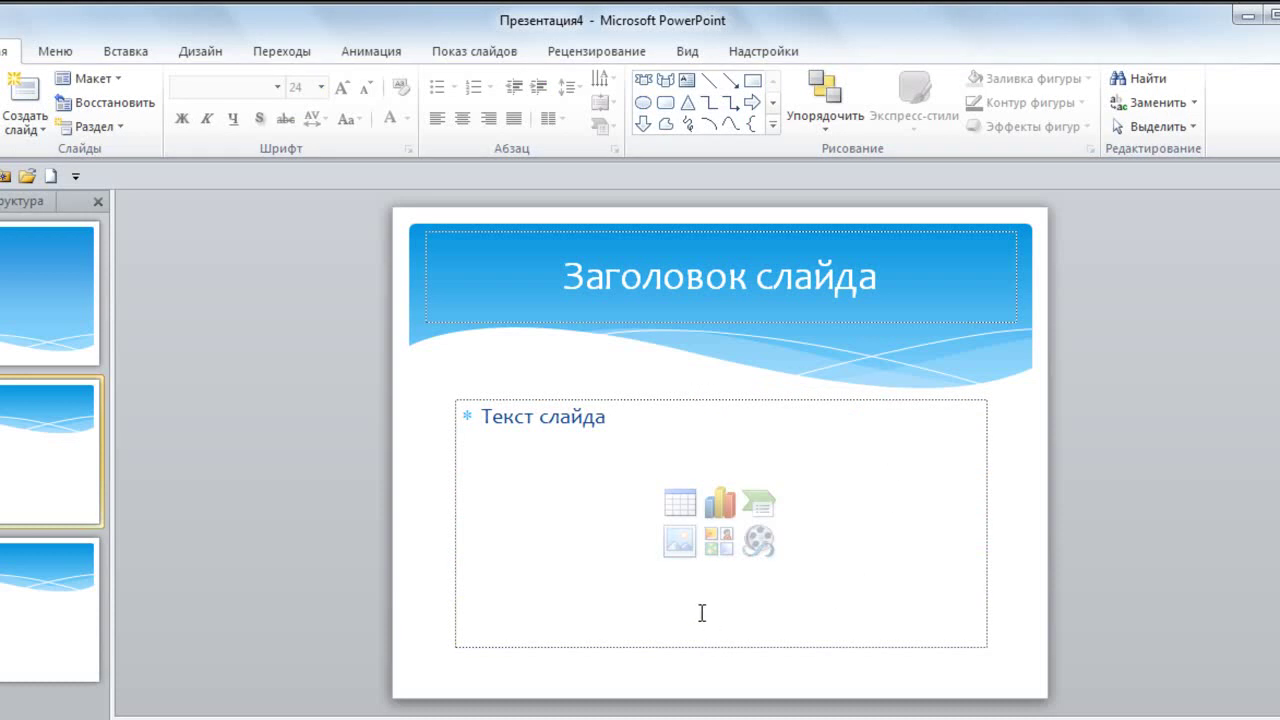
{"action": "left_click", "coordinate": [679, 540]}
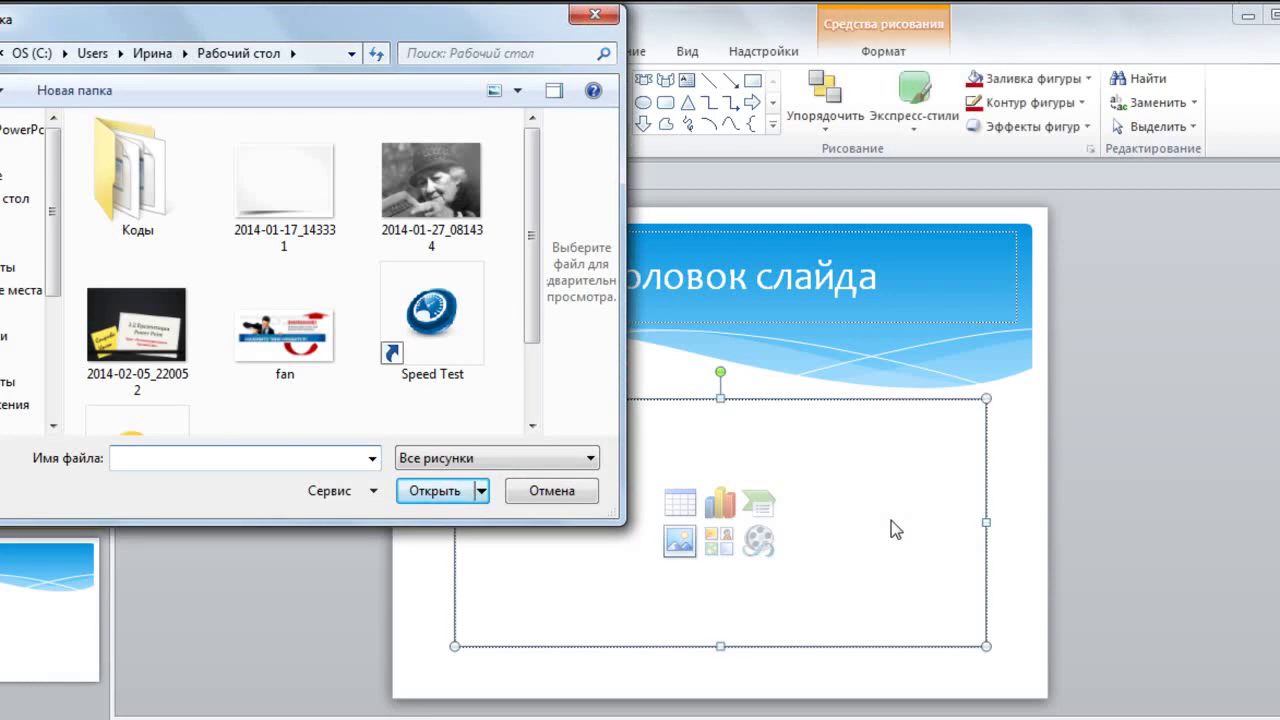
{"action": "mouse_move", "coordinate": [533, 189]}
{"action": "left_mouse_down"}
{"action": "mouse_move", "coordinate": [536, 215]}
{"action": "mouse_move", "coordinate": [373, 133]}
{"action": "left_mouse_up"}
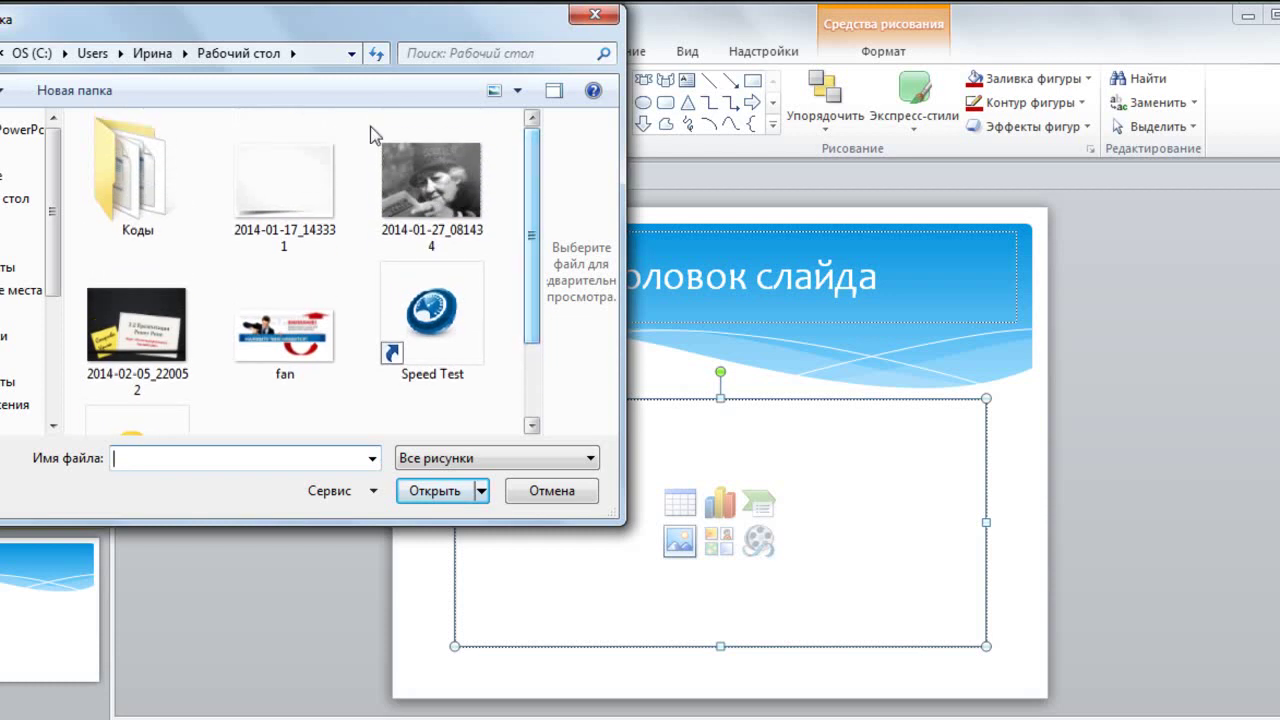
{"action": "left_click", "coordinate": [5, 221]}
{"action": "left_click", "coordinate": [532, 152]}
{"action": "left_click_drag", "start_coordinate": [532, 152], "coordinate": [517, 326]}
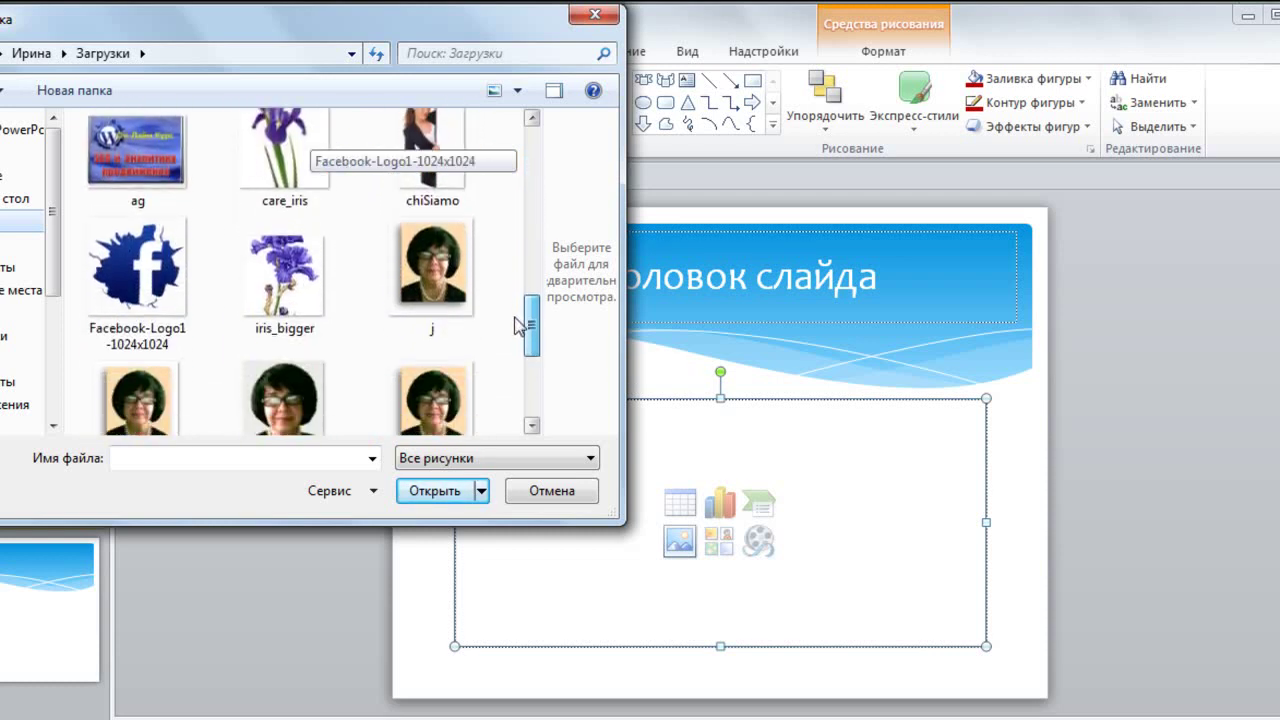
{"action": "double_click", "coordinate": [140, 272]}
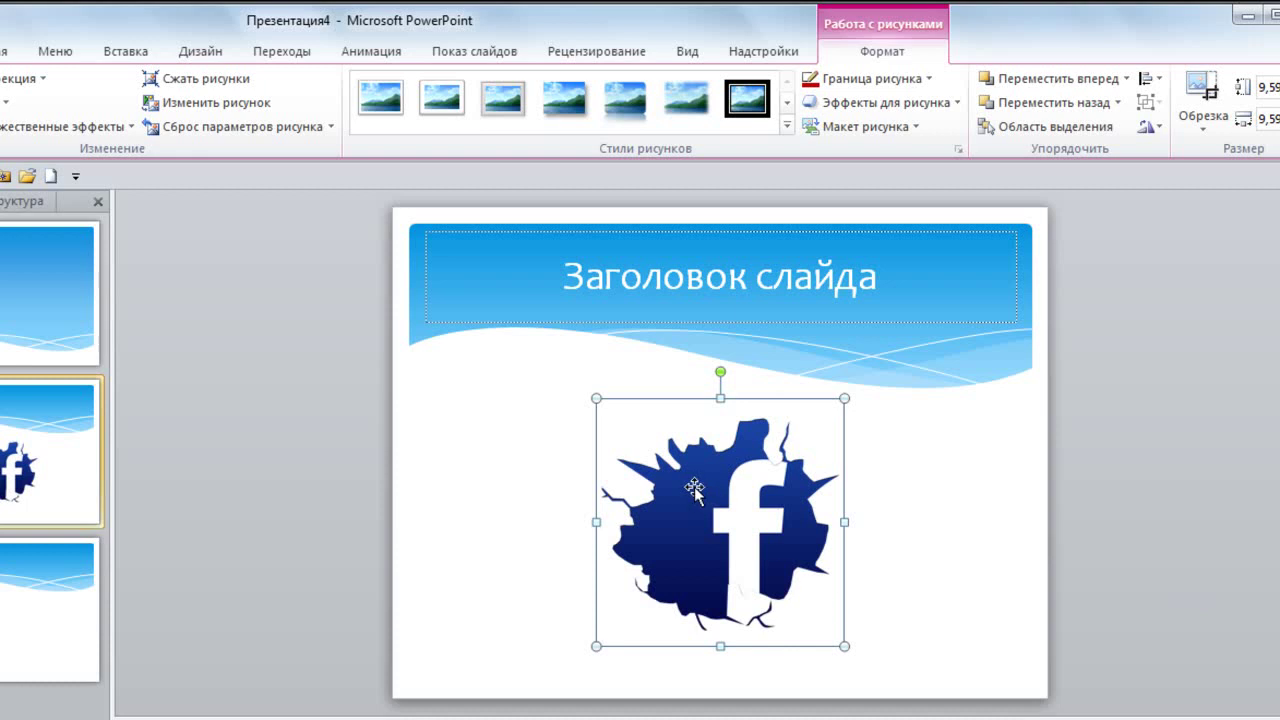
{"action": "left_click_drag", "start_coordinate": [652, 433], "coordinate": [547, 396]}
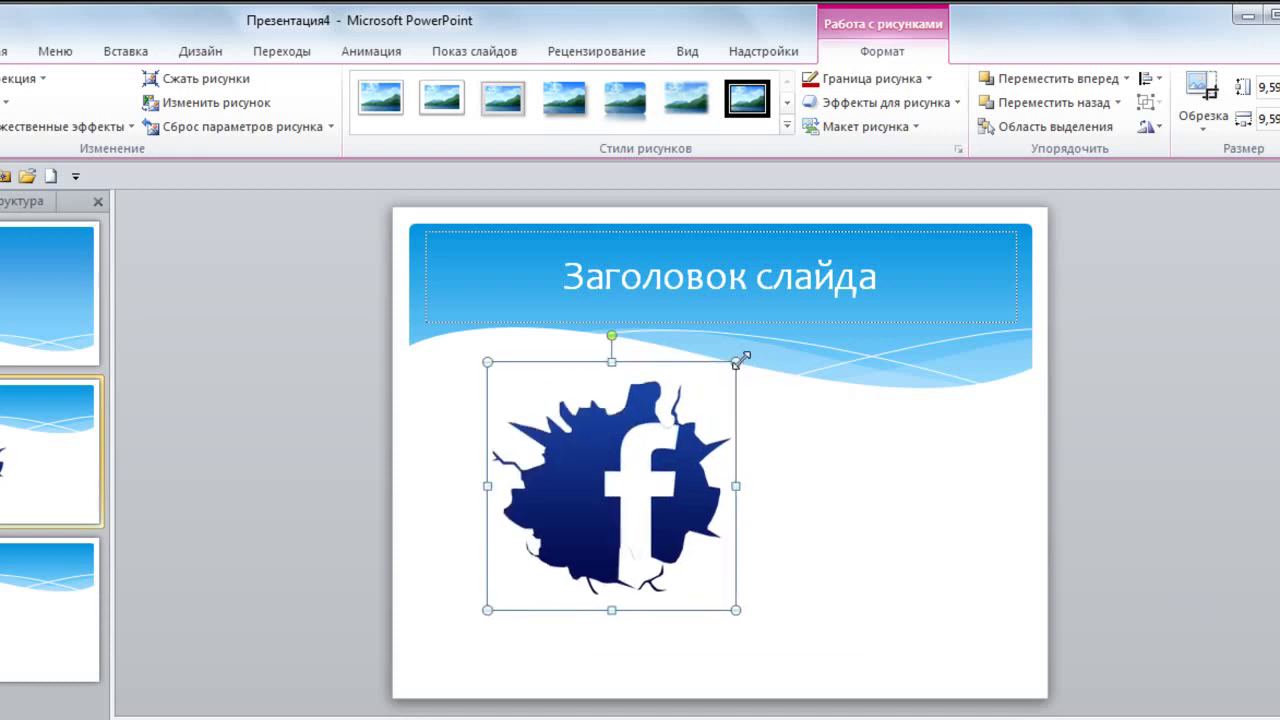
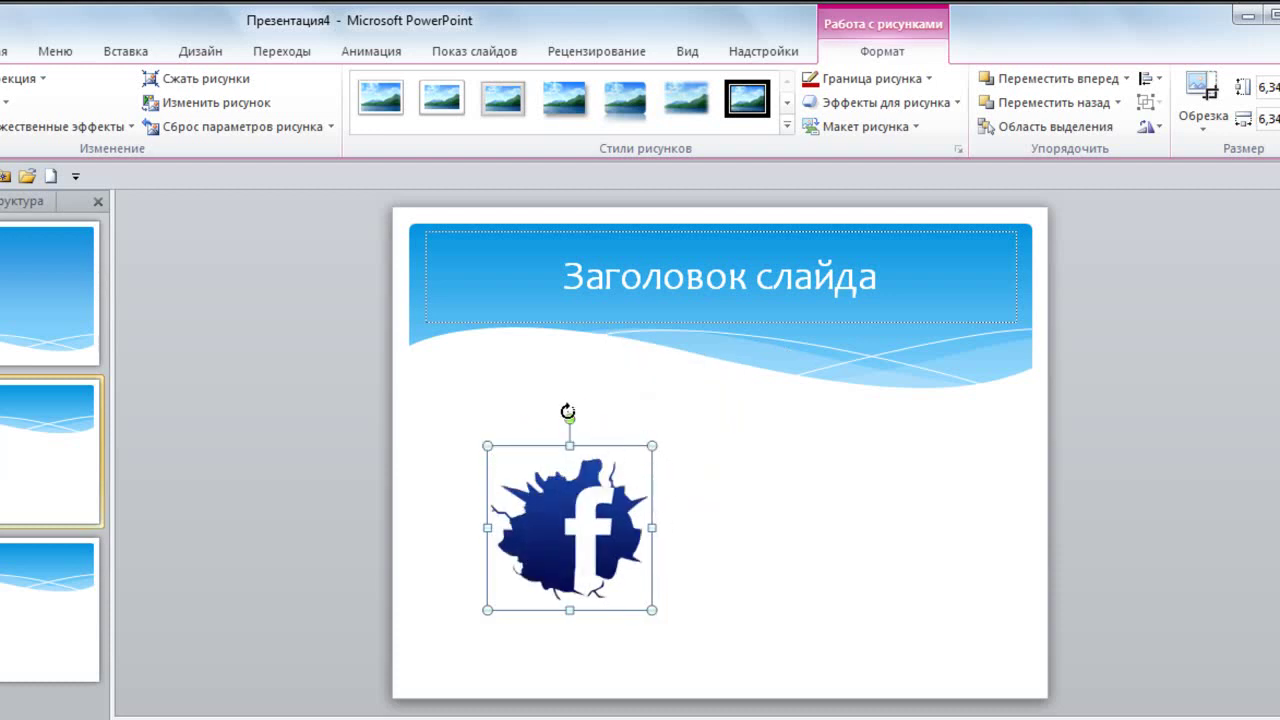
- Rotate the Facebook picture slightly, then delete it from the slide
{"action": "left_click_drag", "start_coordinate": [570, 418], "coordinate": [462, 517]}
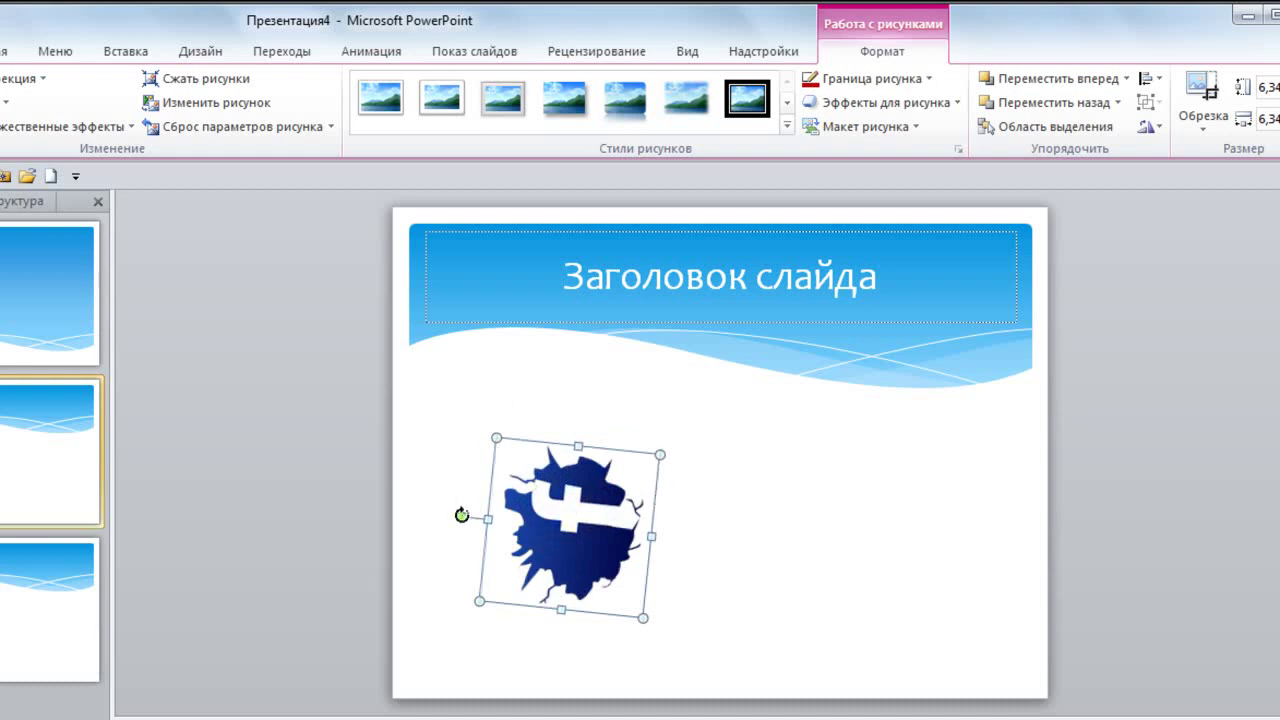
{"action": "mouse_move", "coordinate": [462, 517]}
{"action": "left_mouse_down"}
{"action": "mouse_move", "coordinate": [594, 393]}
{"action": "mouse_move", "coordinate": [574, 389]}
{"action": "left_mouse_up"}
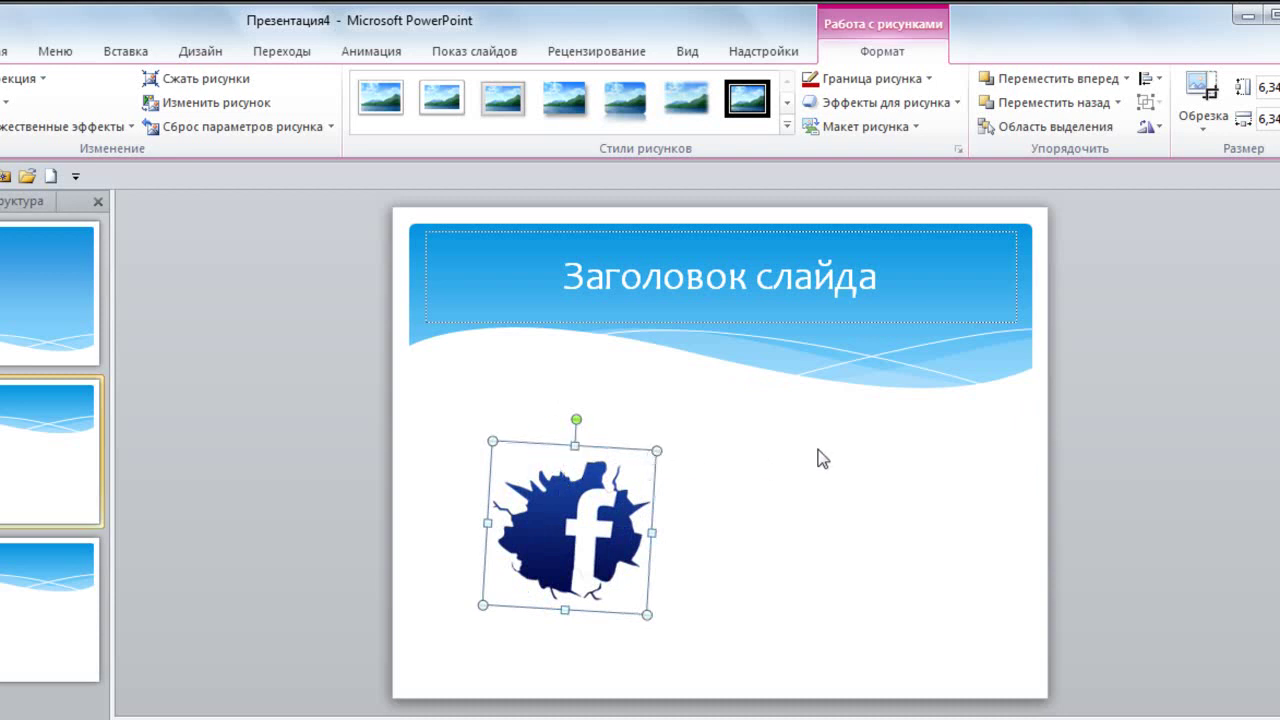
{"action": "key", "text": "Delete"}
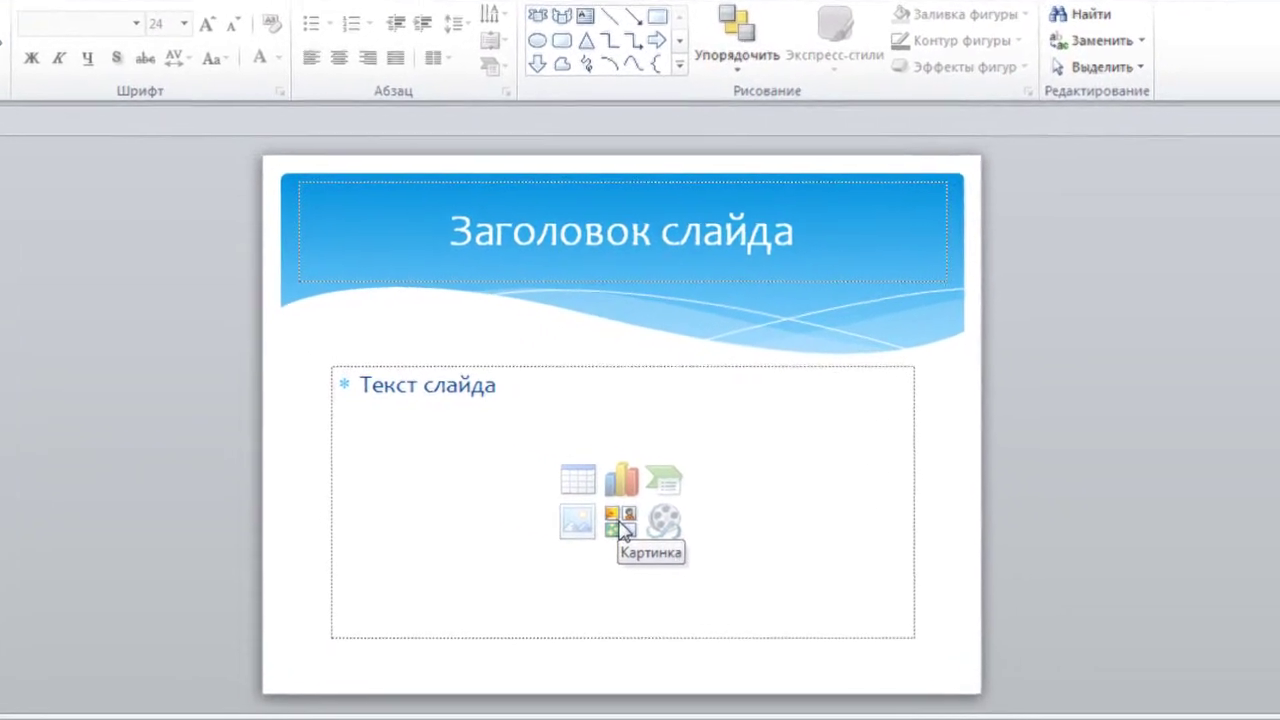
- Insert the clip art of a child's hand holding yellow flowers and resize it below the title
{"action": "left_click", "coordinate": [719, 541]}
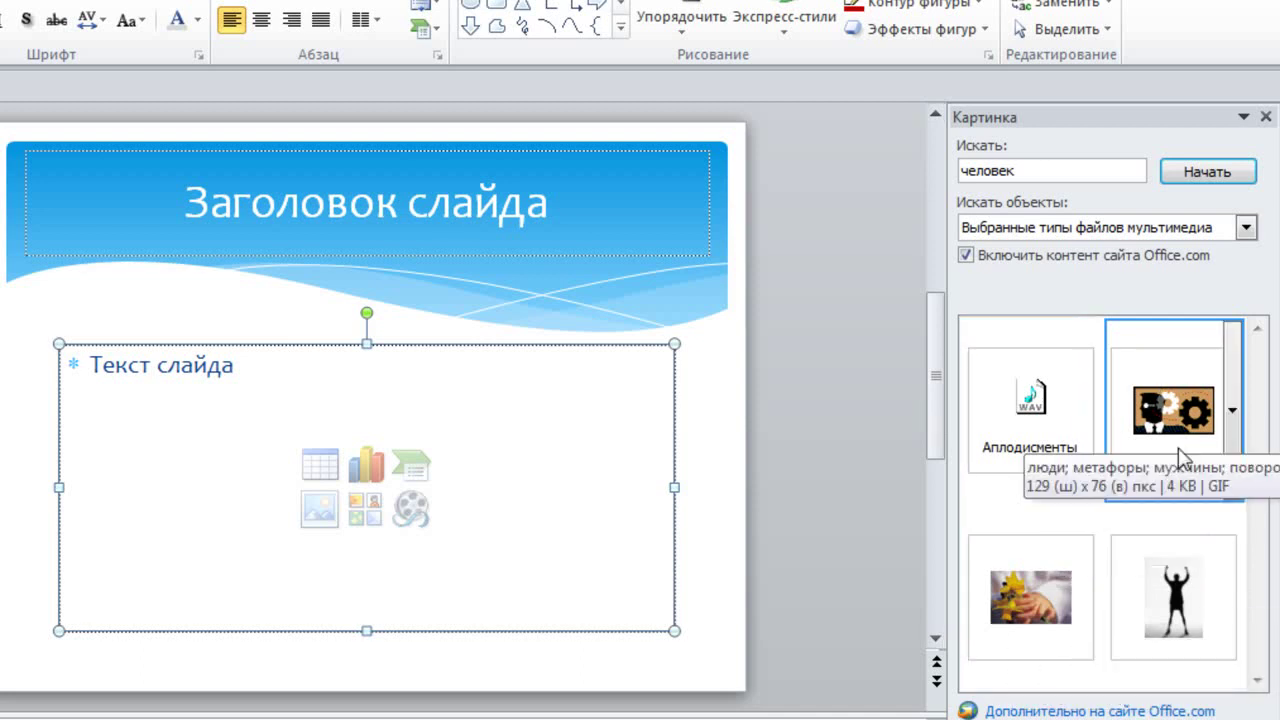
{"action": "left_click", "coordinate": [1022, 600]}
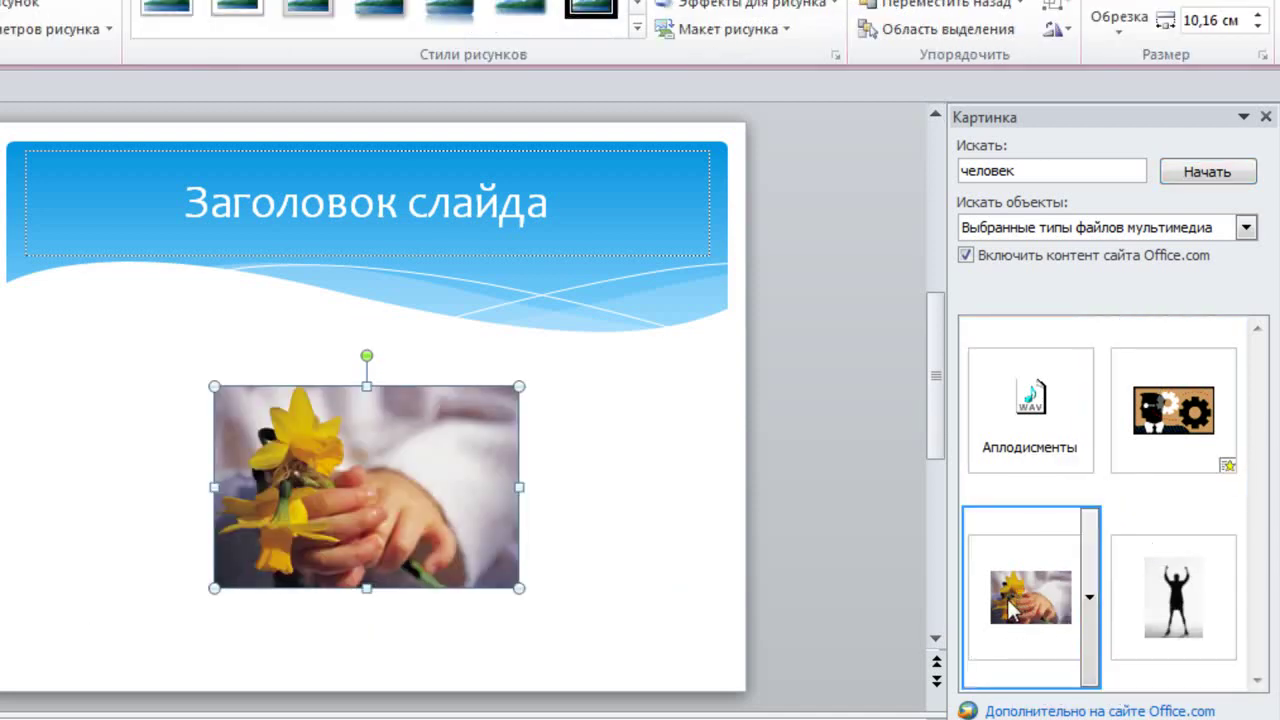
{"action": "left_click_drag", "start_coordinate": [517, 590], "coordinate": [613, 651]}
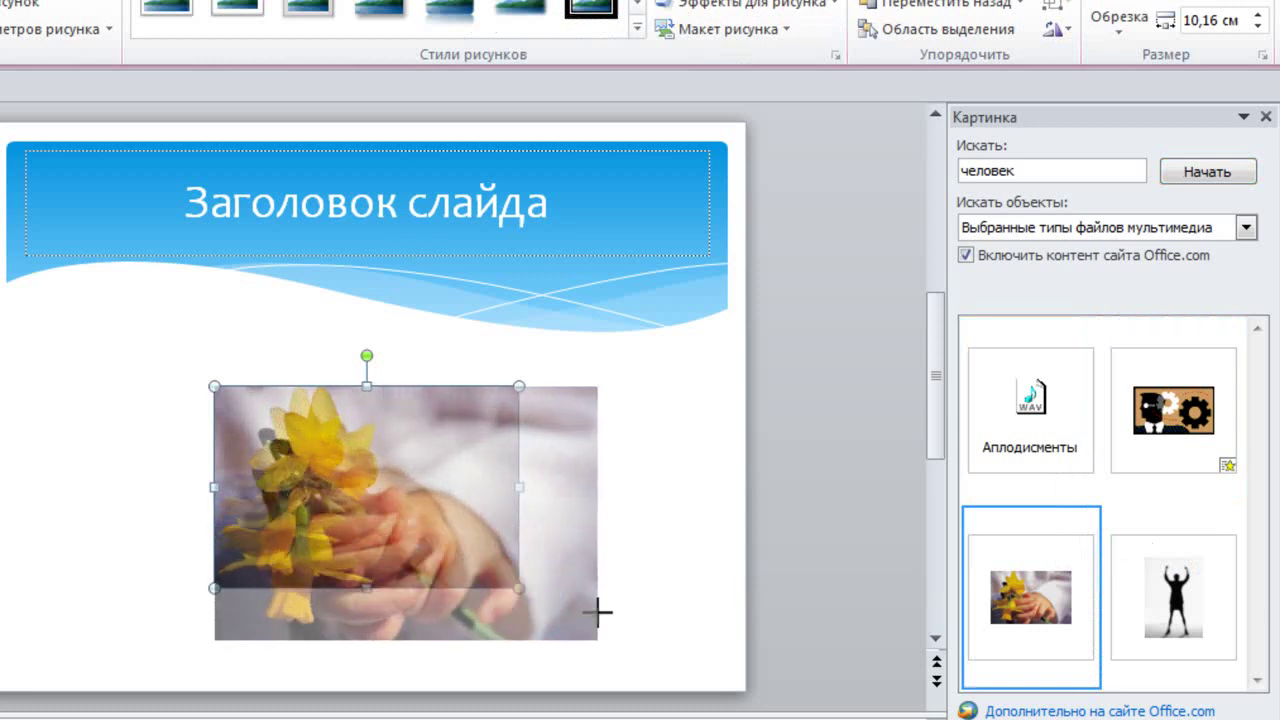
{"action": "left_click_drag", "start_coordinate": [214, 386], "coordinate": [67, 289]}
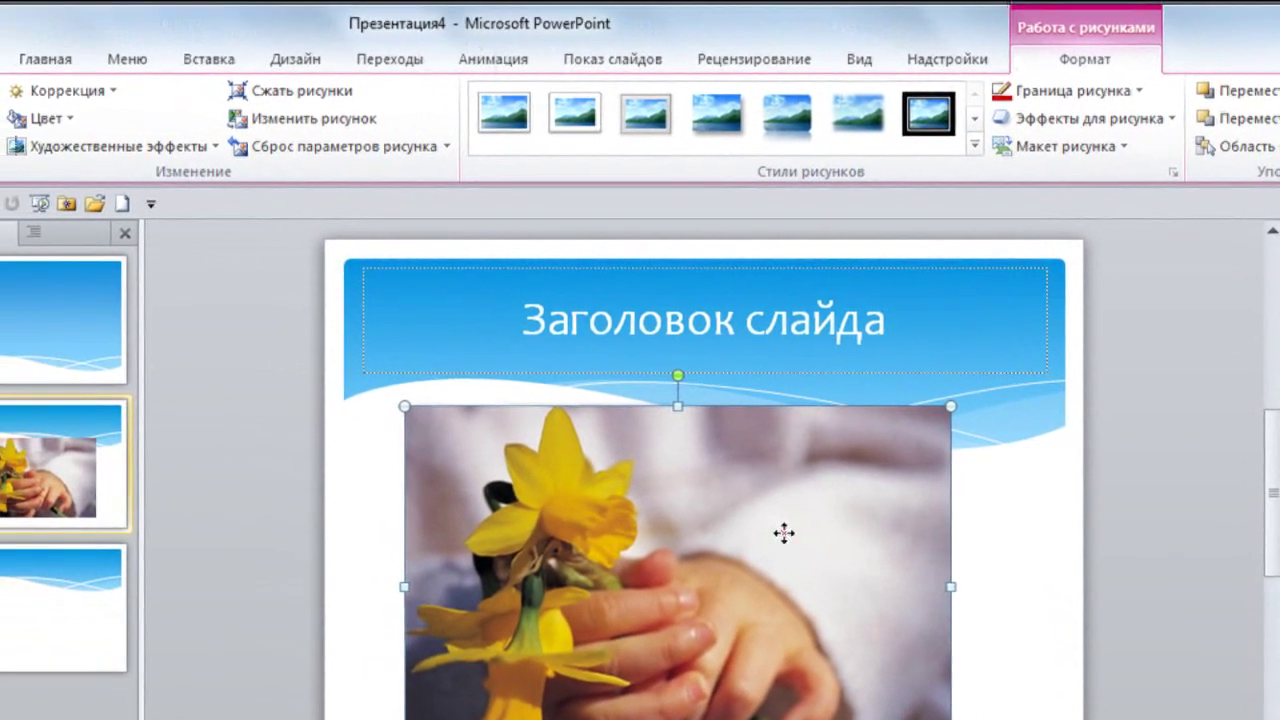
{"action": "left_click_drag", "start_coordinate": [783, 533], "coordinate": [822, 524]}
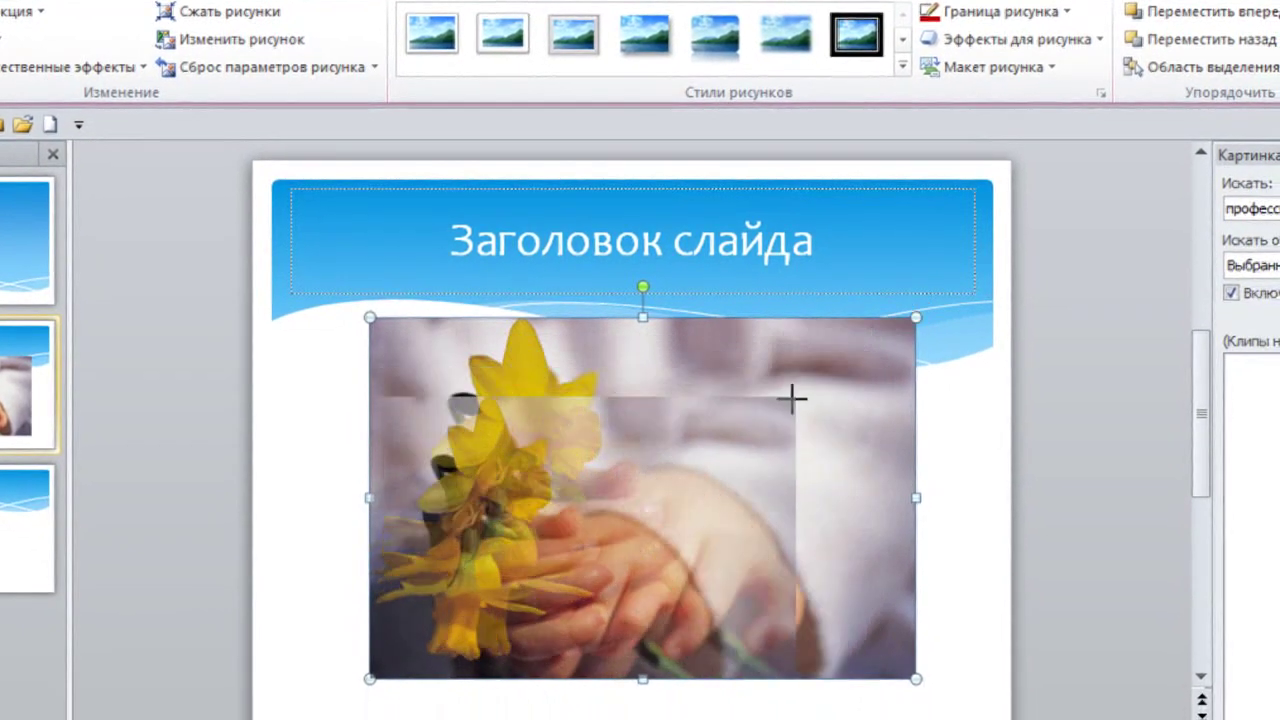
{"action": "left_click_drag", "start_coordinate": [792, 399], "coordinate": [792, 399]}
{"action": "left_click_drag", "start_coordinate": [628, 497], "coordinate": [681, 485]}
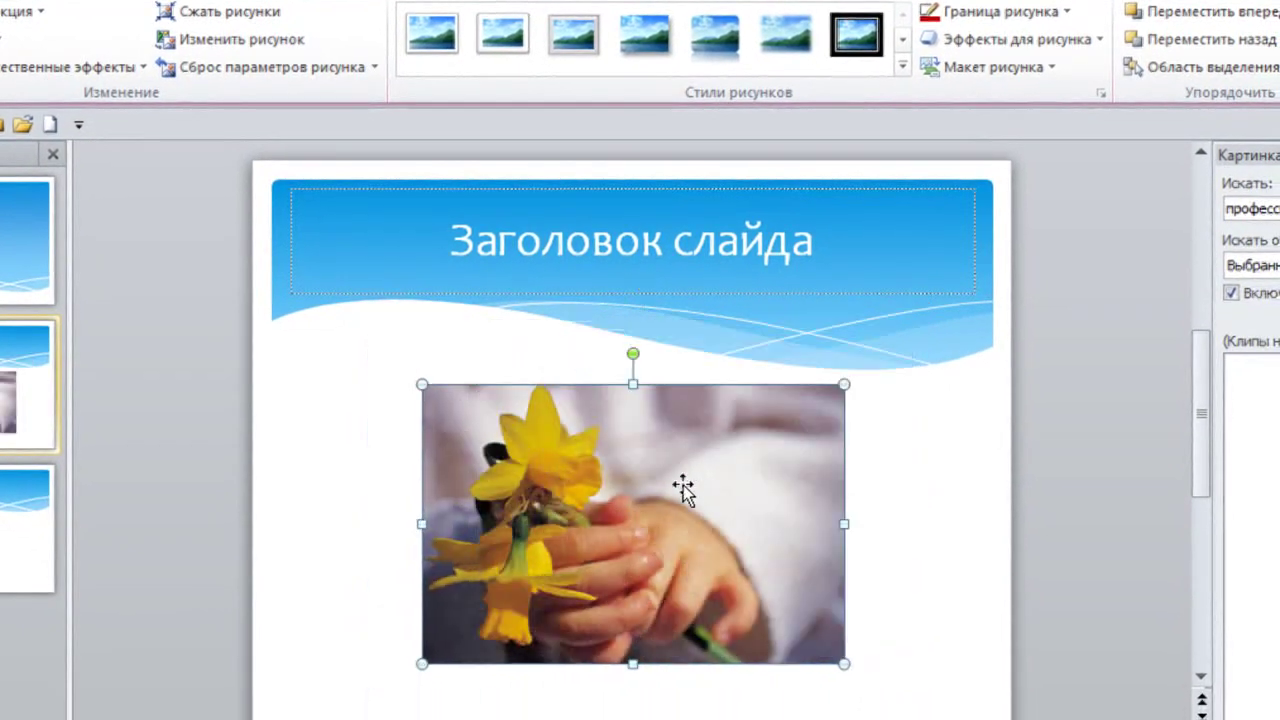
- Try a white-frame style and then a drop-shadow picture style on the flower photo
{"action": "left_click", "coordinate": [434, 40]}
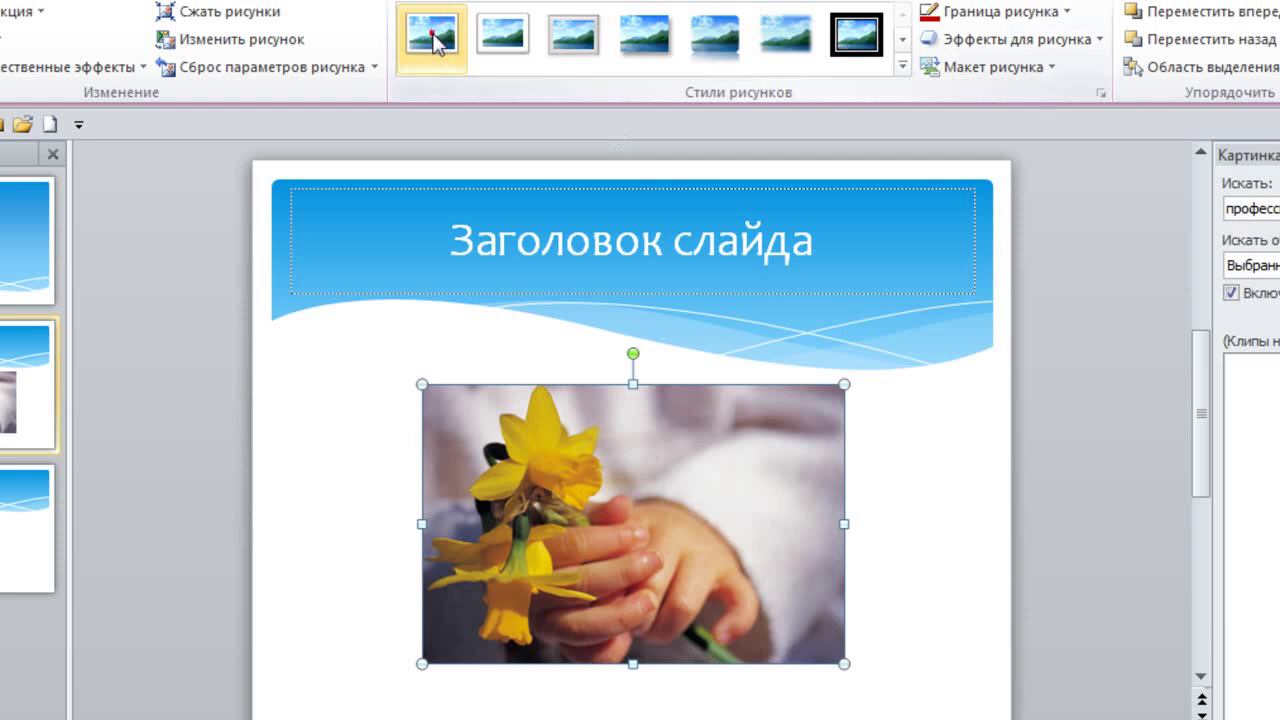
{"action": "left_click", "coordinate": [372, 352]}
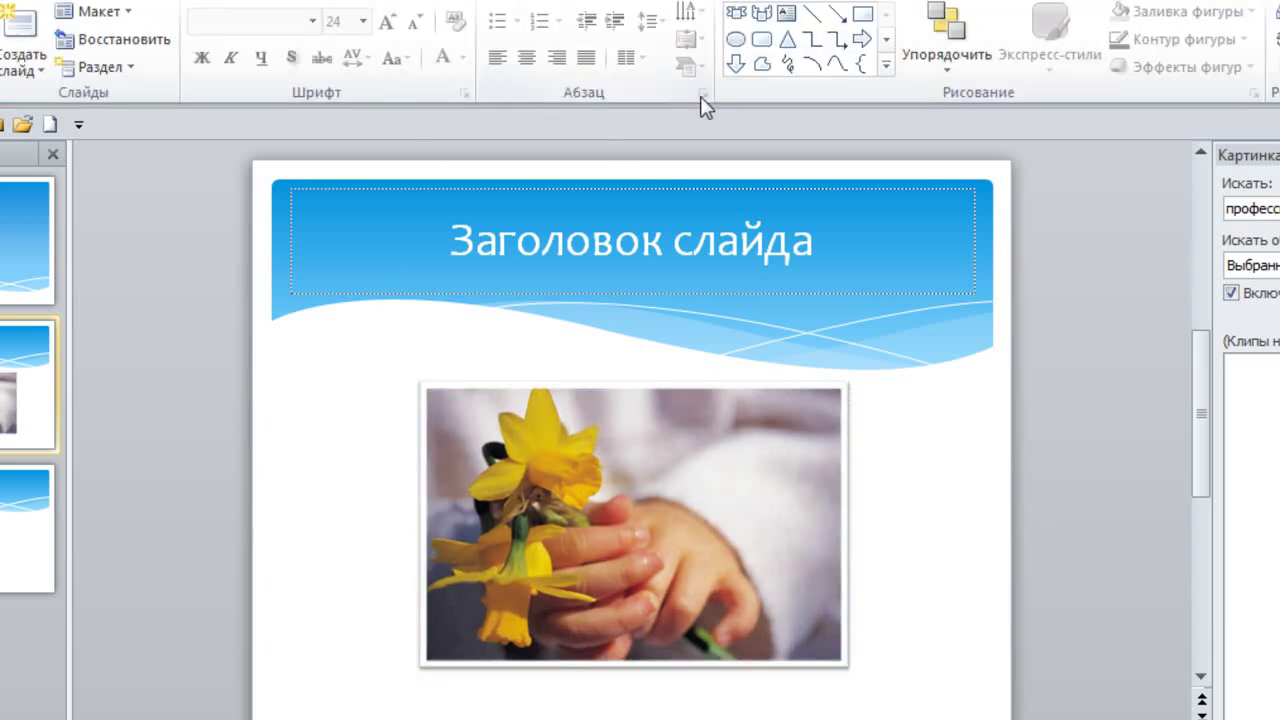
{"action": "left_click", "coordinate": [708, 450]}
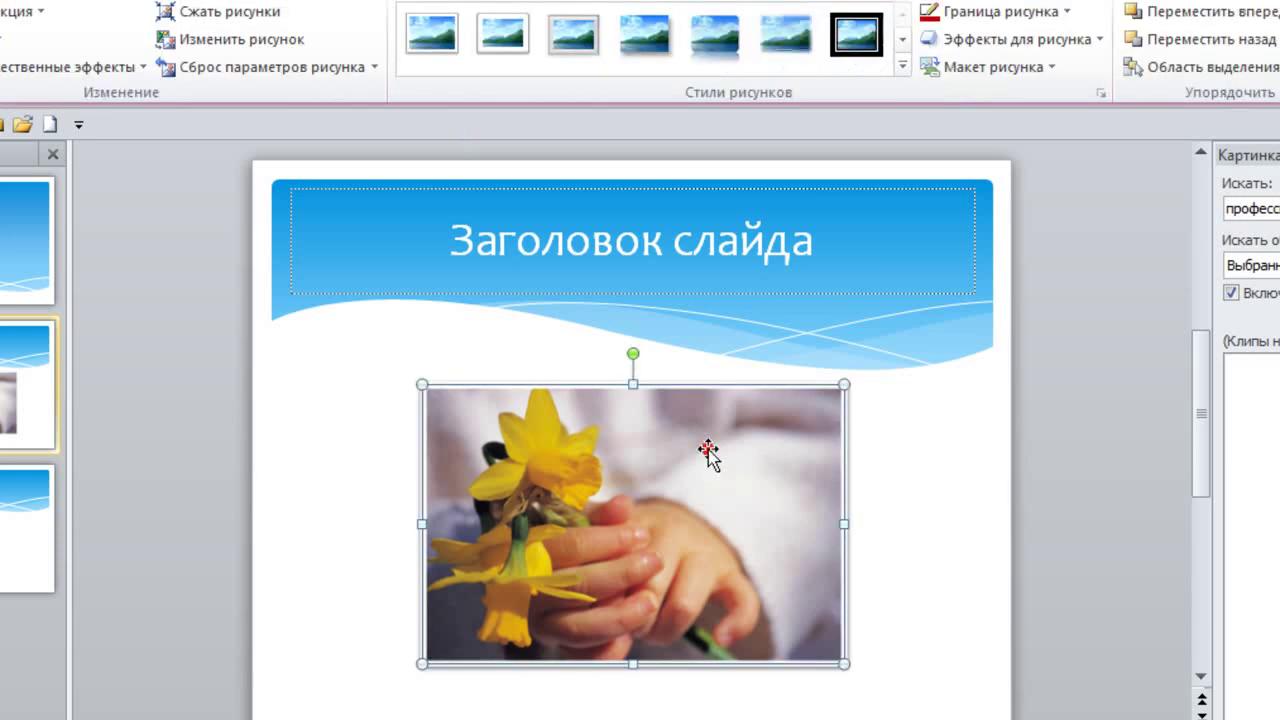
{"action": "left_click", "coordinate": [640, 30]}
{"action": "left_click", "coordinate": [944, 466]}
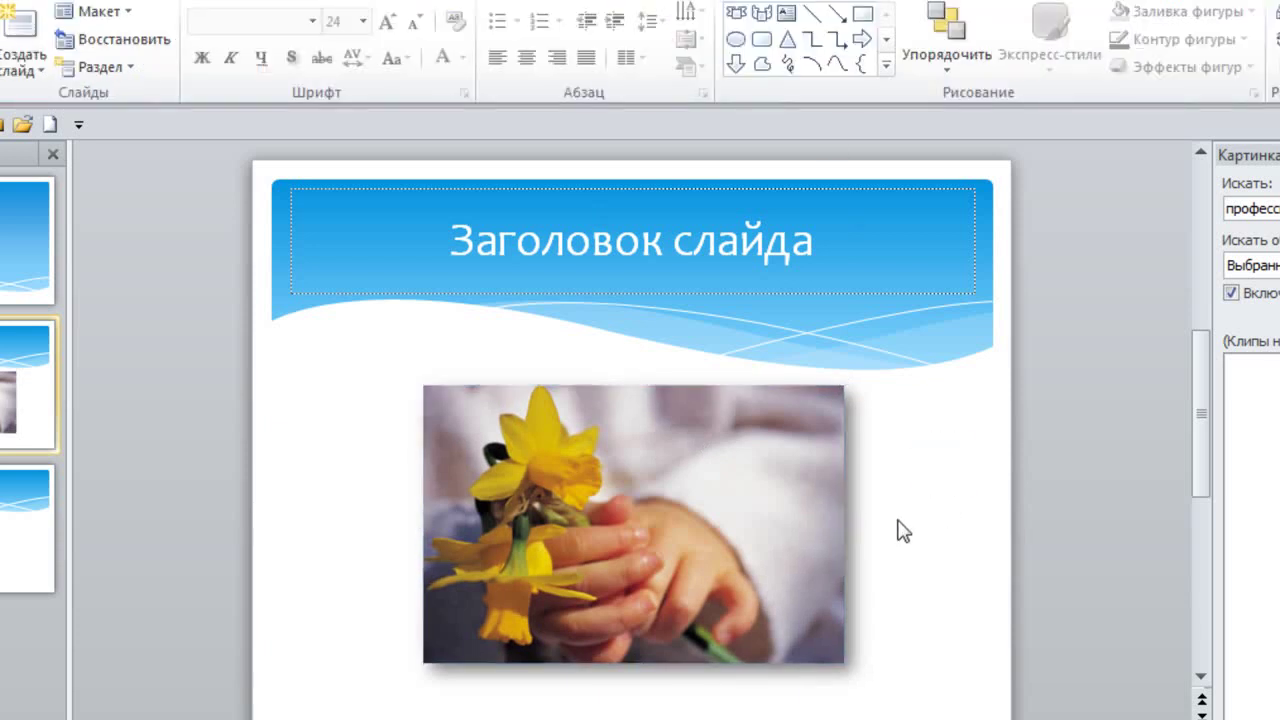
{"action": "left_click", "coordinate": [624, 553]}
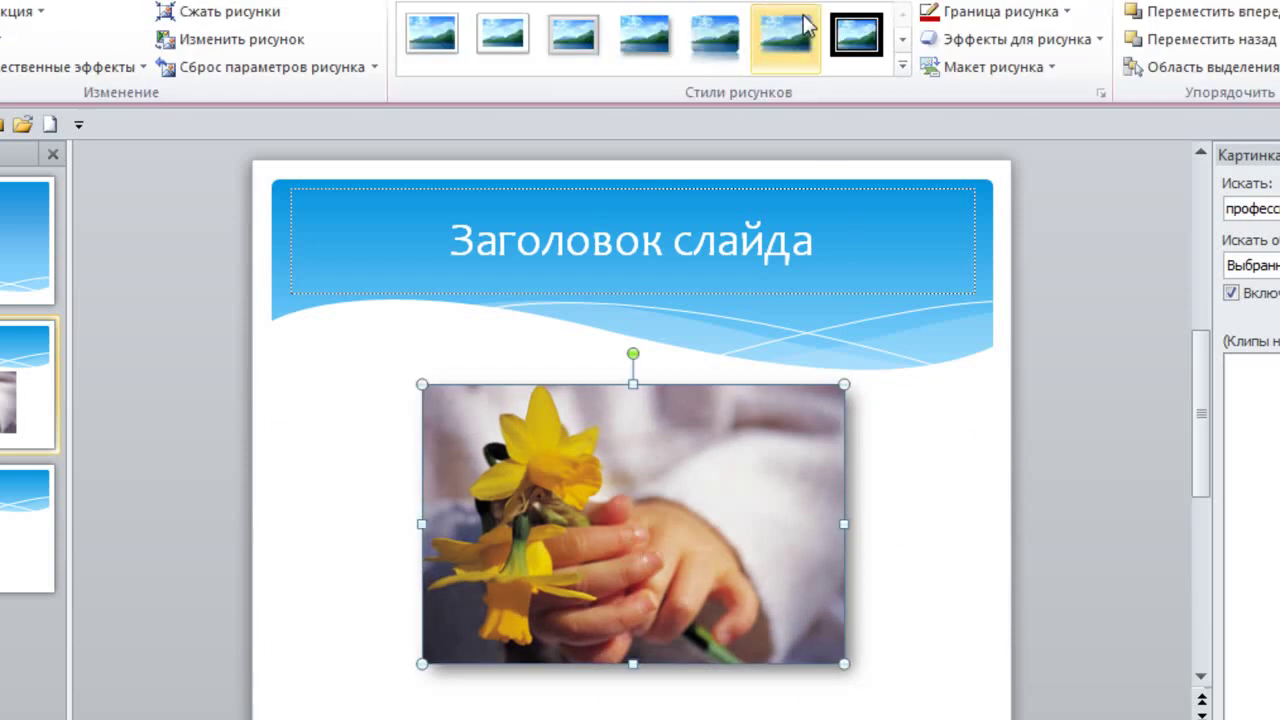
- Apply the tilted white-frame picture style from the full picture styles gallery
{"action": "left_click", "coordinate": [903, 65]}
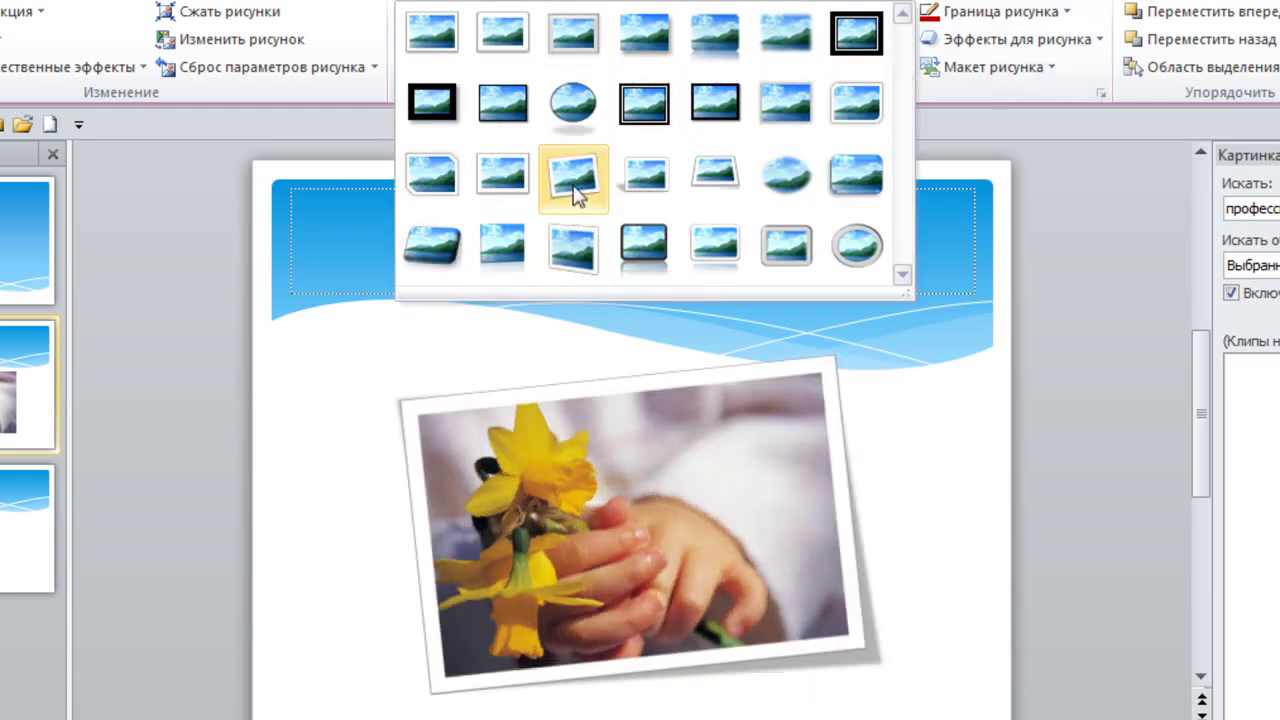
{"action": "left_click", "coordinate": [578, 181]}
{"action": "left_click", "coordinate": [940, 470]}
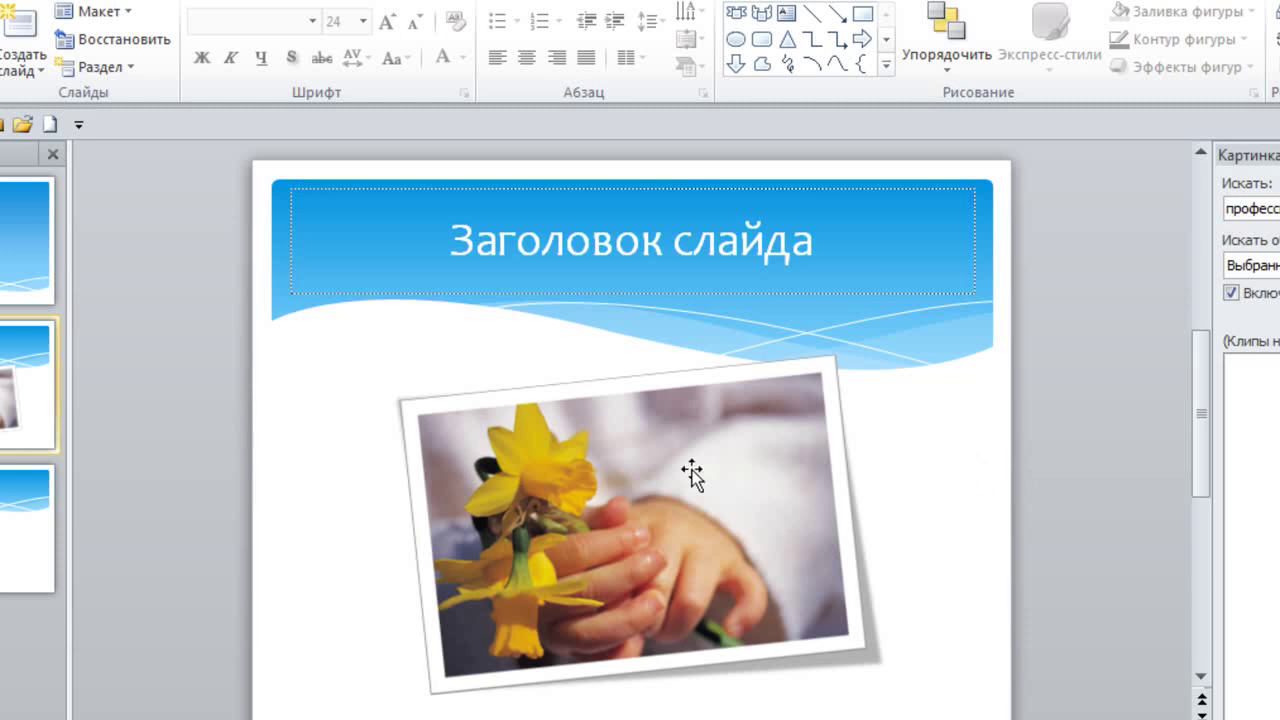
- Move, rotate counter-clockwise and enlarge the flower photo, then delete it
{"action": "left_click_drag", "start_coordinate": [691, 471], "coordinate": [679, 438]}
{"action": "left_click", "coordinate": [945, 425]}
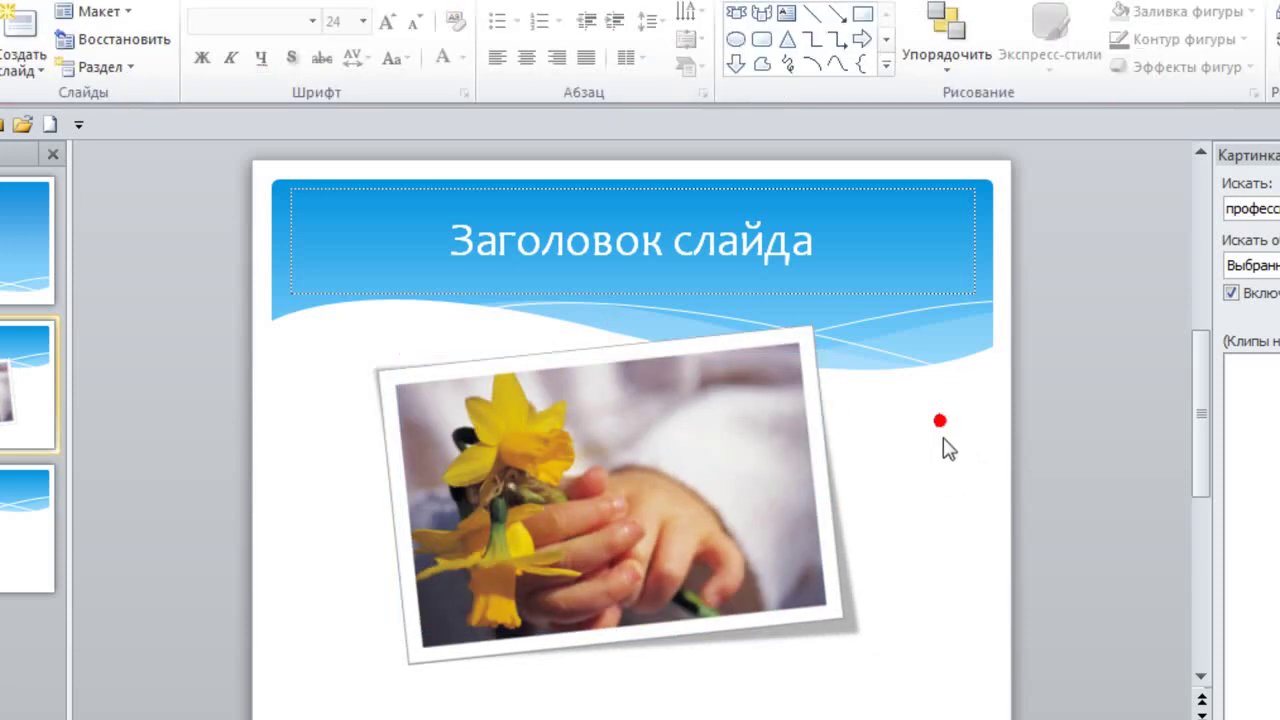
{"action": "left_click", "coordinate": [605, 435]}
{"action": "left_click_drag", "start_coordinate": [610, 323], "coordinate": [546, 334]}
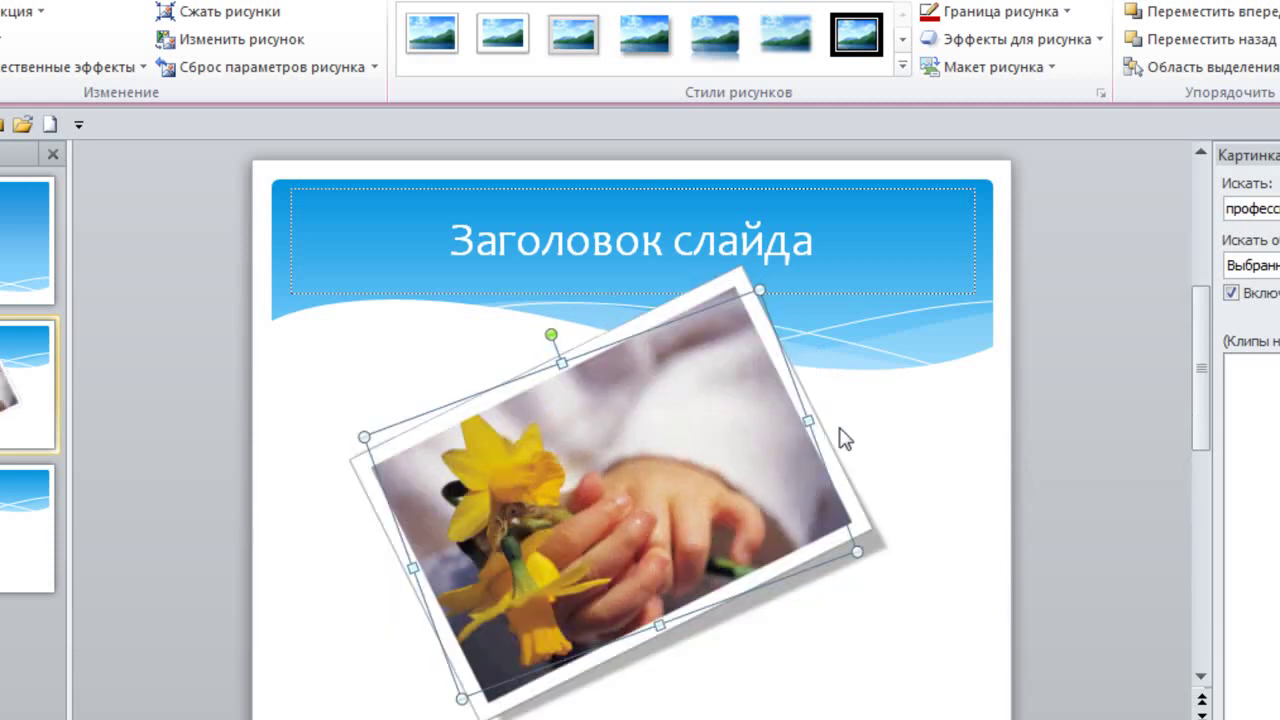
{"action": "left_click_drag", "start_coordinate": [851, 546], "coordinate": [960, 576]}
{"action": "left_click_drag", "start_coordinate": [651, 508], "coordinate": [573, 461]}
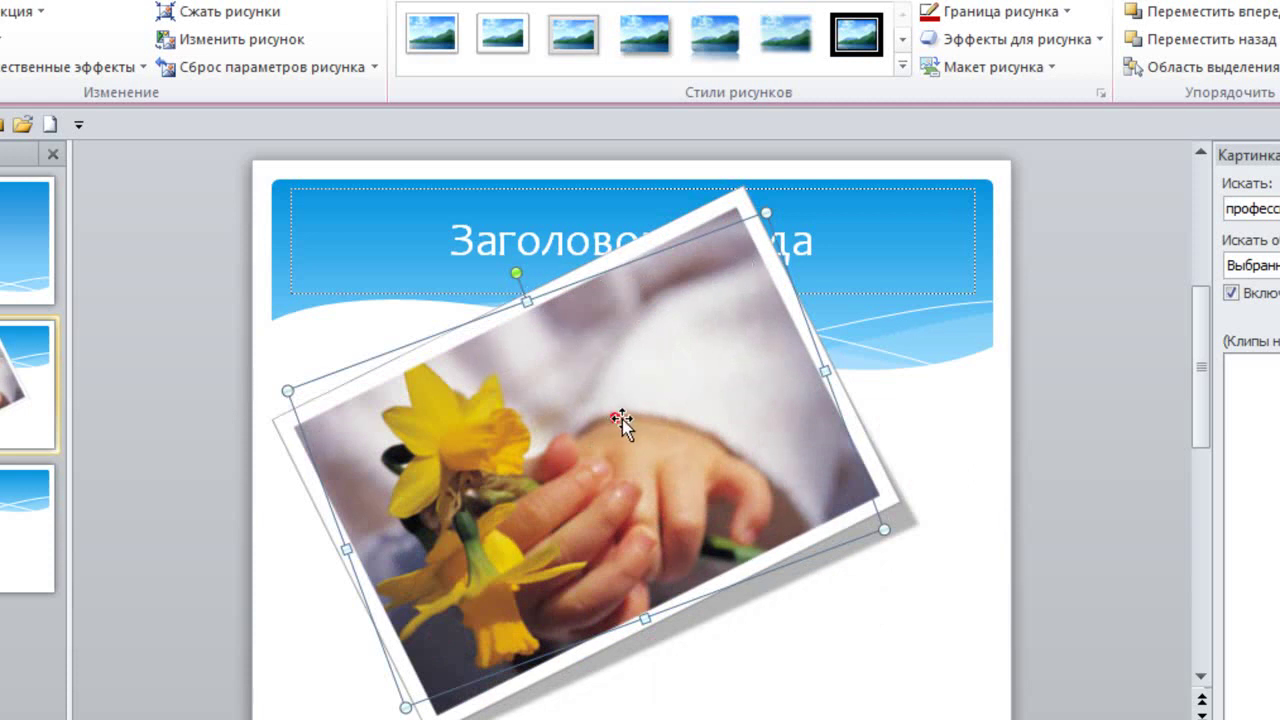
{"action": "key", "text": "Delete"}
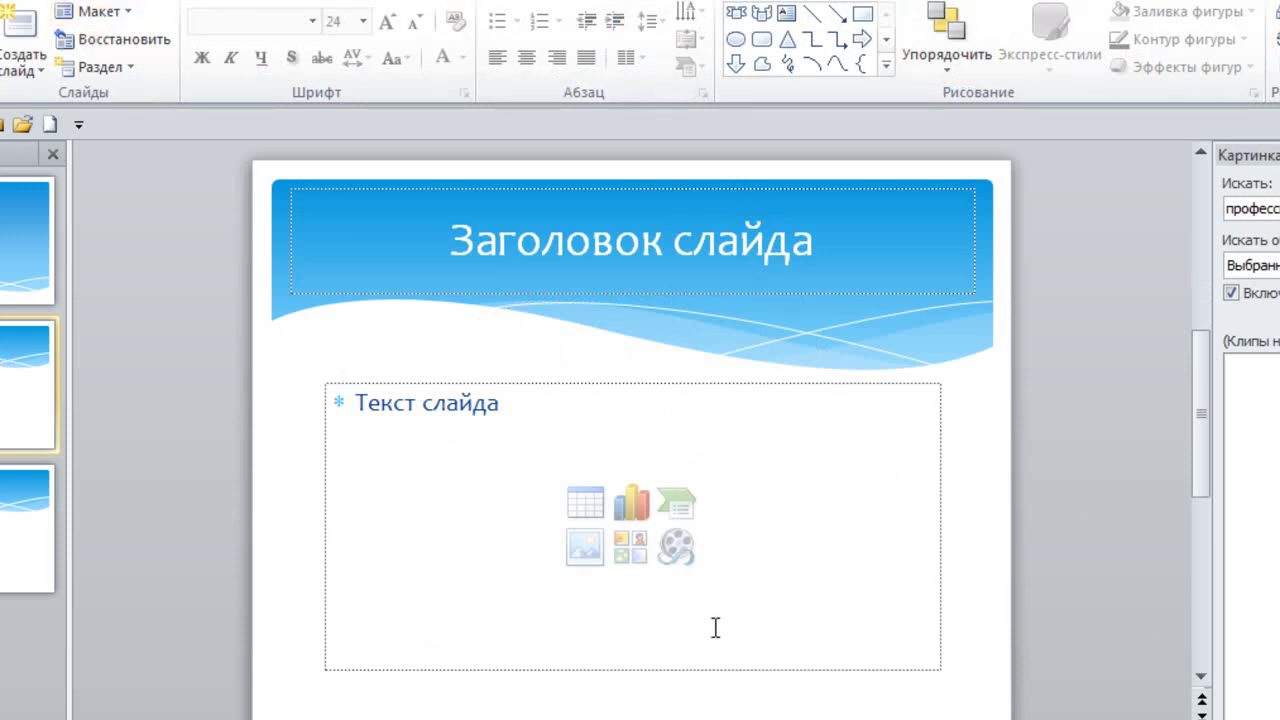
- Insert the 1-cely_controller video file into the slide's content placeholder
{"action": "left_click", "coordinate": [677, 547]}
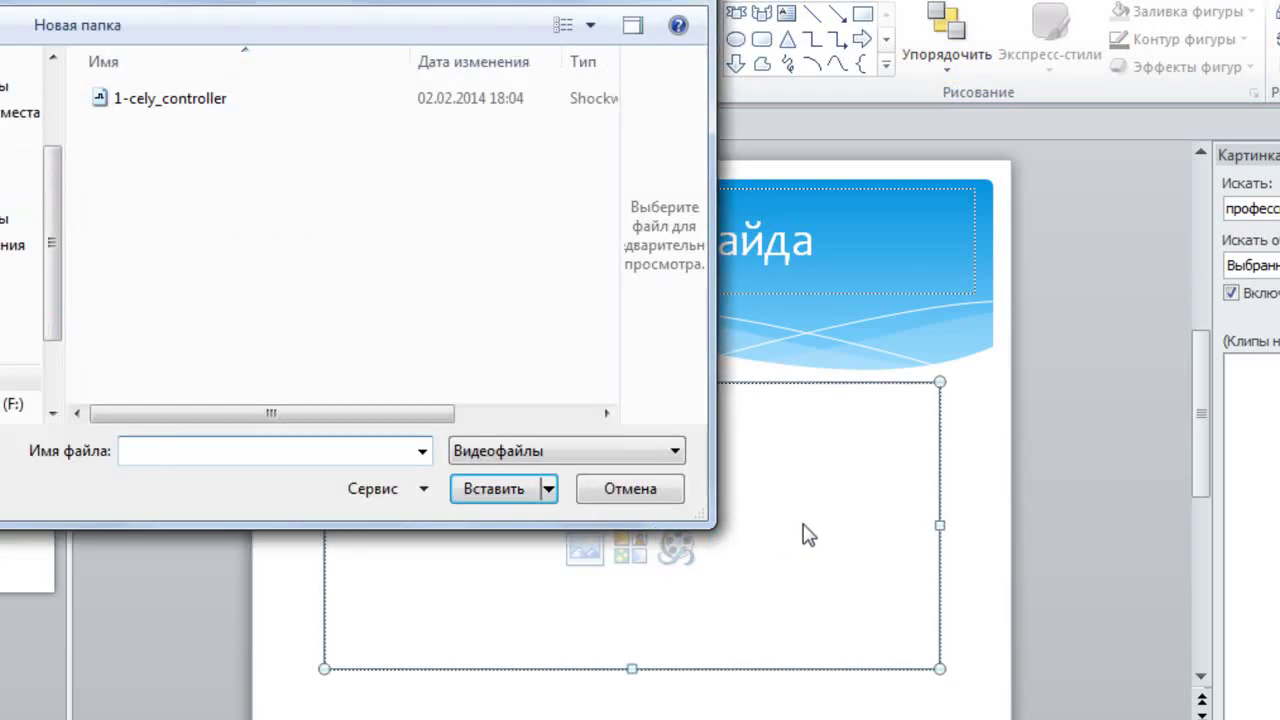
{"action": "double_click", "coordinate": [168, 99]}
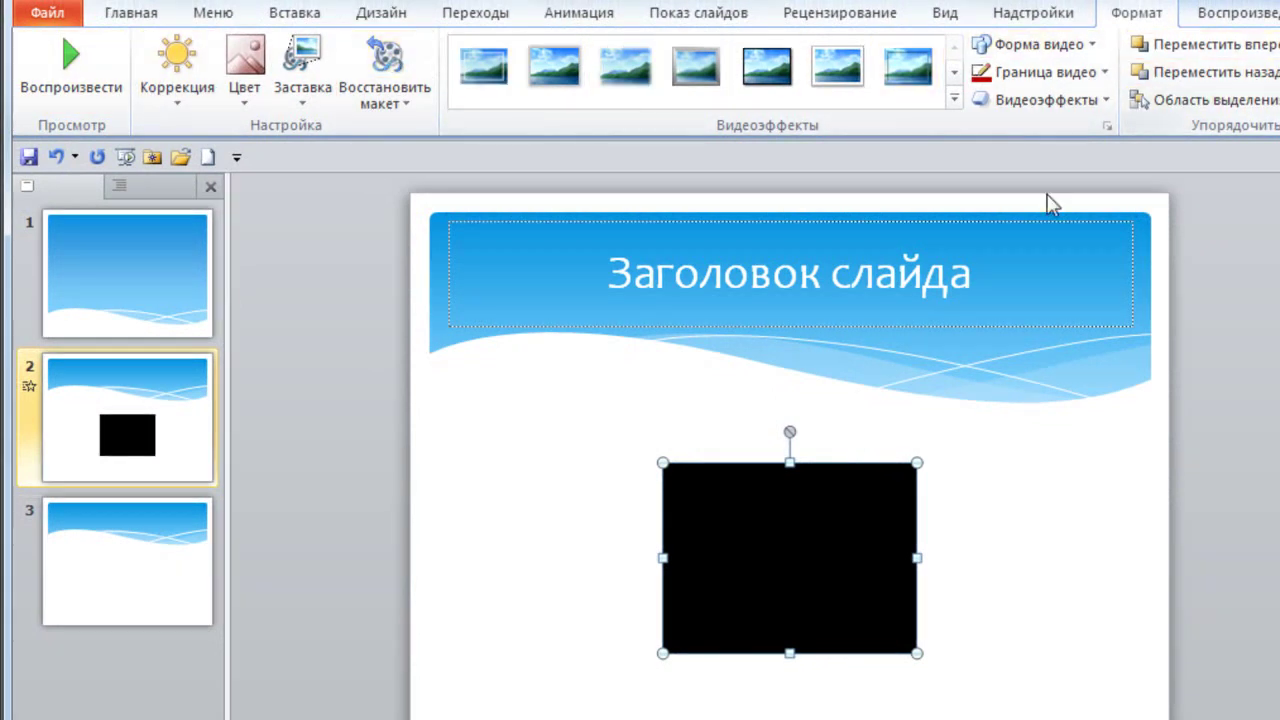
- Enlarge the video and move it up under the title
{"action": "left_click_drag", "start_coordinate": [917, 463], "coordinate": [1015, 362]}
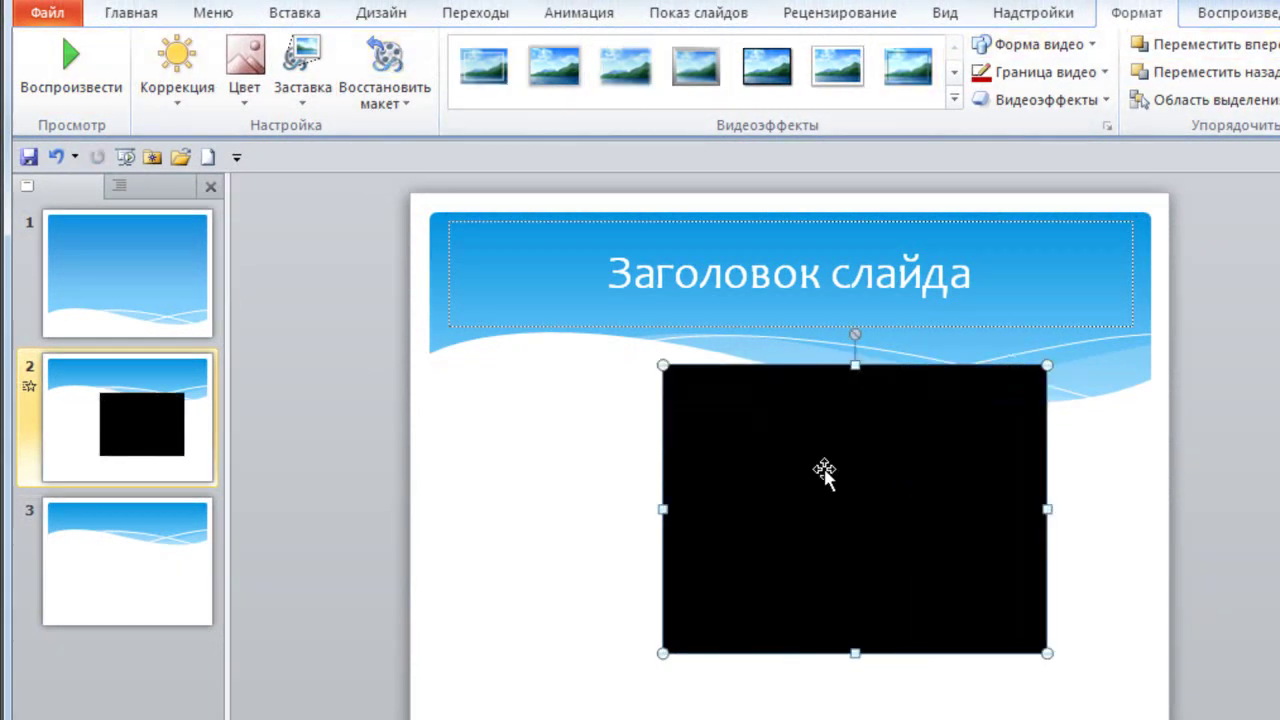
{"action": "left_click_drag", "start_coordinate": [663, 653], "coordinate": [520, 651]}
{"action": "left_click_drag", "start_coordinate": [708, 566], "coordinate": [716, 520]}
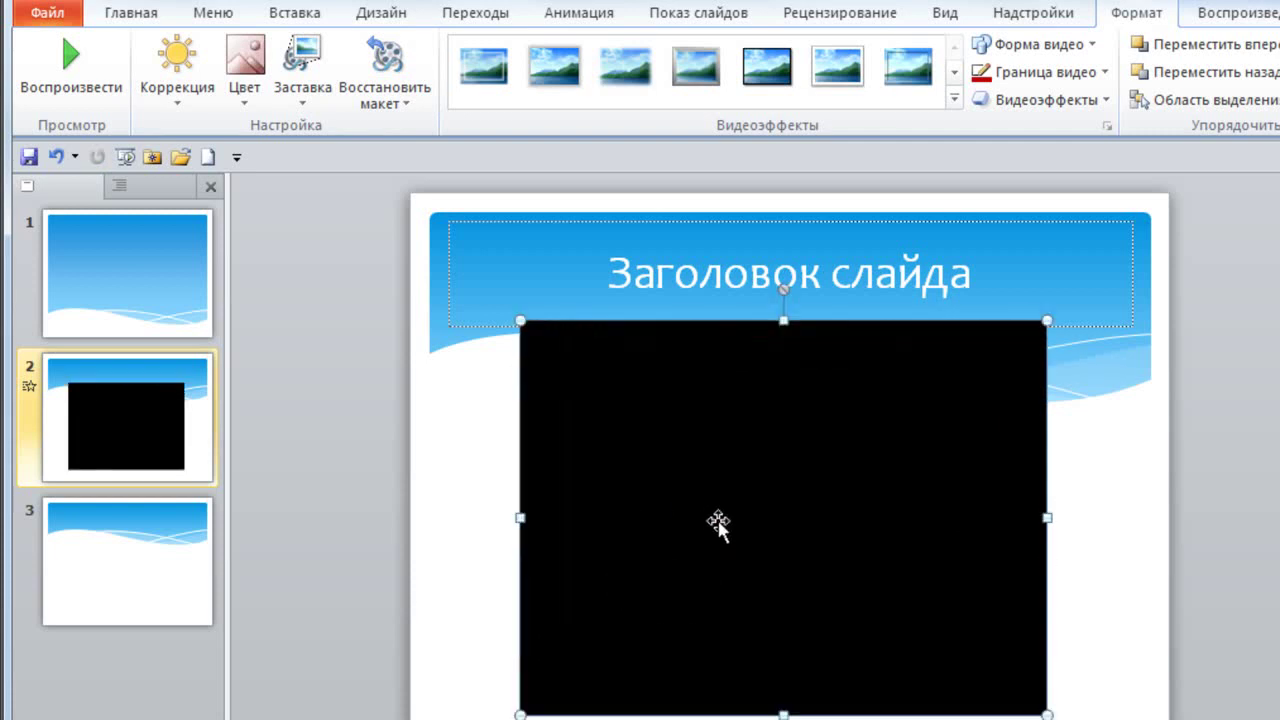
- Give the video a framed border style from the Video Styles gallery
{"action": "left_click", "coordinate": [906, 68]}
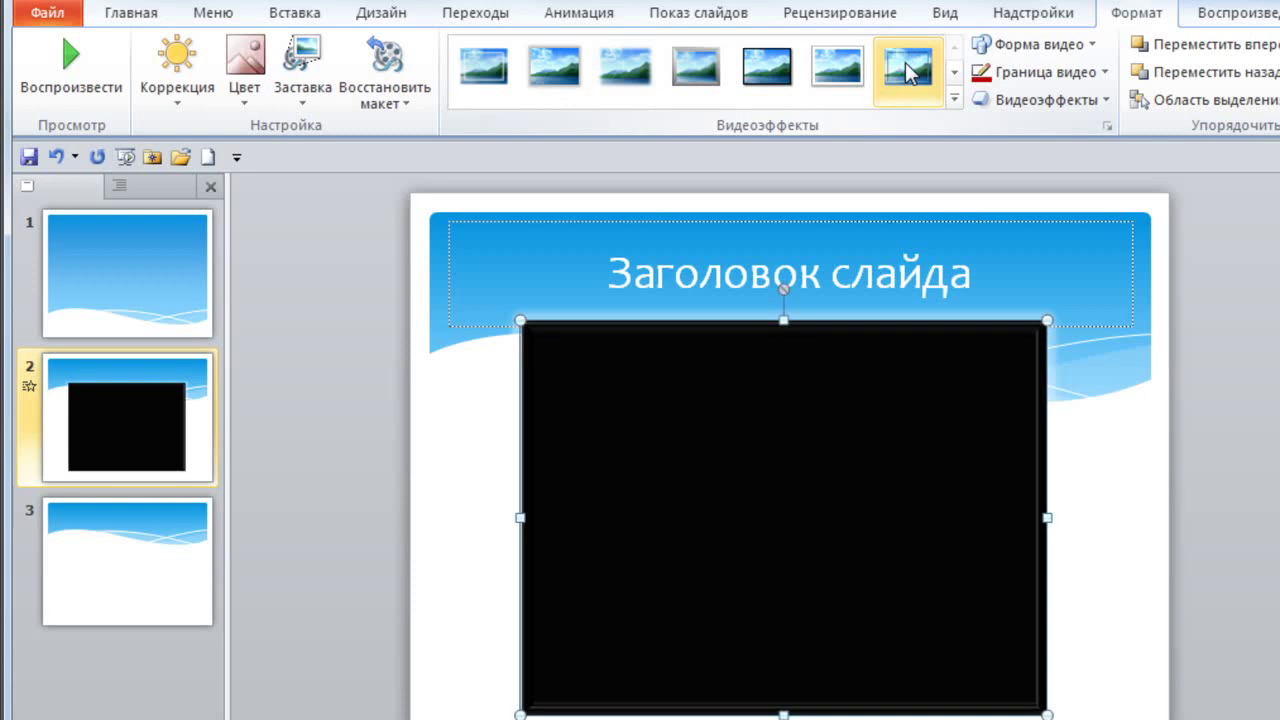
{"action": "left_click", "coordinate": [955, 100]}
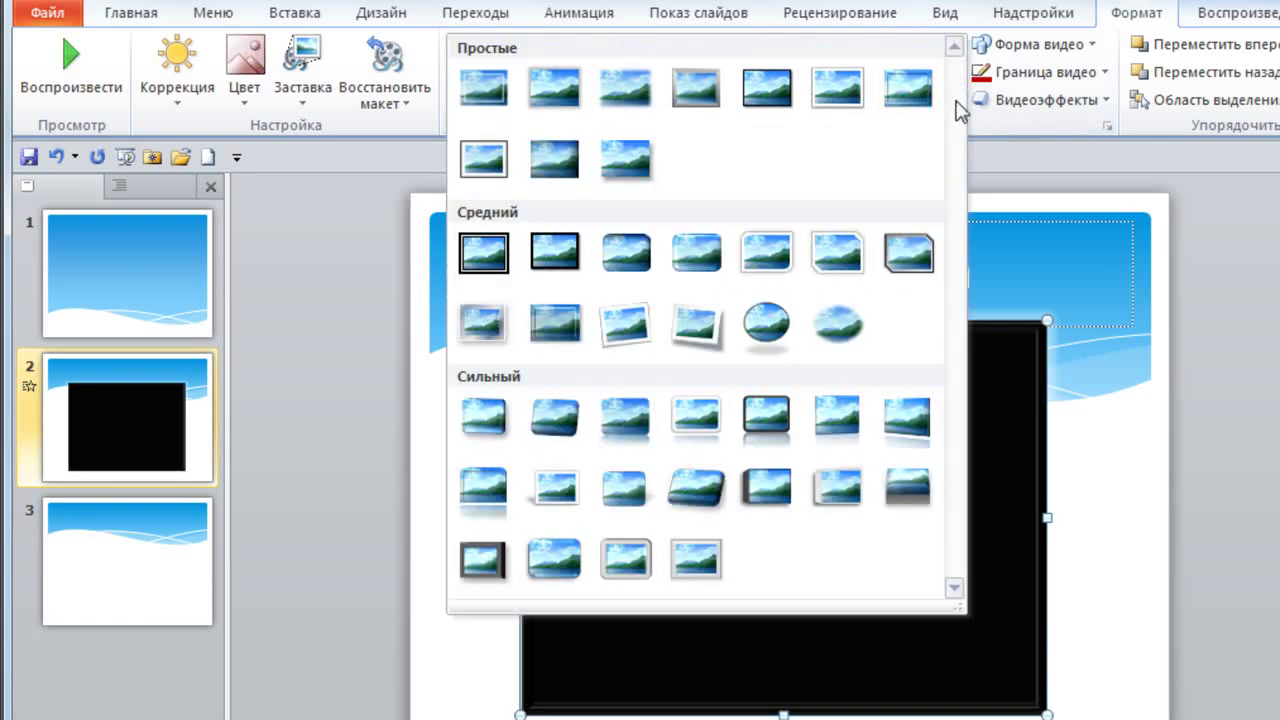
{"action": "left_click", "coordinate": [953, 47]}
{"action": "left_click", "coordinate": [1201, 497]}
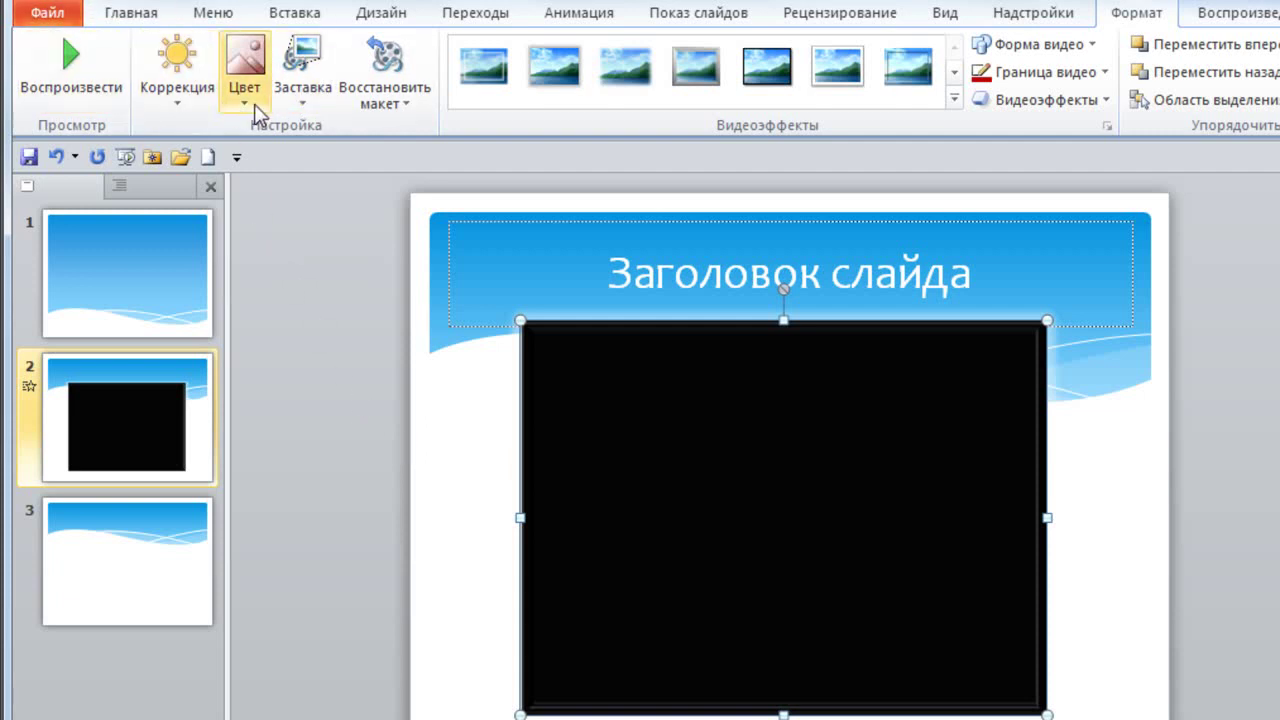
- Preview the video playback, then play and pause it on the slide
{"action": "left_click", "coordinate": [68, 56]}
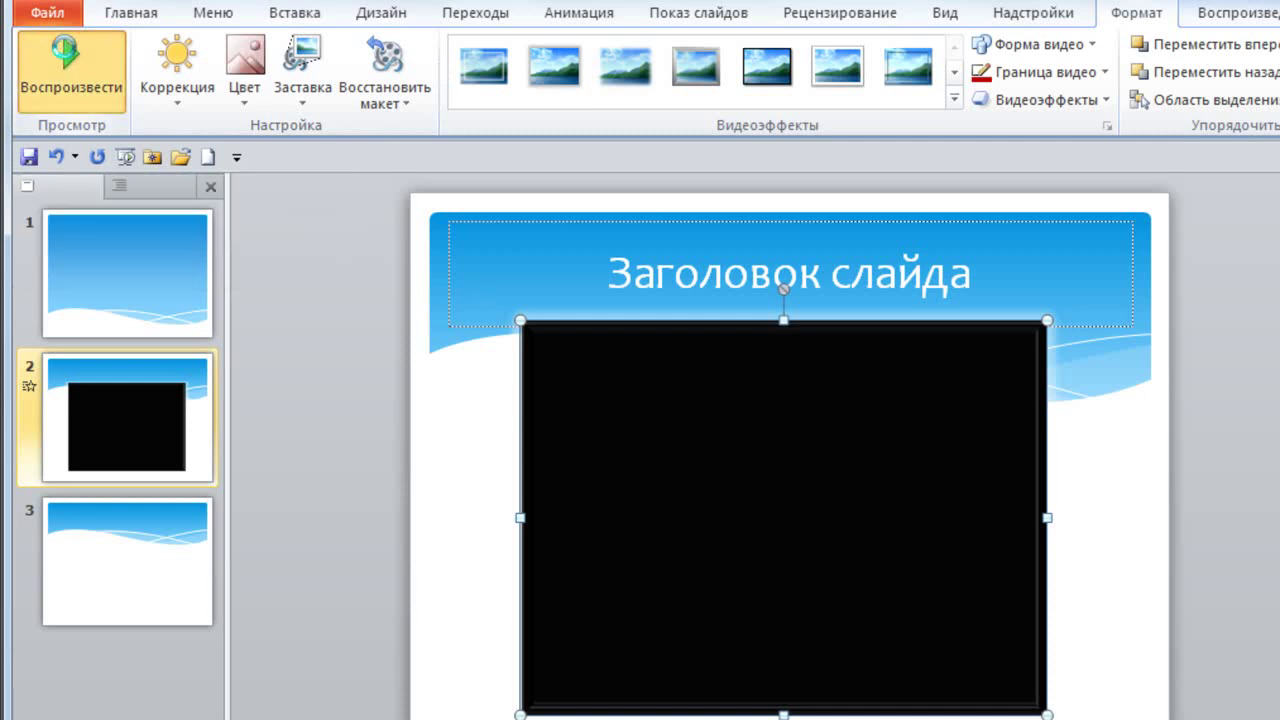
{"action": "left_click", "coordinate": [90, 62]}
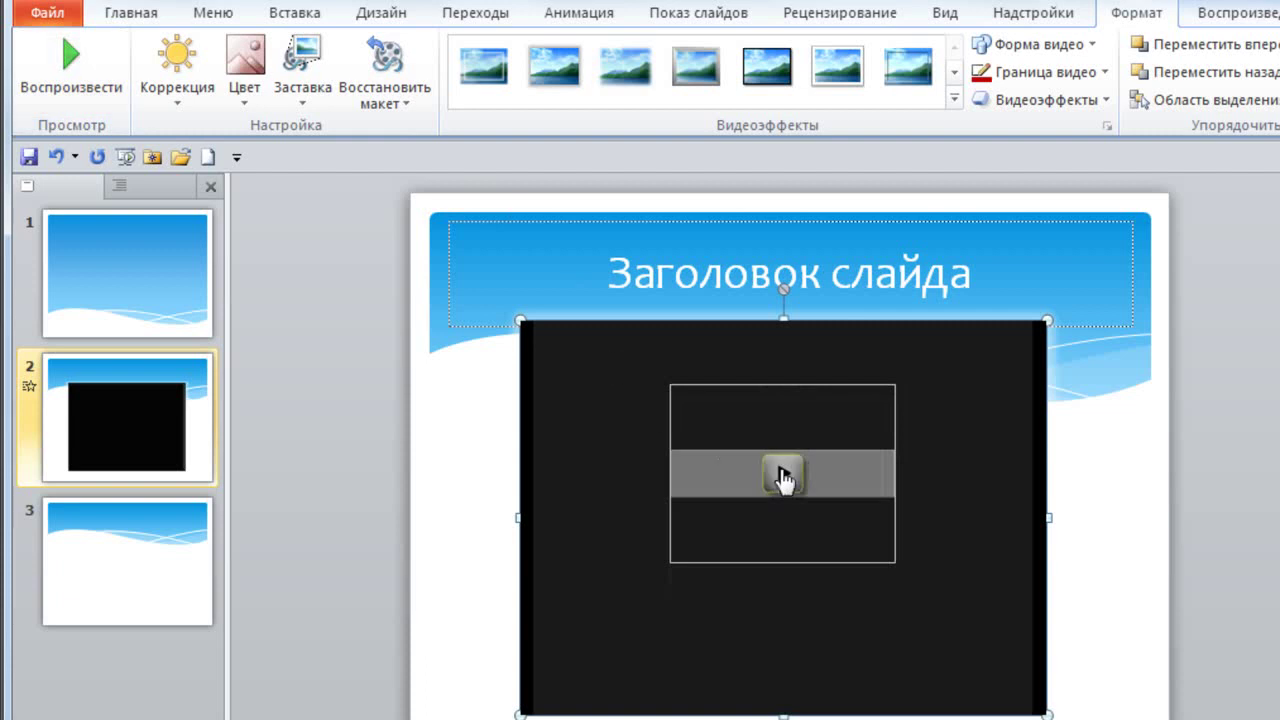
{"action": "left_click", "coordinate": [783, 474]}
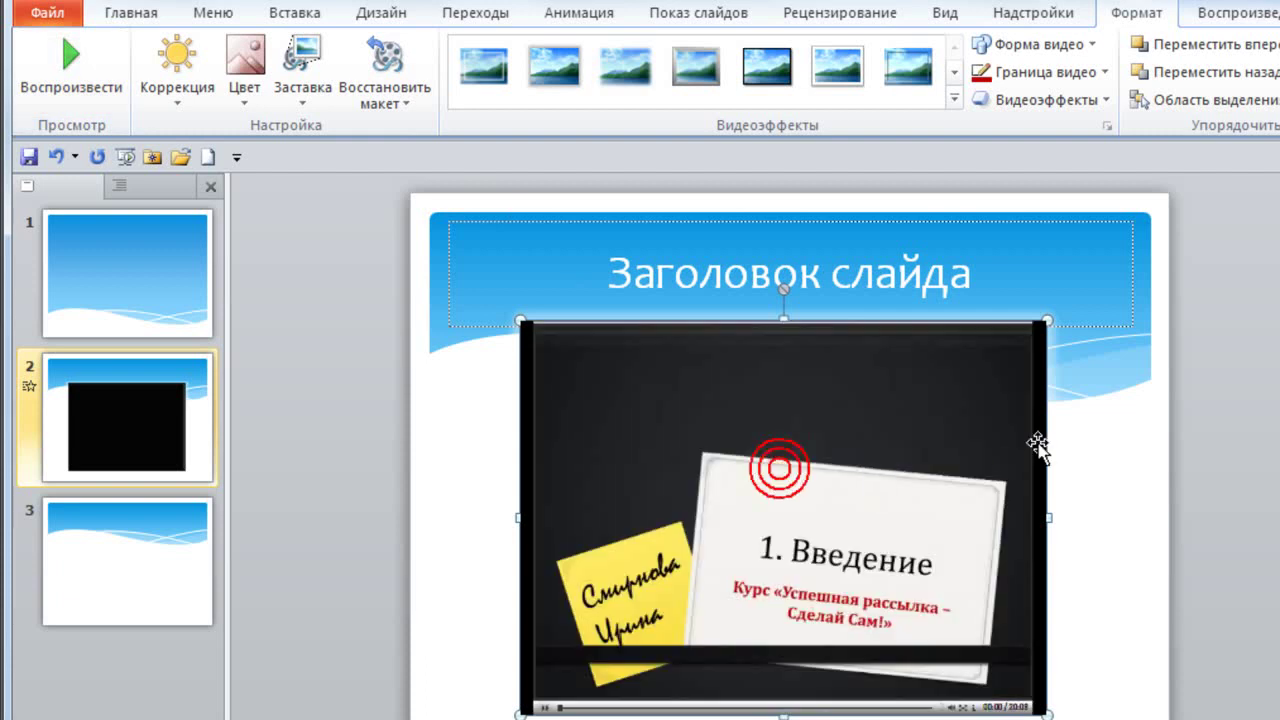
{"action": "left_click", "coordinate": [545, 709]}
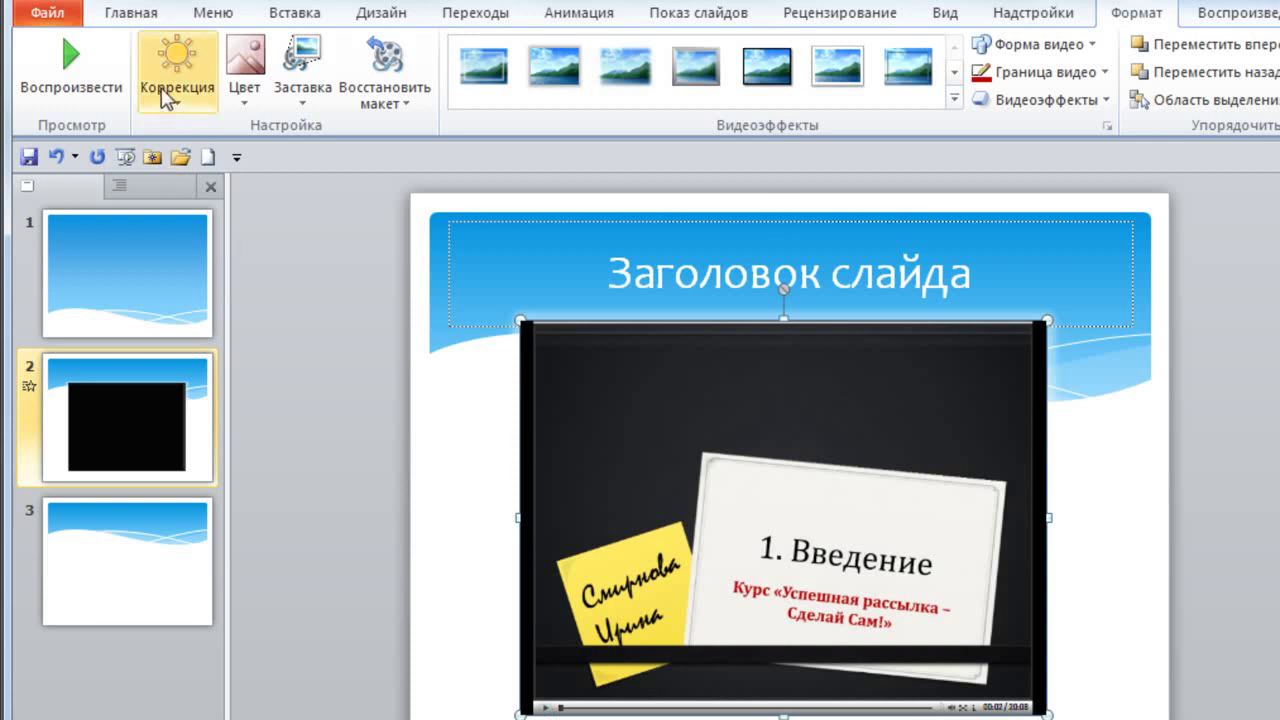
- Browse the video's Corrections and Color galleries, then bring up the Poster Frame options
{"action": "left_click", "coordinate": [175, 53]}
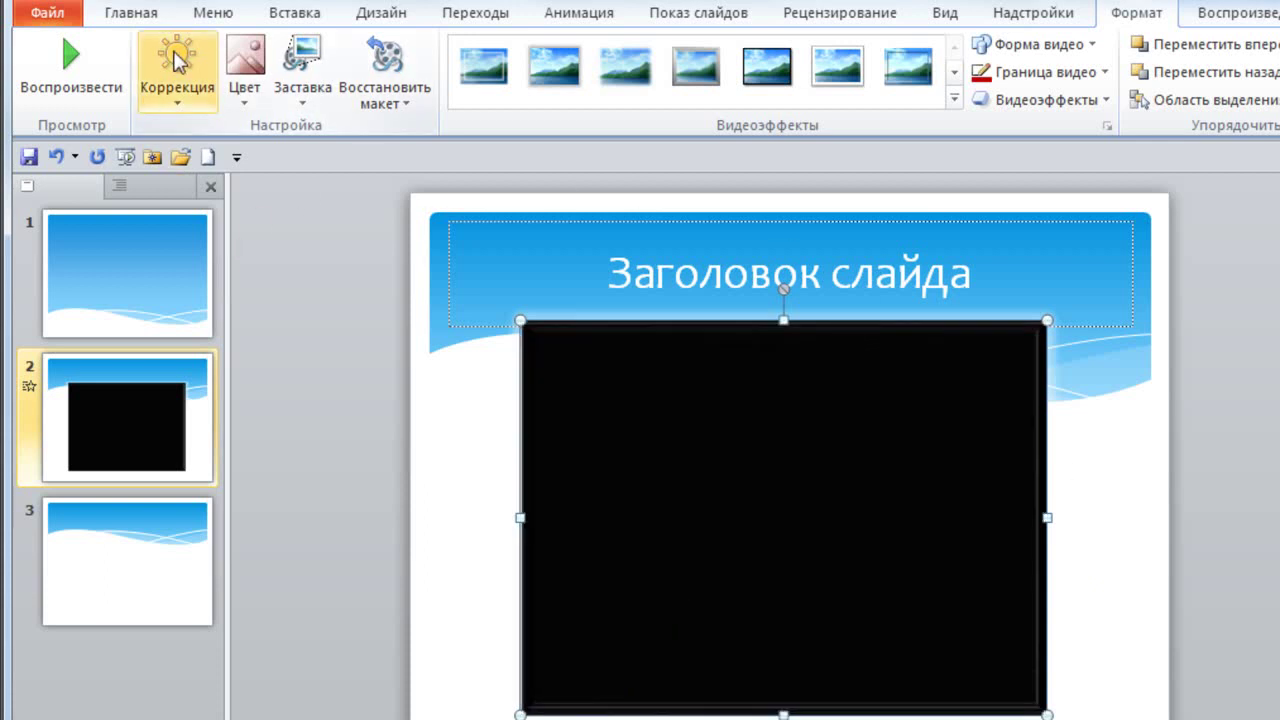
{"action": "left_click", "coordinate": [178, 60]}
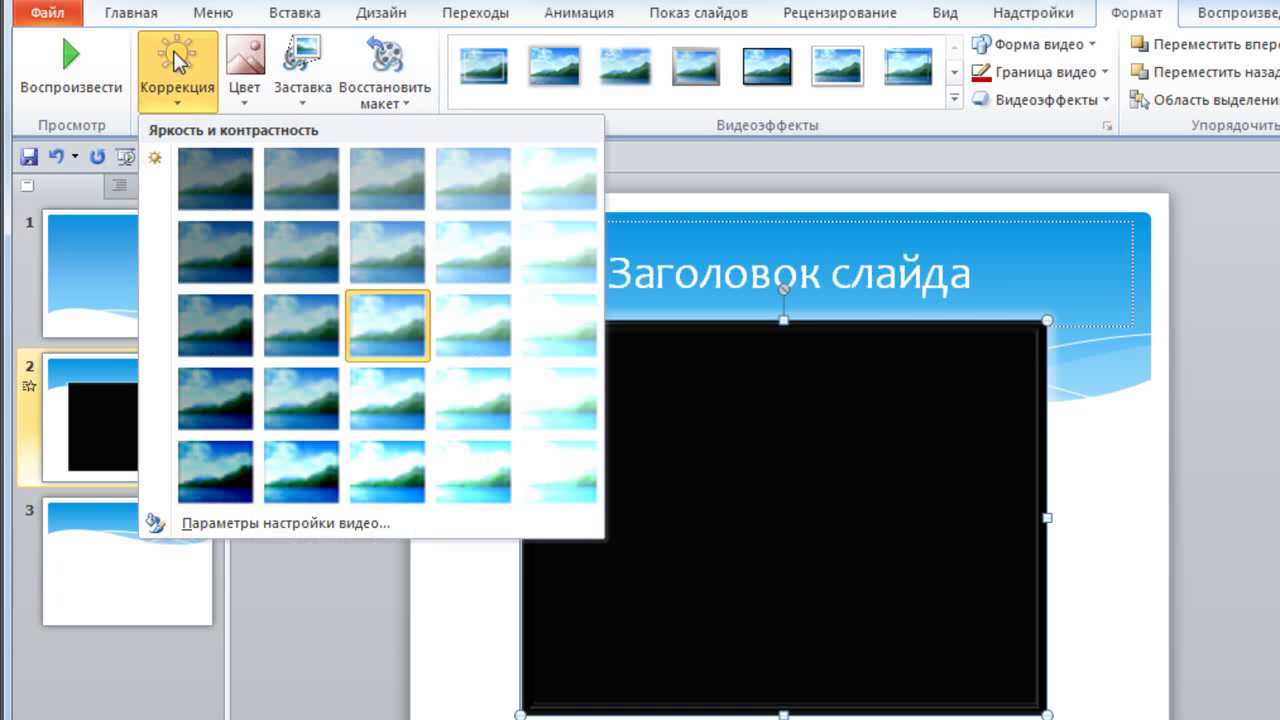
{"action": "left_click", "coordinate": [245, 70]}
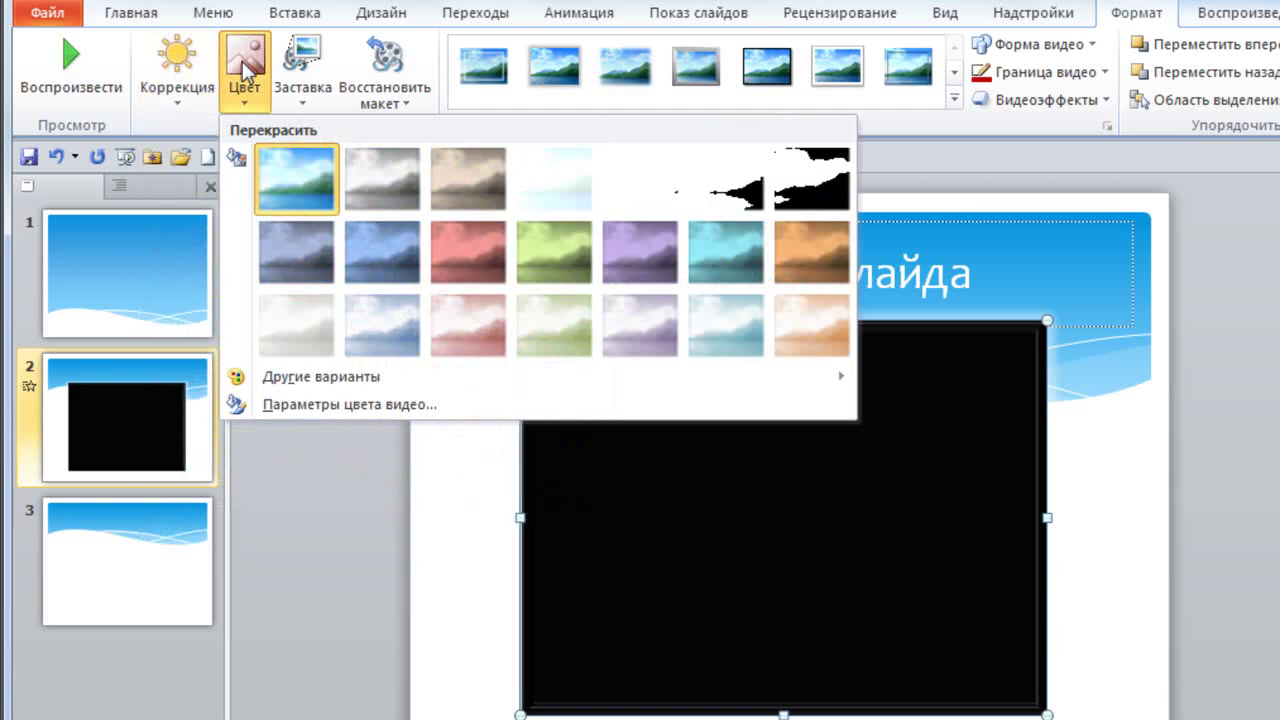
{"action": "left_click", "coordinate": [305, 80]}
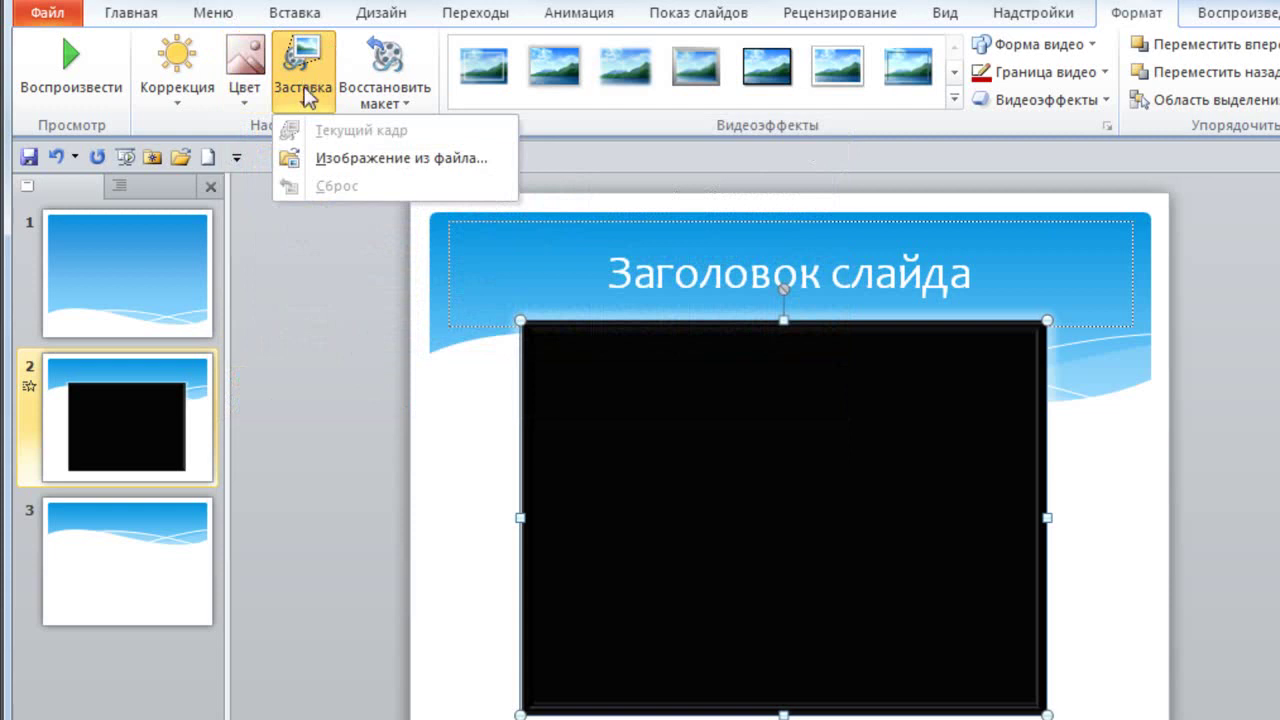
- Set the frog picture as the video's poster frame, preview it, and show the Video Shape choices
{"action": "left_click", "coordinate": [338, 159]}
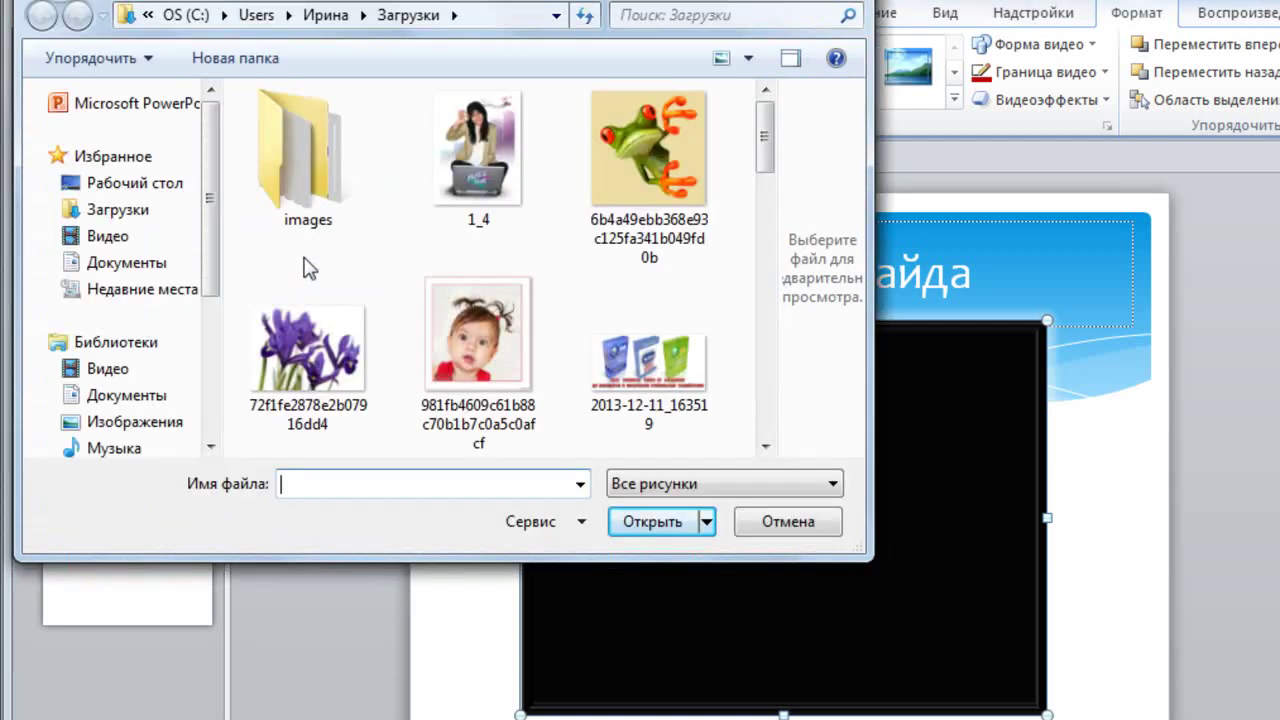
{"action": "left_click", "coordinate": [622, 163]}
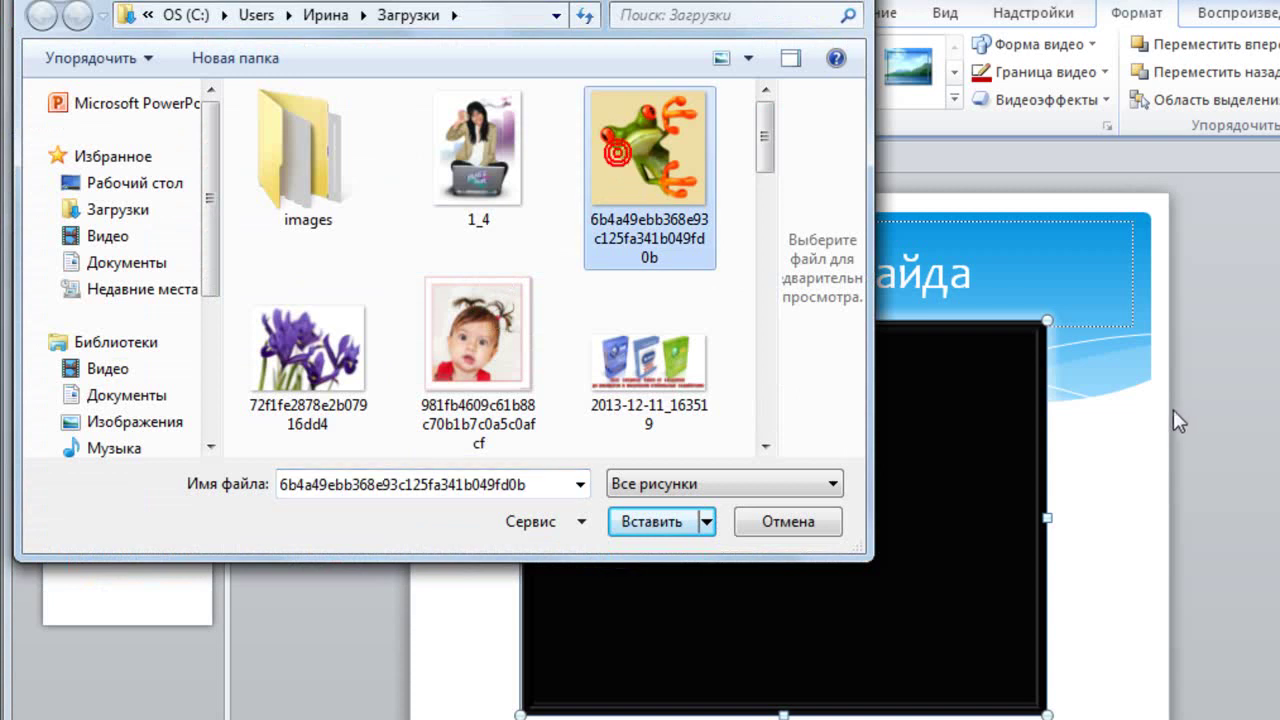
{"action": "left_click", "coordinate": [672, 524]}
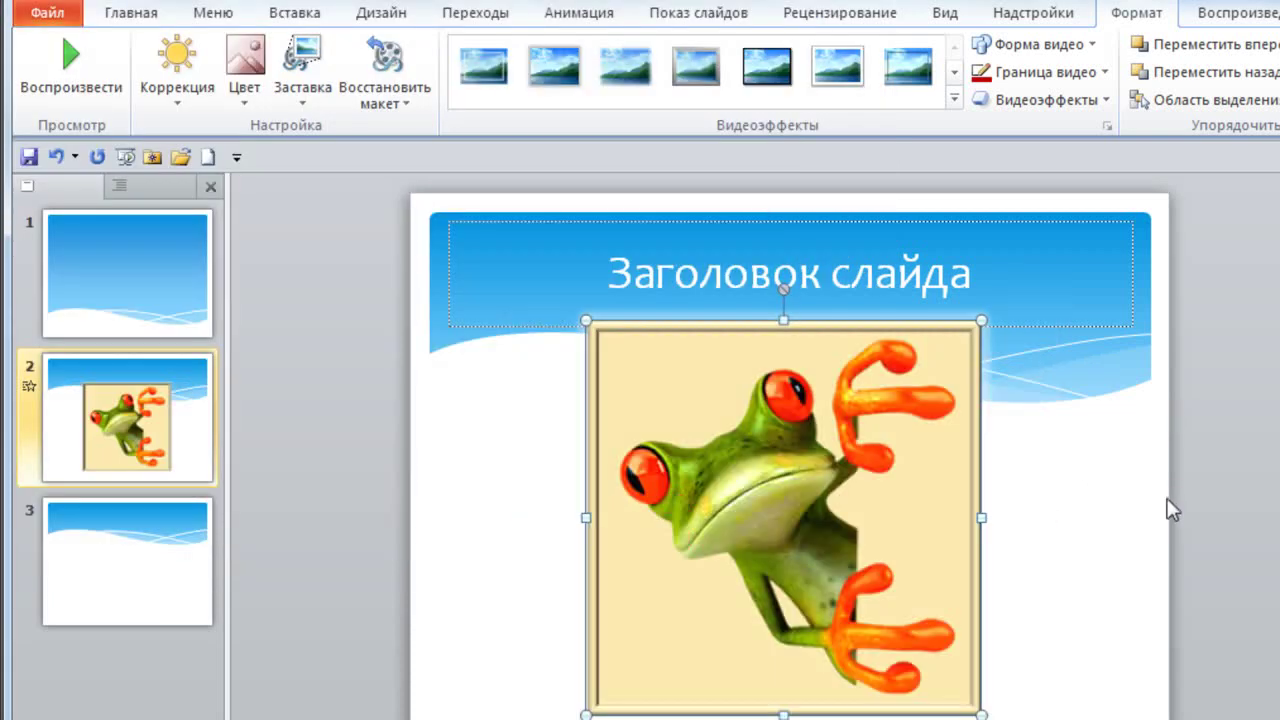
{"action": "left_click", "coordinate": [68, 58]}
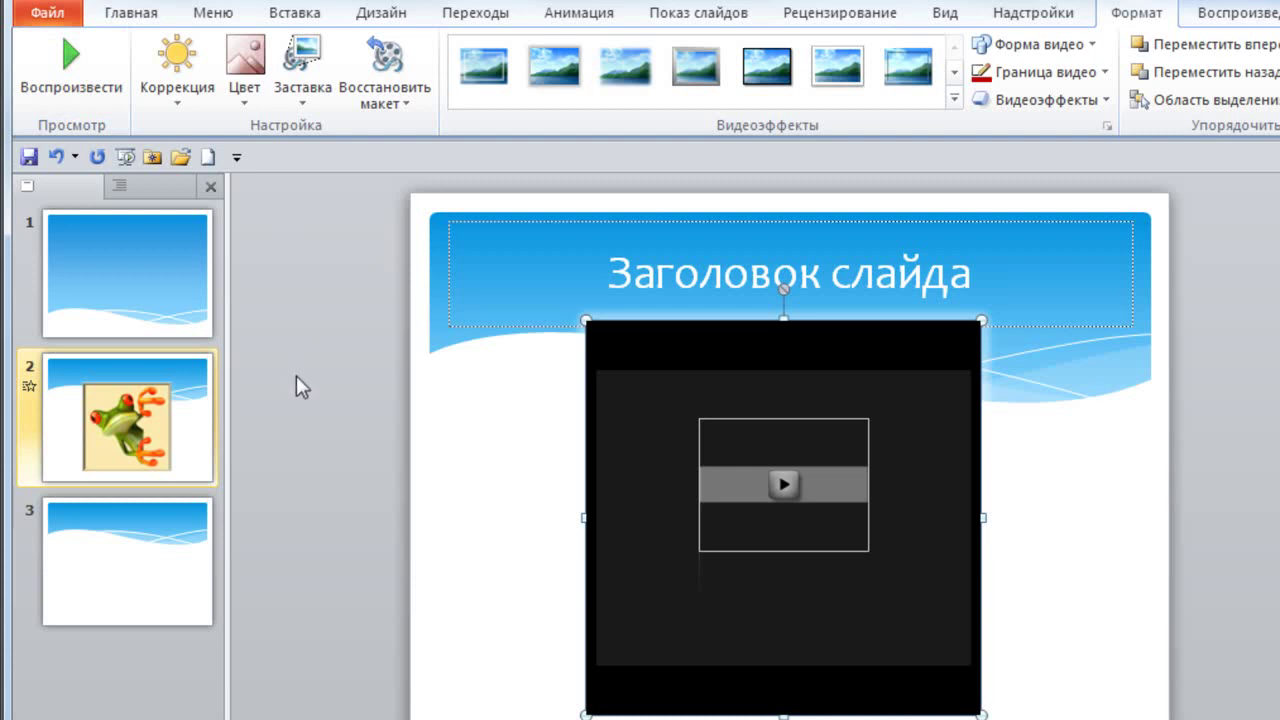
{"action": "left_click", "coordinate": [1096, 50]}
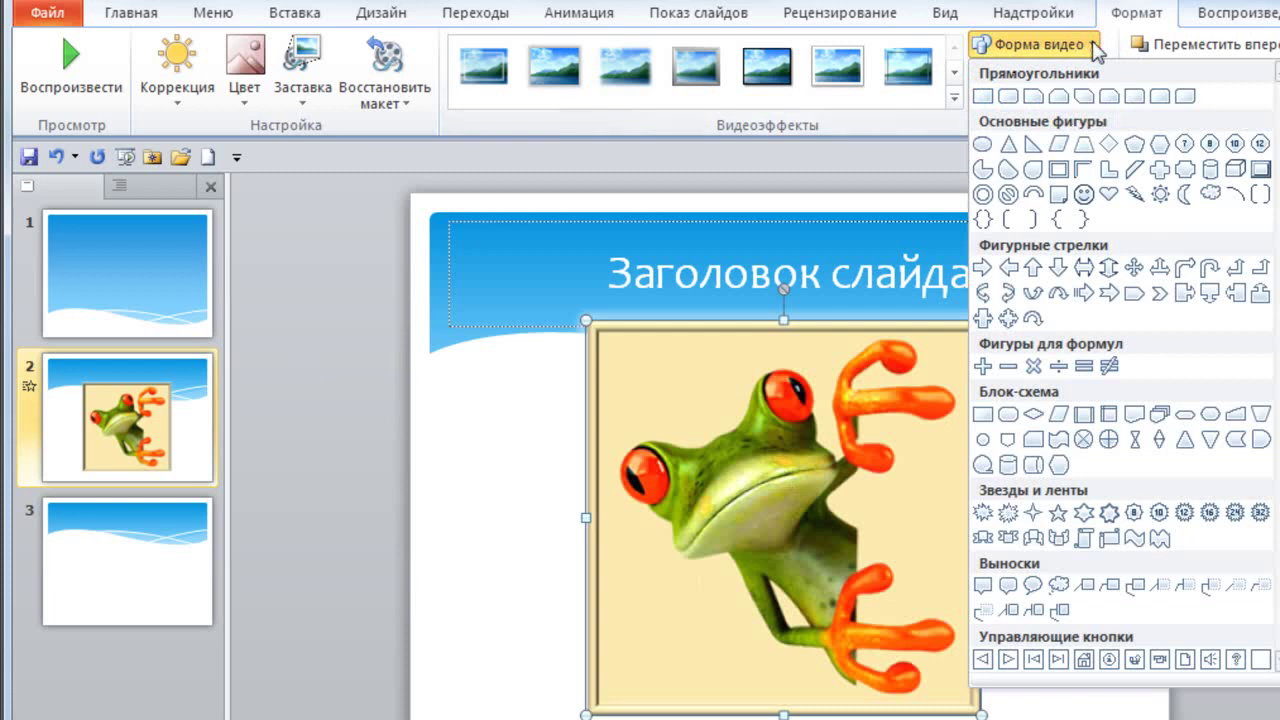
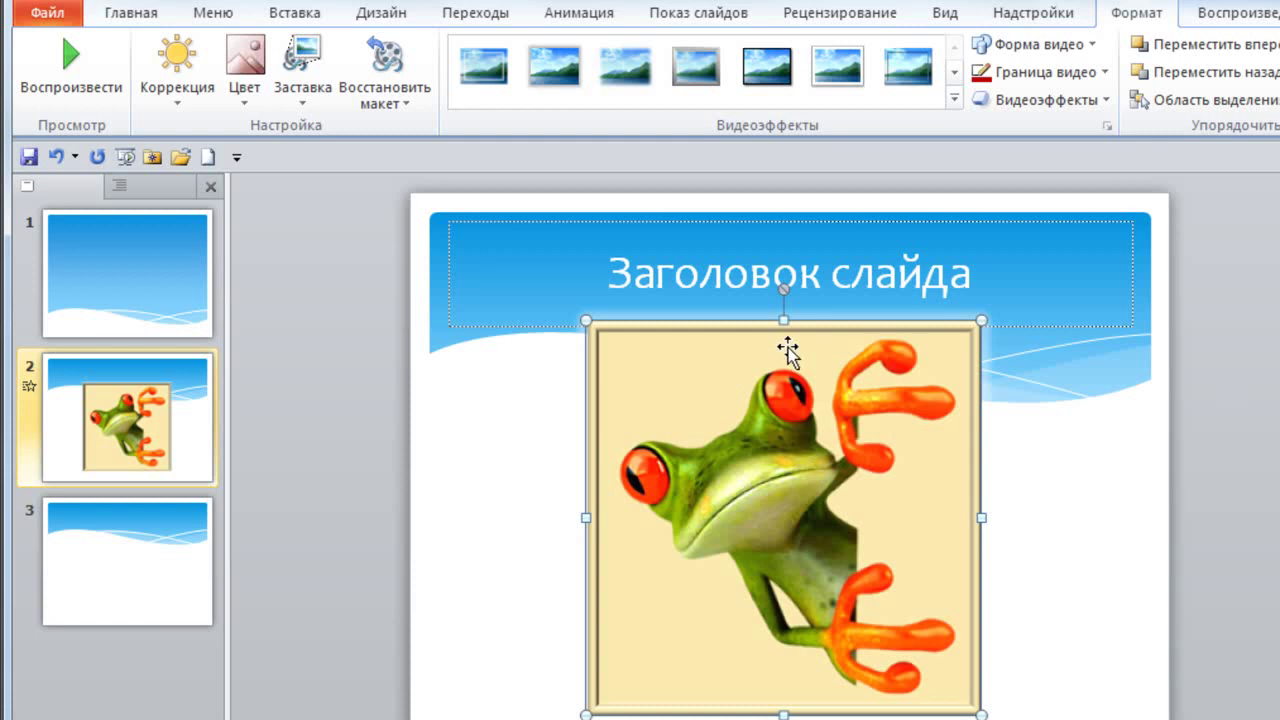
- Delete the frog video from slide 2
{"action": "left_click", "coordinate": [741, 322]}
{"action": "key", "text": "Delete"}
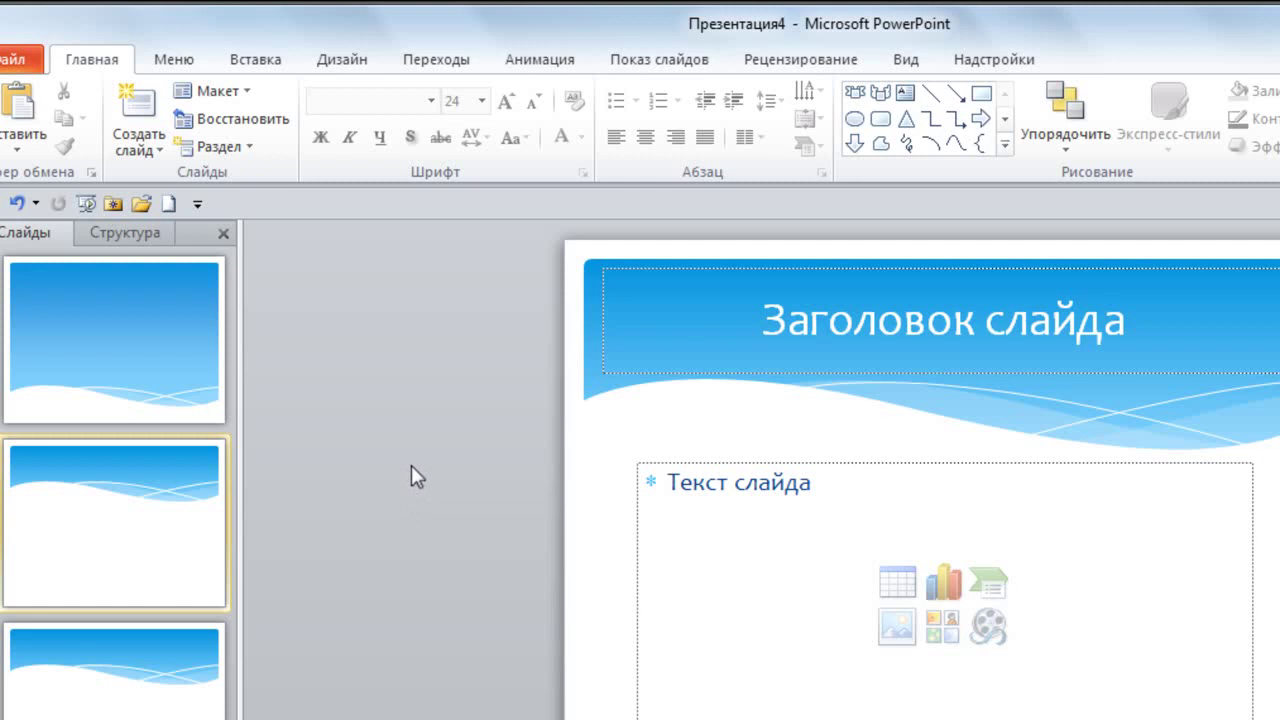
- Add a new Пустой слайд (blank) layout slide and return to it as slide 3
{"action": "left_click", "coordinate": [158, 148]}
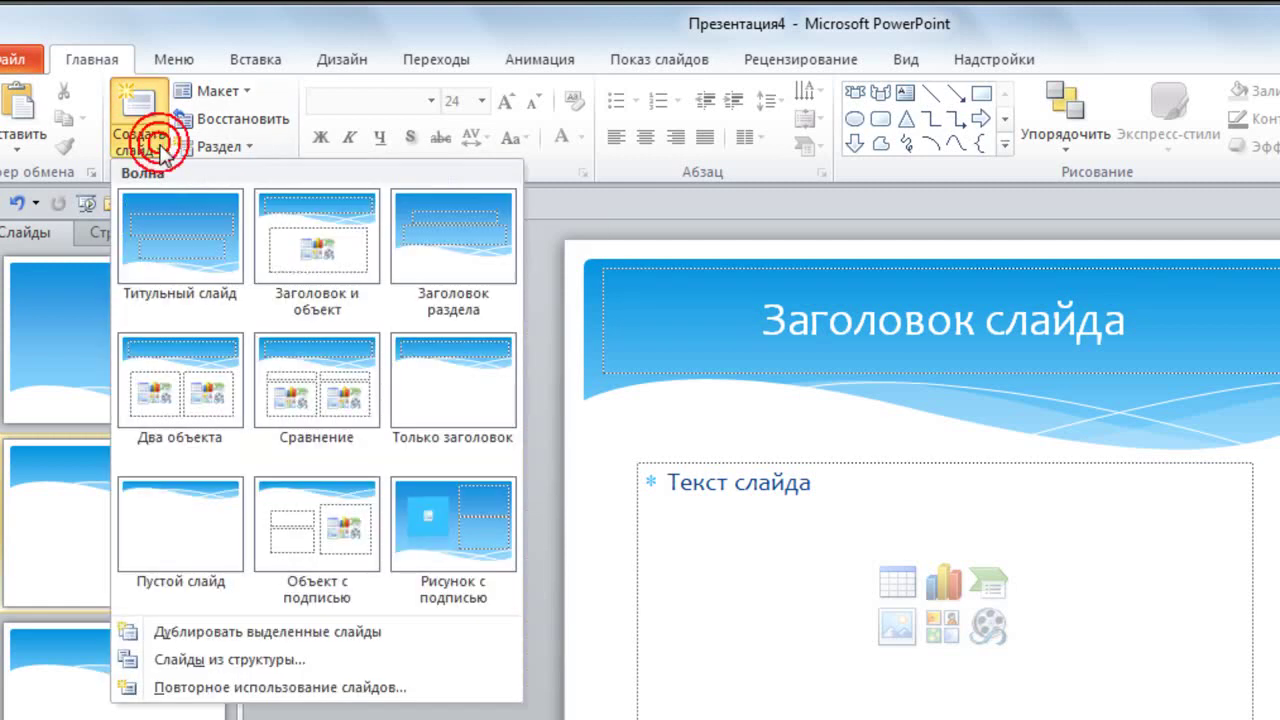
{"action": "left_click", "coordinate": [168, 512]}
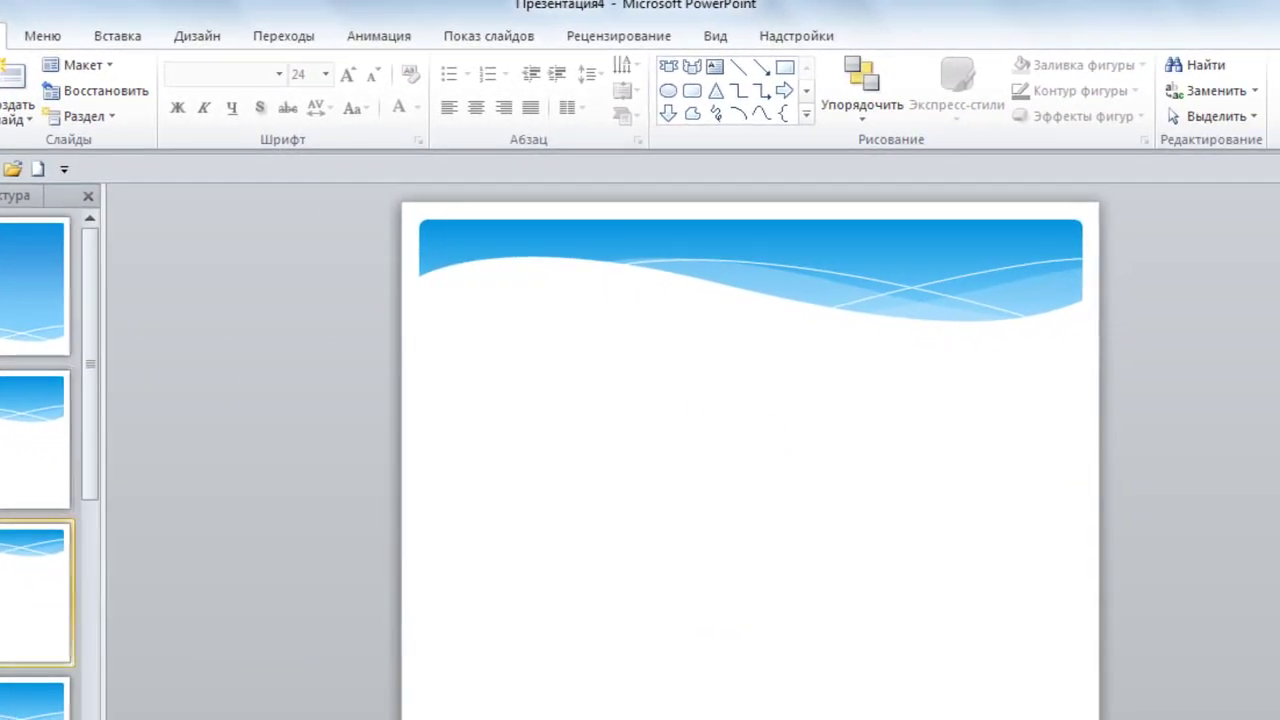
{"action": "left_click", "coordinate": [35, 440]}
{"action": "key", "text": "Up"}
{"action": "key", "text": "Down"}
{"action": "key", "text": "Down"}
{"action": "key", "text": "Down"}
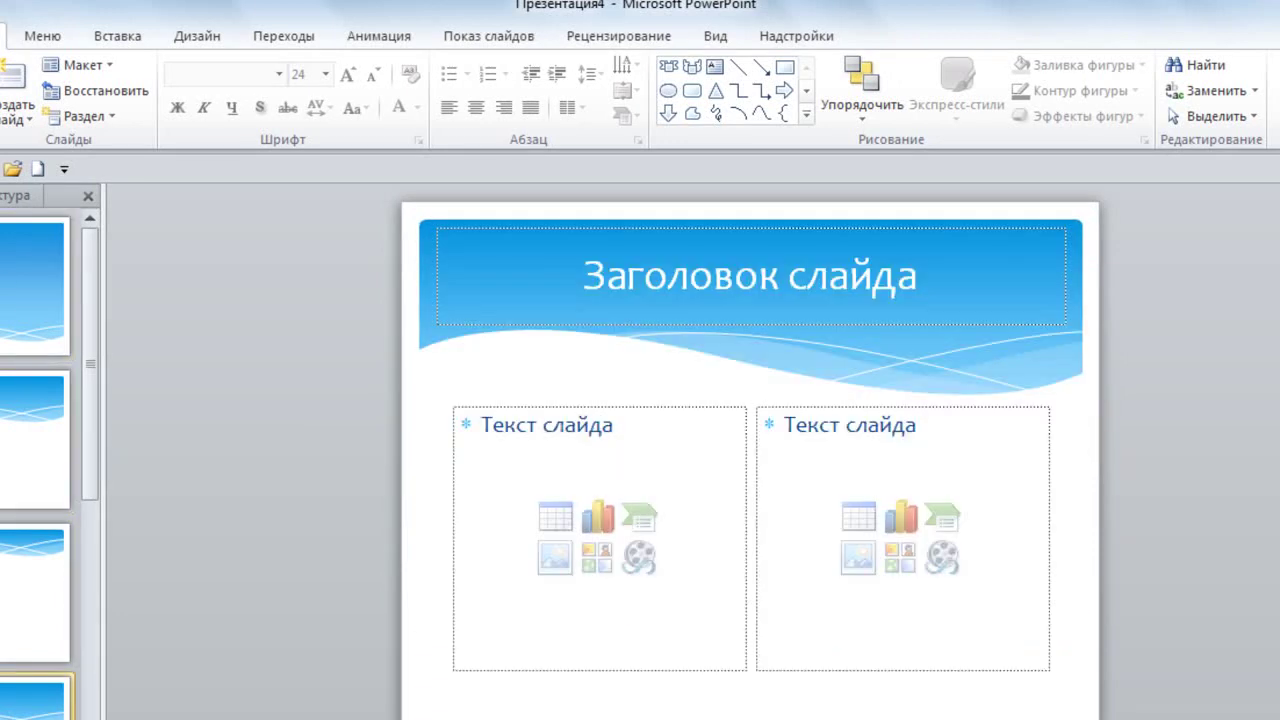
{"action": "key", "text": "Up"}
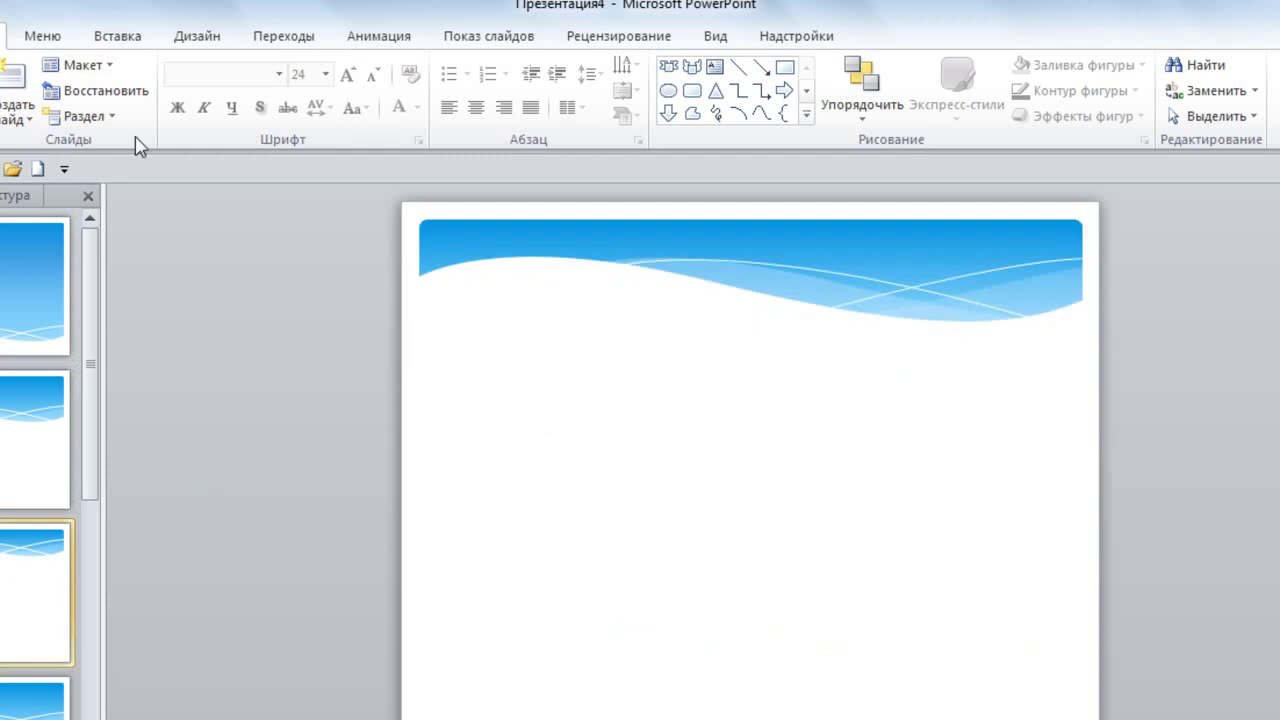
{"action": "left_click", "coordinate": [119, 38]}
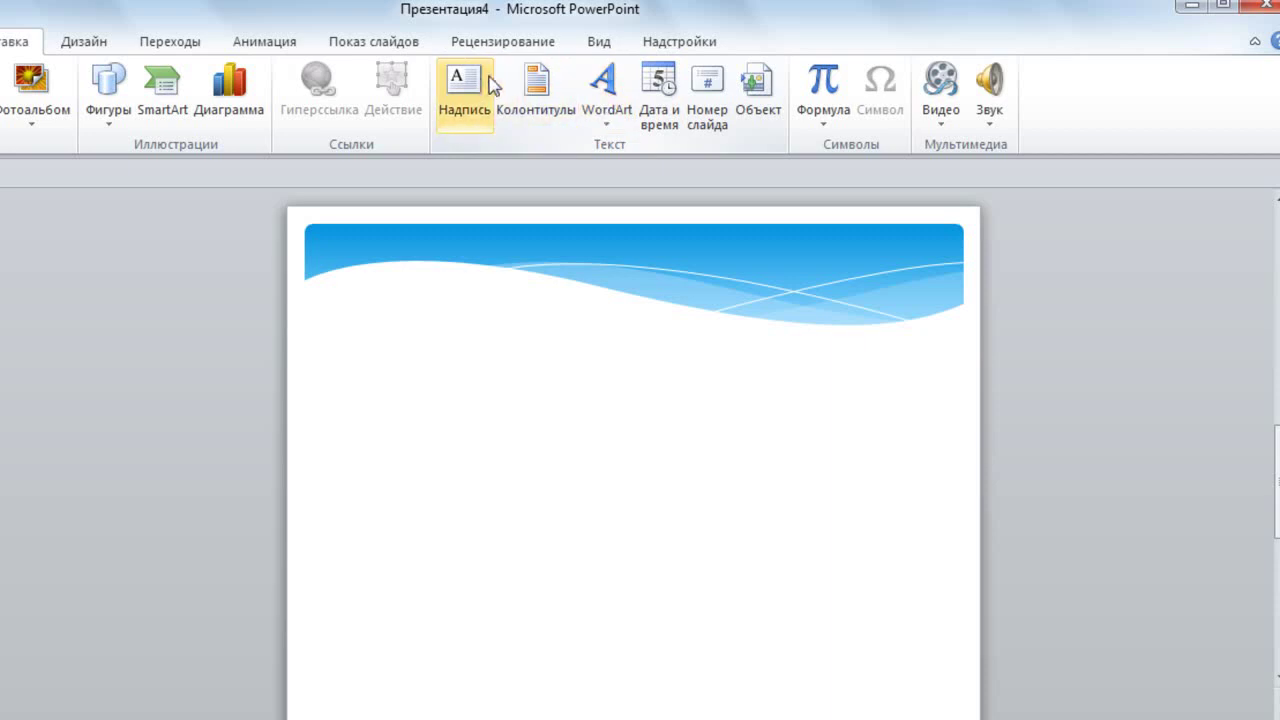
- Place a small text box on the blank slide reading 'Надпись'
{"action": "left_click", "coordinate": [462, 85]}
{"action": "left_click", "coordinate": [400, 380]}
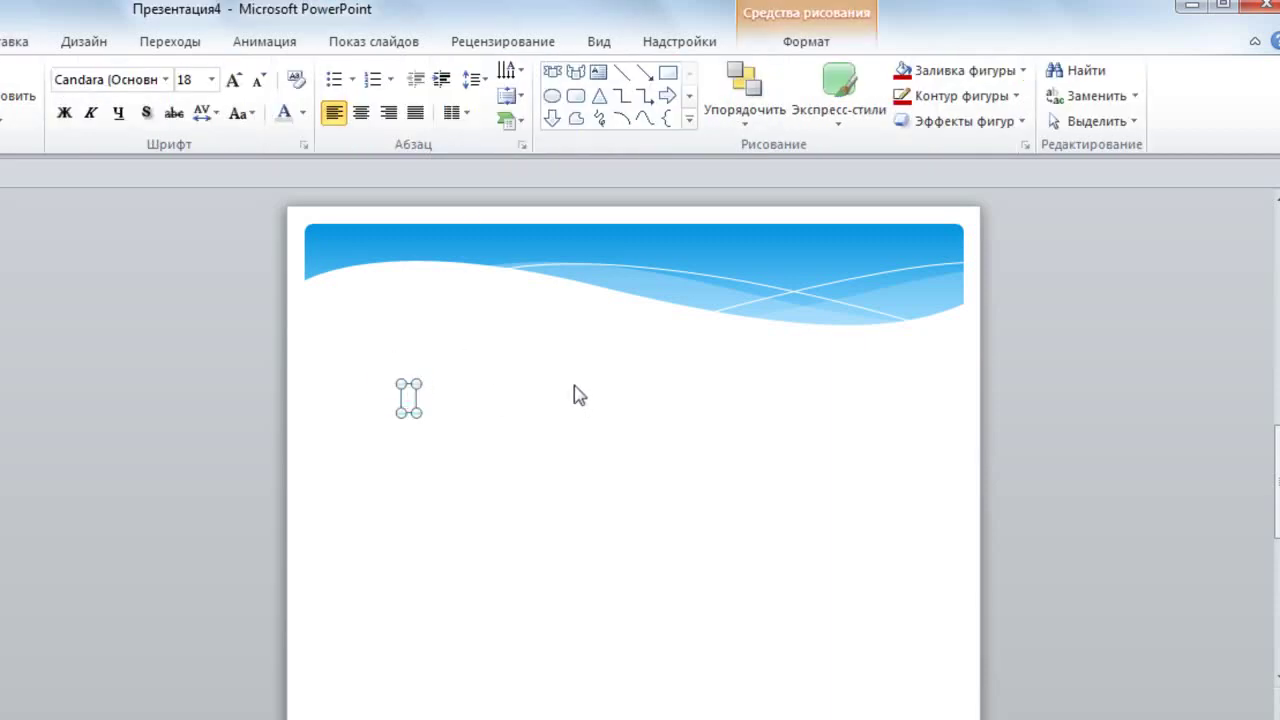
{"action": "type", "text": "Надпись"}
{"action": "left_click", "coordinate": [20, 44]}
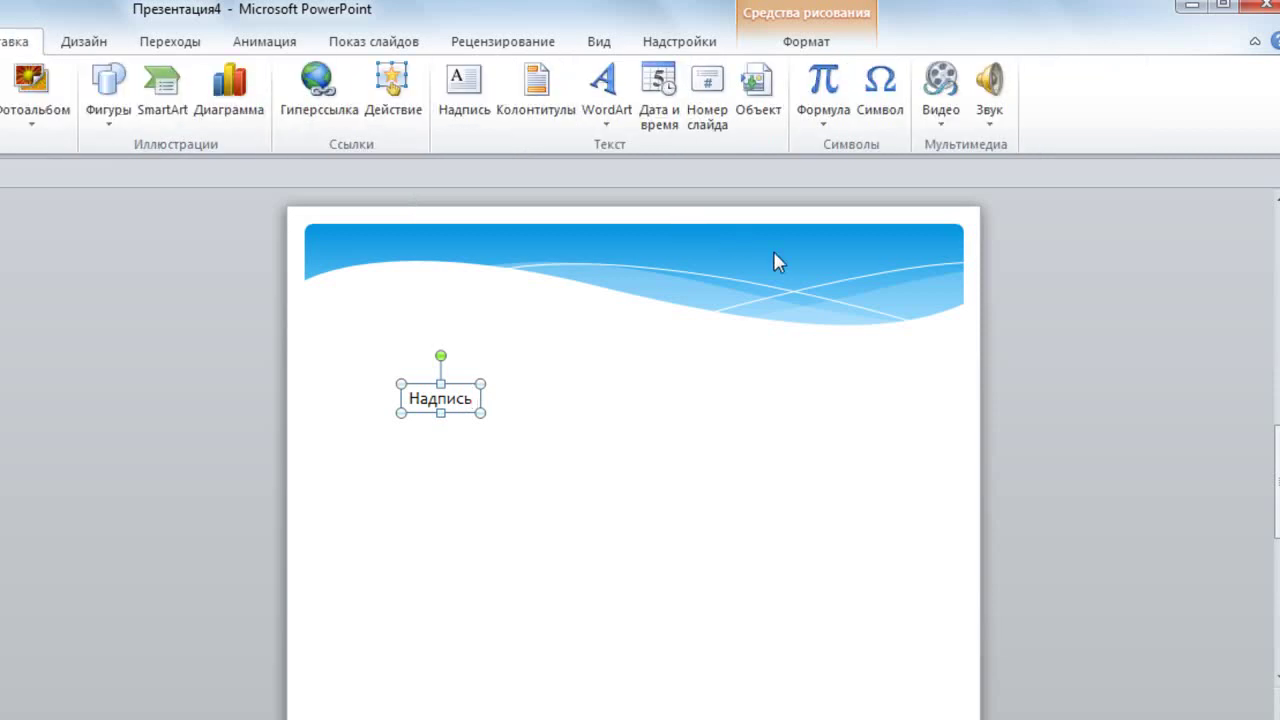
{"action": "left_click", "coordinate": [607, 120]}
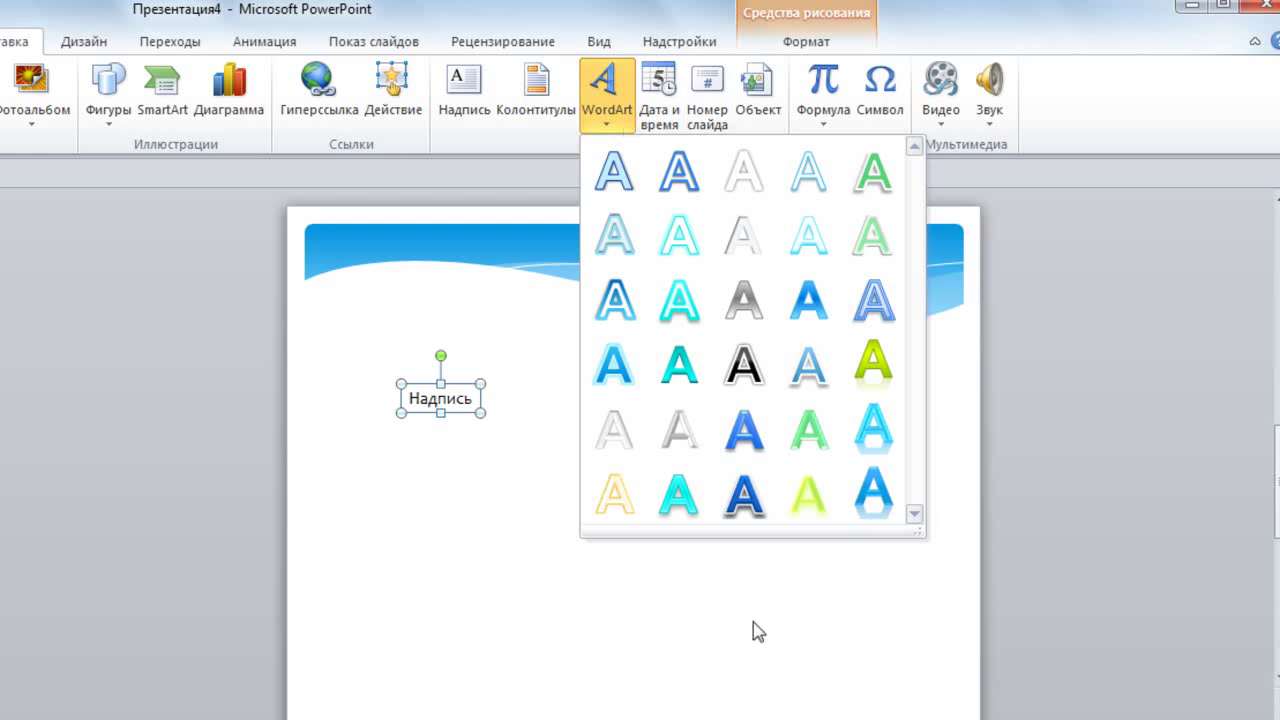
- Insert a dark-blue WordArt, then delete that first attempt
{"action": "left_click", "coordinate": [745, 500]}
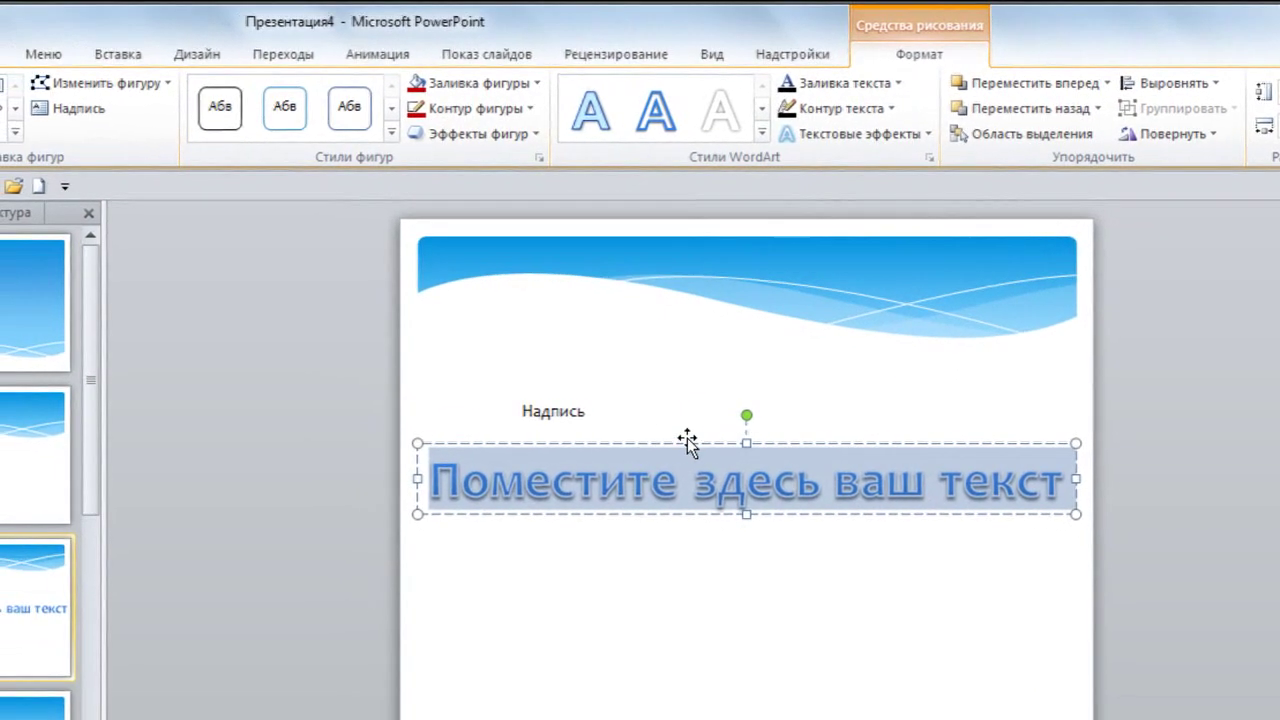
{"action": "left_click", "coordinate": [690, 443]}
{"action": "key", "text": "Delete"}
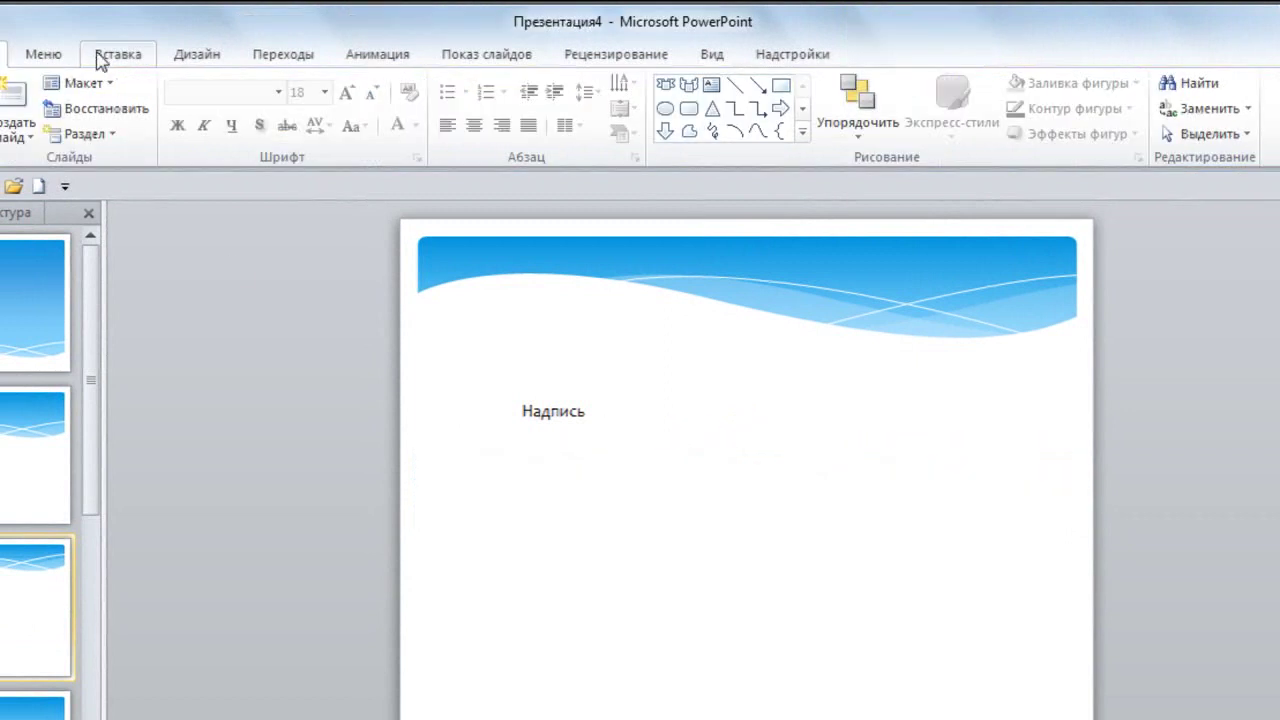
- Insert the dark-blue WordArt again, type 'Надпись' and select its text
{"action": "left_click", "coordinate": [106, 55]}
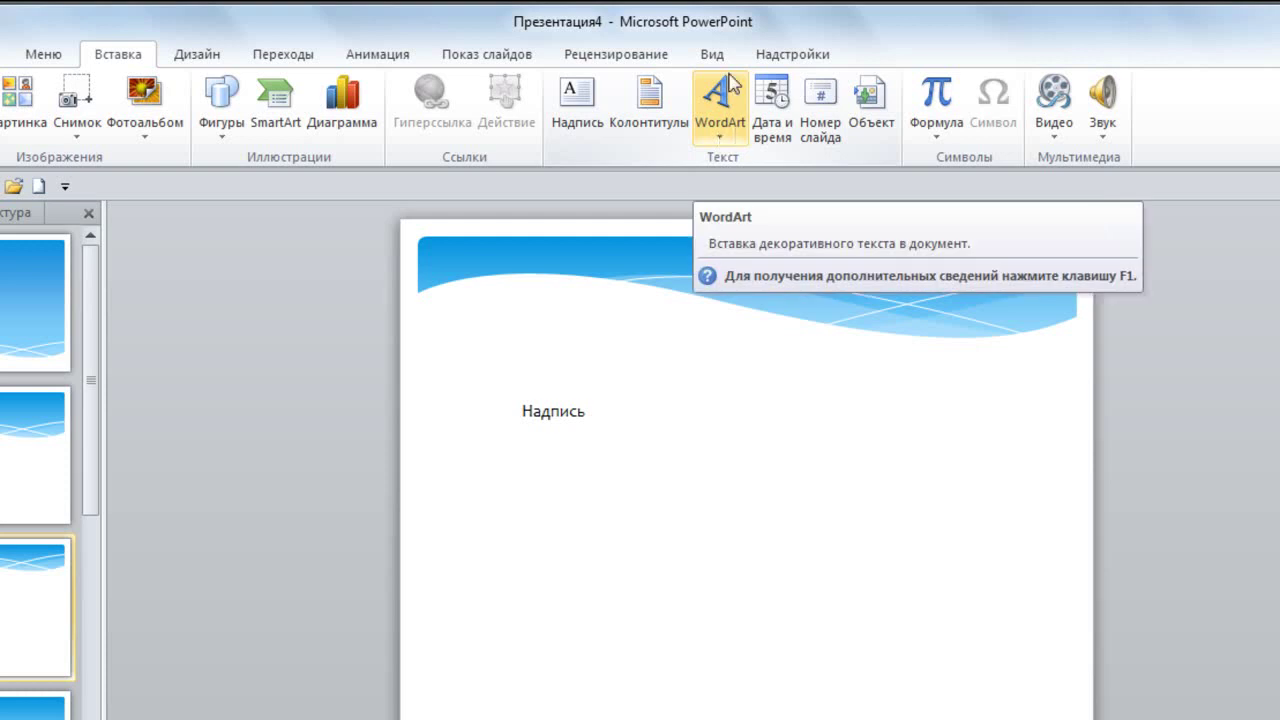
{"action": "left_click", "coordinate": [722, 140]}
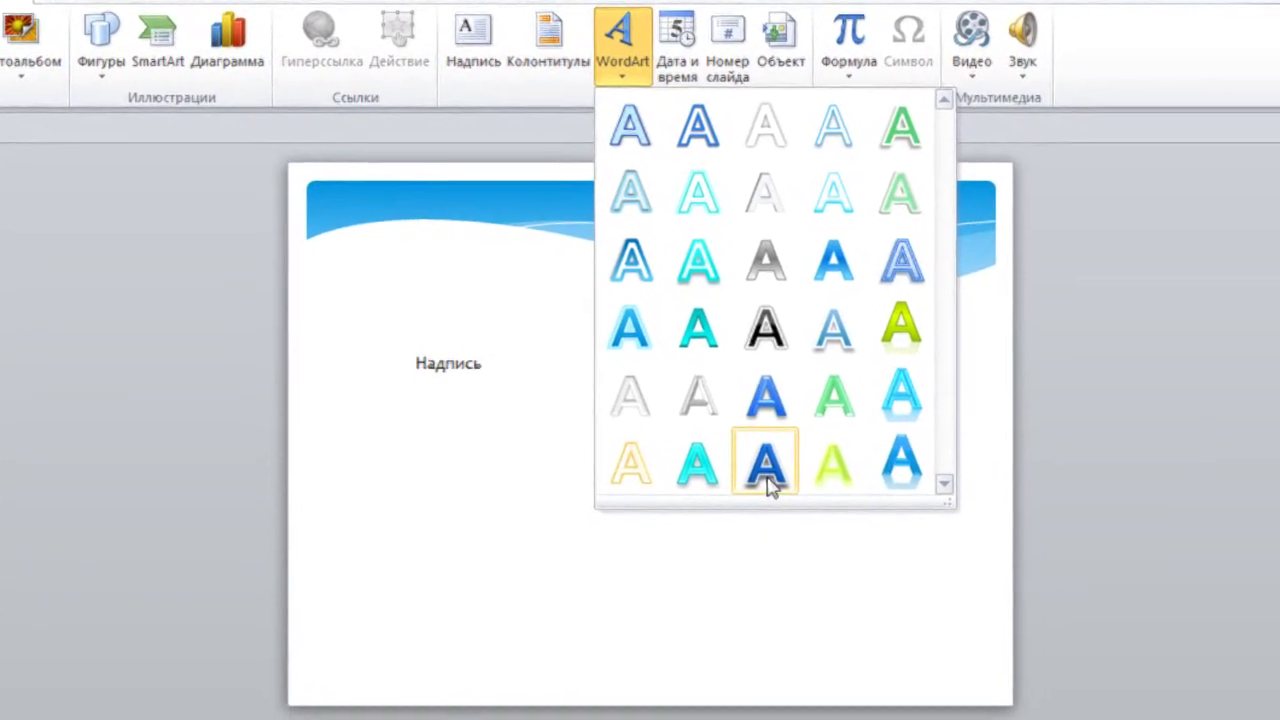
{"action": "left_click", "coordinate": [768, 480]}
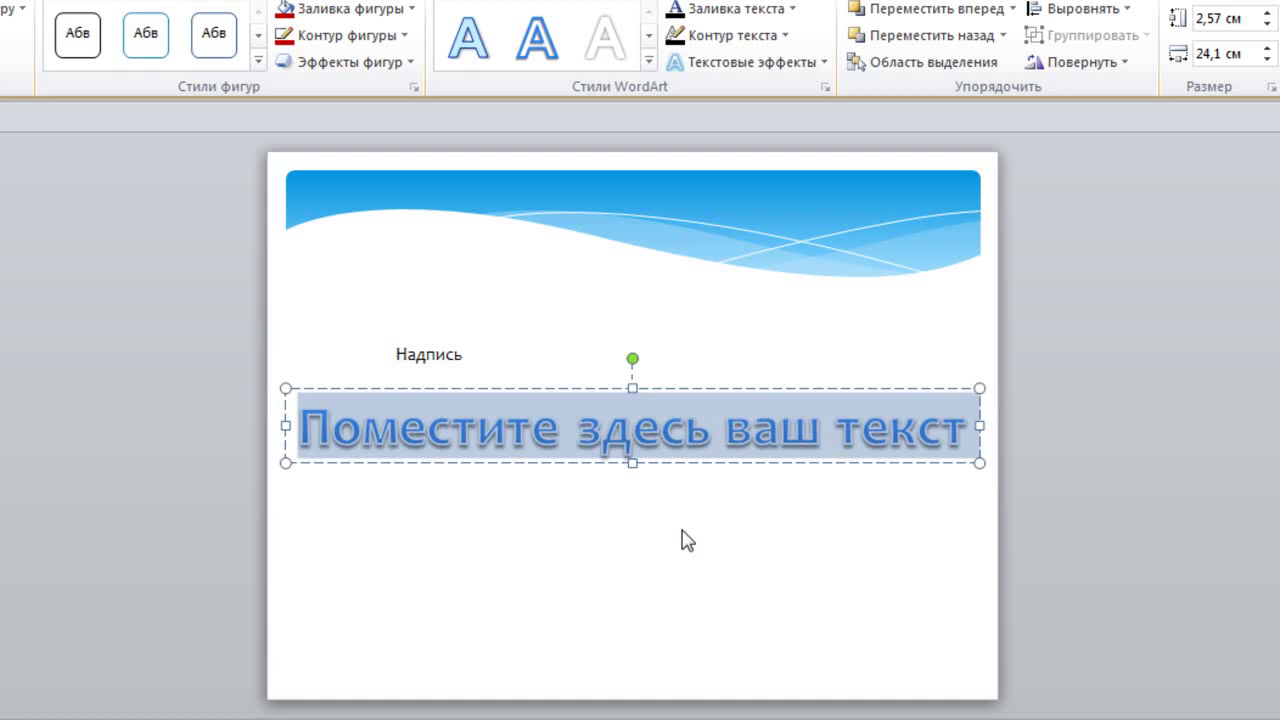
{"action": "type", "text": "Надп"}
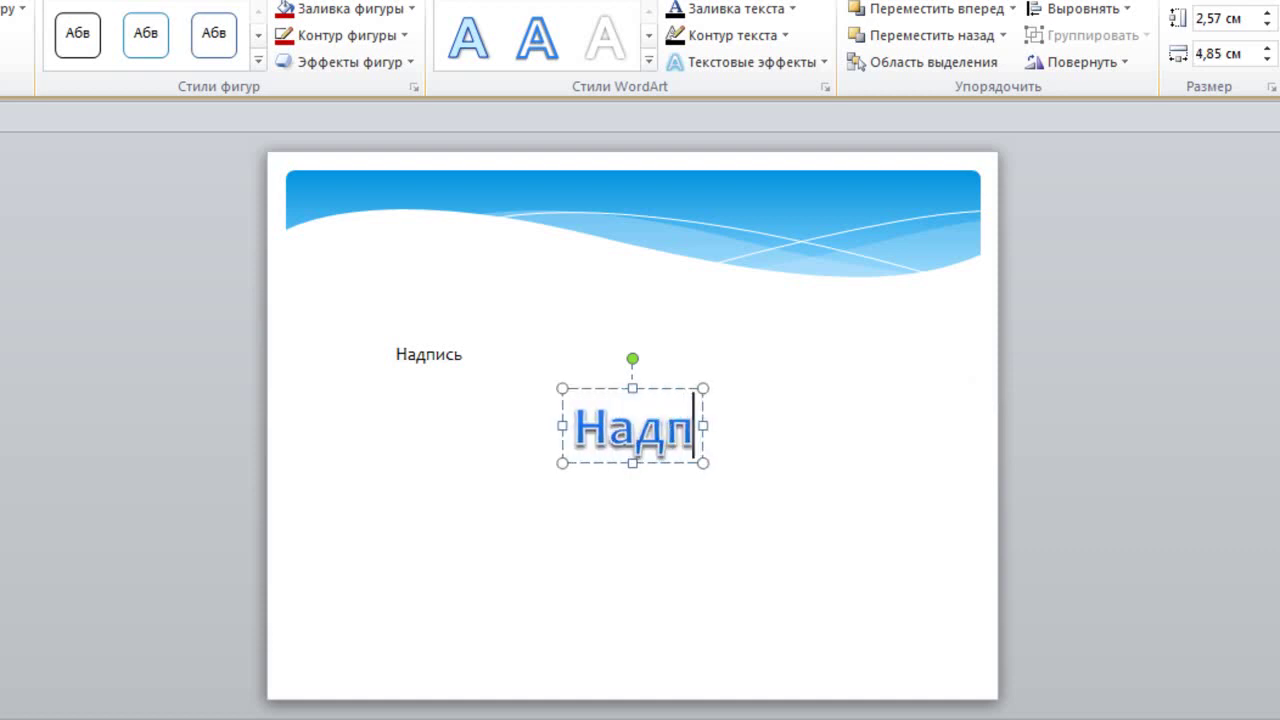
{"action": "type", "text": "ись"}
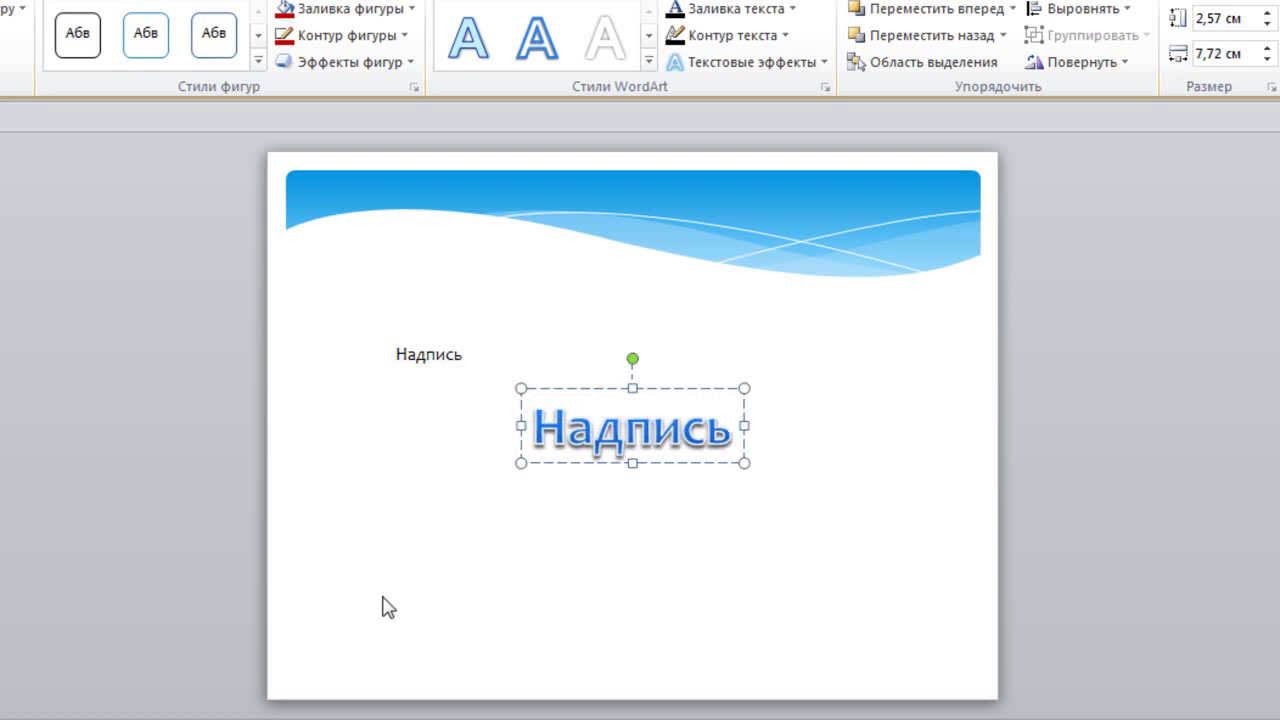
{"action": "left_click_drag", "start_coordinate": [537, 425], "coordinate": [728, 424]}
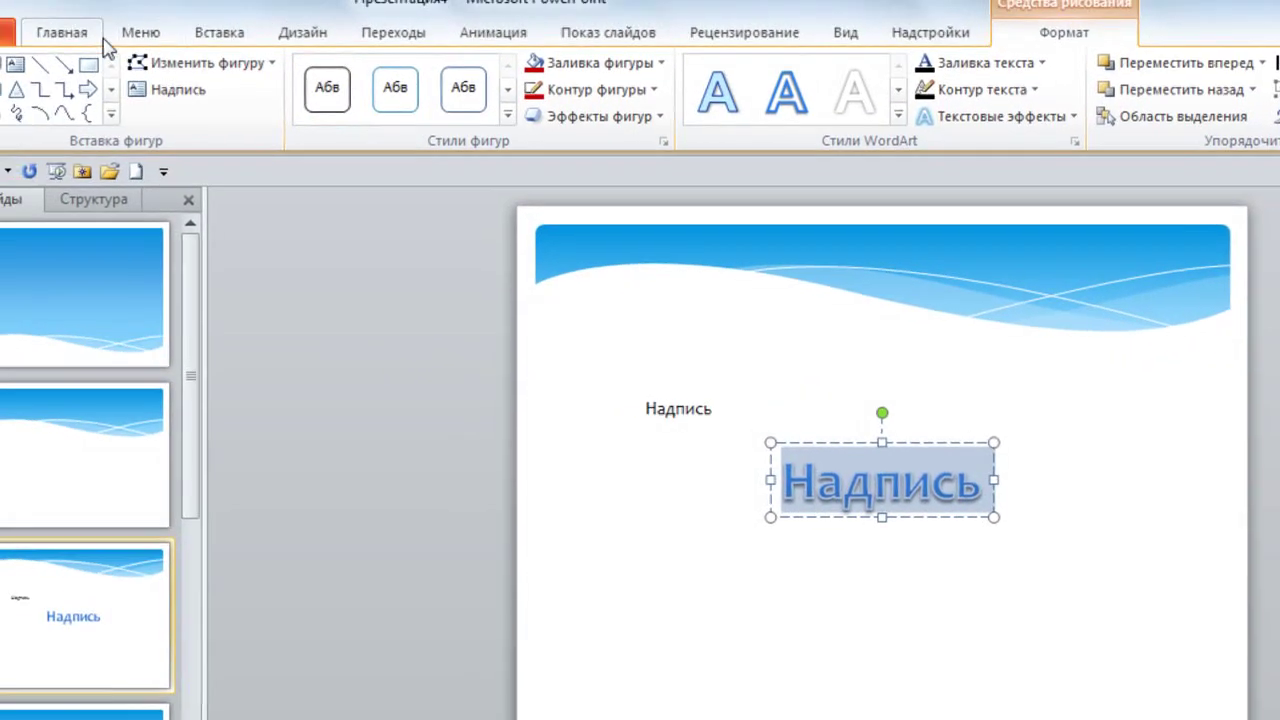
- Set the WordArt text size to 88 pt
{"action": "left_click", "coordinate": [74, 38]}
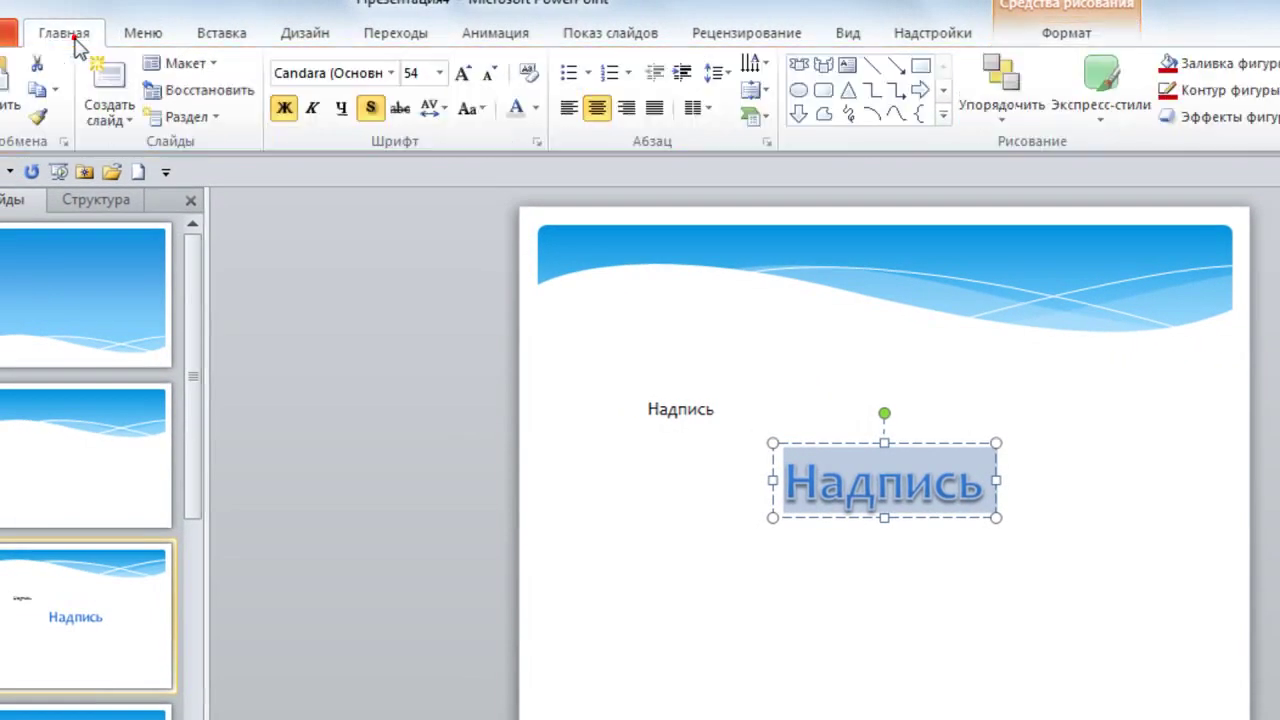
{"action": "left_click", "coordinate": [439, 73]}
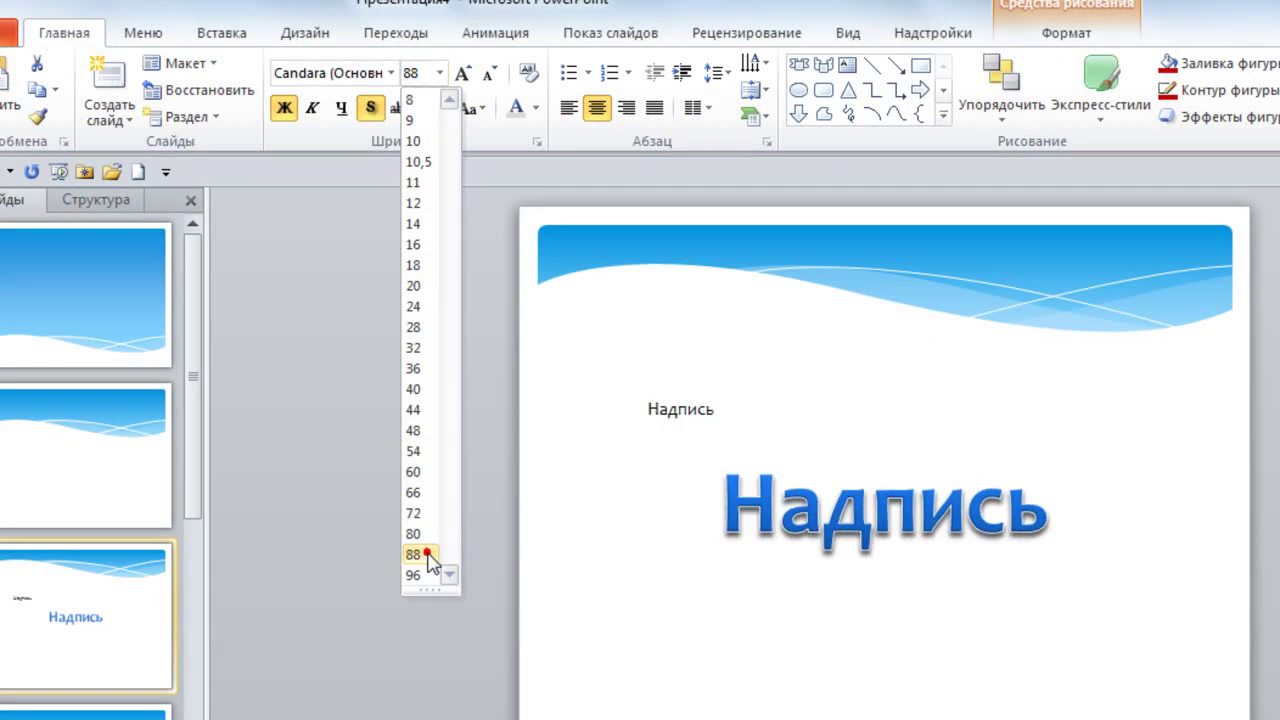
{"action": "left_click", "coordinate": [429, 556]}
- Change the WordArt font to Impact and deselect it to view the result
{"action": "left_click", "coordinate": [391, 73]}
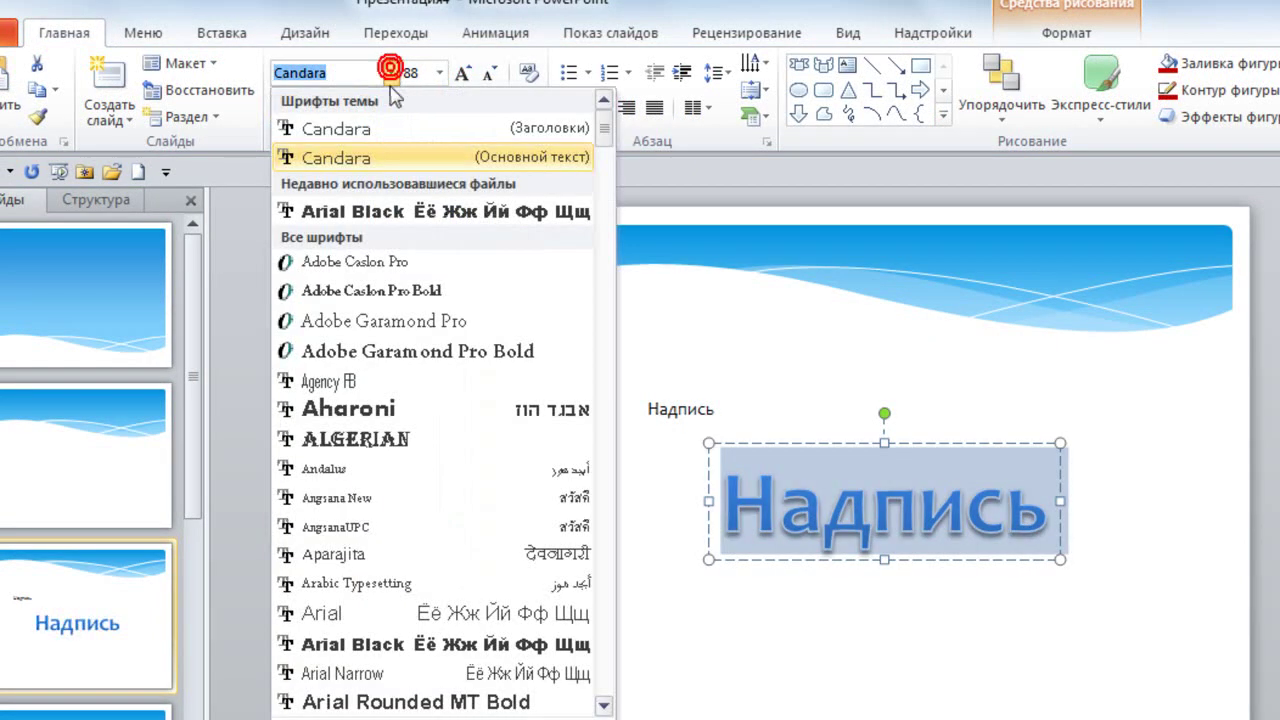
{"action": "scroll", "coordinate": [414, 337], "scroll_direction": "down", "scroll_amount": 2}
{"action": "scroll", "coordinate": [420, 330], "scroll_direction": "down", "scroll_amount": 7}
{"action": "scroll", "coordinate": [423, 327], "scroll_direction": "down", "scroll_amount": 10}
{"action": "scroll", "coordinate": [420, 325], "scroll_direction": "down", "scroll_amount": 10}
{"action": "scroll", "coordinate": [420, 325], "scroll_direction": "down", "scroll_amount": 4}
{"action": "scroll", "coordinate": [420, 325], "scroll_direction": "down", "scroll_amount": 6}
{"action": "scroll", "coordinate": [420, 325], "scroll_direction": "down", "scroll_amount": 6}
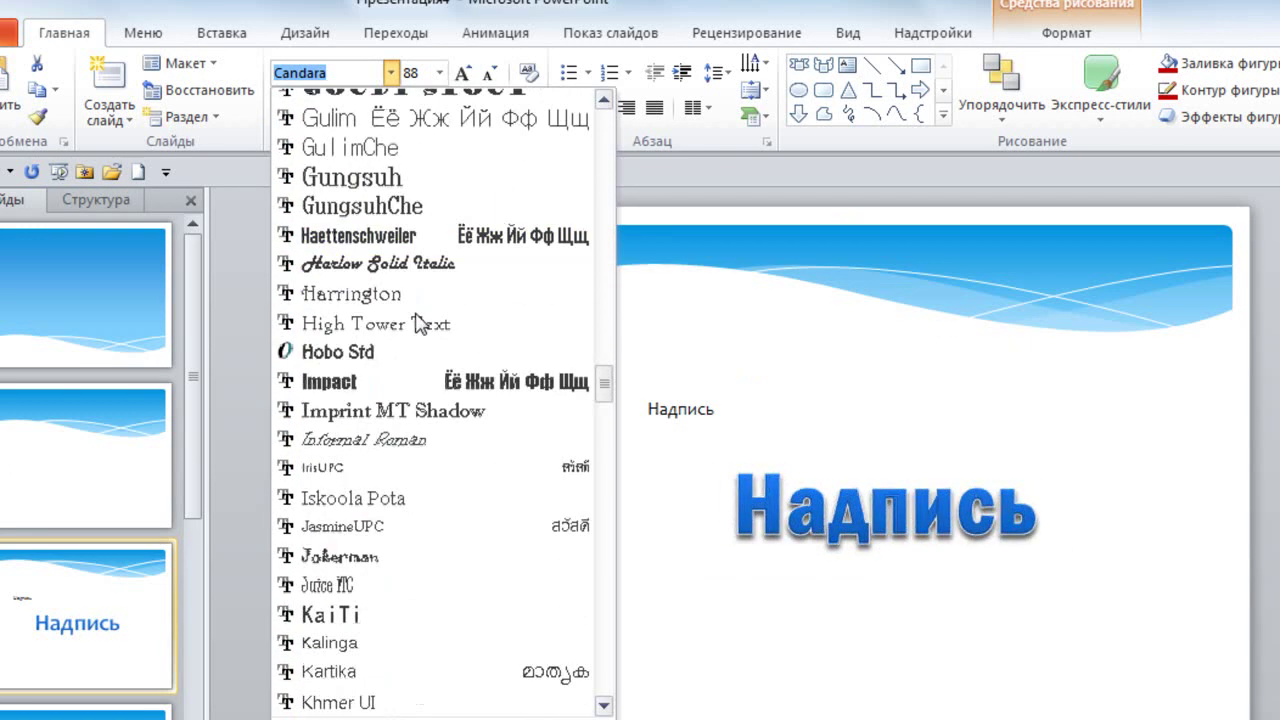
{"action": "left_click", "coordinate": [380, 381]}
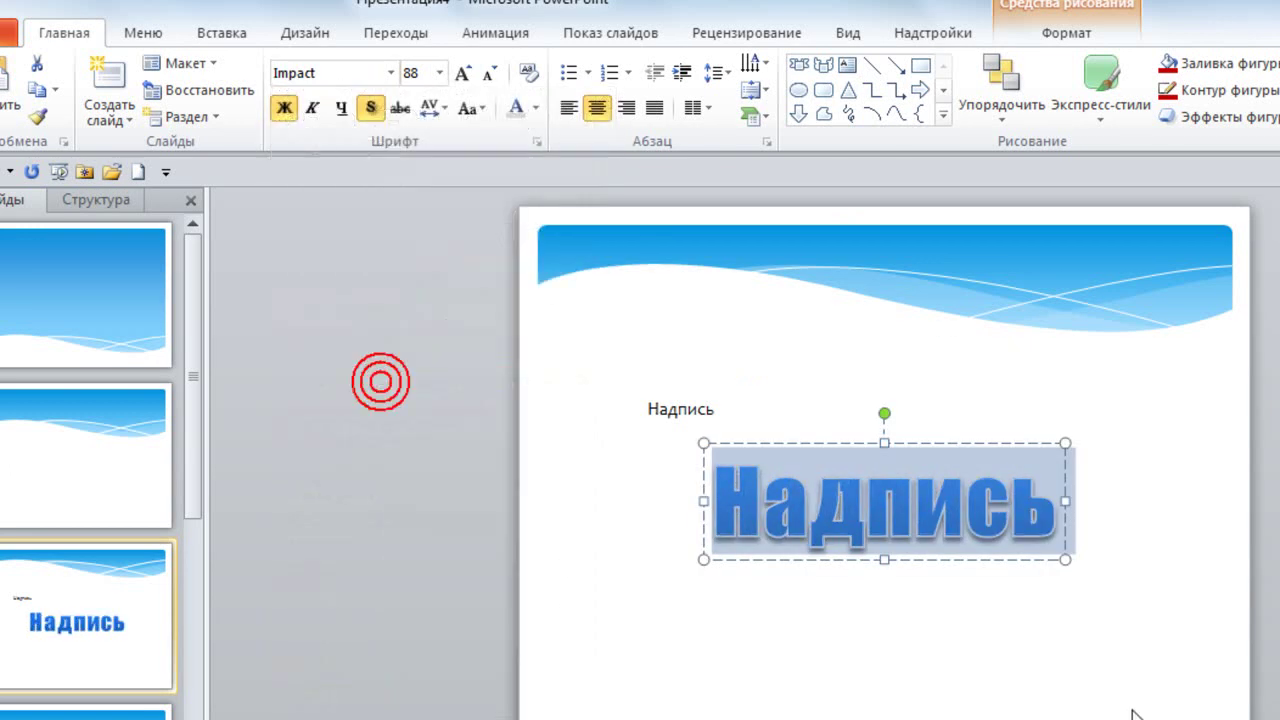
{"action": "left_click", "coordinate": [1178, 678]}
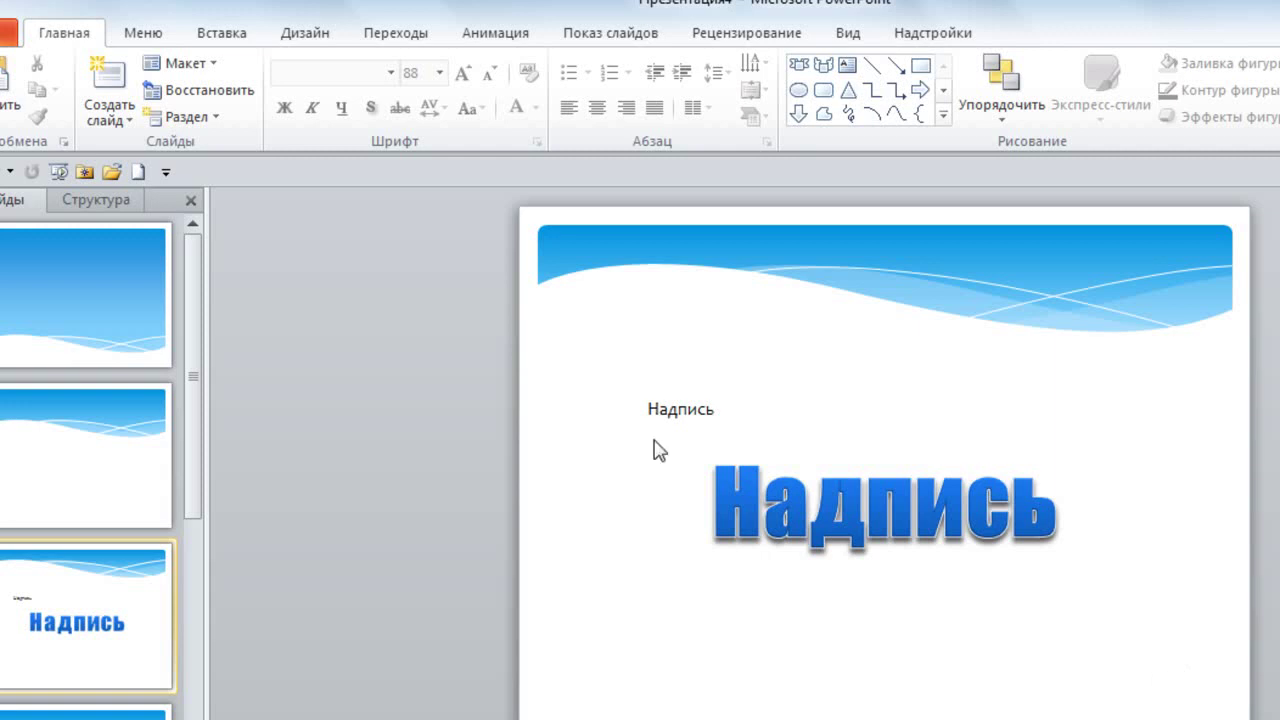
- Delete the small plain caption and recreate the Надпись text as a dark-styled WordArt
{"action": "left_click", "coordinate": [657, 400]}
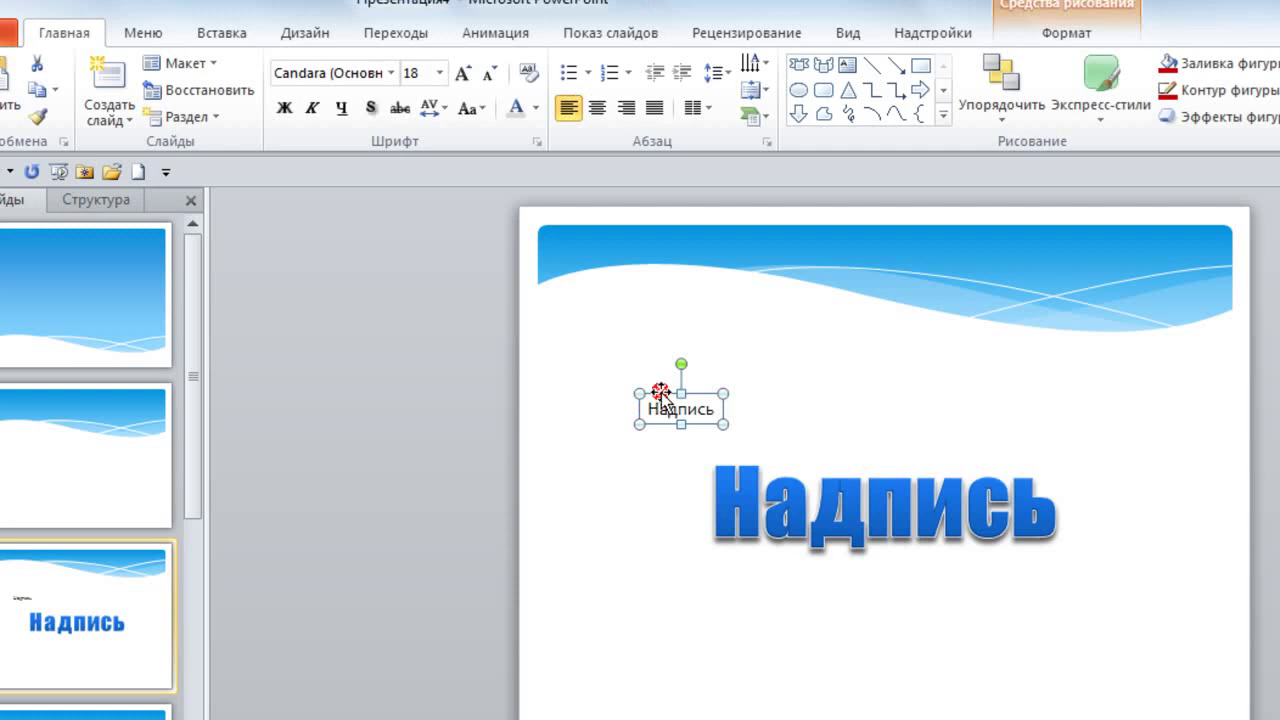
{"action": "key", "text": "Delete"}
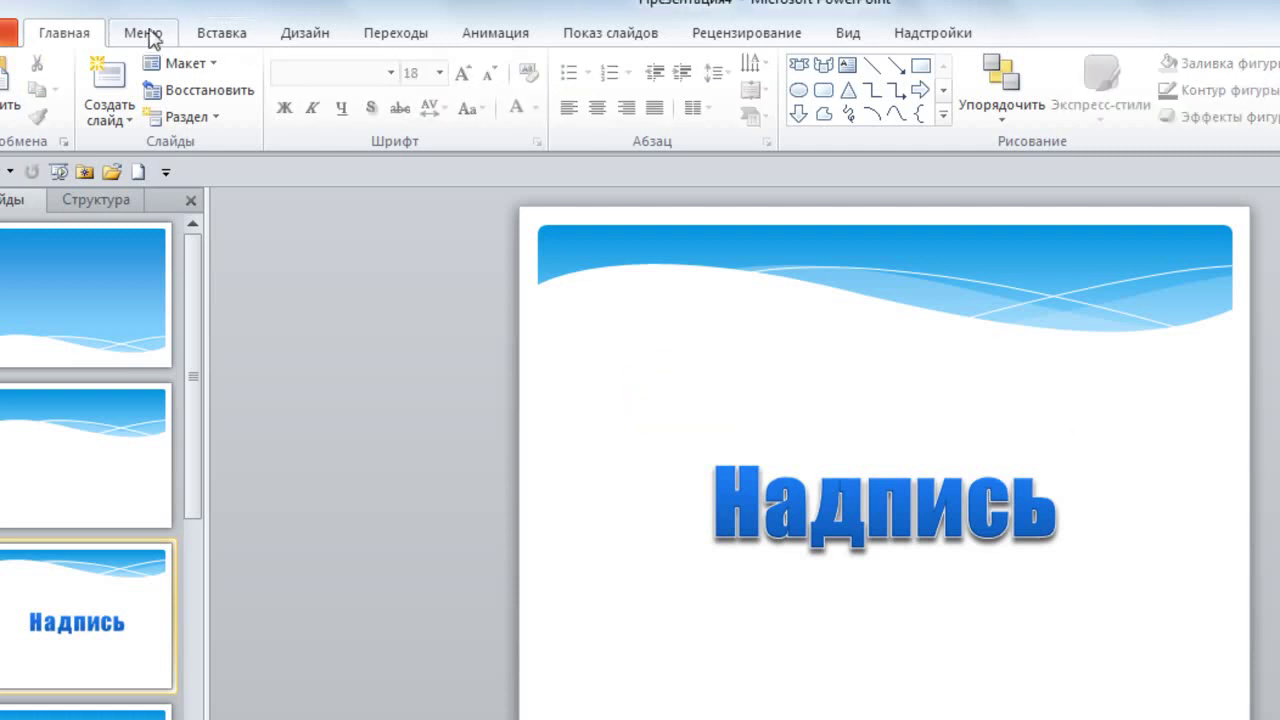
{"action": "left_click", "coordinate": [235, 33]}
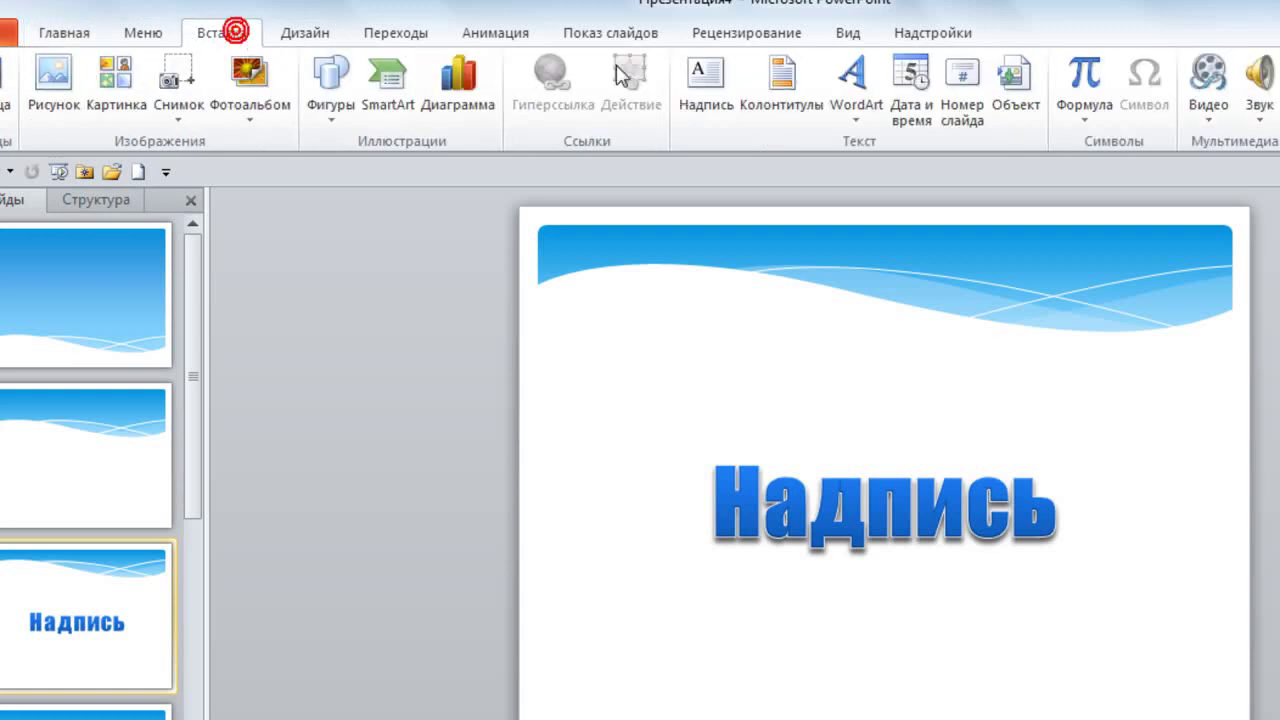
{"action": "left_click", "coordinate": [864, 480]}
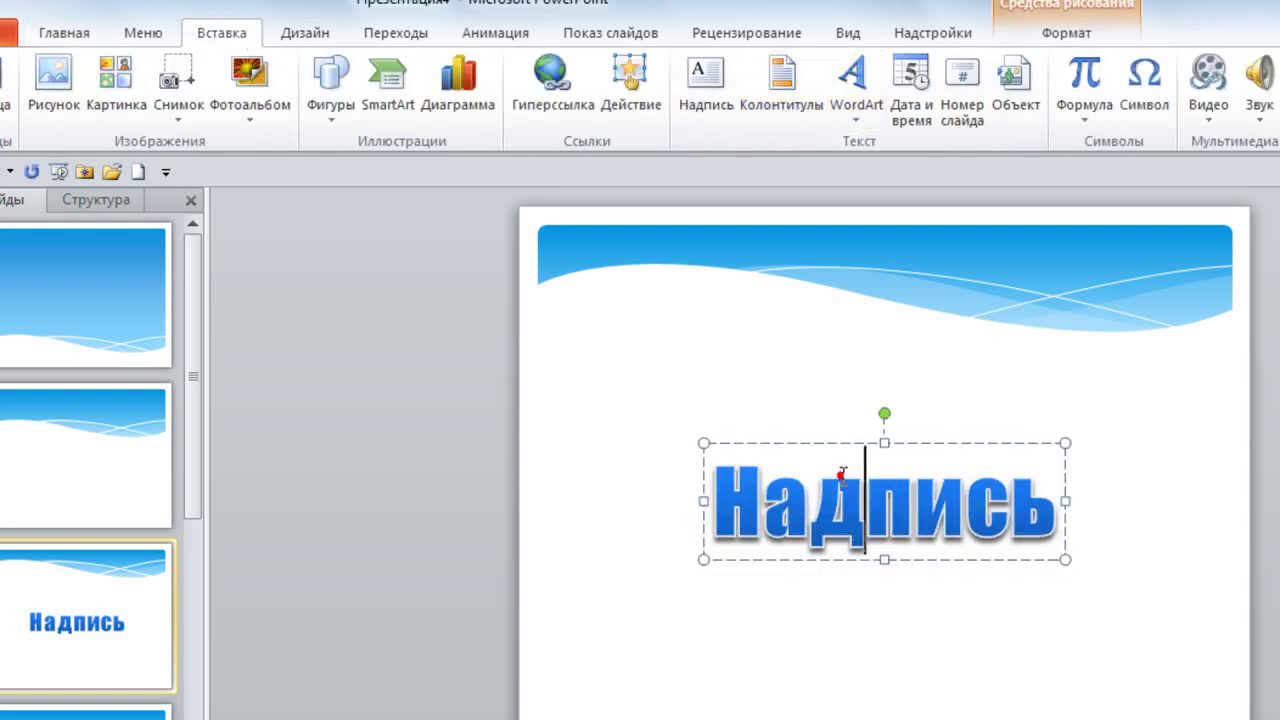
{"action": "left_click_drag", "start_coordinate": [710, 500], "coordinate": [1051, 480]}
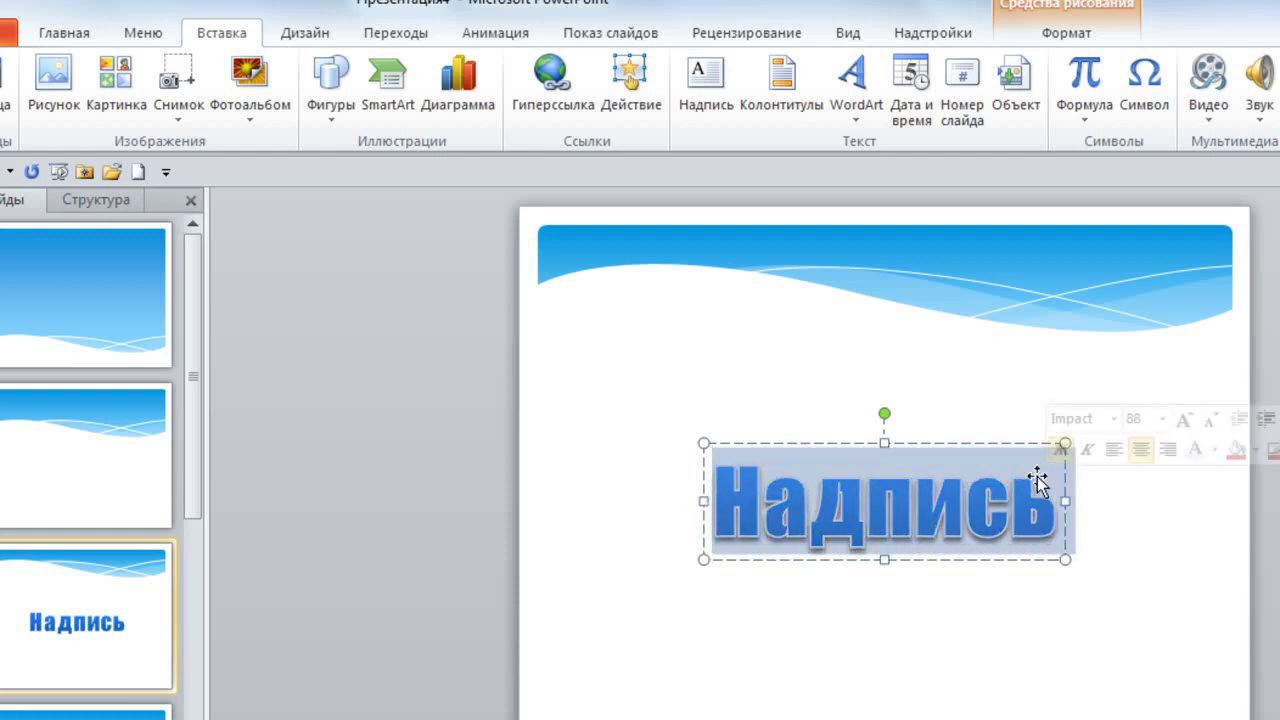
{"action": "left_click", "coordinate": [858, 118]}
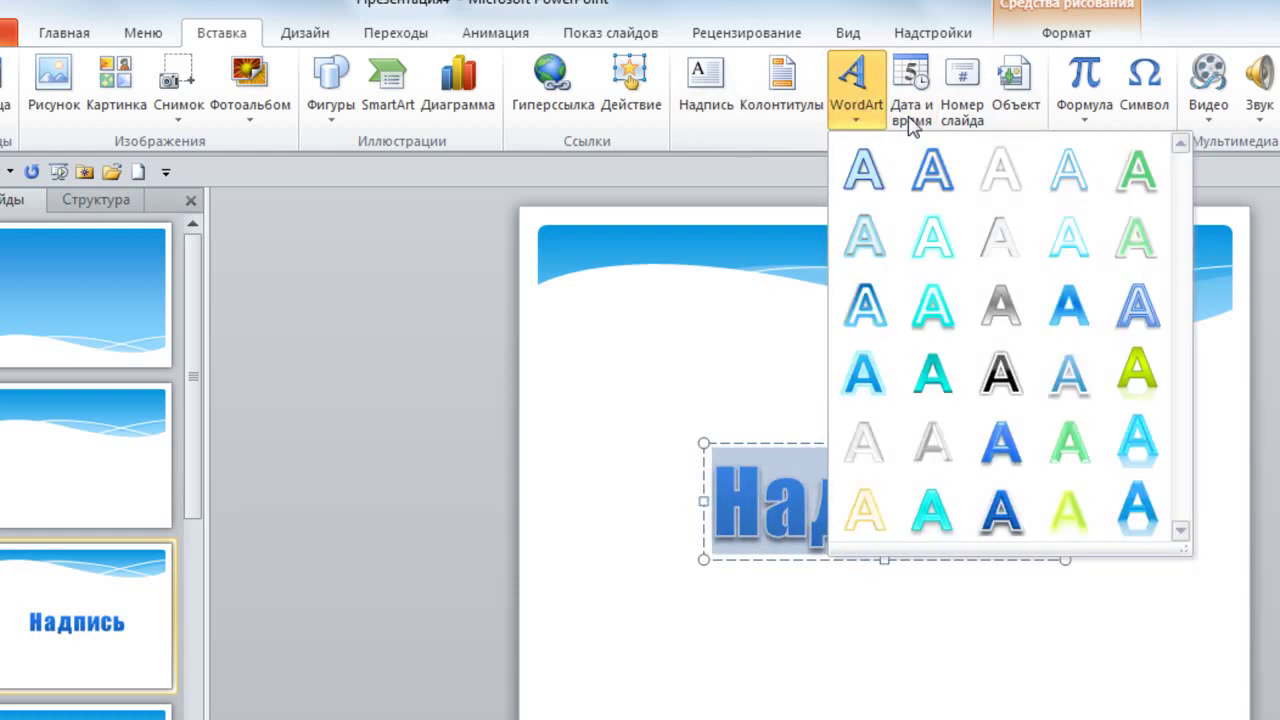
{"action": "left_click", "coordinate": [1001, 381]}
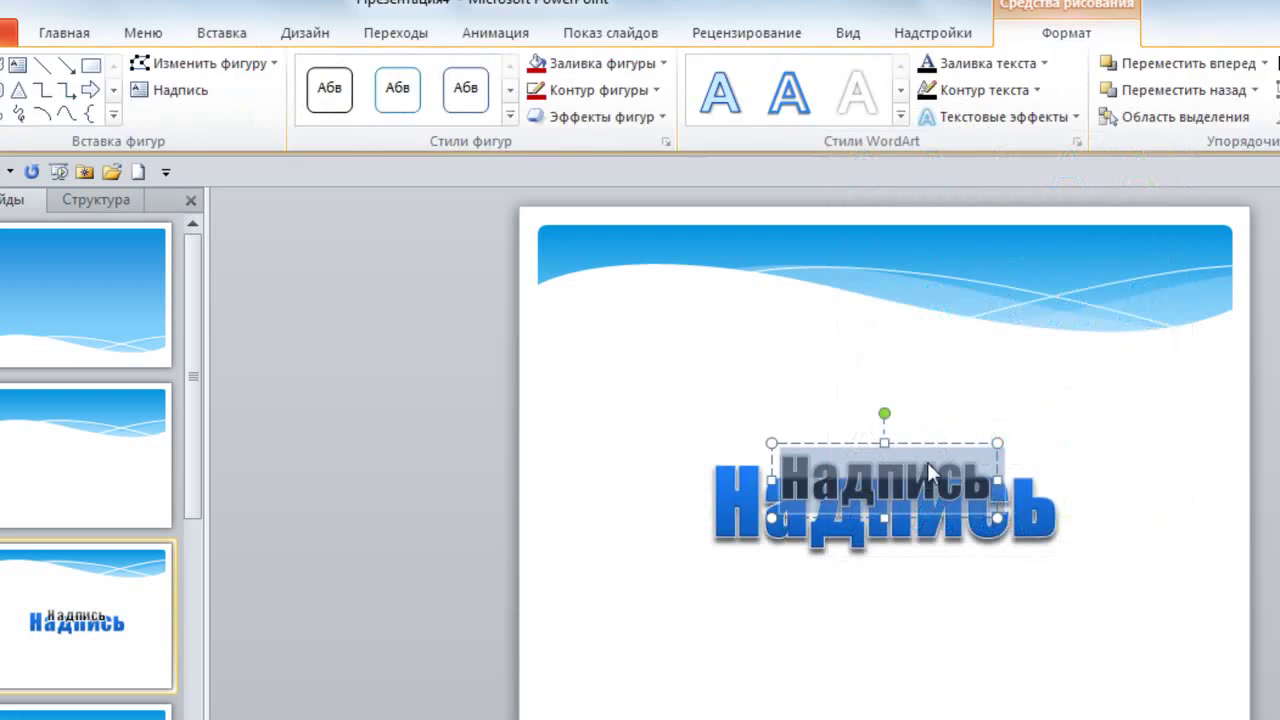
- Delete the old blue WordArt and move the dark Надпись WordArt to the slide centre
{"action": "left_click_drag", "start_coordinate": [869, 441], "coordinate": [848, 350]}
{"action": "left_click", "coordinate": [873, 515]}
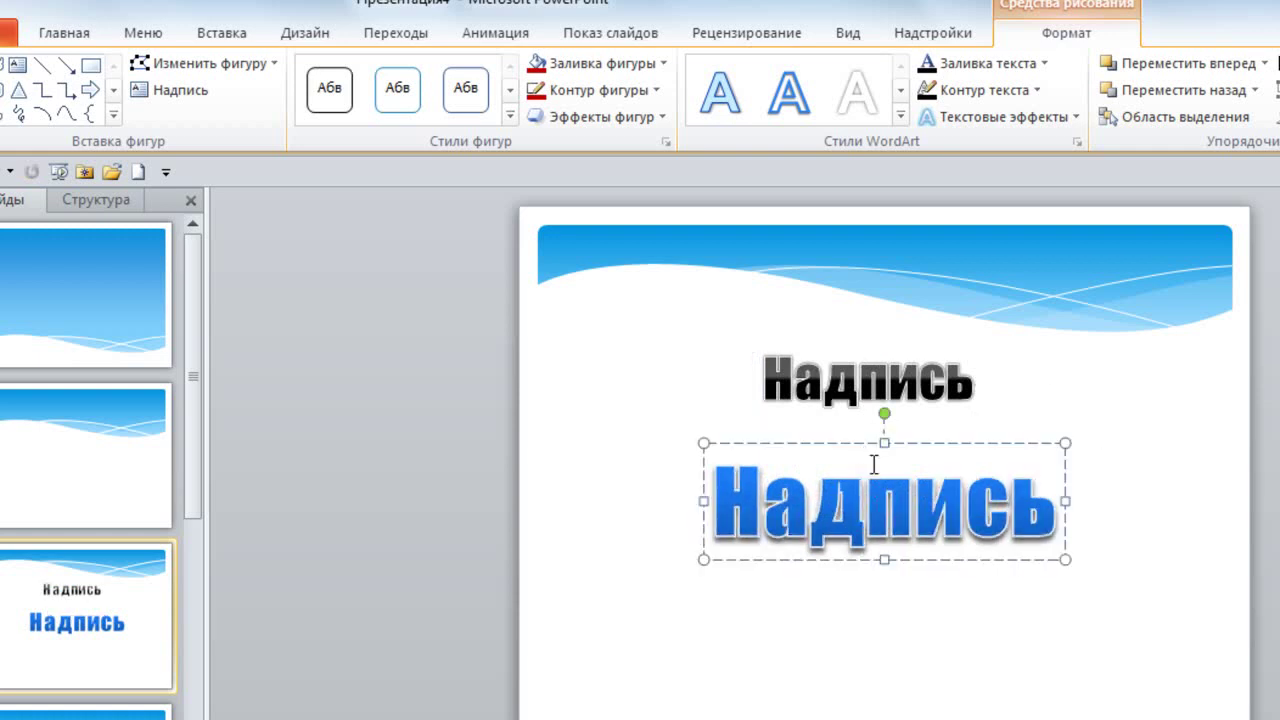
{"action": "left_click", "coordinate": [860, 443]}
{"action": "key", "text": "Delete"}
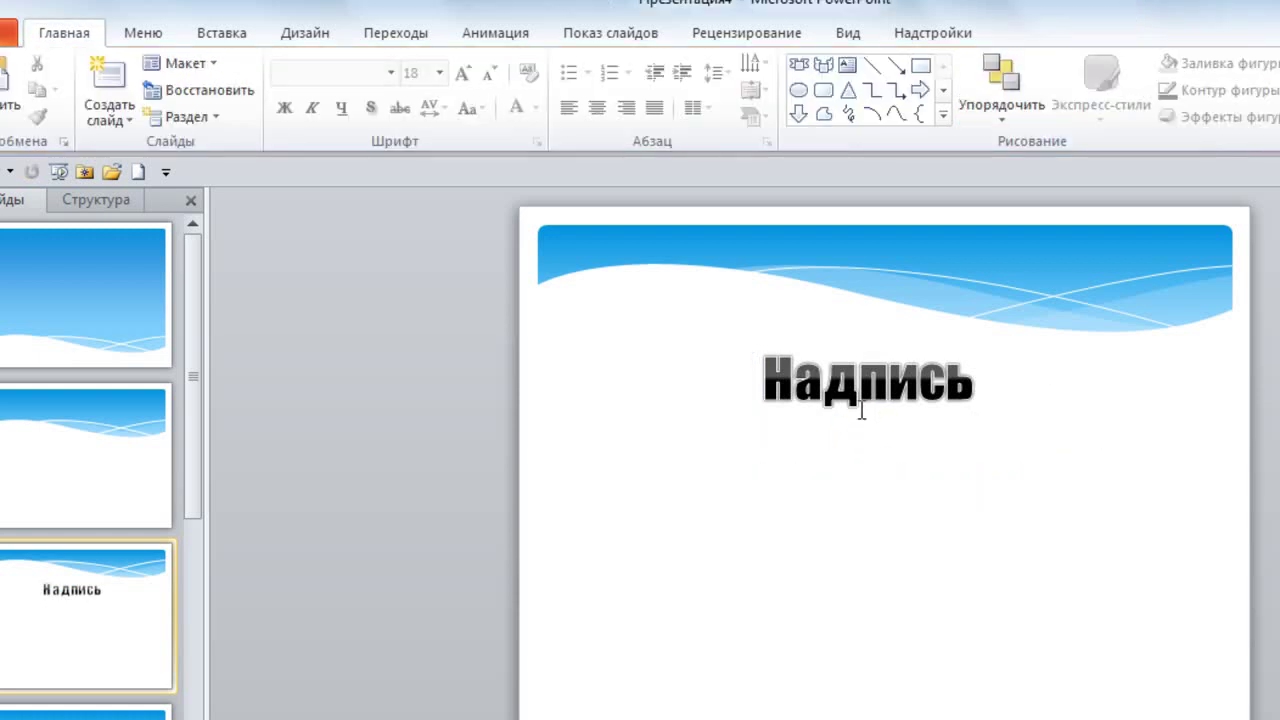
{"action": "left_click", "coordinate": [862, 400]}
{"action": "left_click_drag", "start_coordinate": [846, 344], "coordinate": [857, 466]}
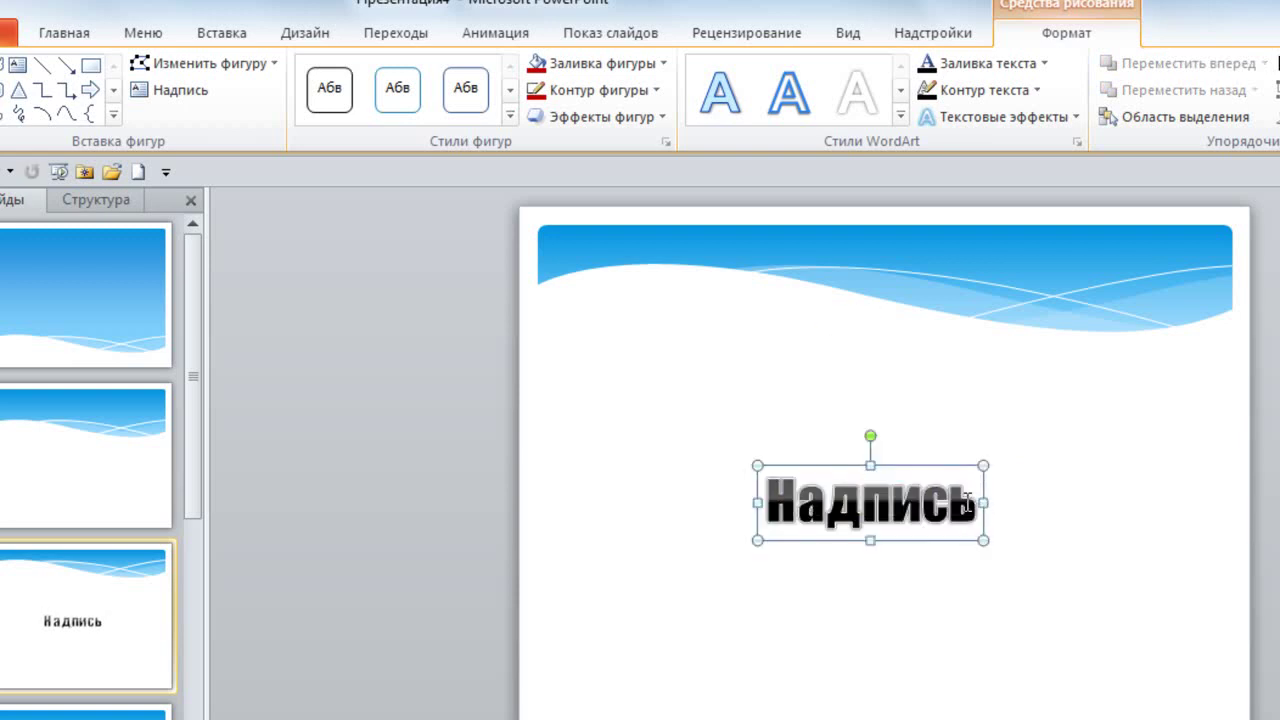
{"action": "left_click_drag", "start_coordinate": [772, 505], "coordinate": [965, 497]}
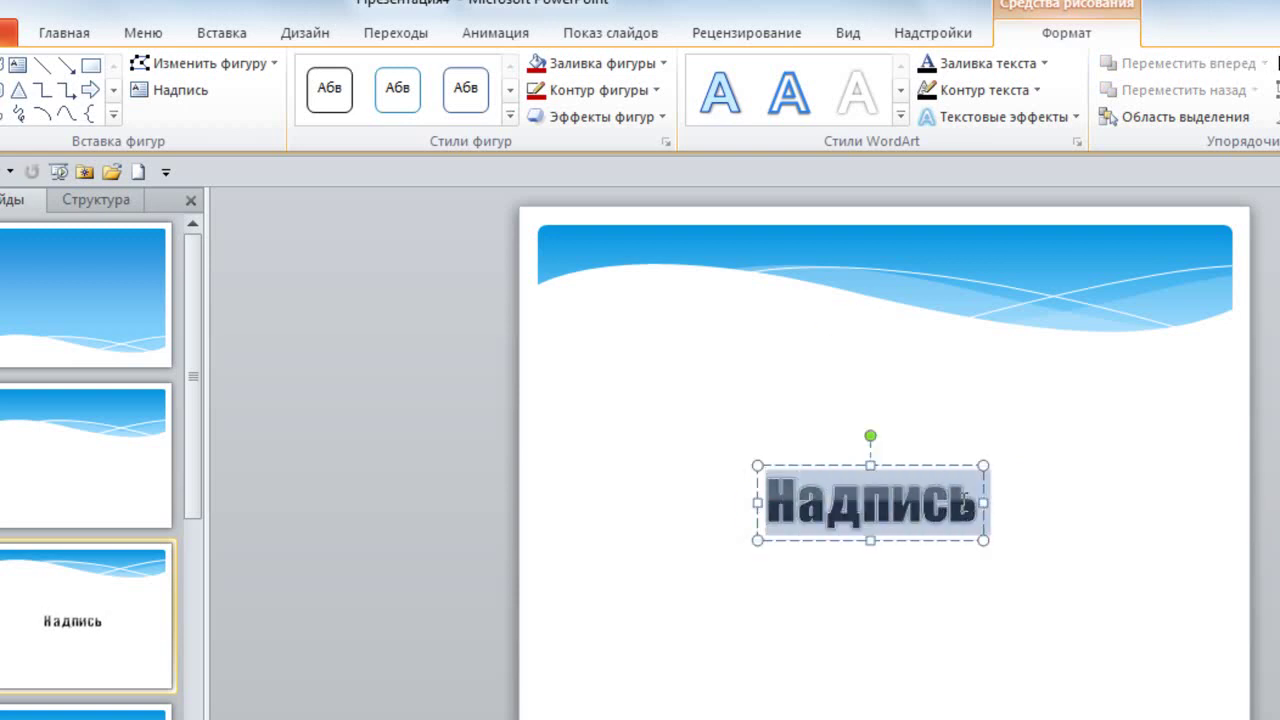
{"action": "left_click", "coordinate": [80, 33]}
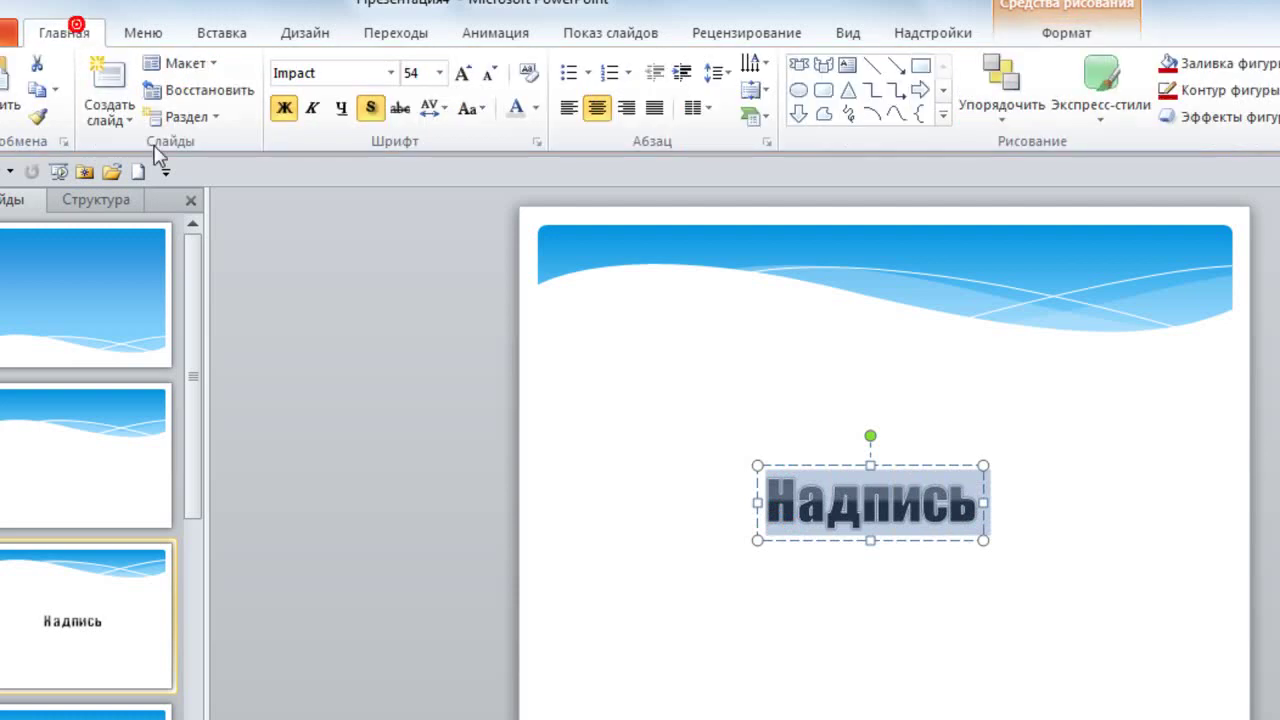
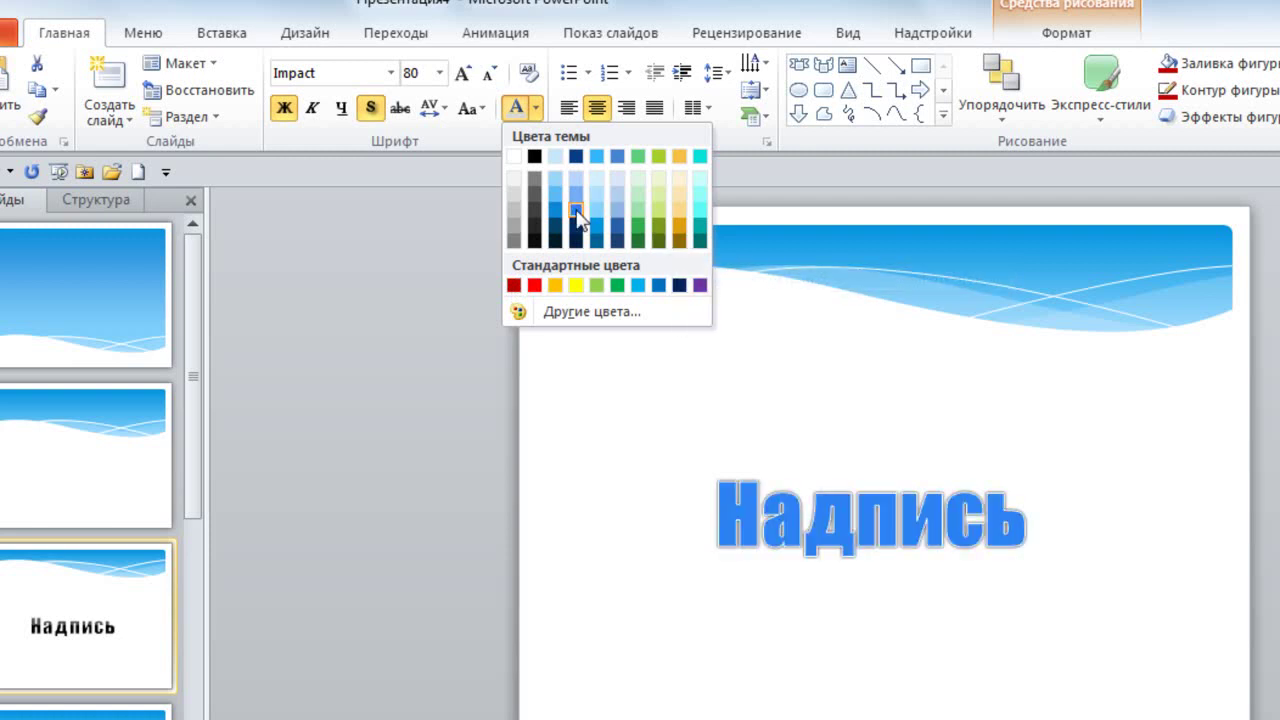
- Recolour the 'Надпись' WordArt text with a dark blue theme colour and deselect it
{"action": "left_click", "coordinate": [679, 289]}
{"action": "left_click", "coordinate": [1111, 446]}
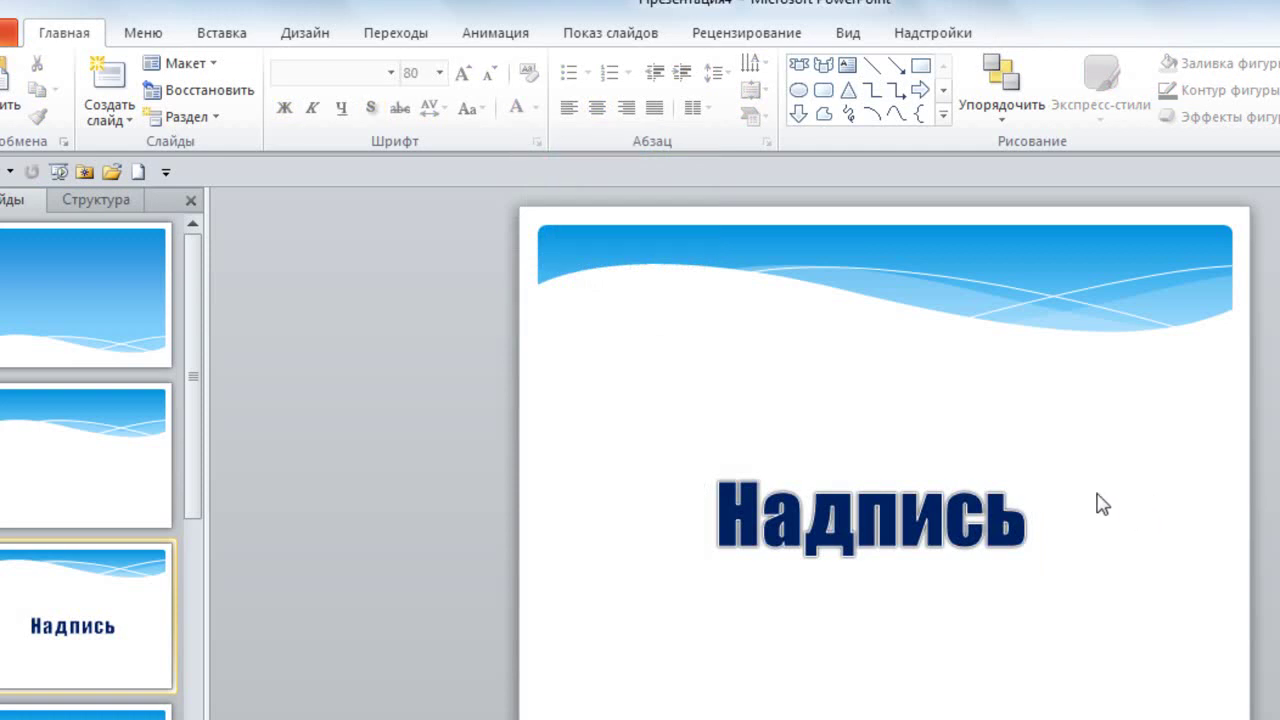
{"action": "left_click", "coordinate": [221, 34]}
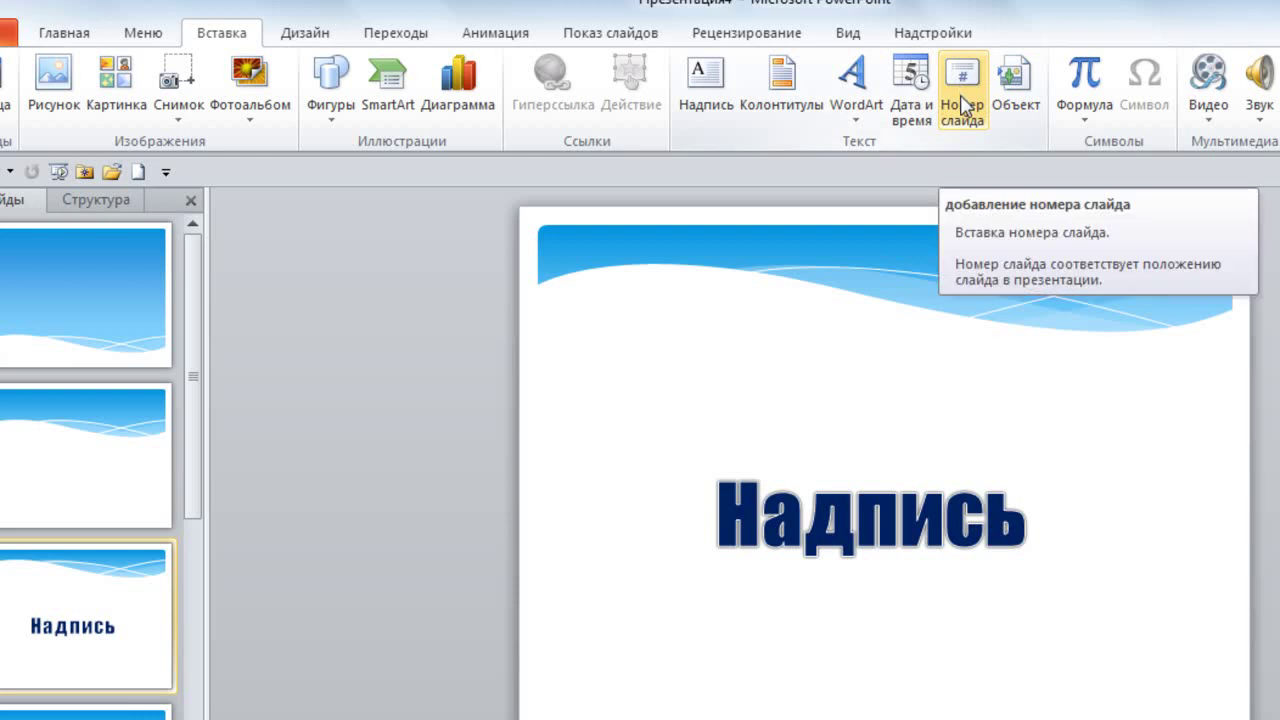
{"action": "left_click", "coordinate": [1088, 124]}
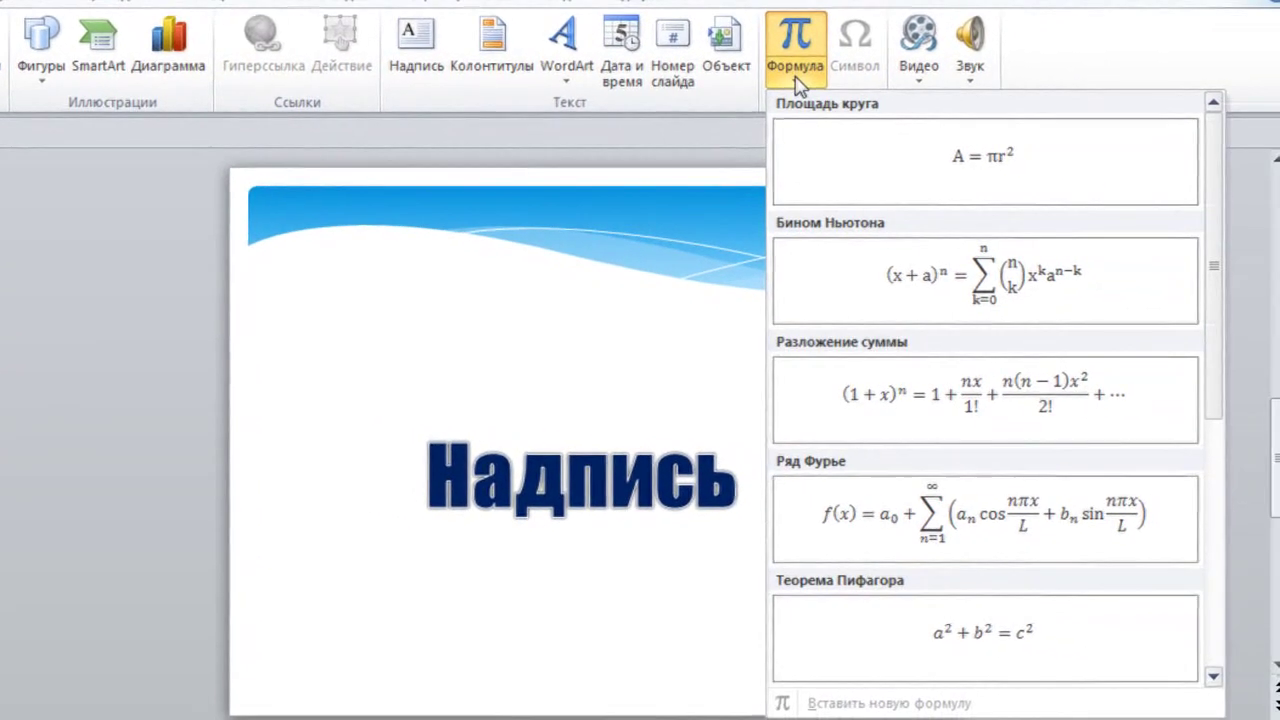
{"action": "left_click", "coordinate": [812, 86]}
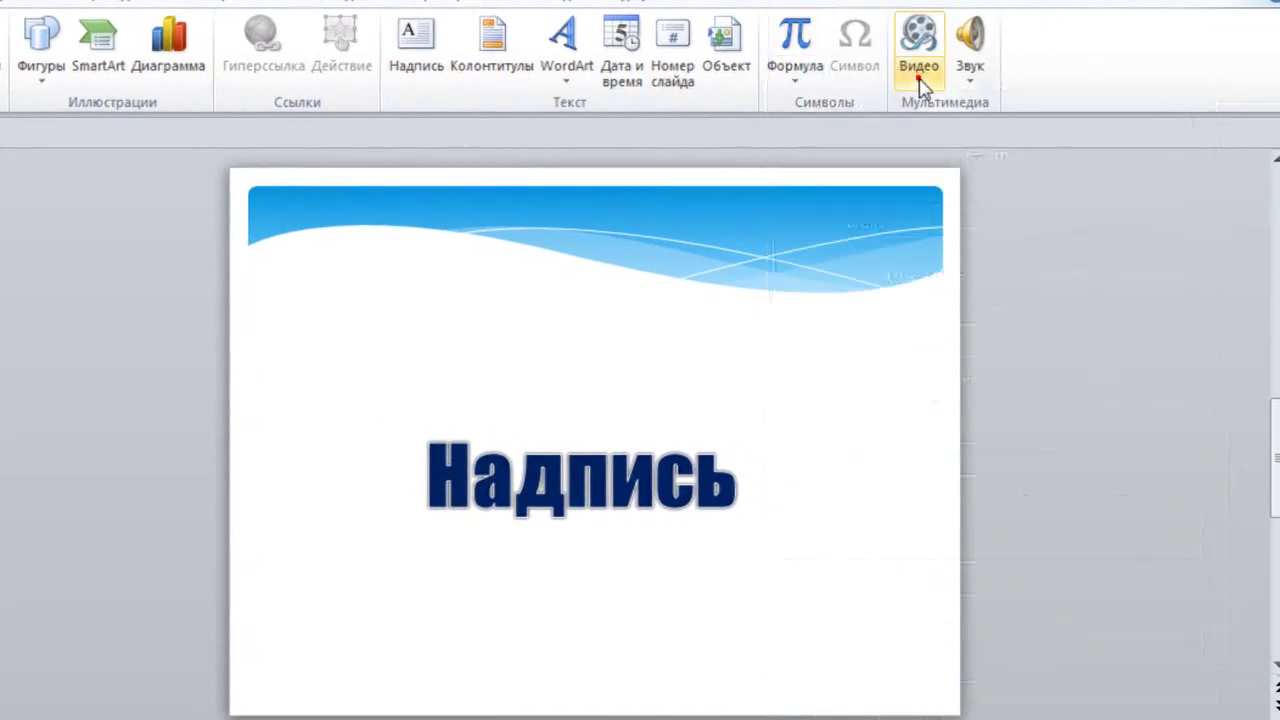
{"action": "left_click", "coordinate": [919, 86]}
{"action": "left_click", "coordinate": [919, 86]}
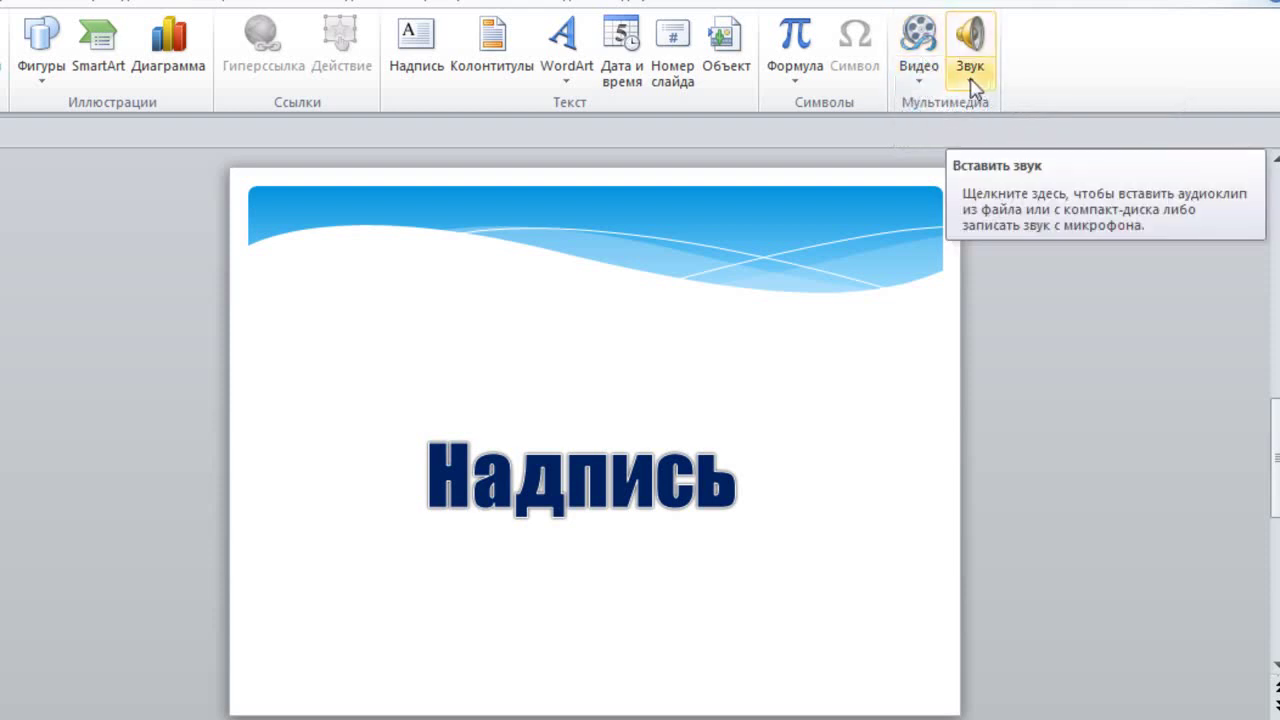
{"action": "left_click", "coordinate": [970, 85]}
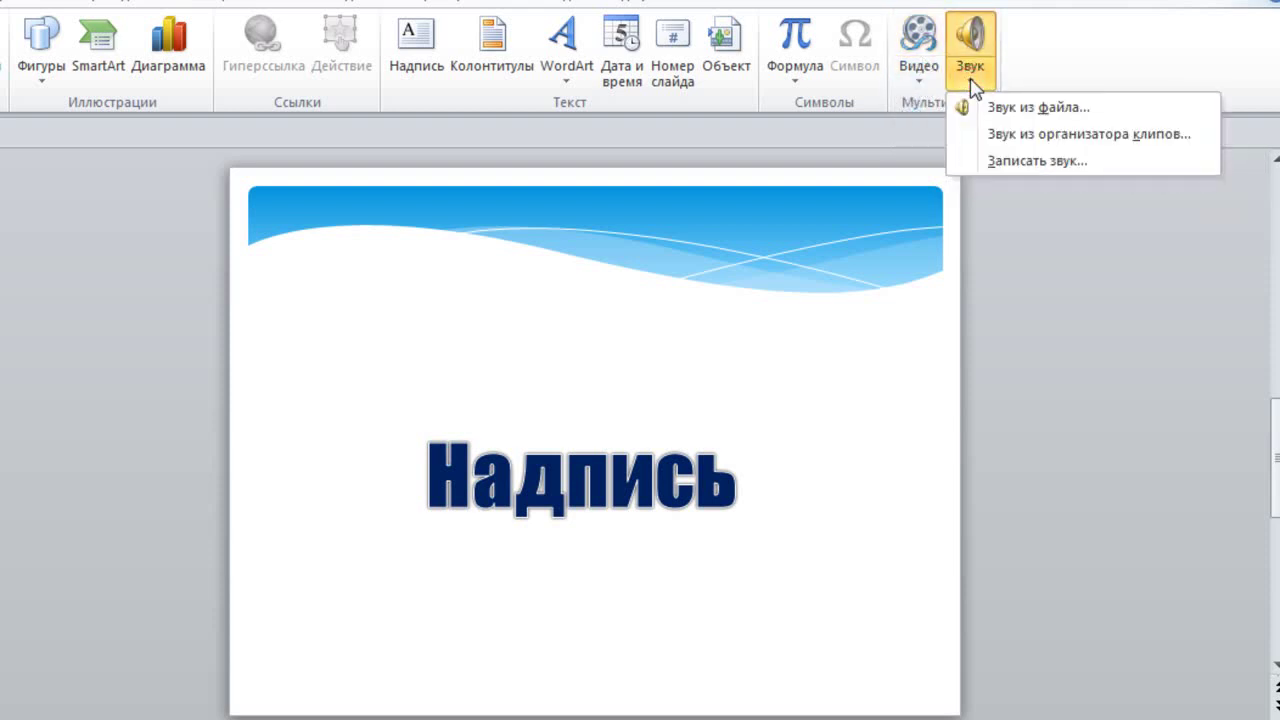
{"action": "left_click", "coordinate": [1006, 86]}
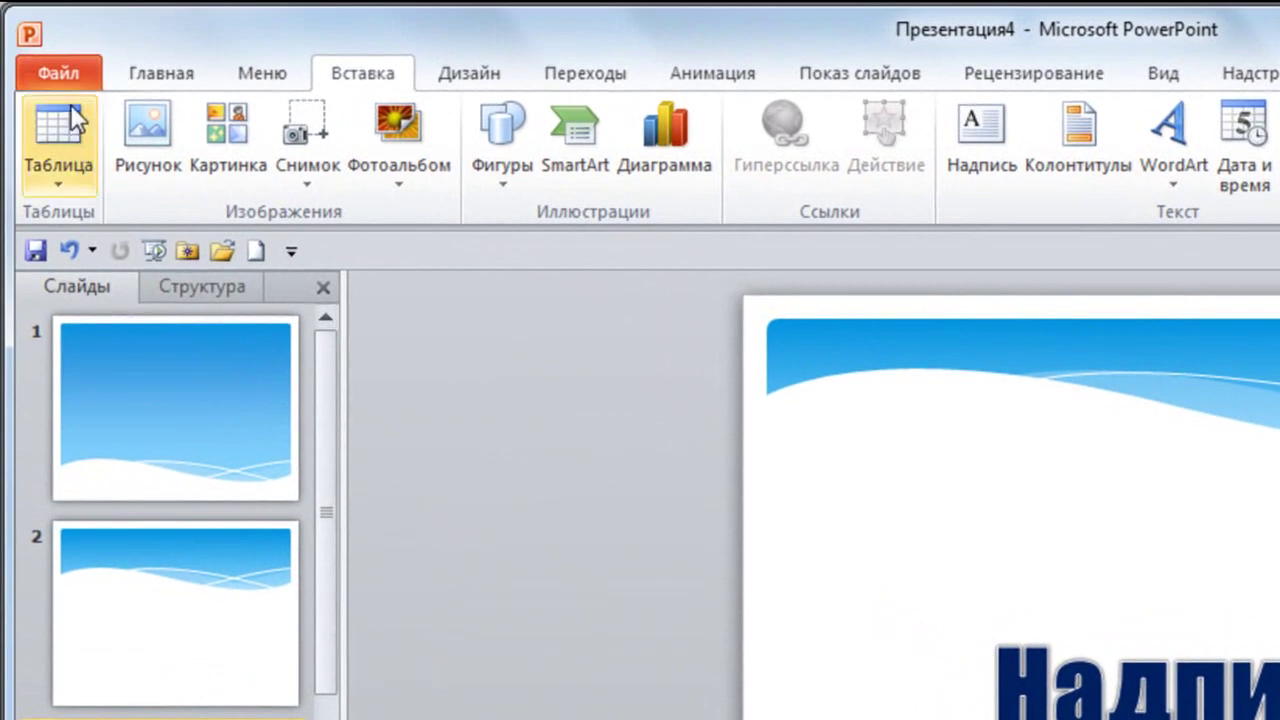
- Save the presentation as 'test', a PowerPoint presentation, in the Documents library
{"action": "left_click", "coordinate": [59, 67]}
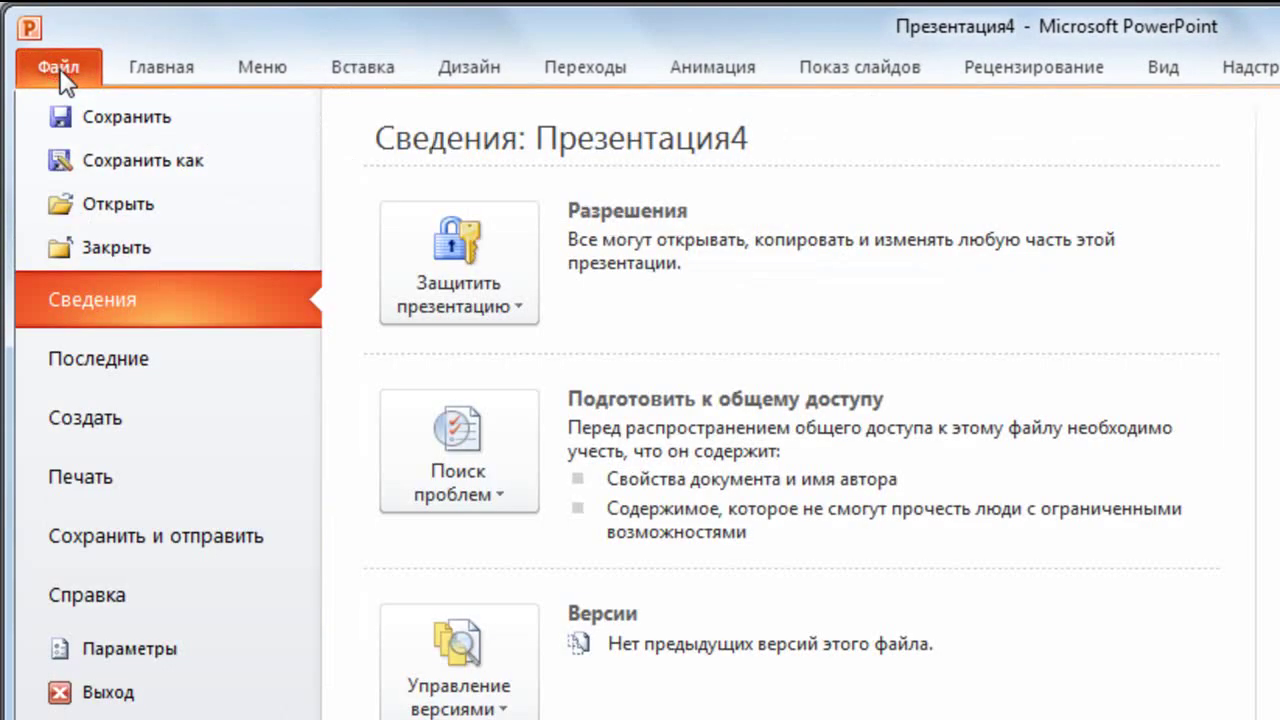
{"action": "left_click", "coordinate": [106, 168]}
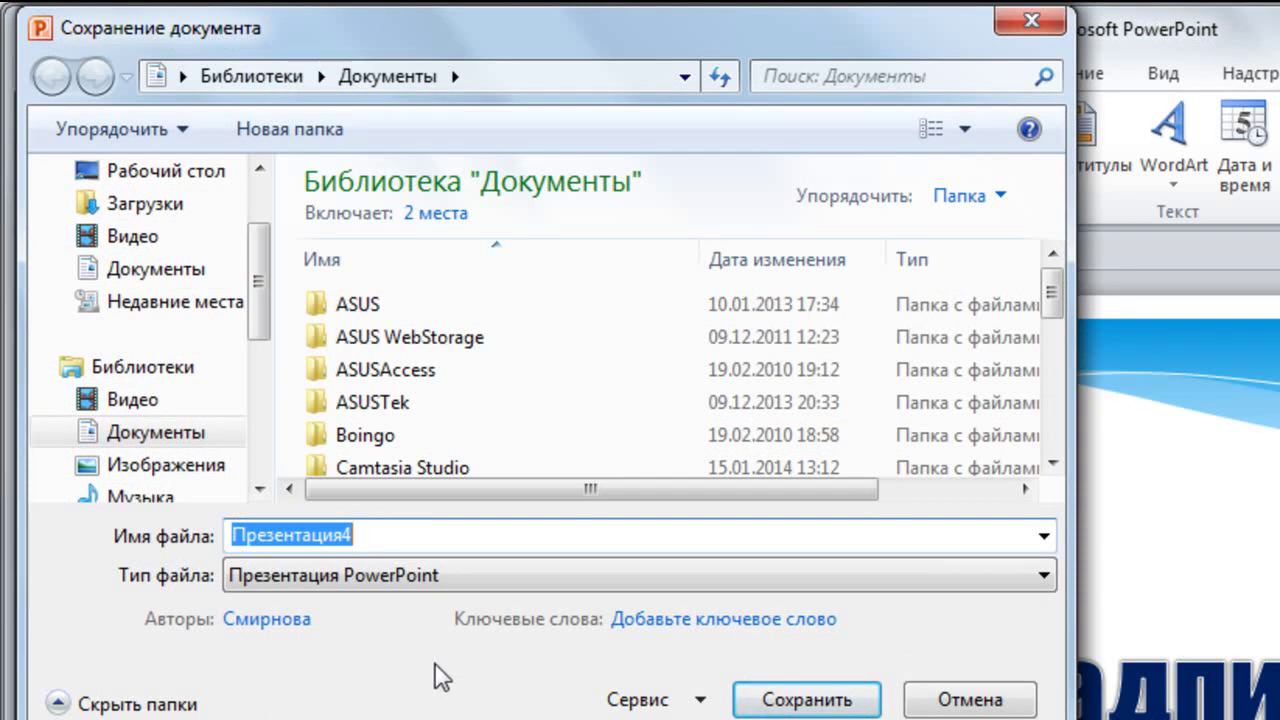
{"action": "key", "text": "alt+shift"}
{"action": "type", "text": "e"}
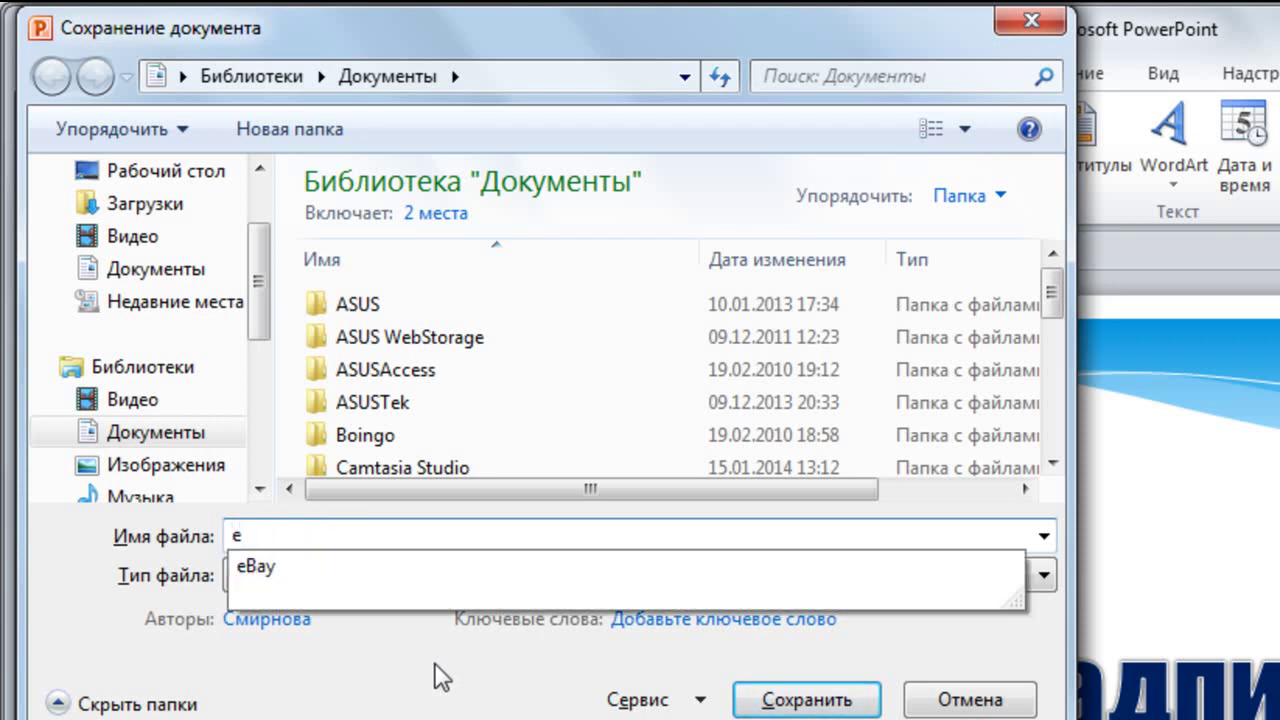
{"action": "key", "text": "BackSpace"}
{"action": "type", "text": "test"}
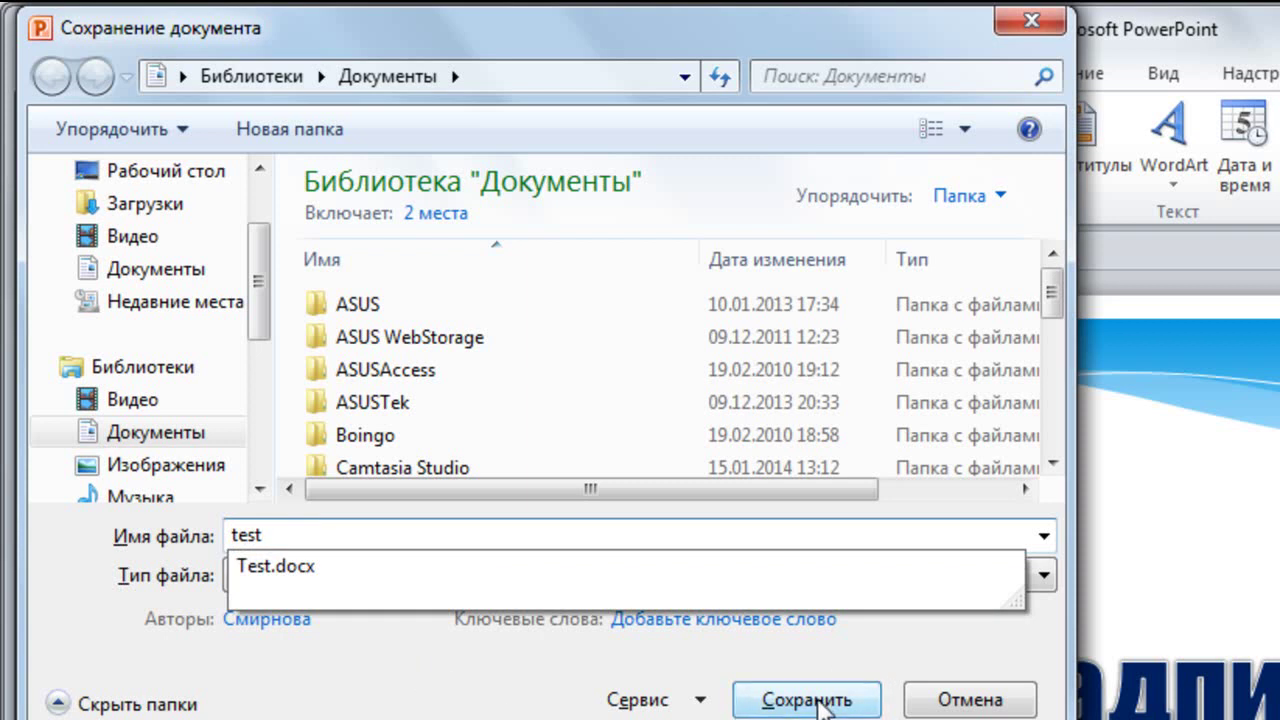
{"action": "left_click", "coordinate": [990, 628]}
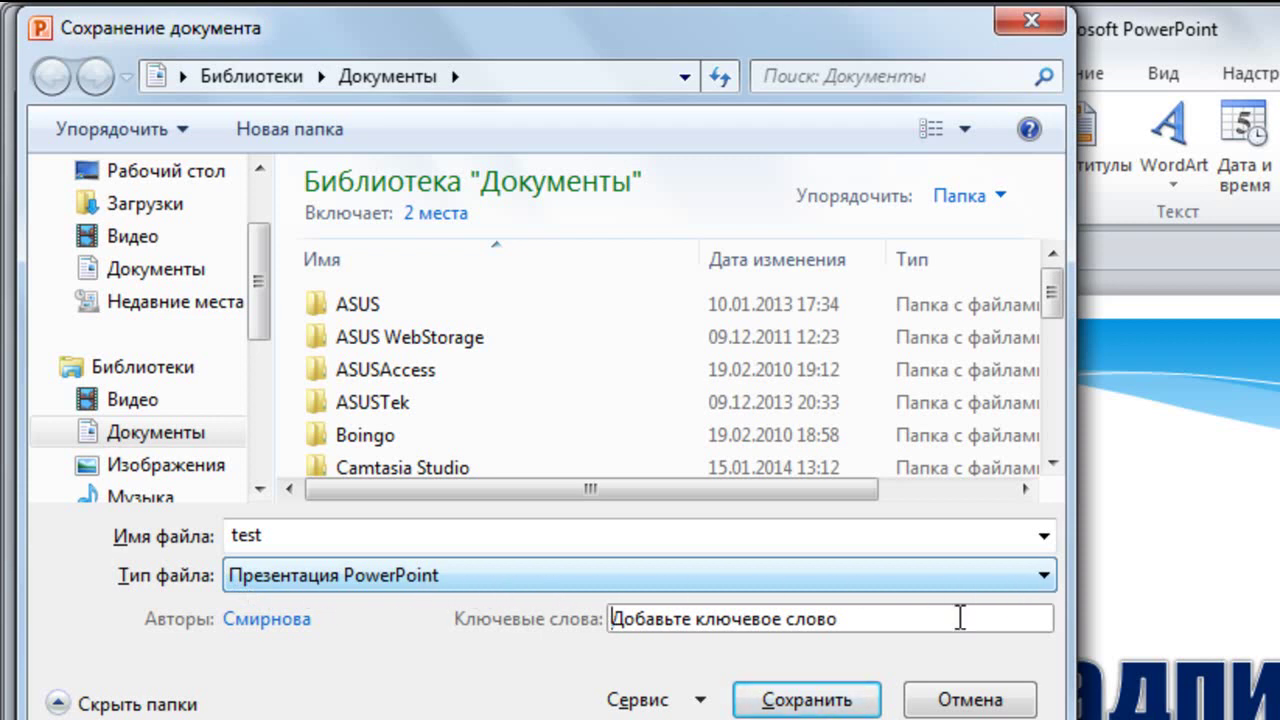
{"action": "left_click", "coordinate": [808, 700]}
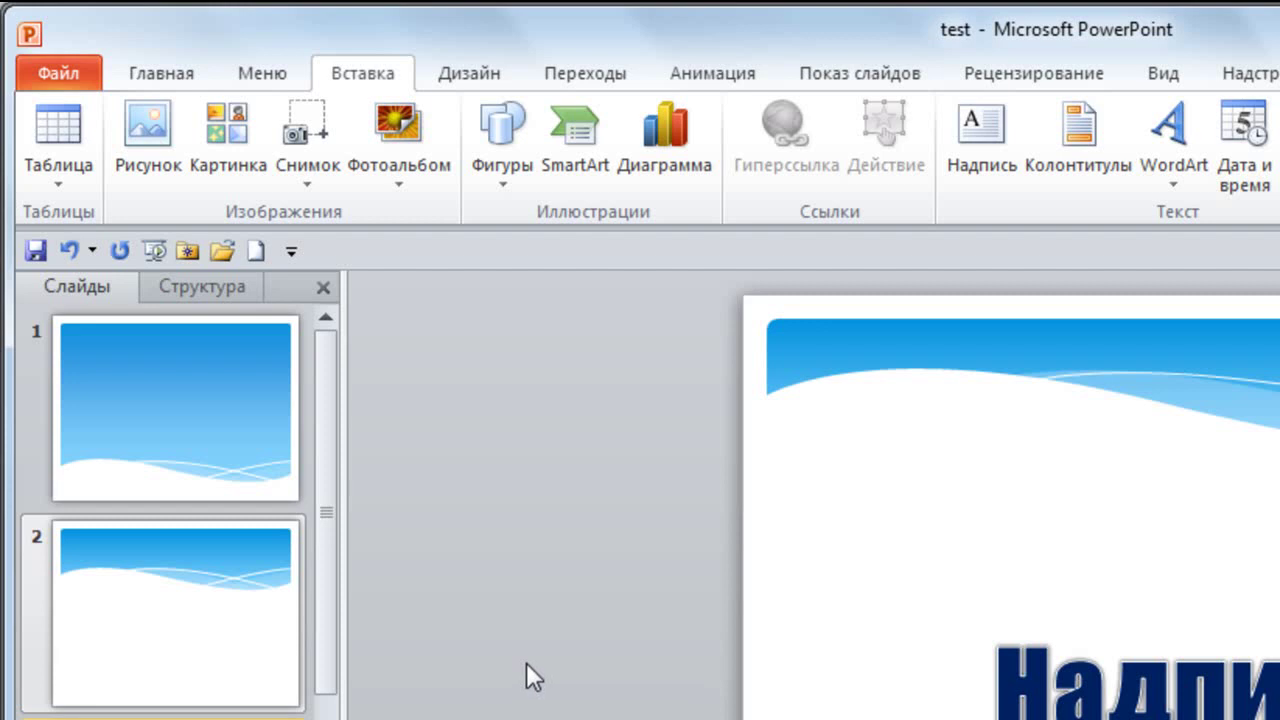
- Export the presentation as test.pdf by saving a copy with the PDF file type
{"action": "left_click", "coordinate": [64, 70]}
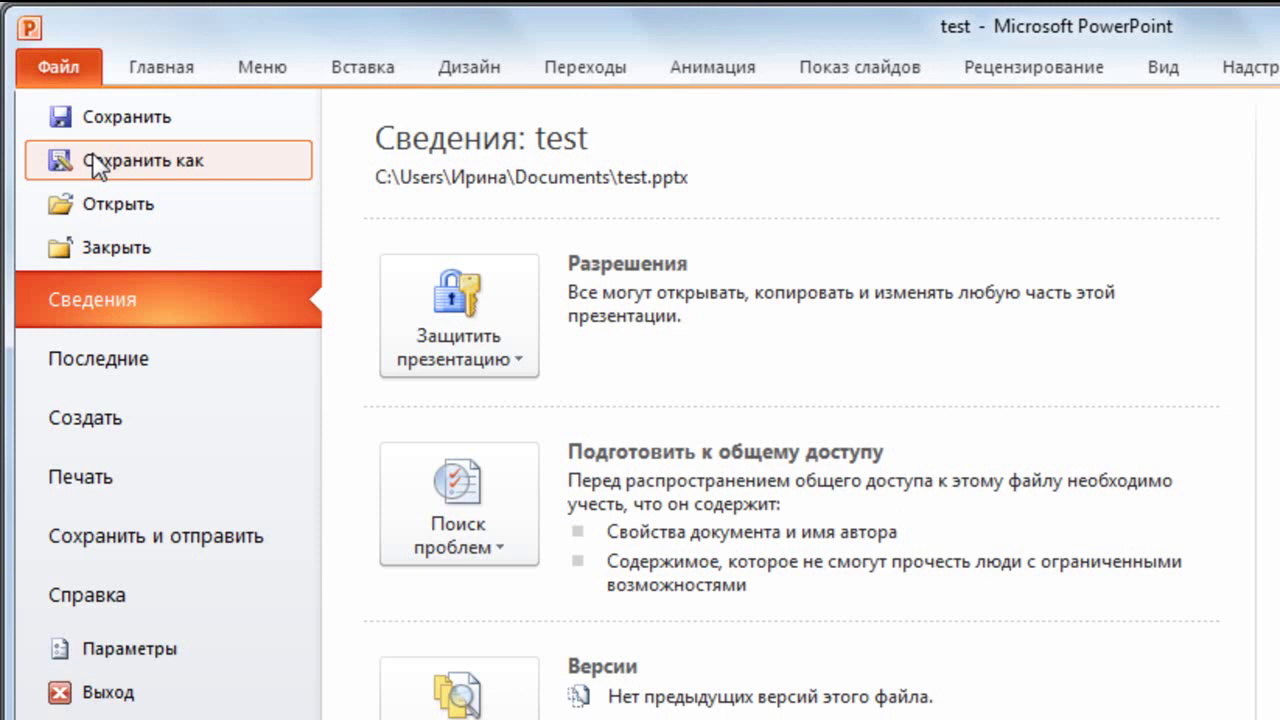
{"action": "left_click", "coordinate": [95, 166]}
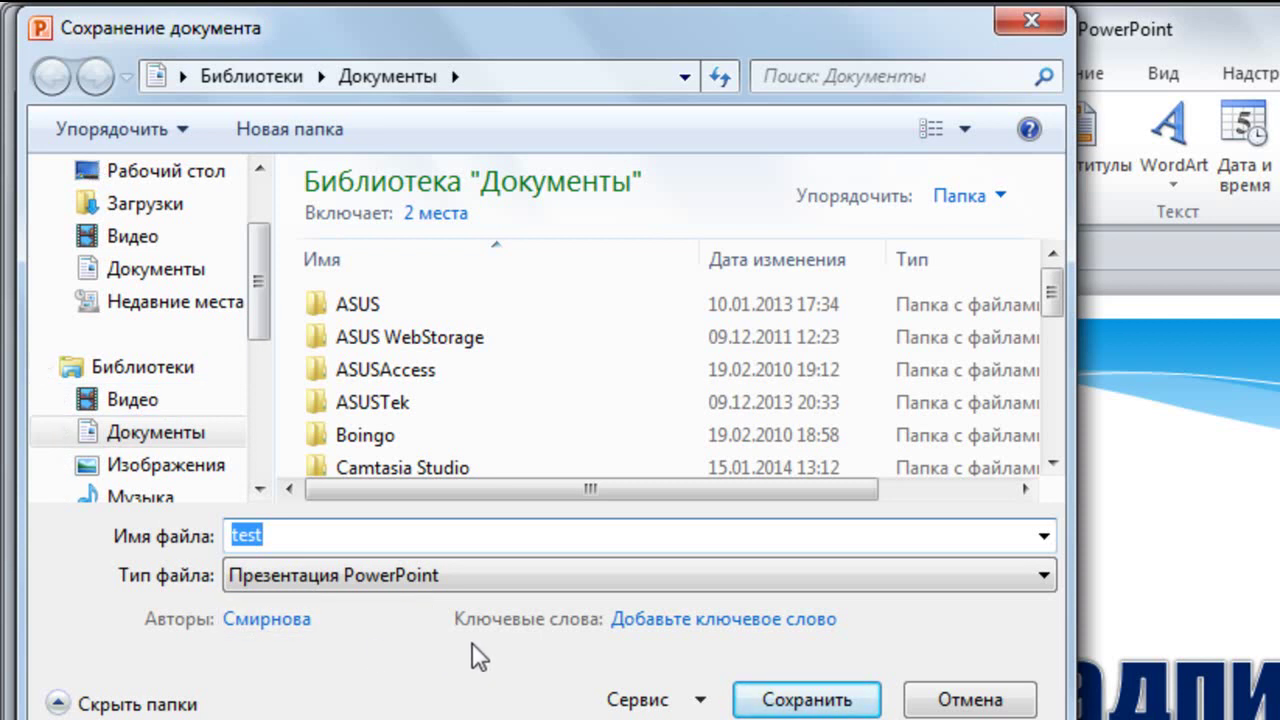
{"action": "left_click", "coordinate": [1046, 578]}
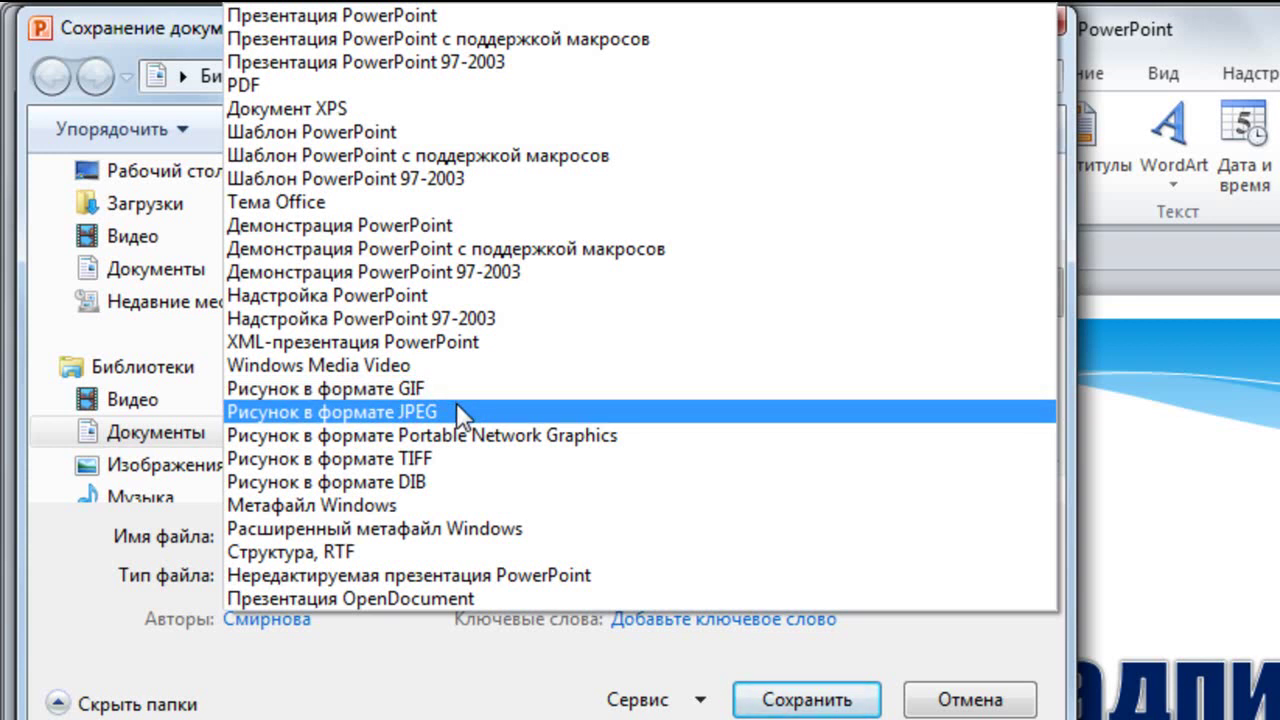
{"action": "left_click", "coordinate": [413, 88]}
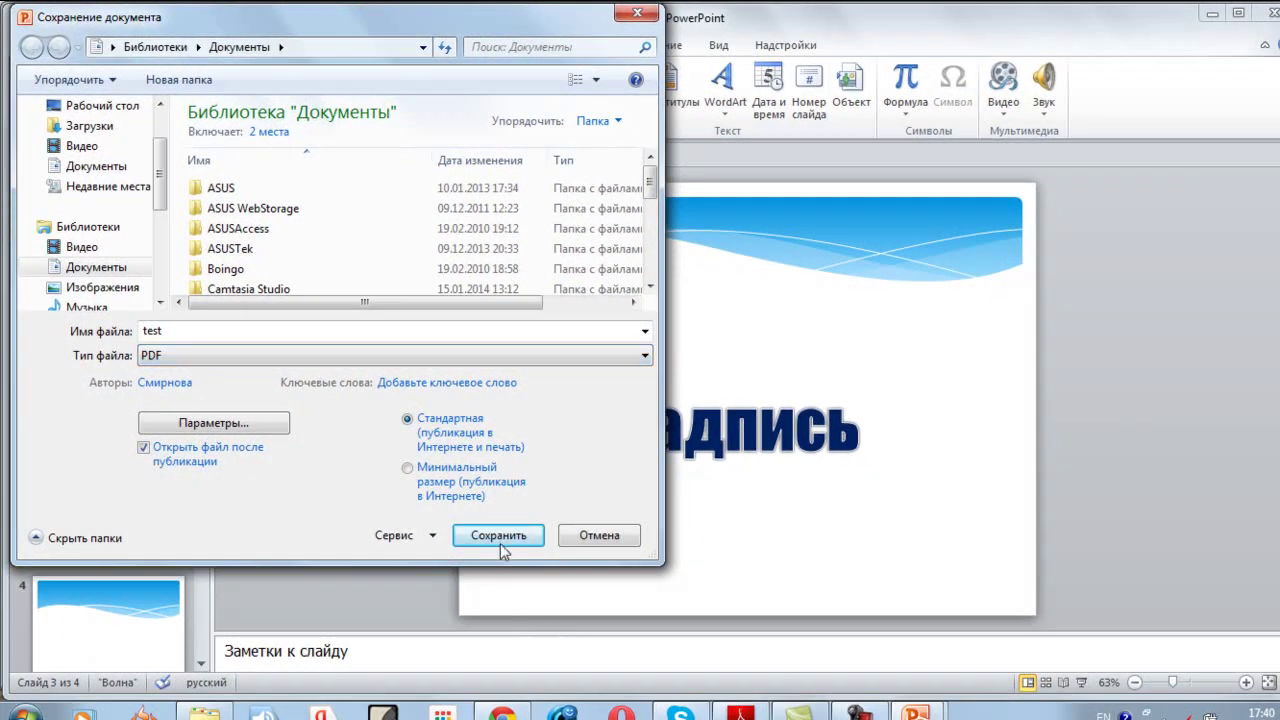
{"action": "left_click", "coordinate": [499, 535]}
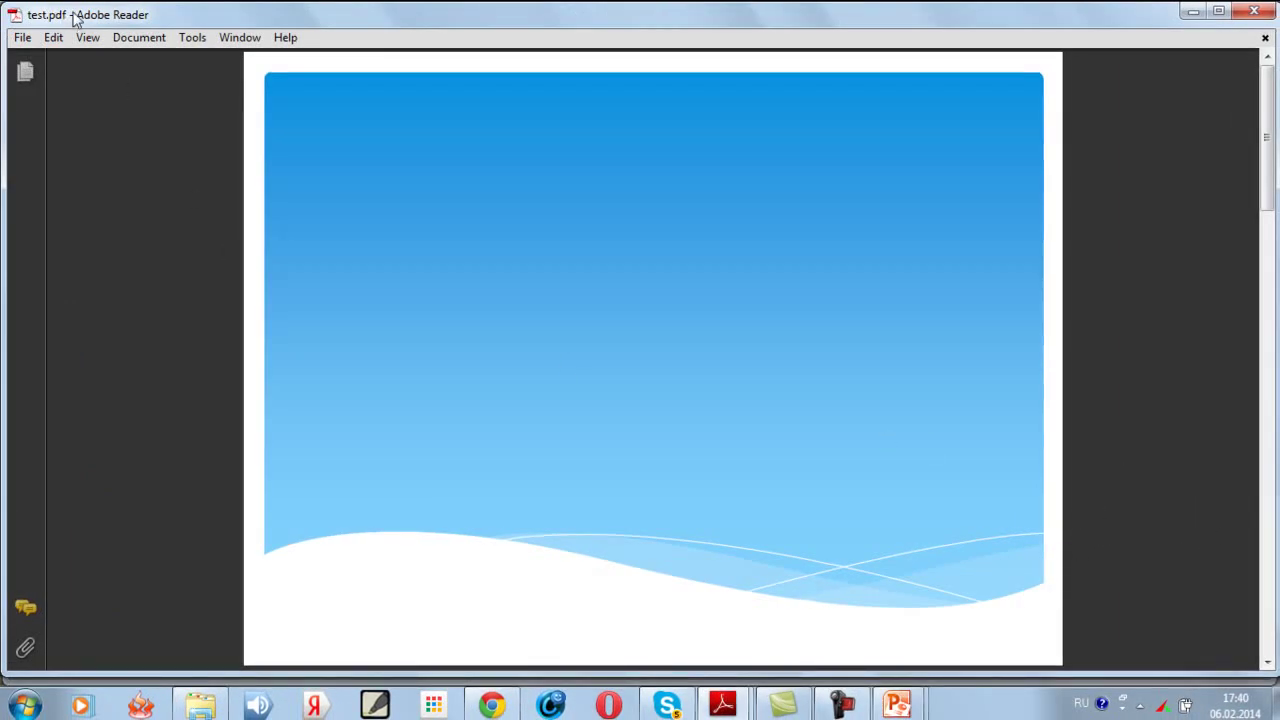
- Scroll down through test.pdf in Adobe Reader to the blank second slide
{"action": "left_click", "coordinate": [1268, 665]}
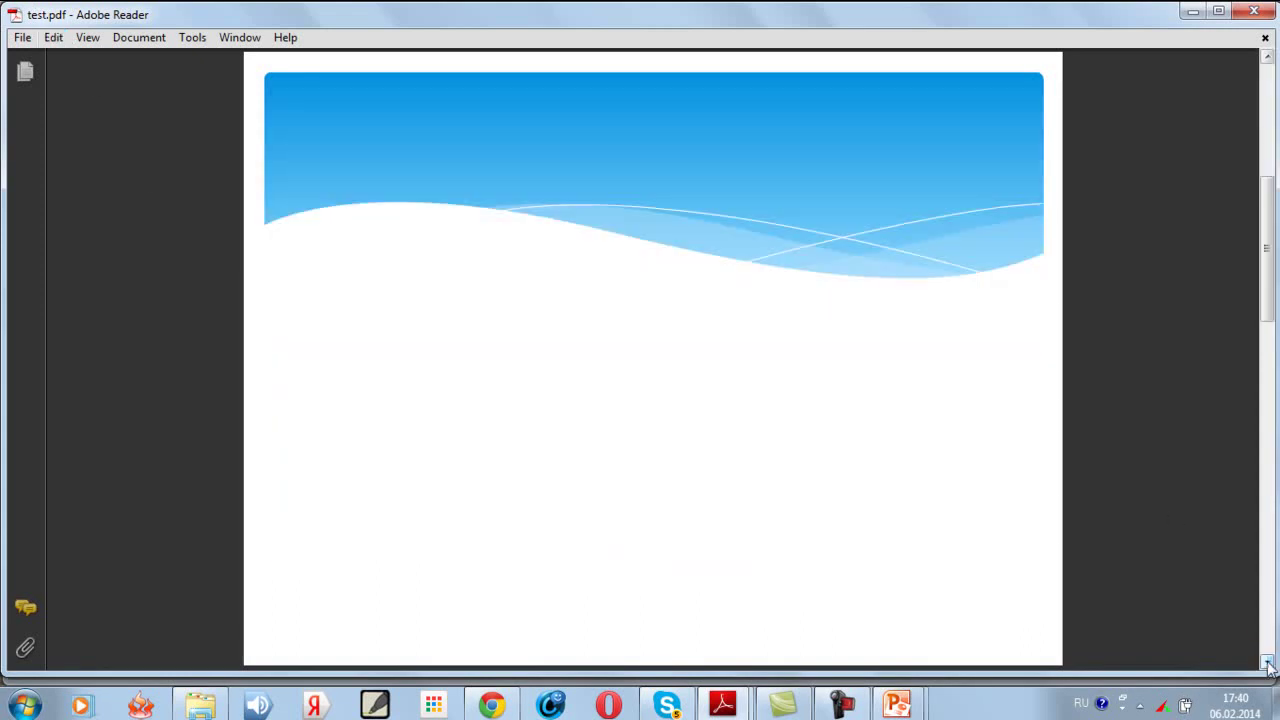
{"action": "left_click", "coordinate": [1268, 665]}
{"action": "left_click", "coordinate": [1268, 665]}
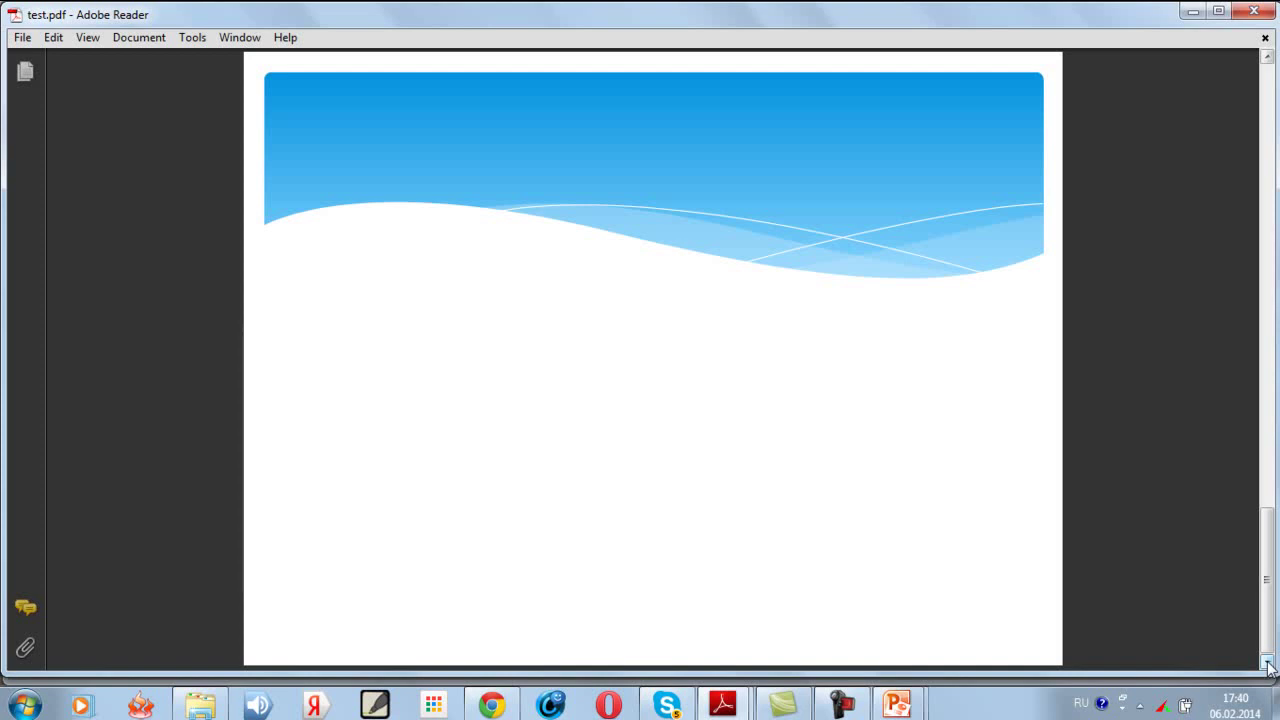
{"action": "left_click", "coordinate": [1268, 665]}
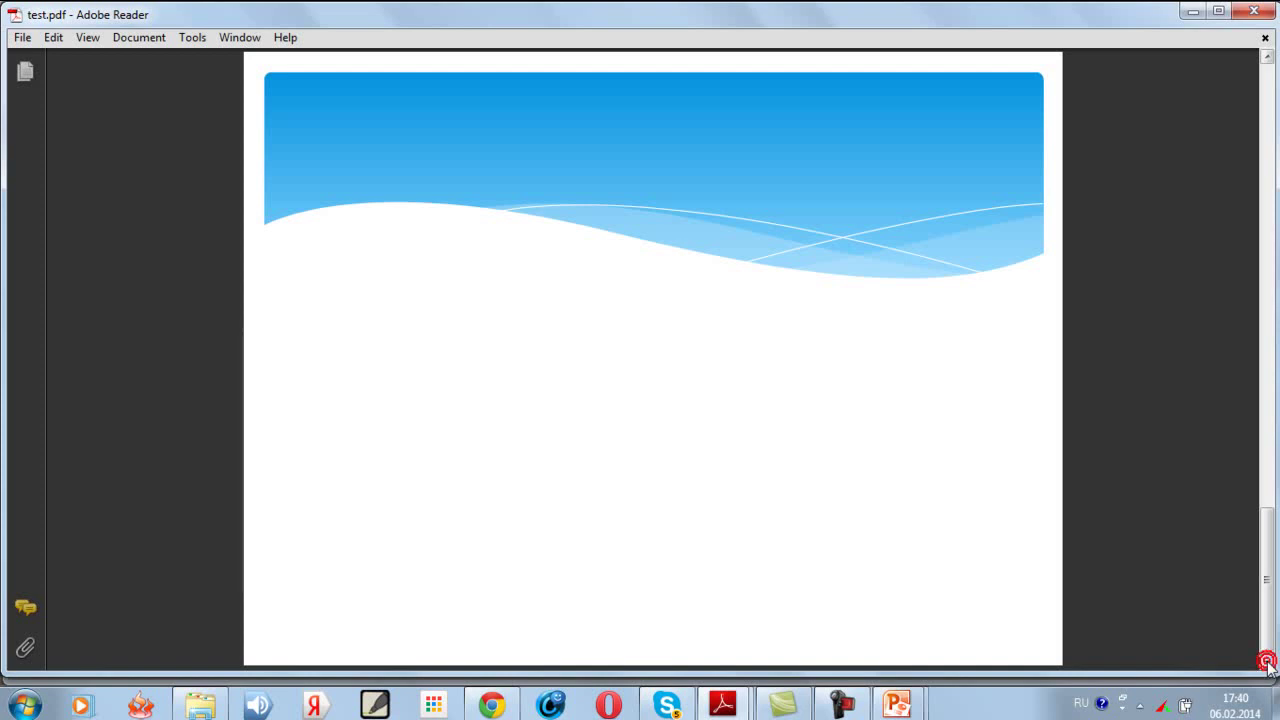